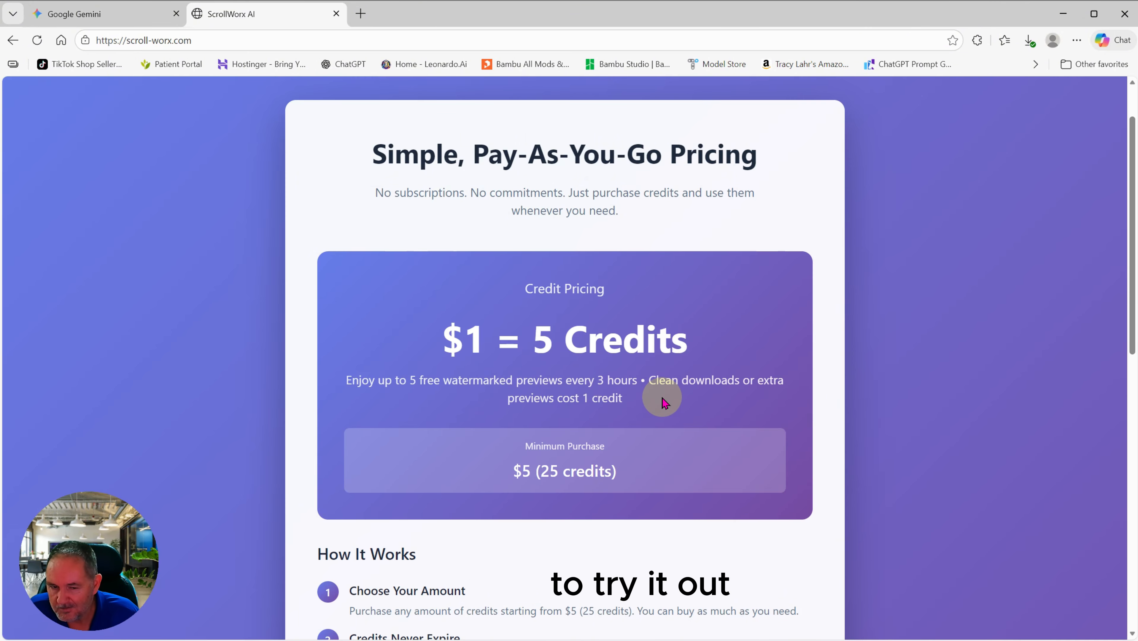
Step: From the ScrollWorx AI home page, start creating and upload the Tumbler Template outline image
scroll(663, 399, "down", 1)
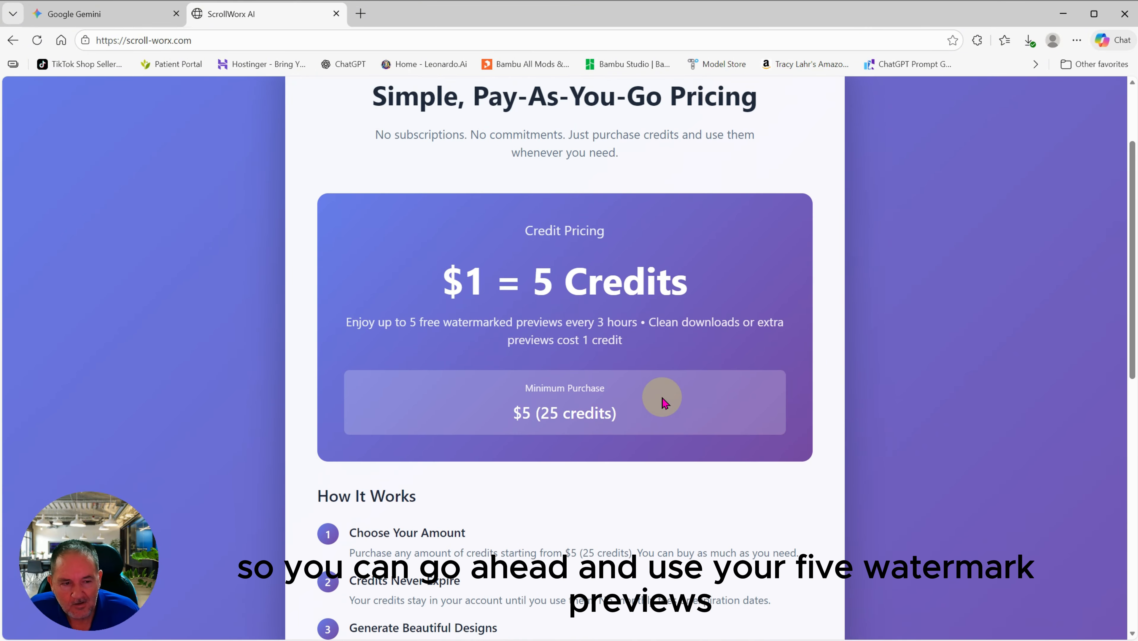
scroll(663, 399, "up", 1)
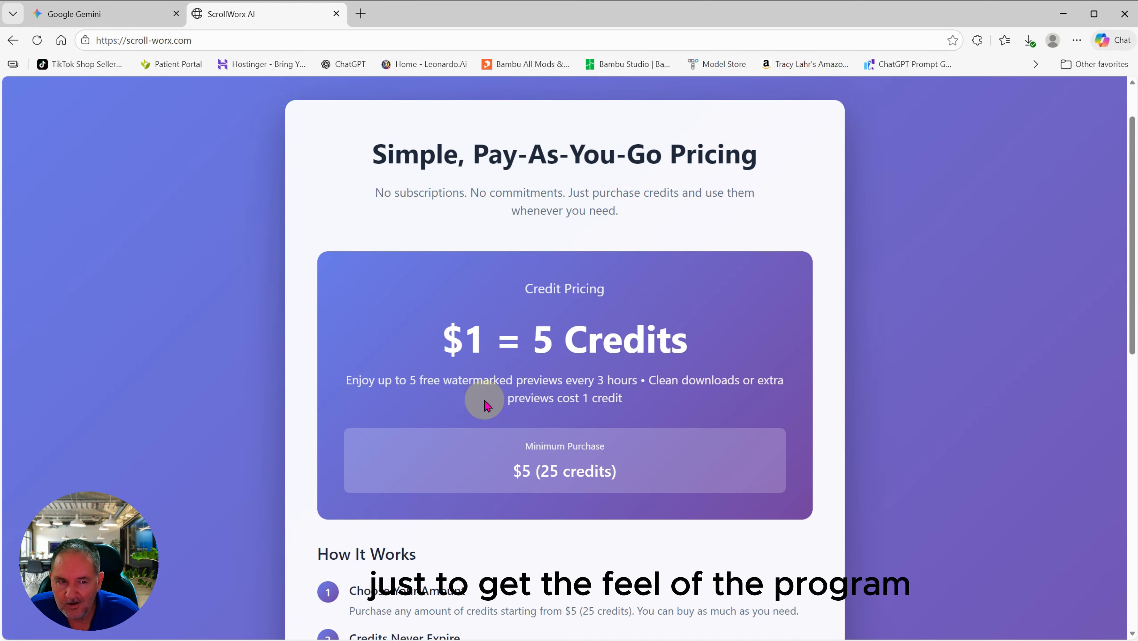
scroll(199, 278, "up", 2)
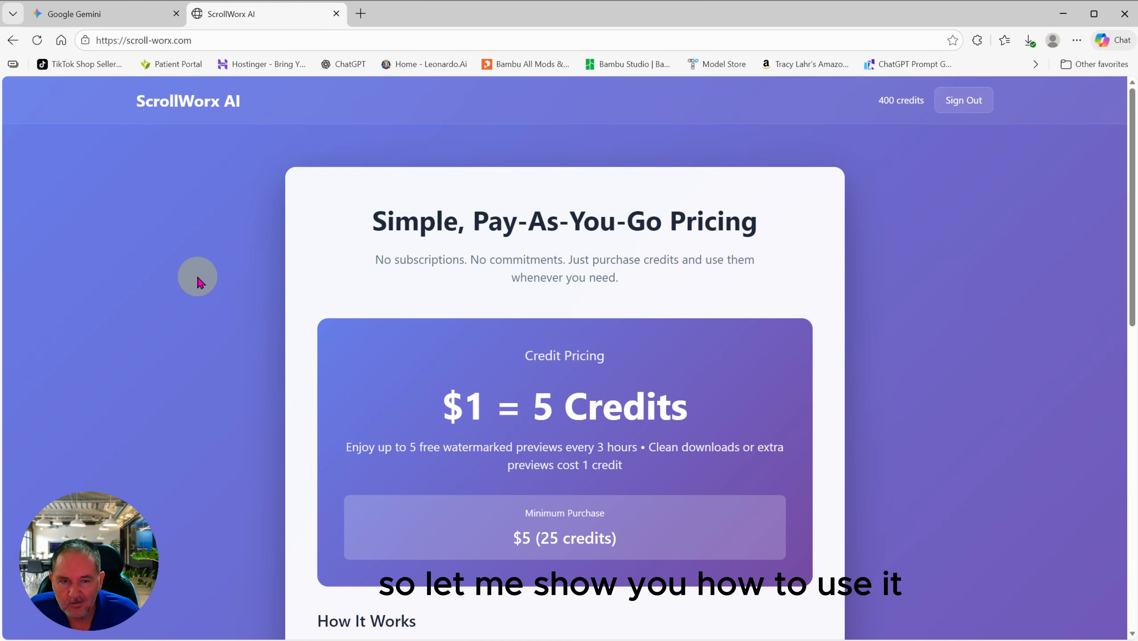
left_click(169, 102)
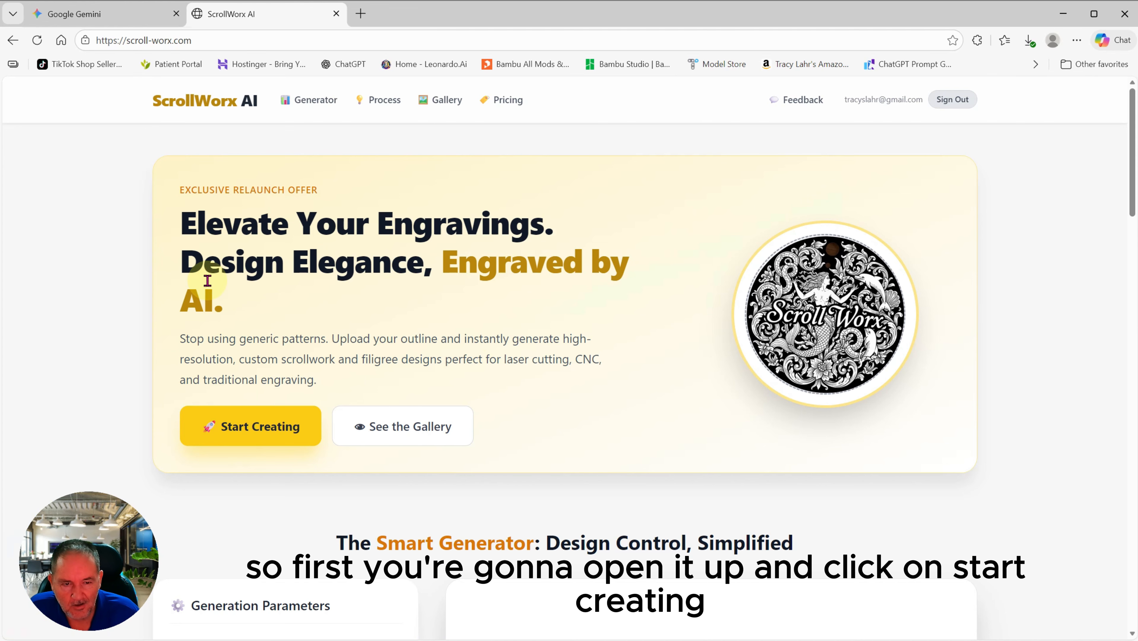
left_click(237, 437)
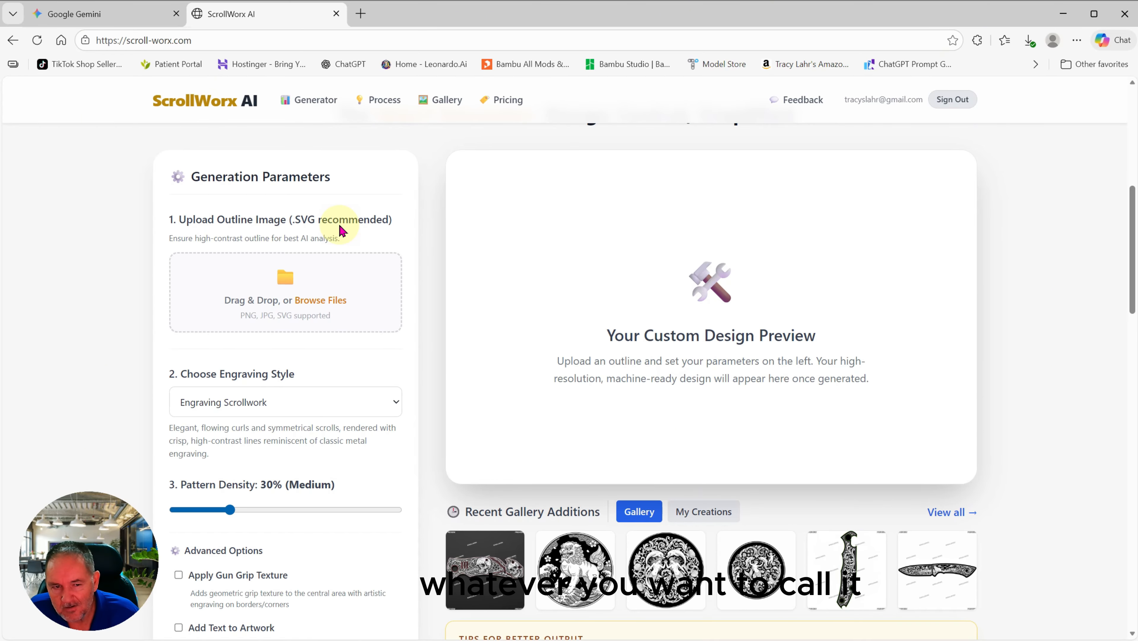
left_click(292, 292)
scroll(356, 348, "down", 5)
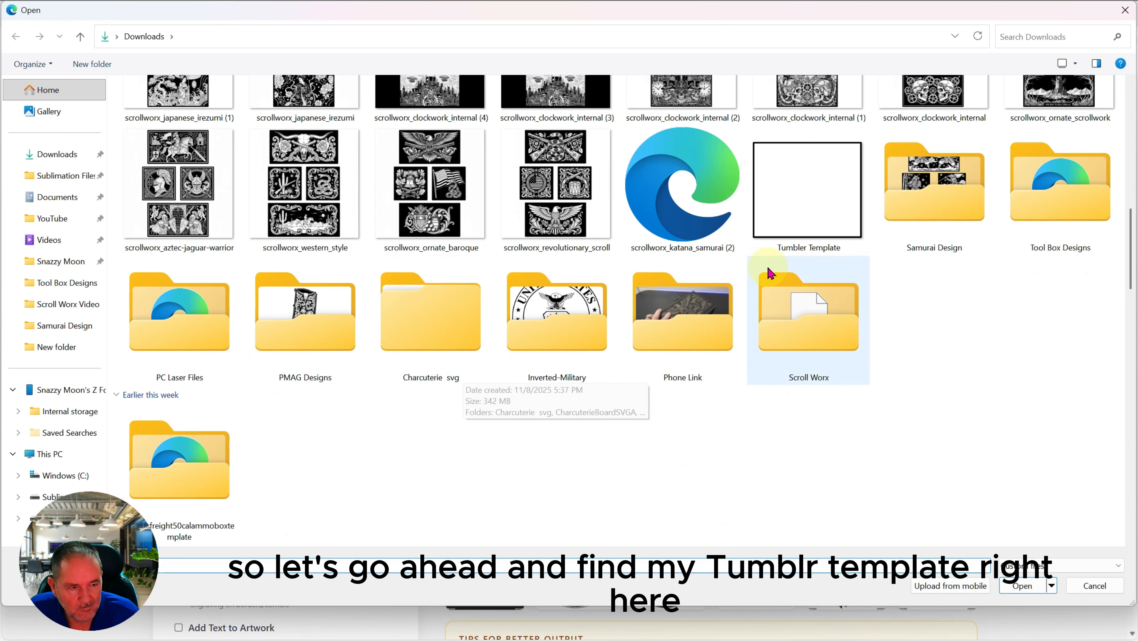
double_click(775, 216)
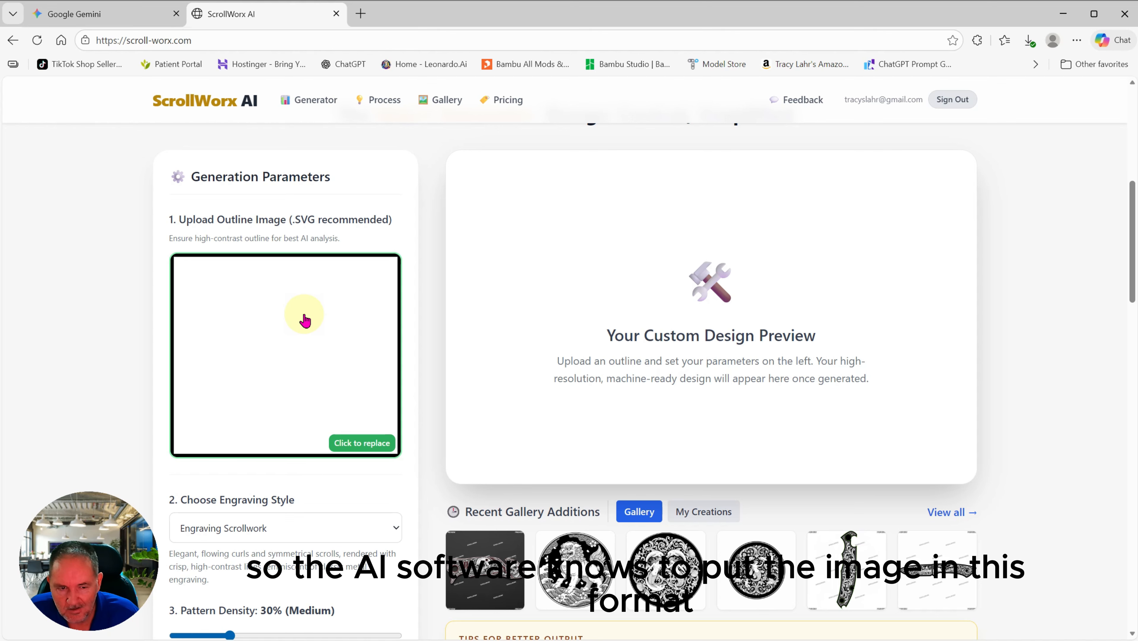
Step: Choose Ornate Scrollwork from the Choose Engraving Style list
scroll(315, 318, "down", 3)
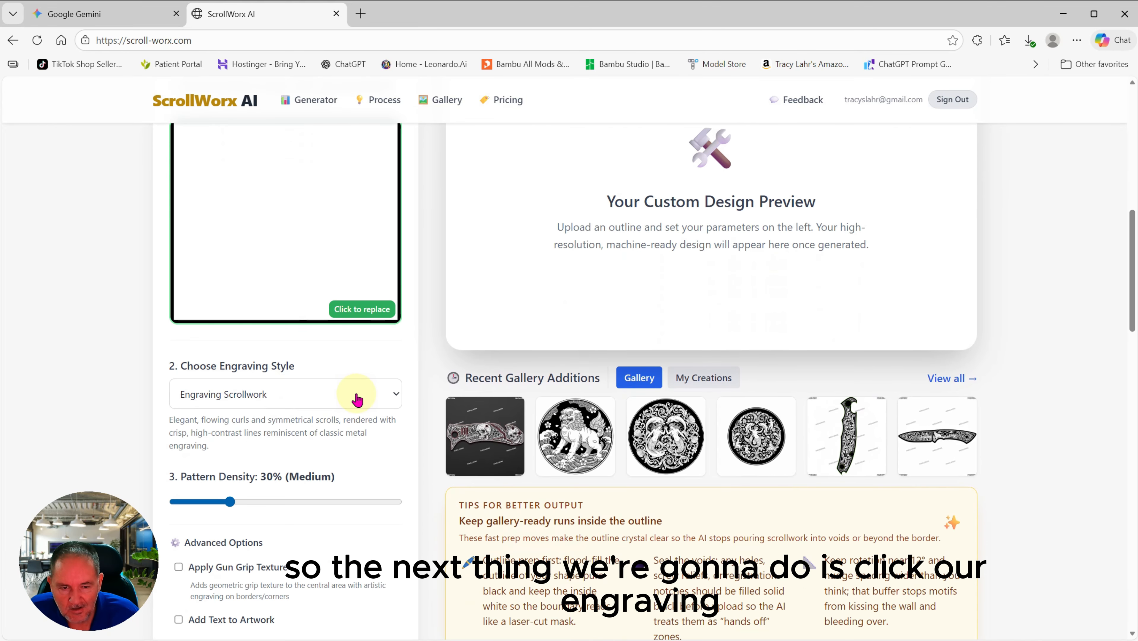
left_click(358, 399)
scroll(319, 296, "down", 1)
scroll(319, 296, "up", 1)
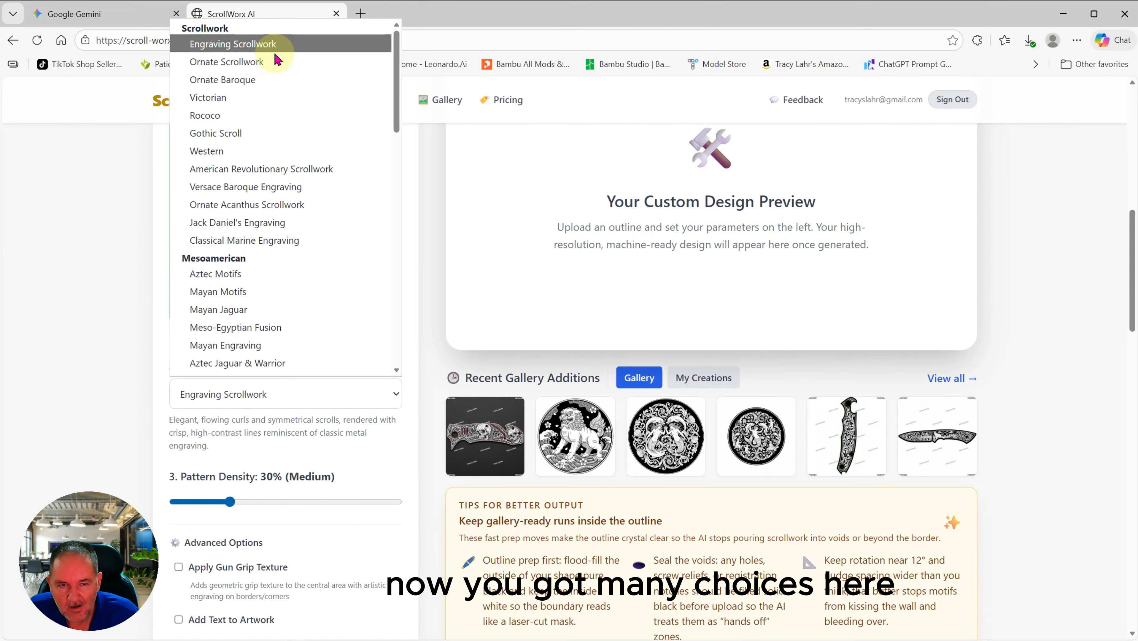
scroll(272, 204, "down", 9)
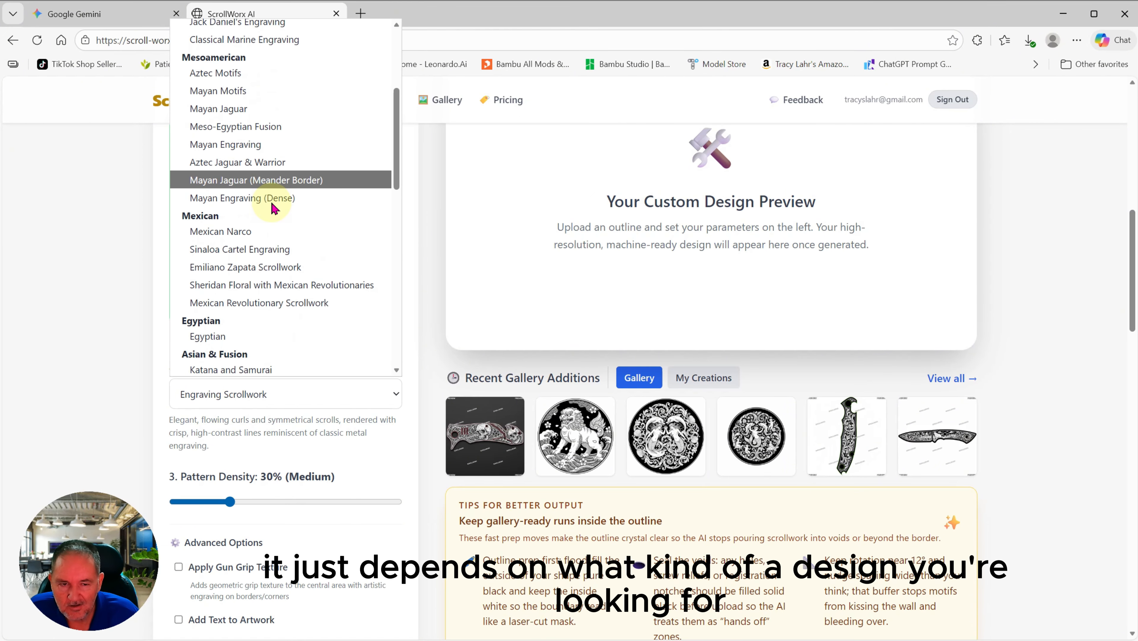
scroll(271, 208, "down", 12)
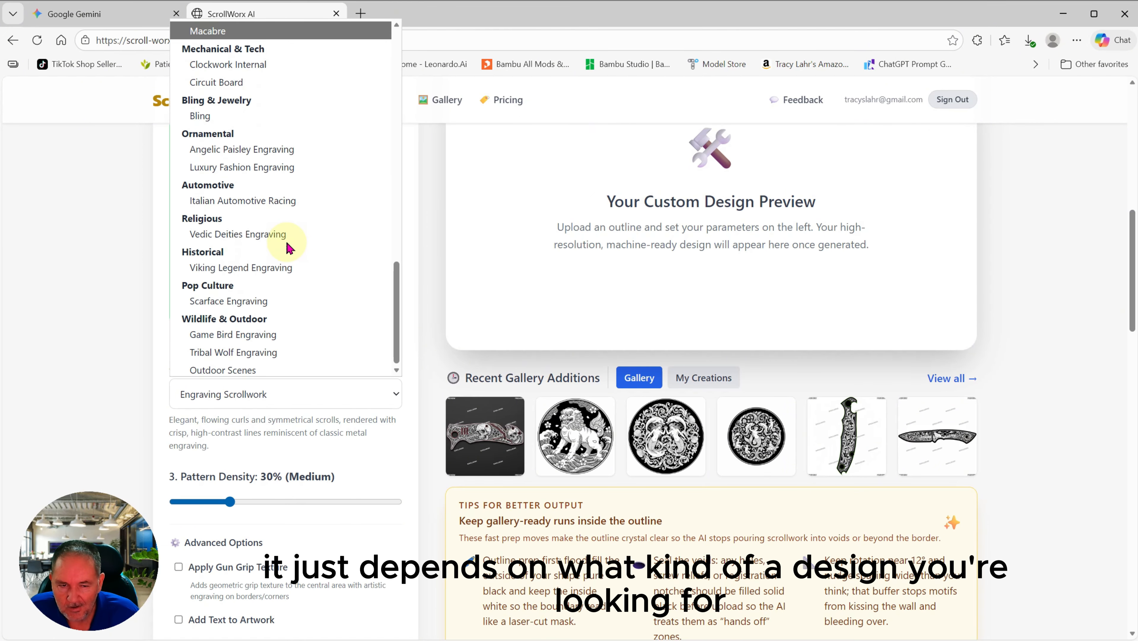
scroll(294, 357, "up", 12)
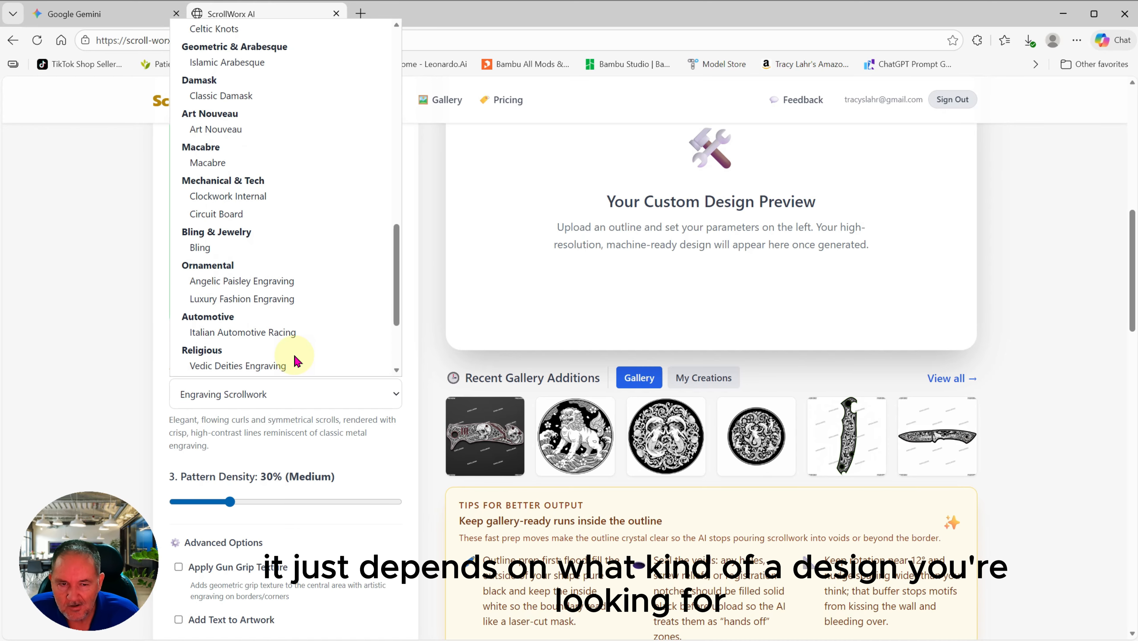
scroll(301, 347, "up", 5)
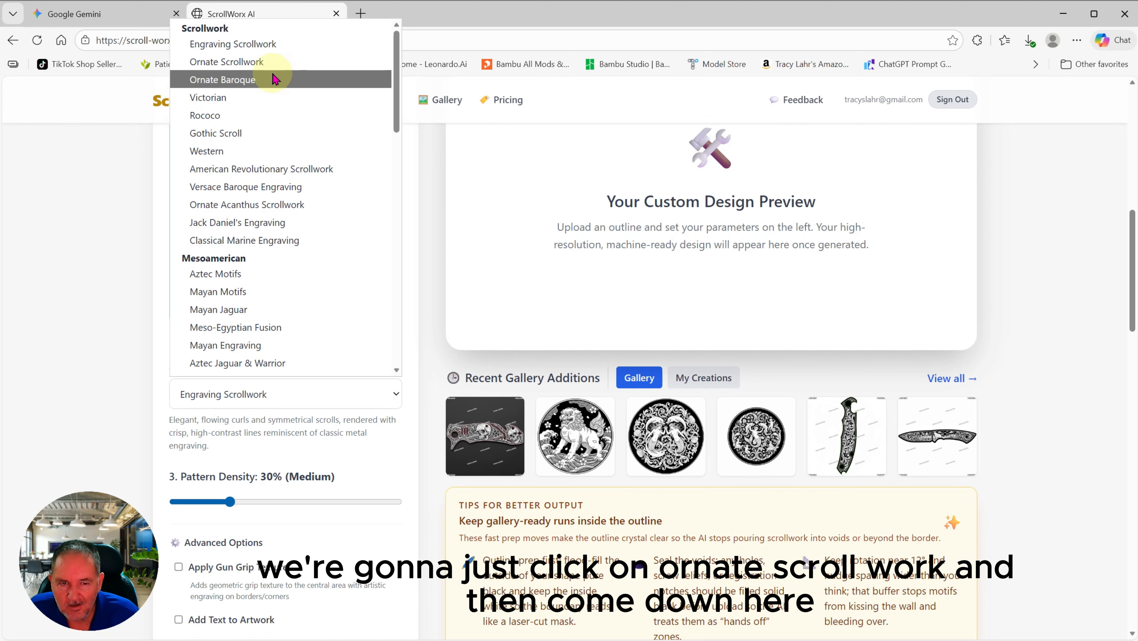
left_click(268, 71)
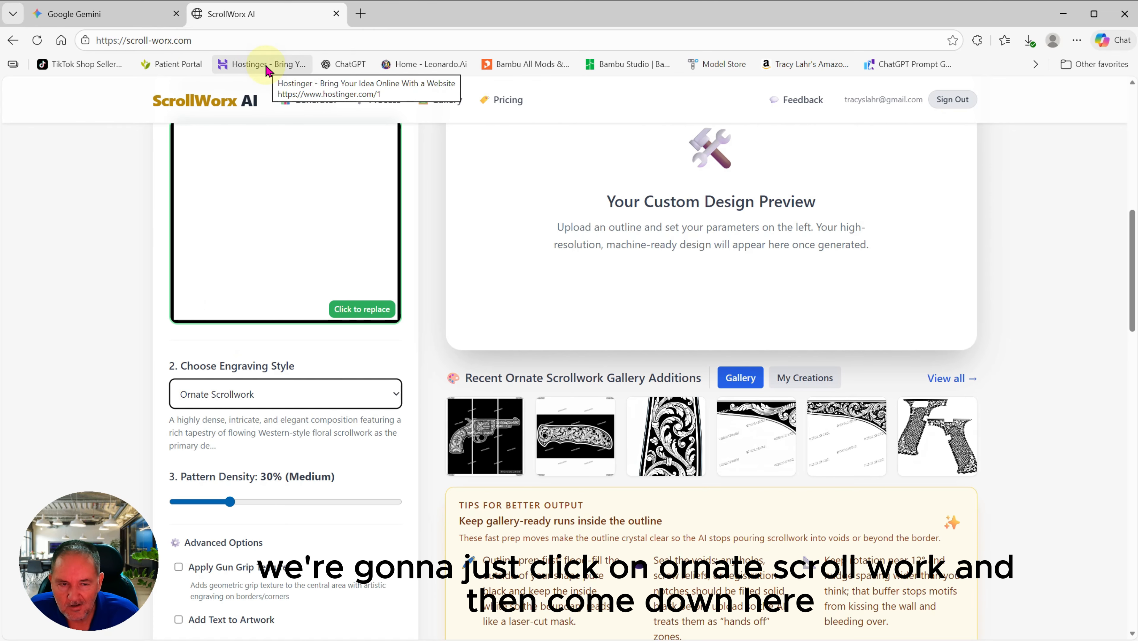
scroll(269, 288, "down", 1)
scroll(273, 296, "down", 2)
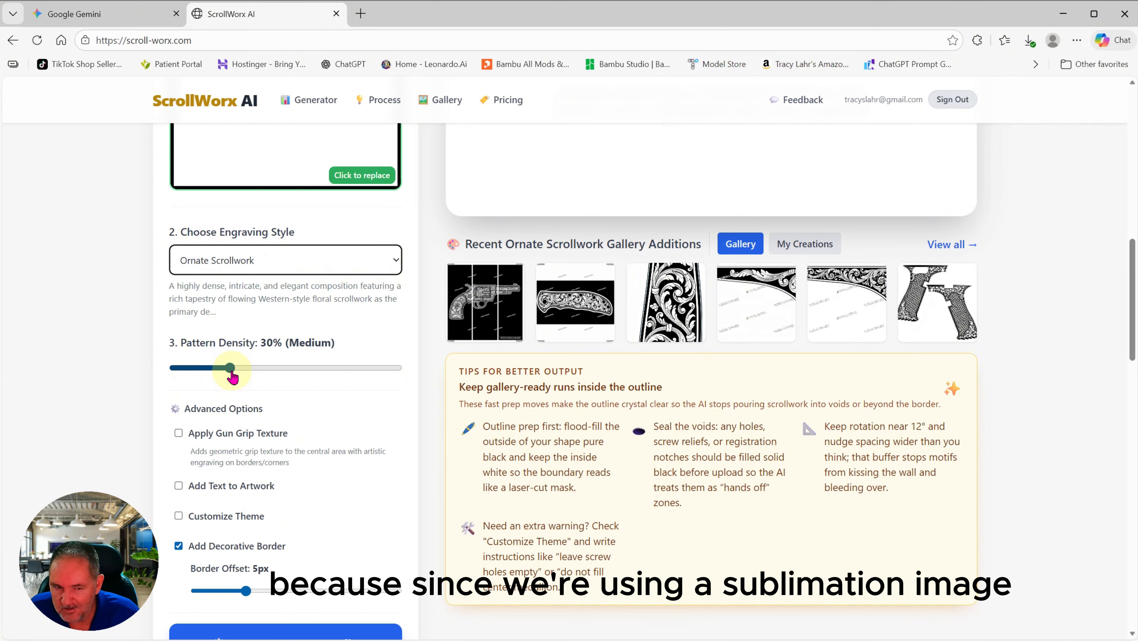
Step: Drag the Pattern Density slider up to 90% (High)
left_click_drag(231, 375, 397, 373)
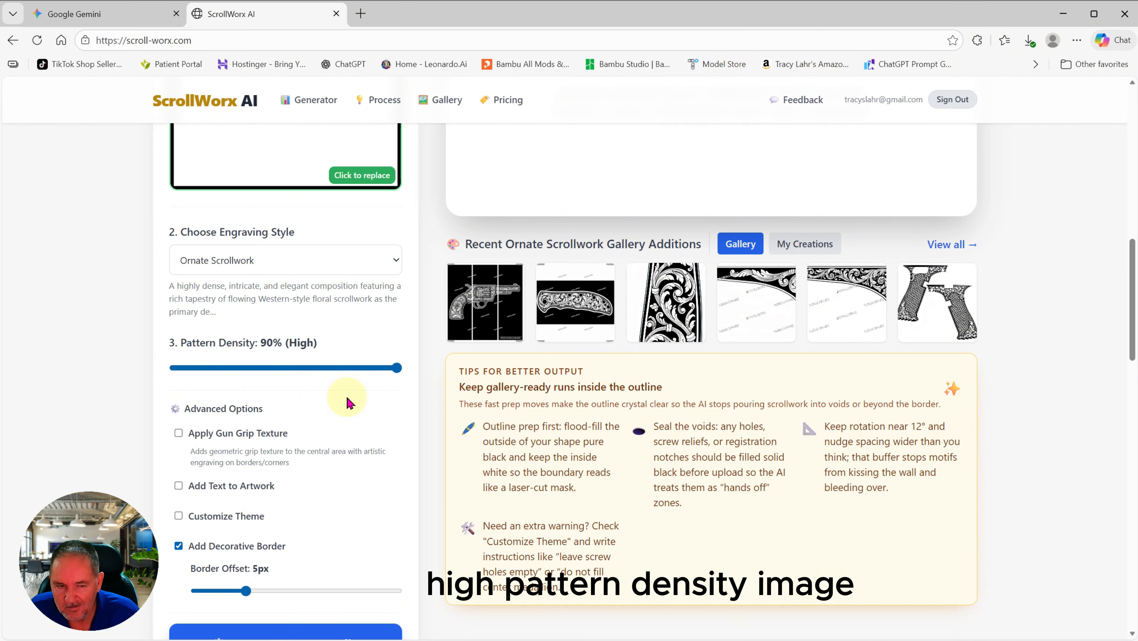
scroll(325, 384, "down", 1)
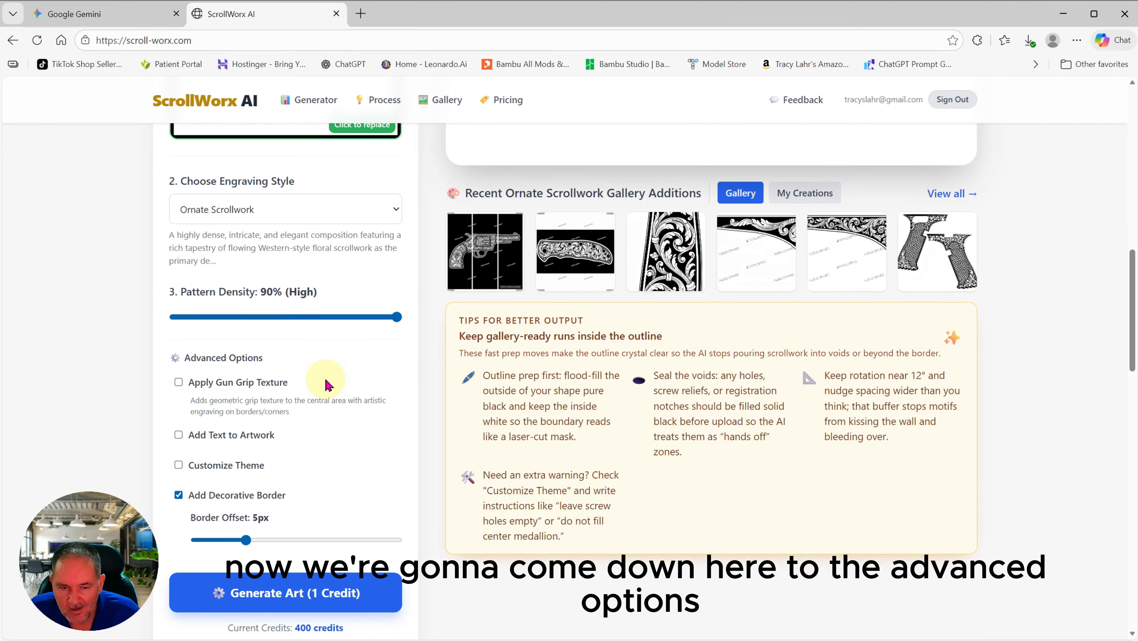
scroll(324, 379, "down", 1)
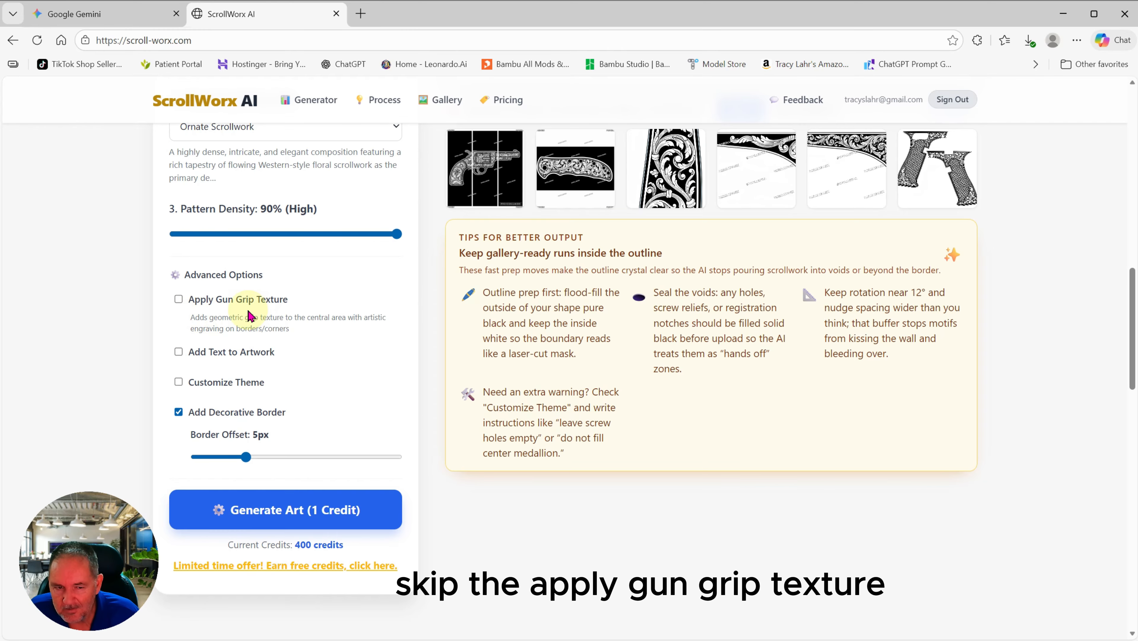
scroll(333, 346, "down", 1)
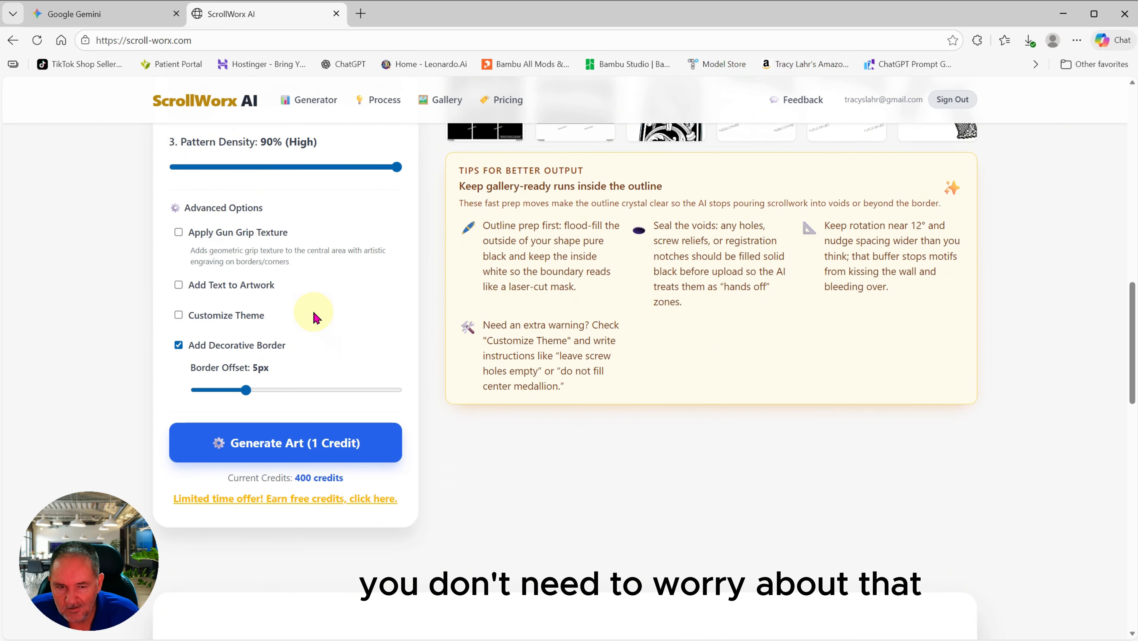
Step: Toggle Add Text to Artwork on and back off, leaving it disabled
left_click(179, 285)
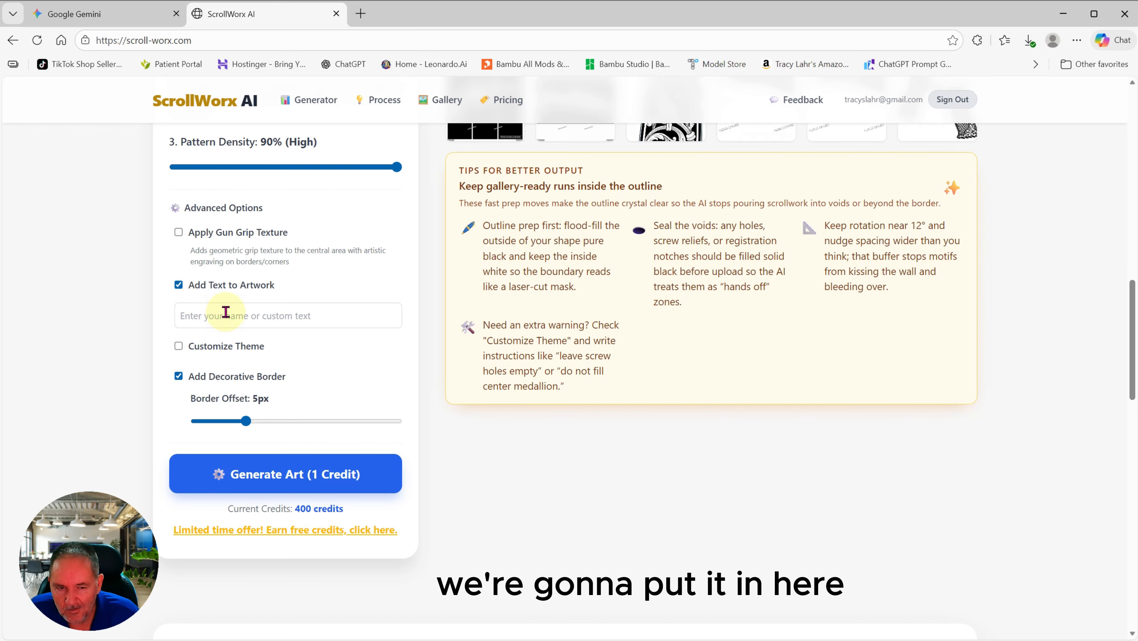
left_click(178, 285)
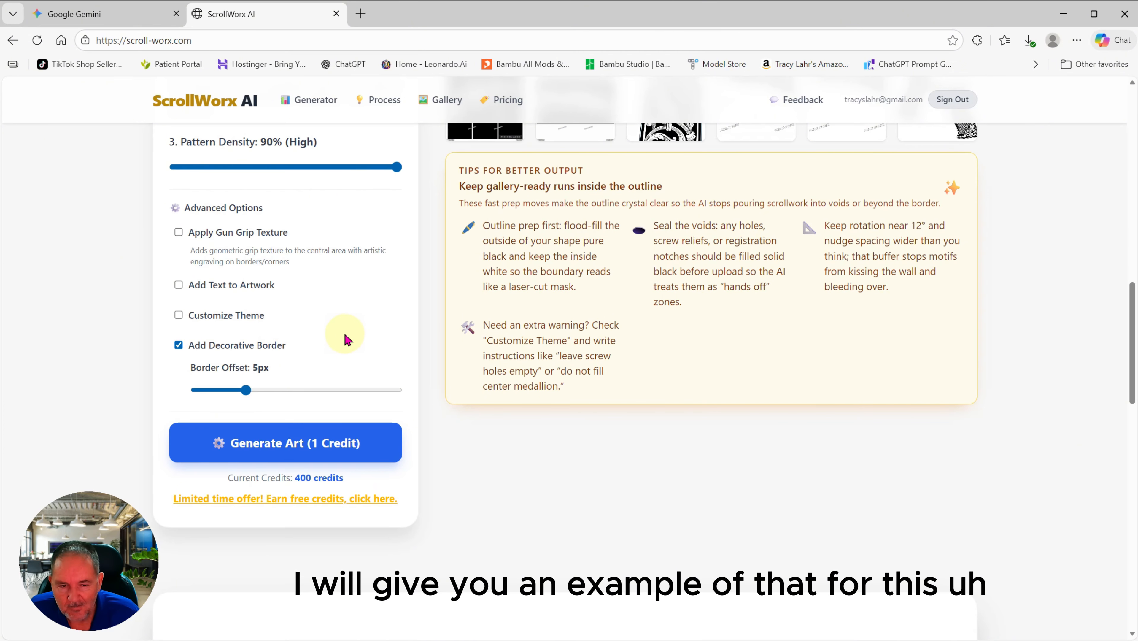
scroll(344, 326, "up", 1)
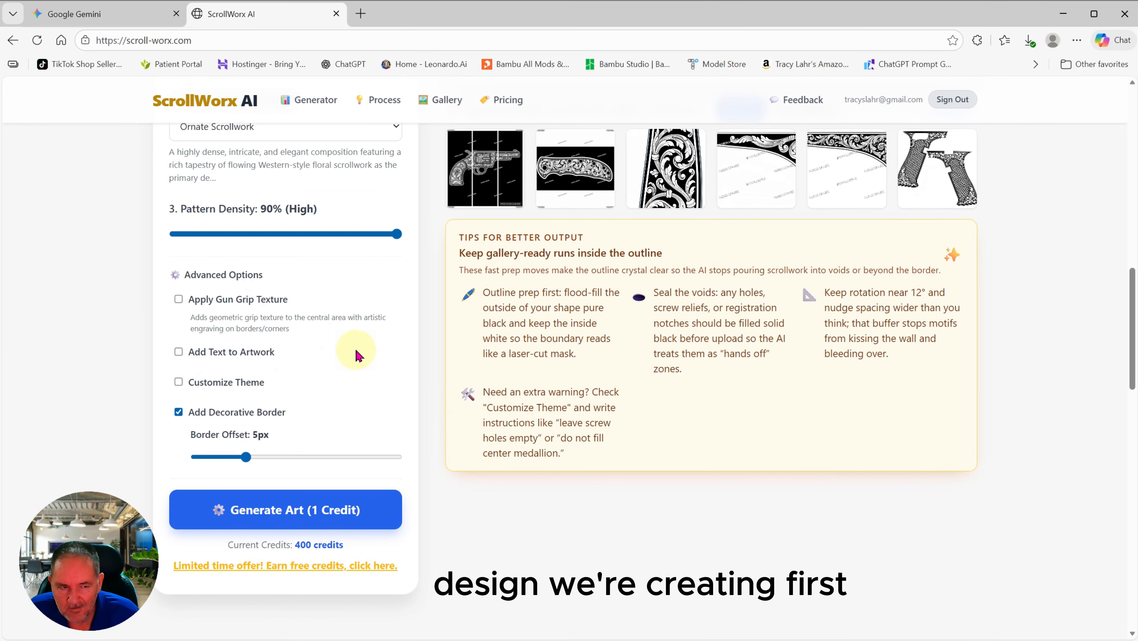
scroll(356, 351, "down", 1)
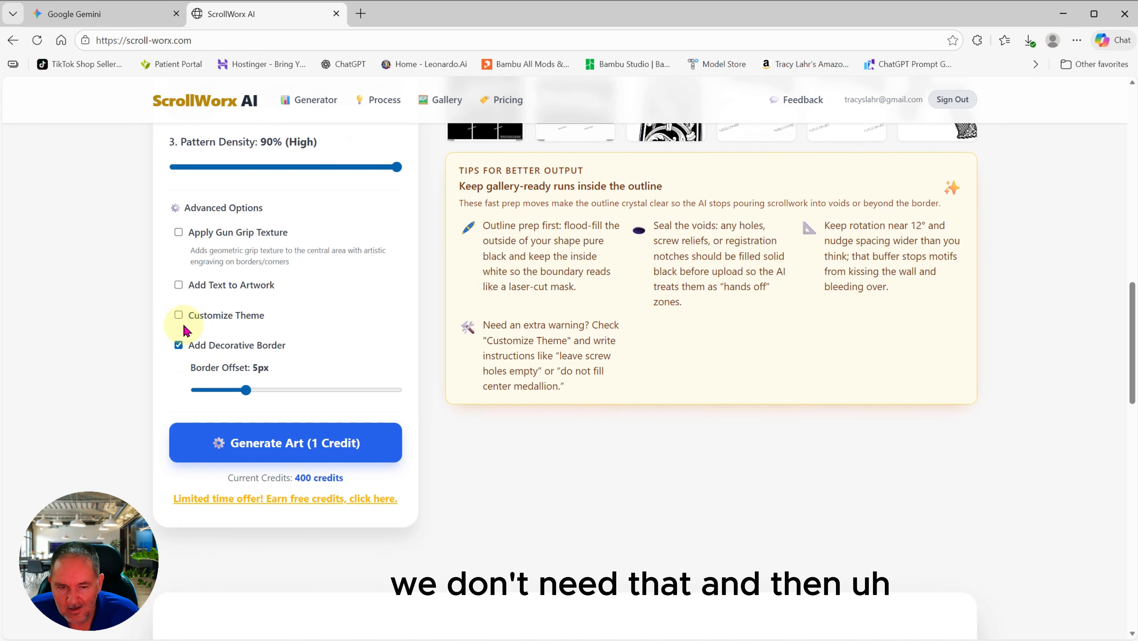
Step: Enable Customize Theme and enter 'Beautiful scene of butterflies and flowers'
left_click(178, 316)
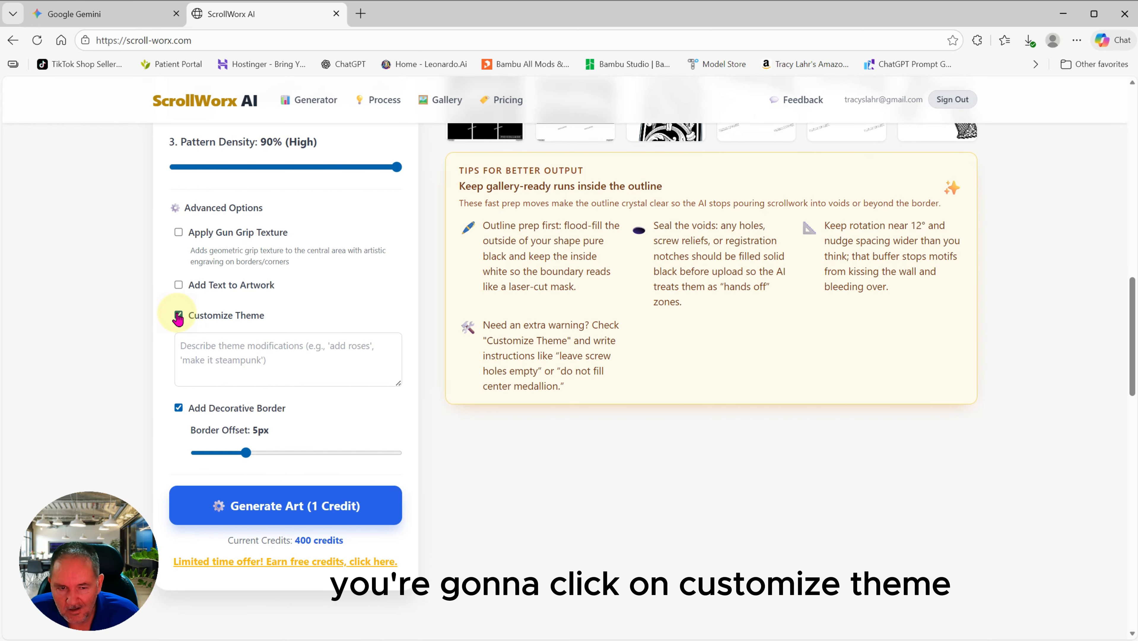
left_click(287, 365)
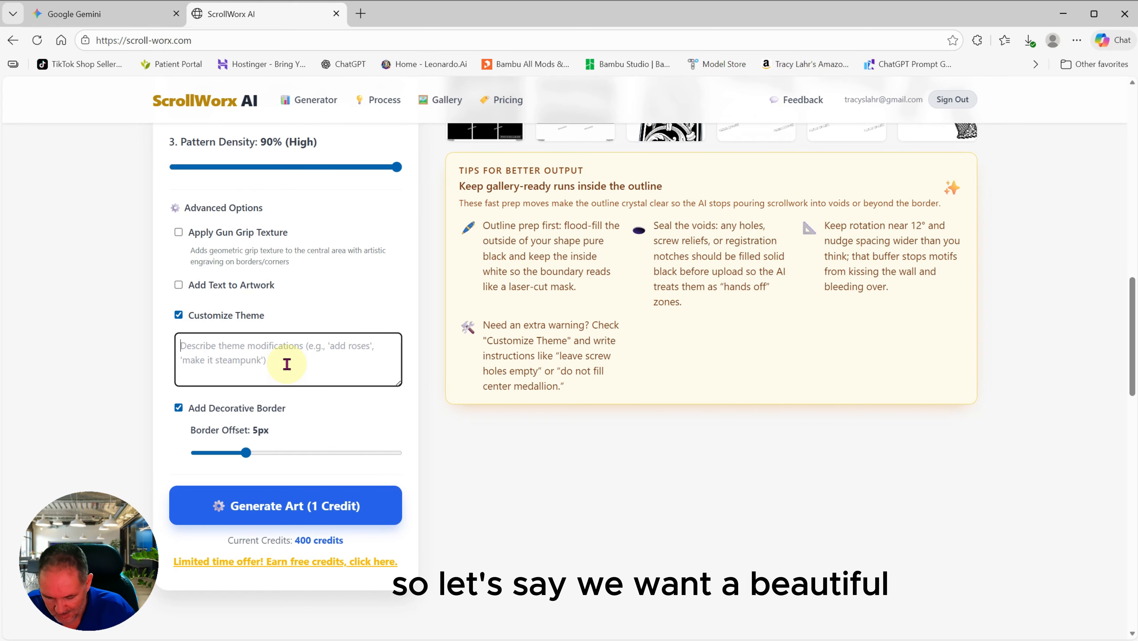
type("B")
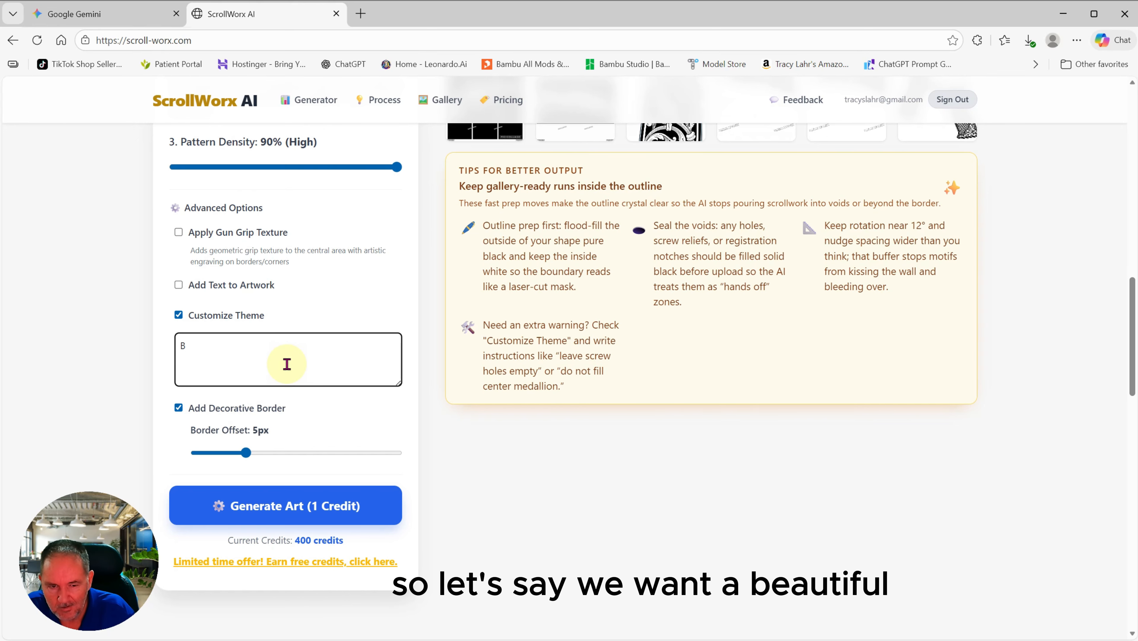
type("u")
type("e")
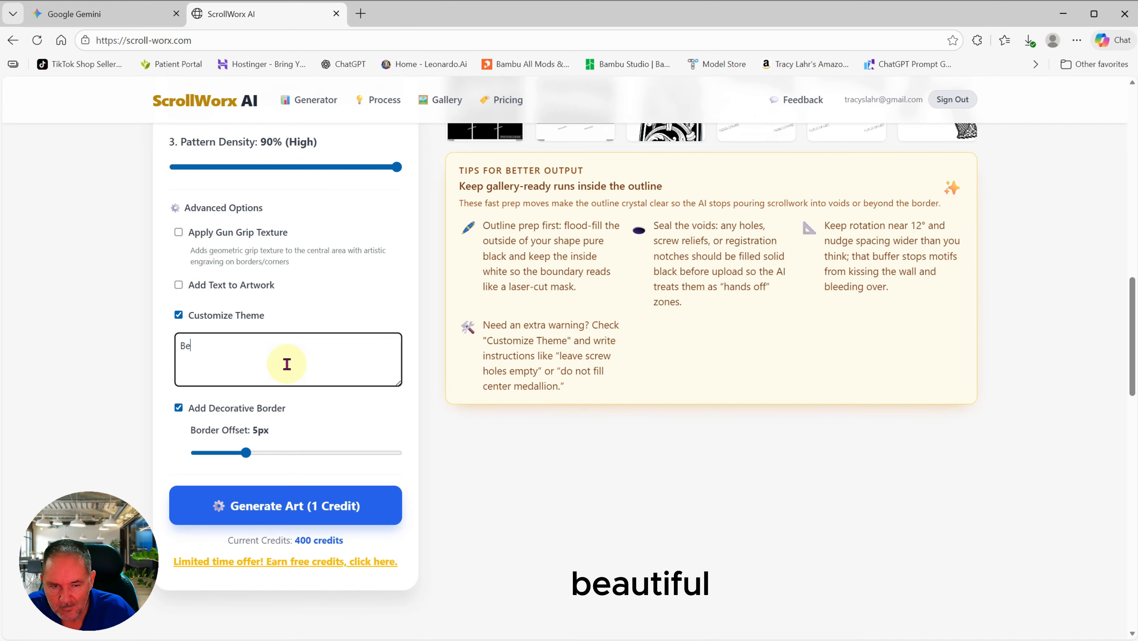
type("autiful scene of")
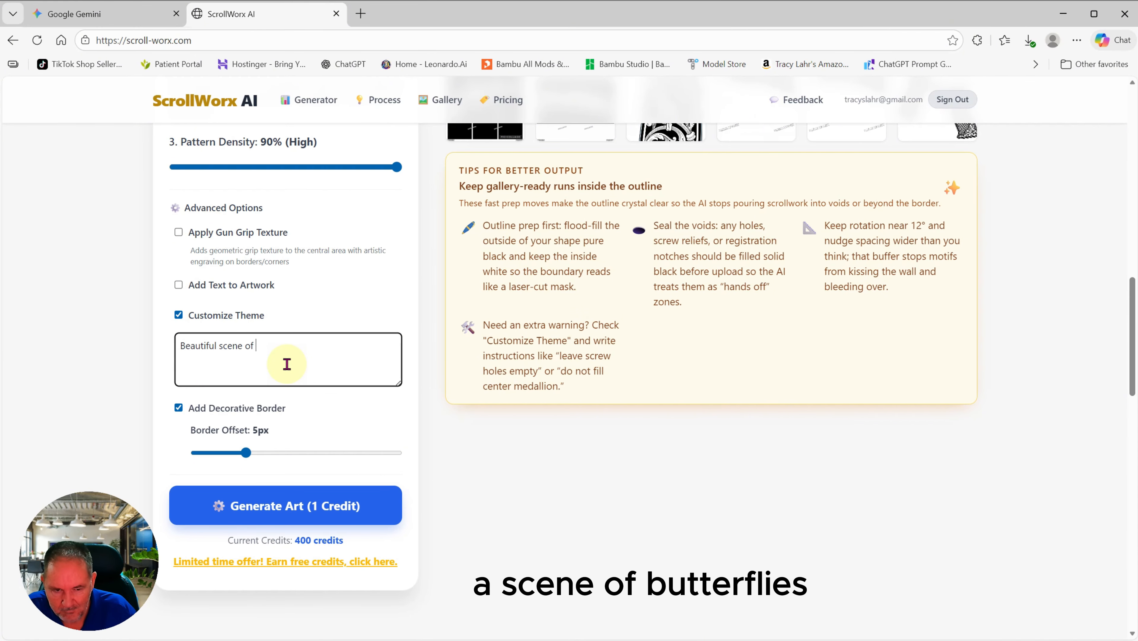
type("rfl")
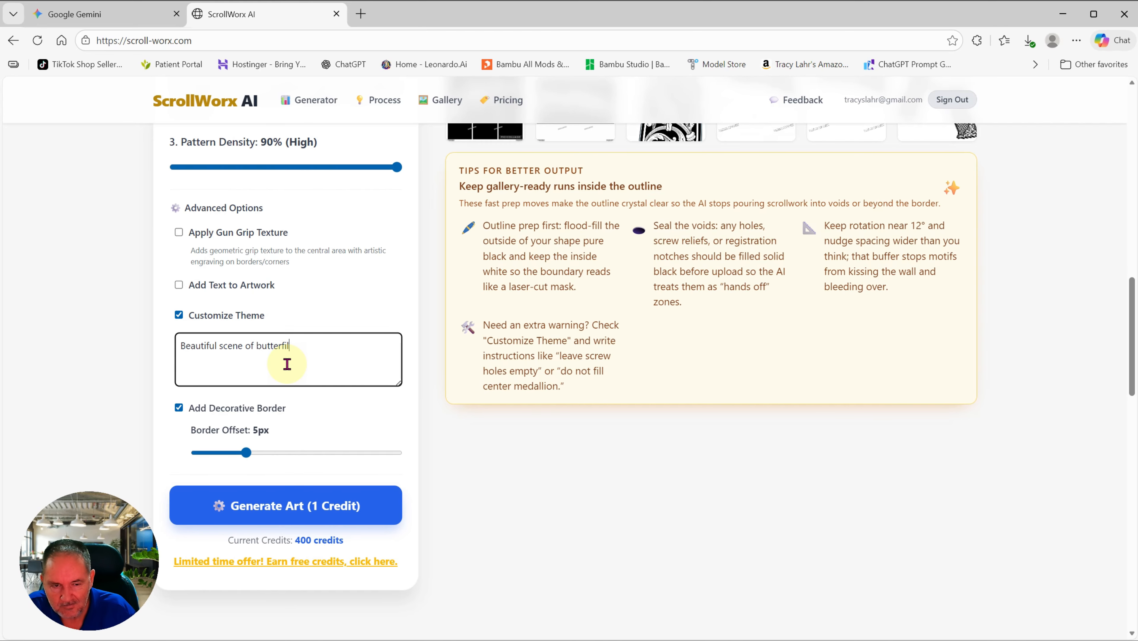
type("ies and flowers")
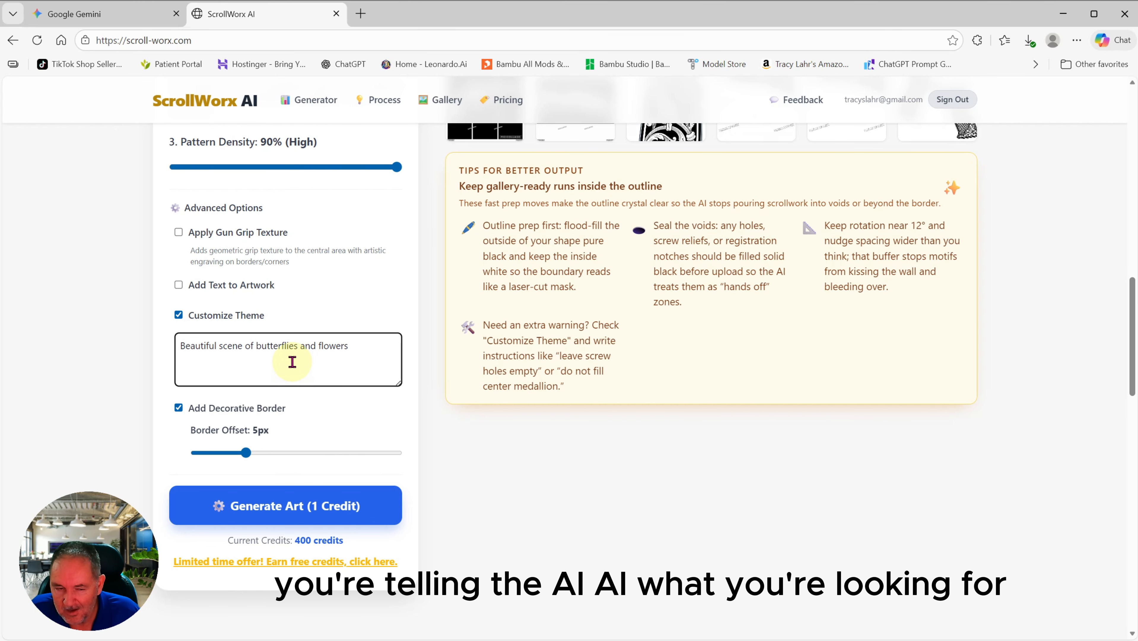
Step: Turn off Add Decorative Border
scroll(293, 362, "down", 1)
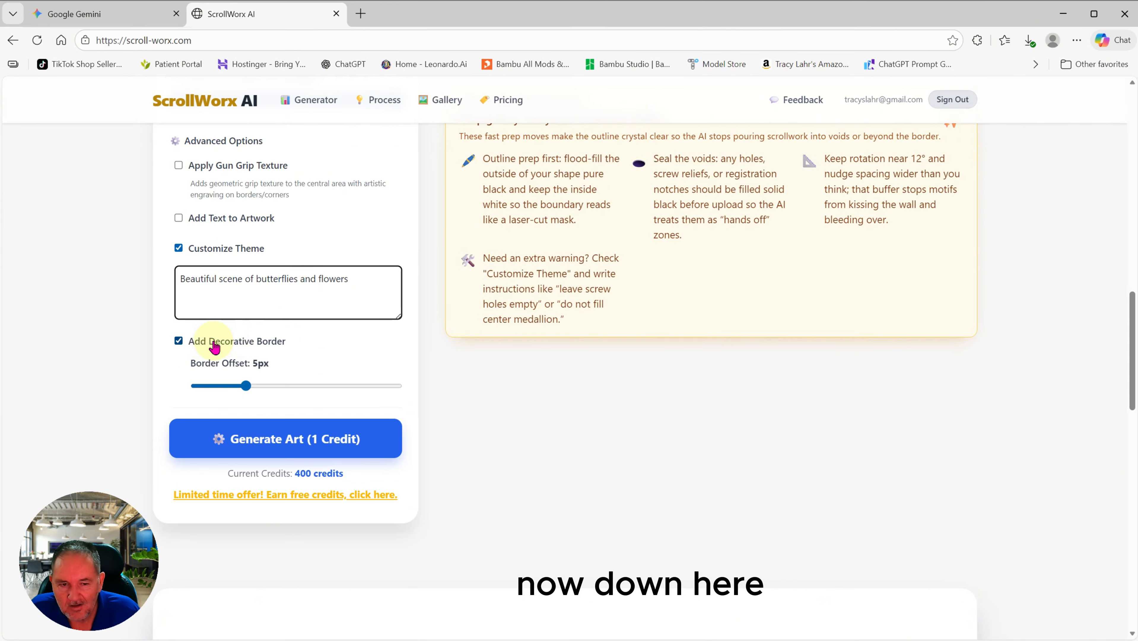
left_click(179, 341)
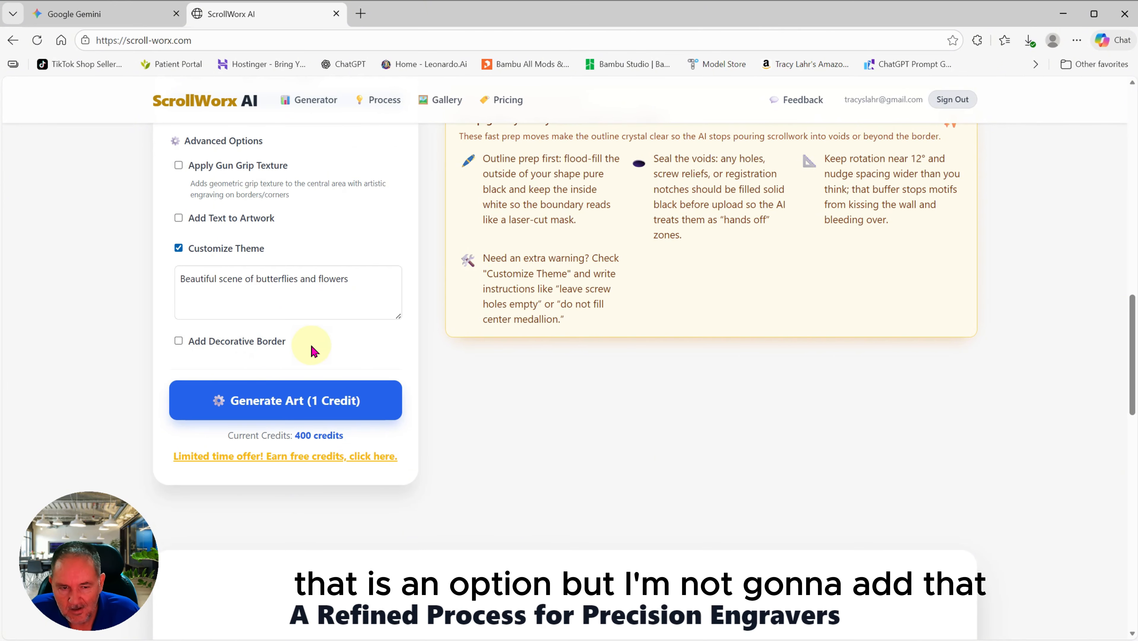
scroll(312, 350, "up", 1)
scroll(311, 346, "down", 1)
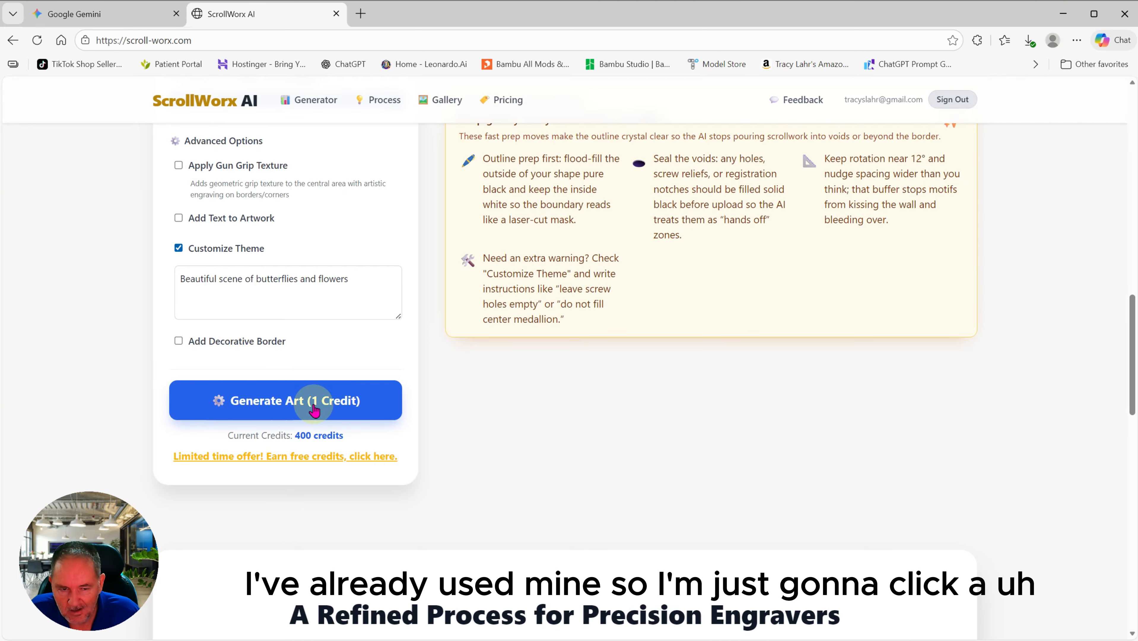
Step: Run Generate Art (1 Credit) and review the rendered butterflies-and-roses scrollwork
left_click(277, 408)
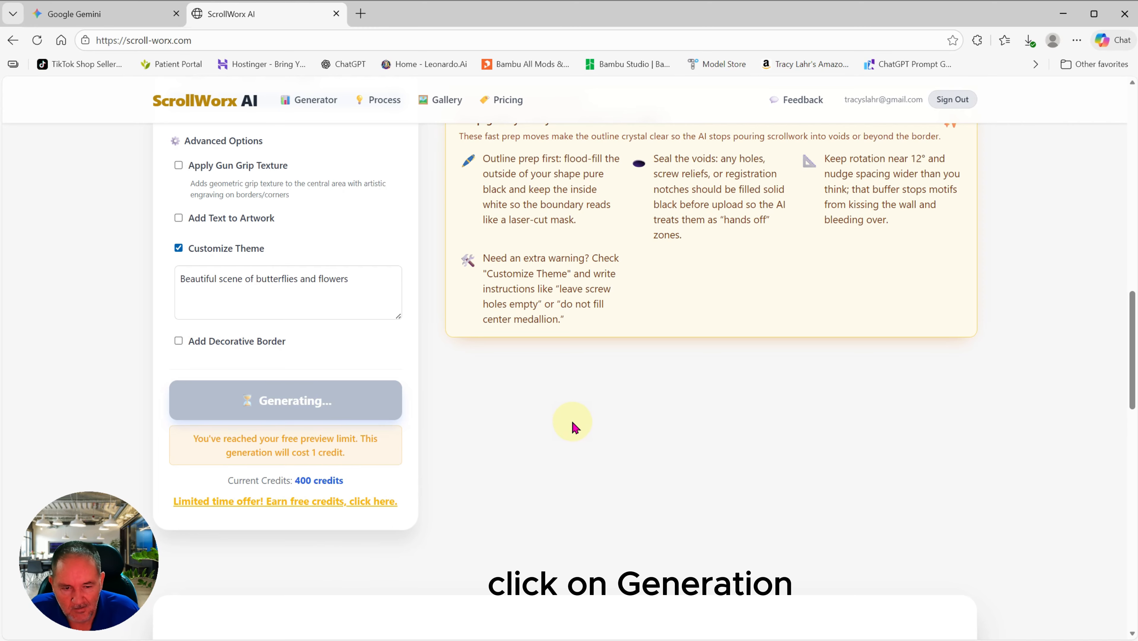
scroll(602, 435, "up", 9)
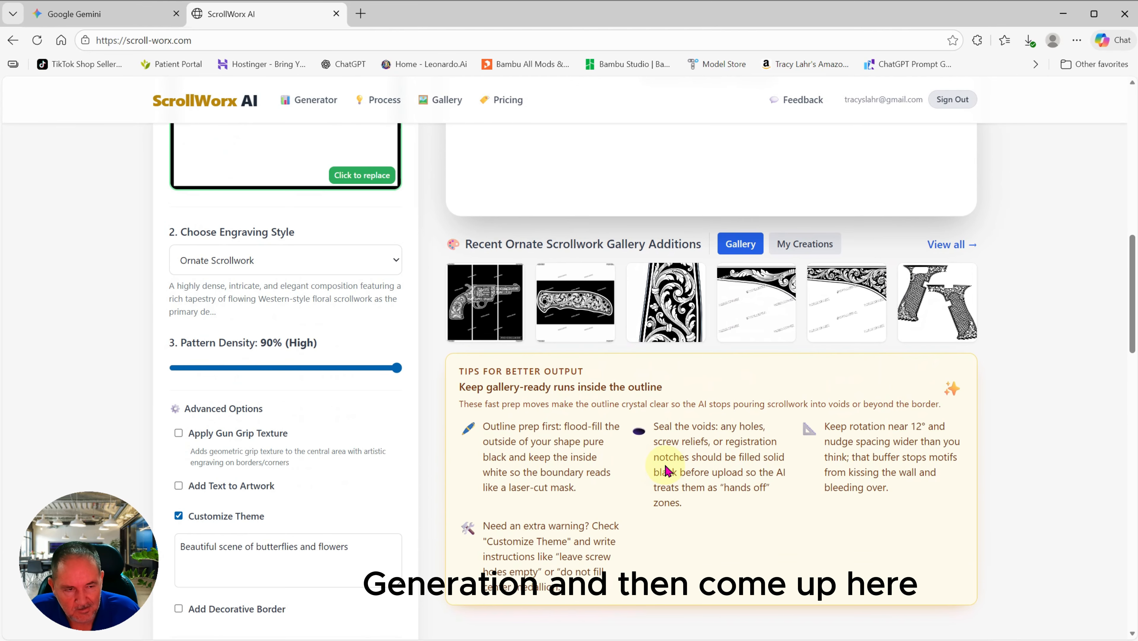
scroll(668, 470, "up", 4)
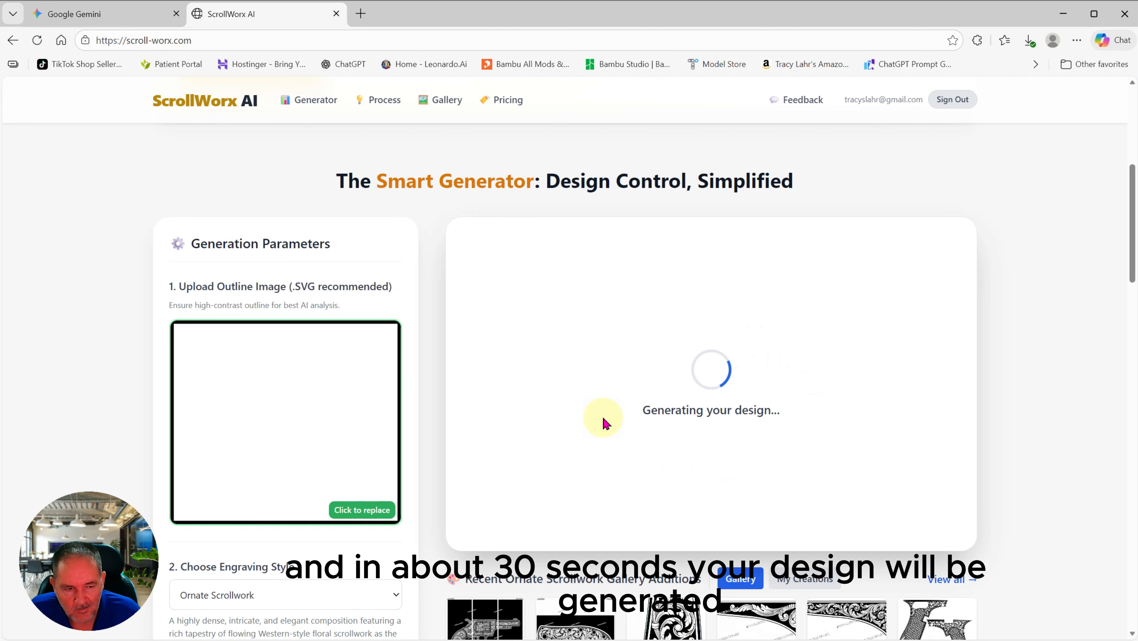
scroll(603, 422, "down", 1)
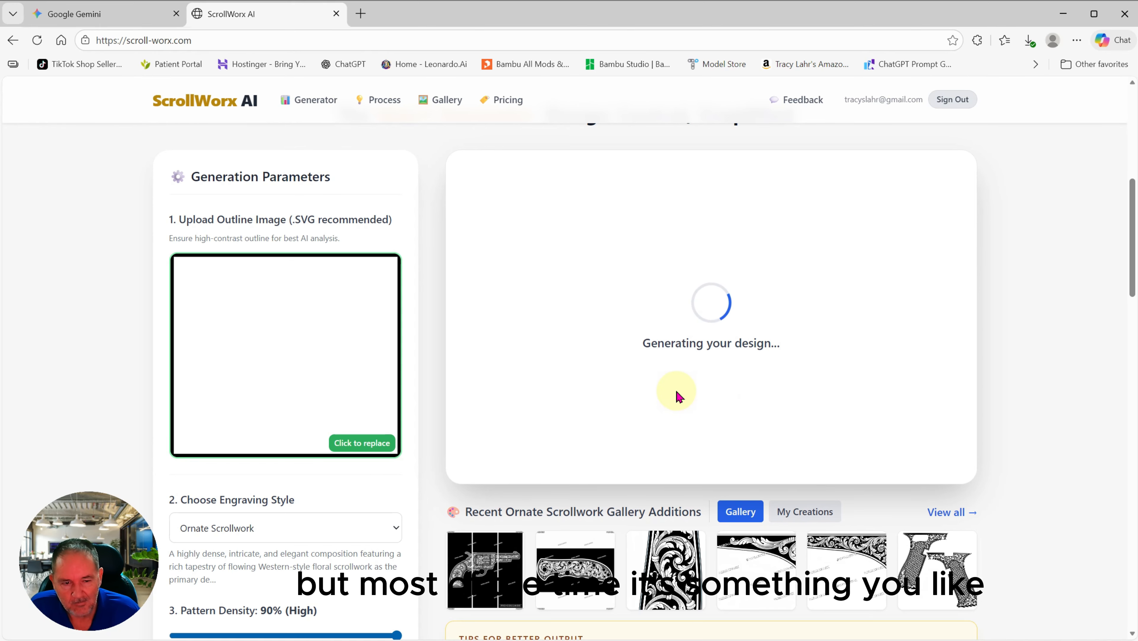
scroll(680, 386, "down", 1)
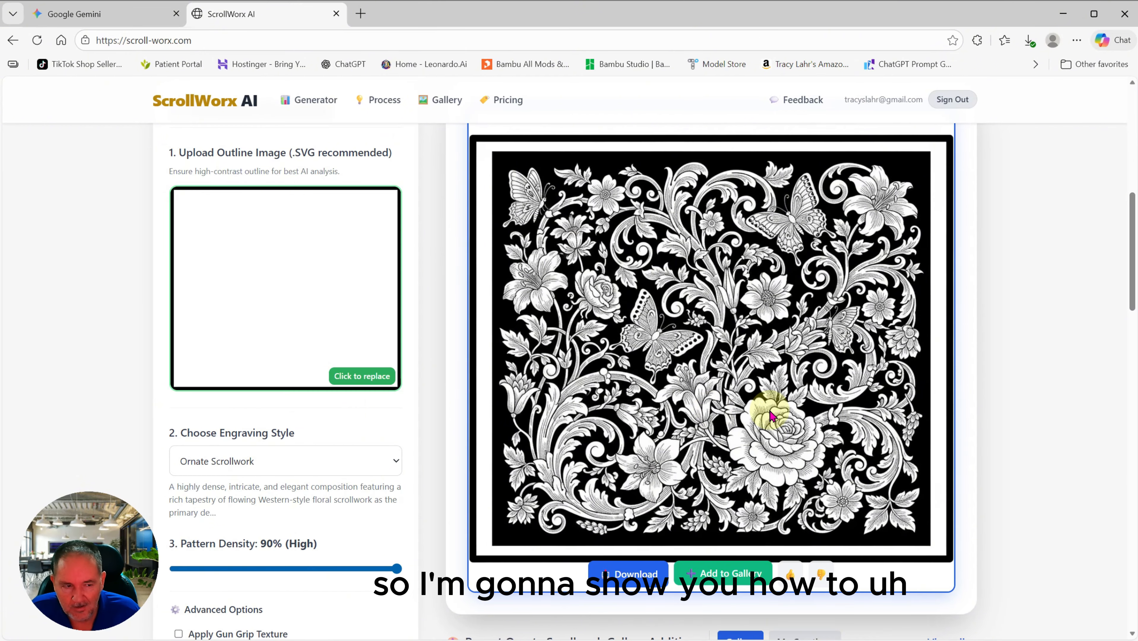
Step: Download the generated ornate butterflies-and-flowers scrollwork image
scroll(759, 394, "down", 1)
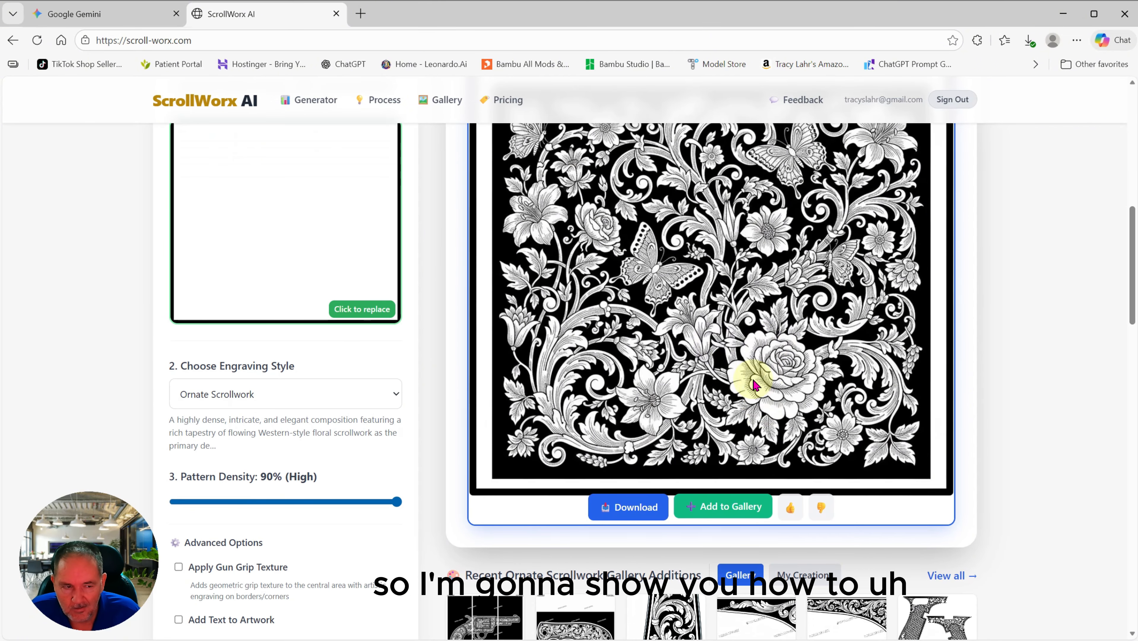
scroll(748, 372, "up", 1)
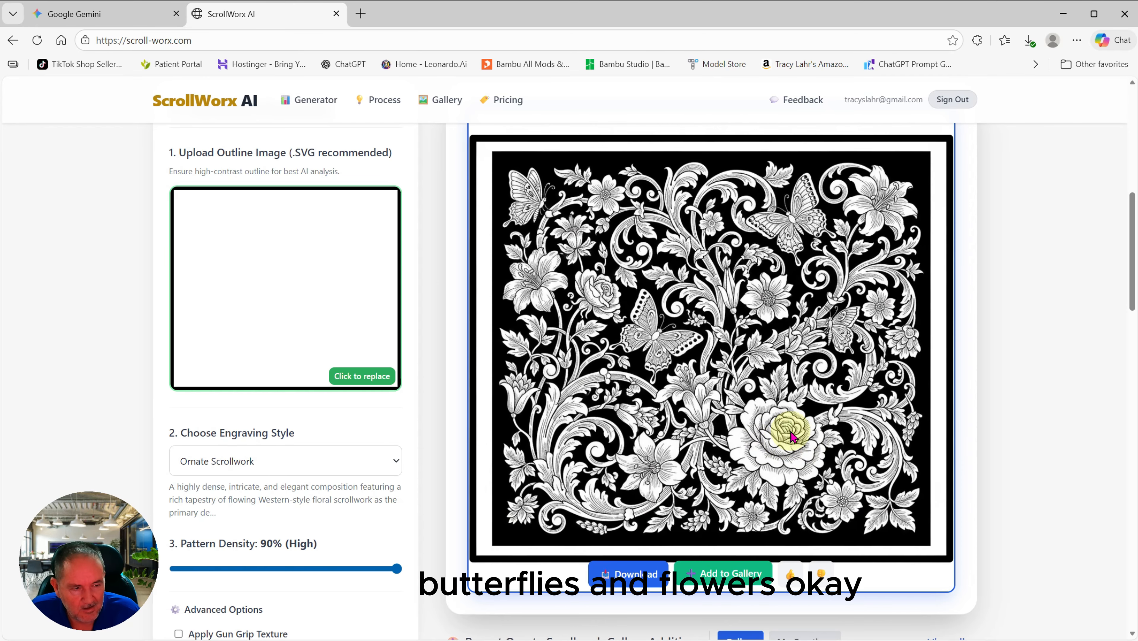
scroll(714, 406, "down", 1)
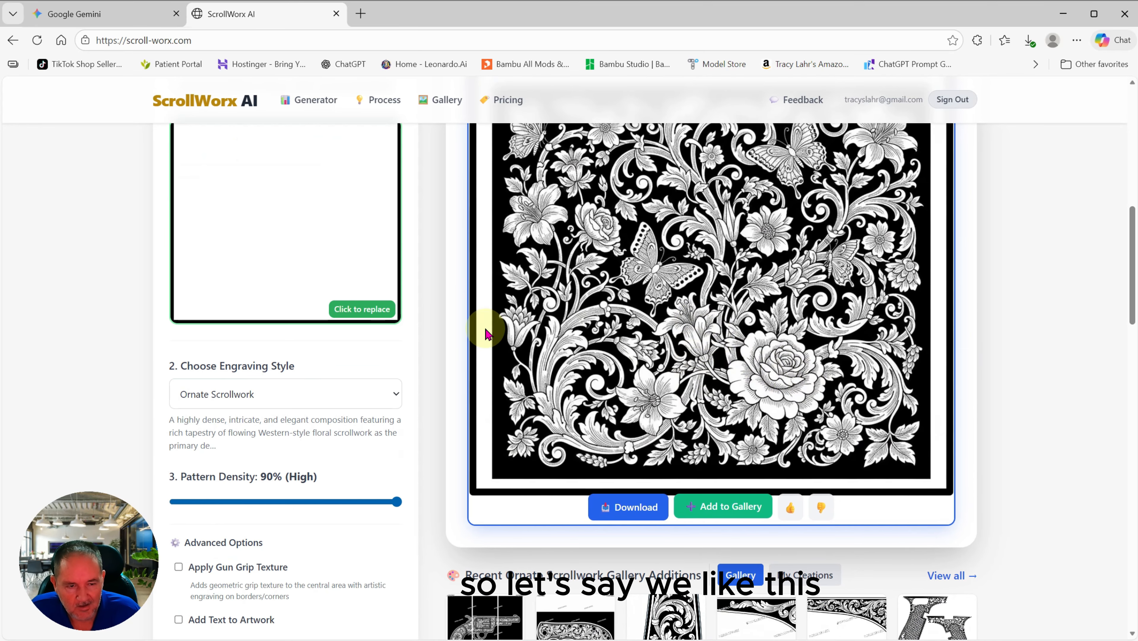
scroll(763, 305, "up", 2)
scroll(748, 323, "down", 1)
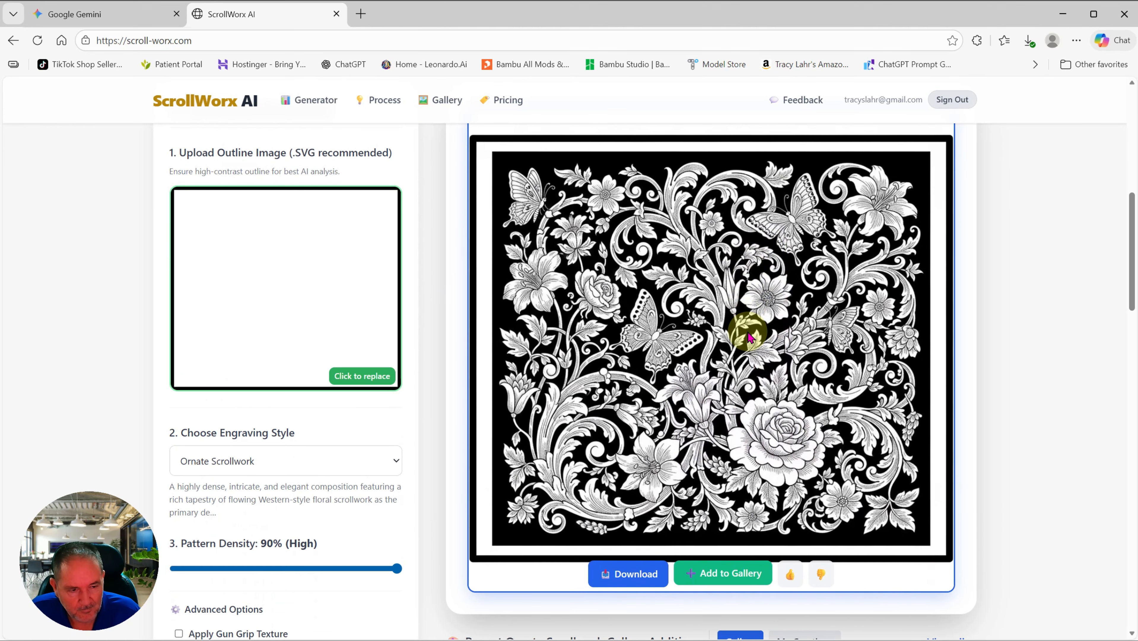
scroll(758, 422, "down", 1)
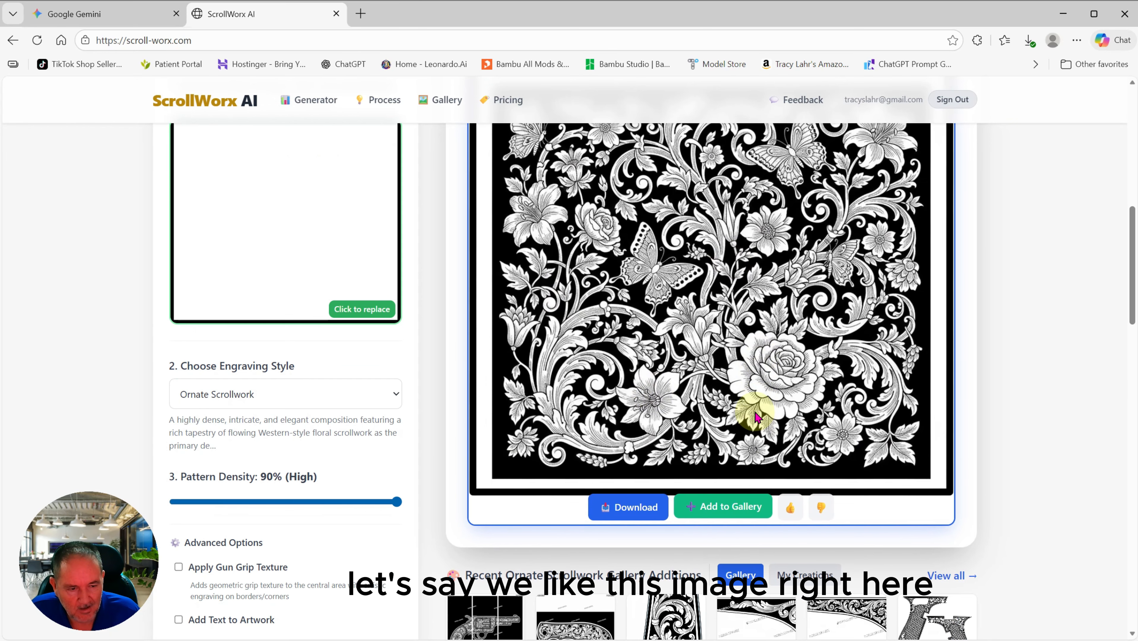
left_click(629, 510)
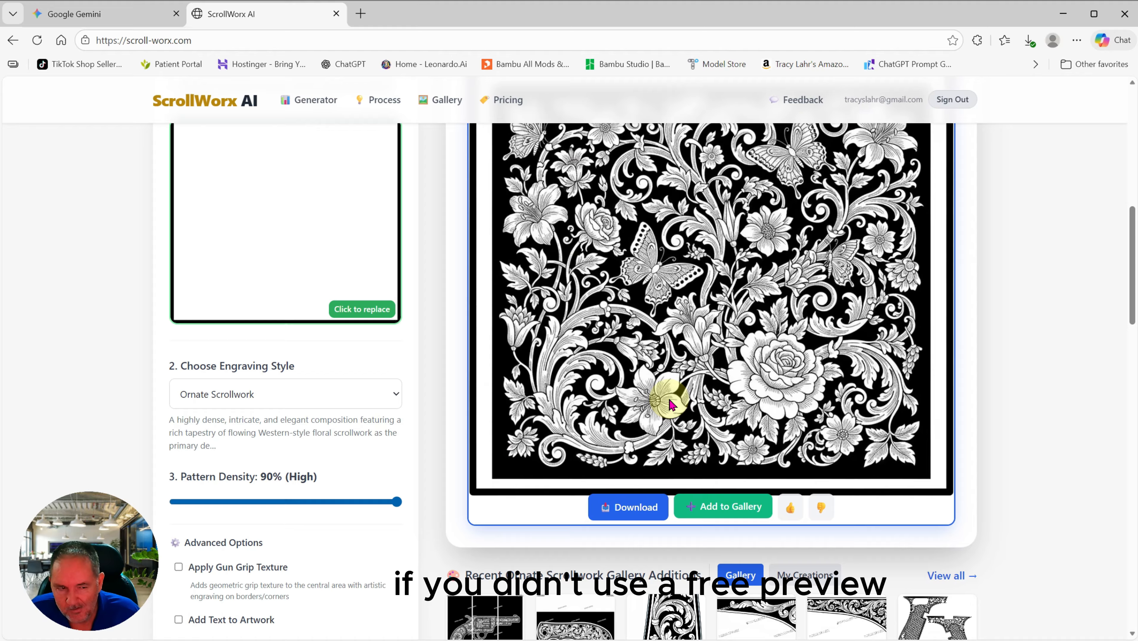
scroll(666, 400, "up", 1)
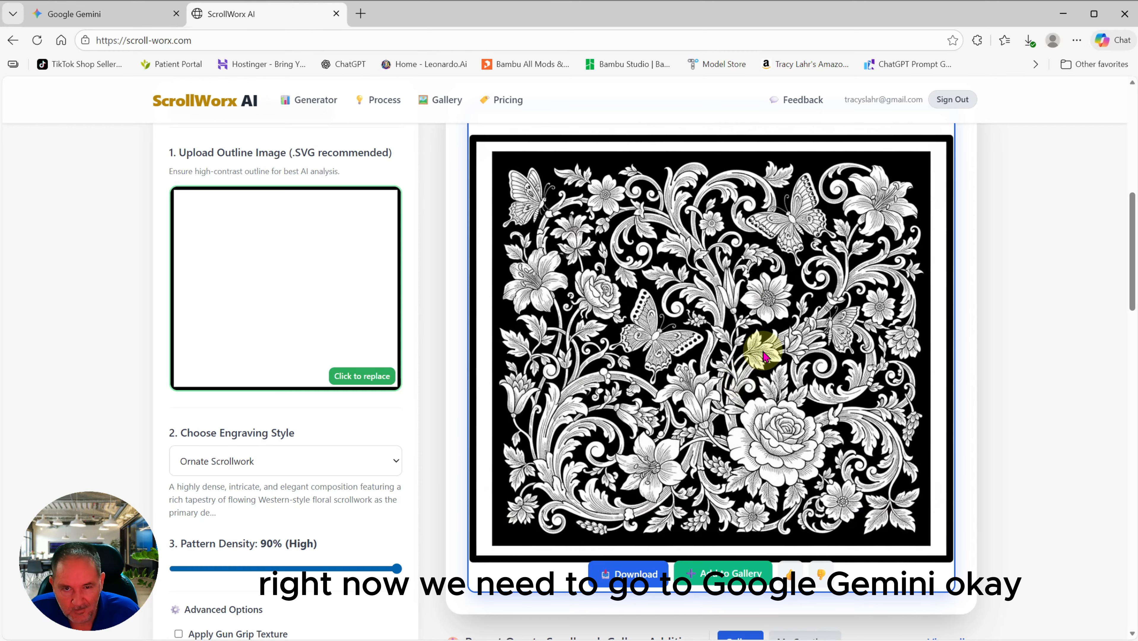
Step: Switch to Google Gemini and start a fresh chat
left_click(104, 17)
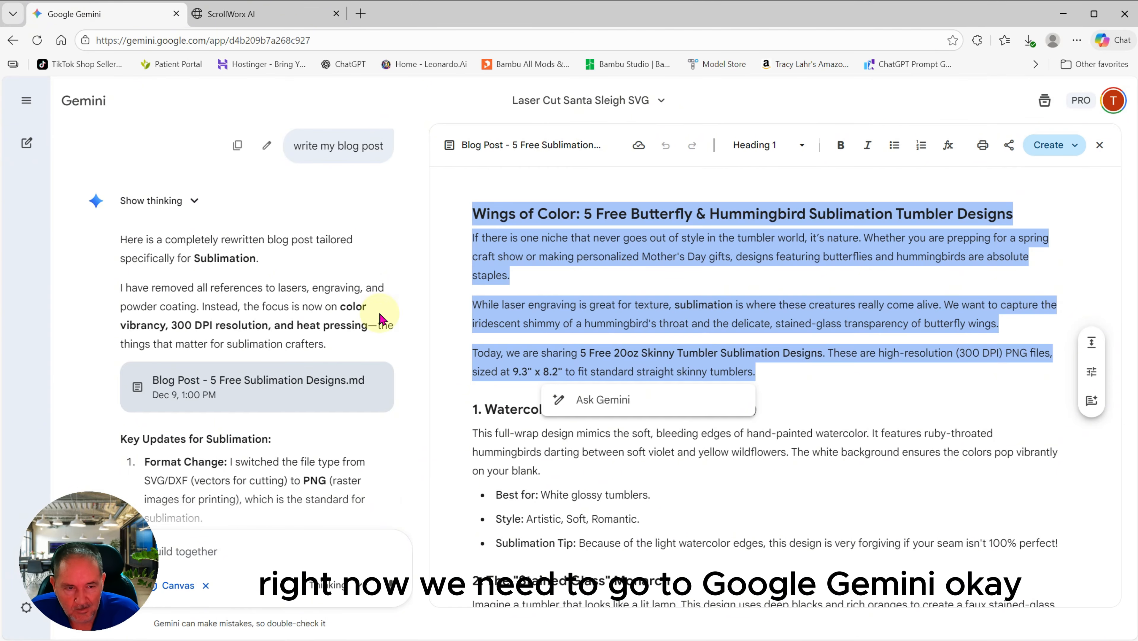
scroll(608, 447, "down", 10)
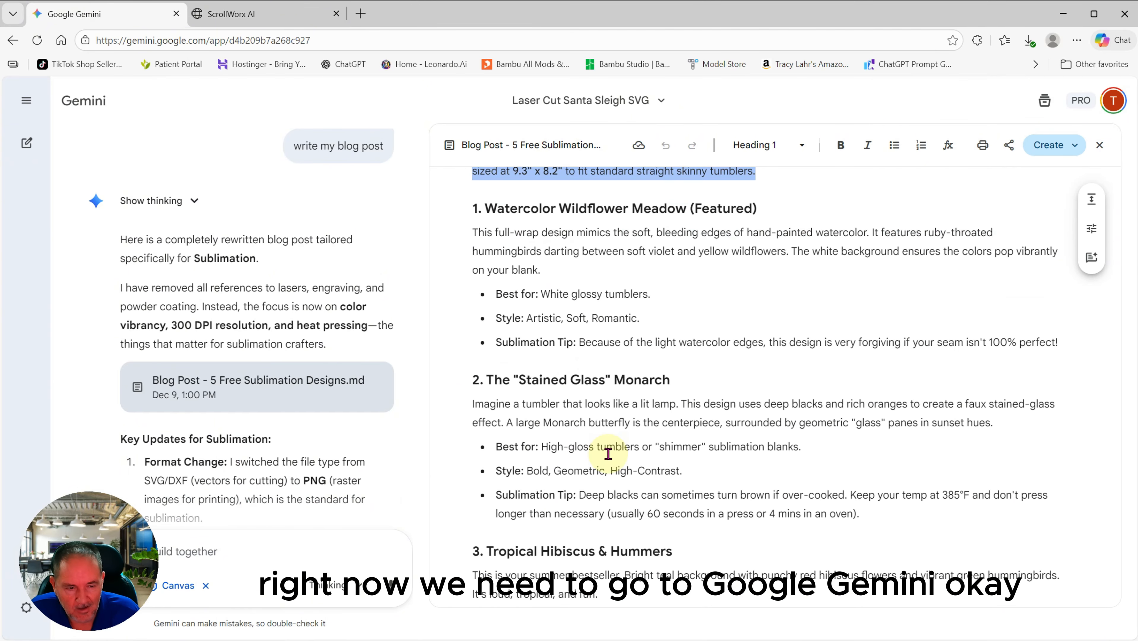
scroll(605, 449, "up", 11)
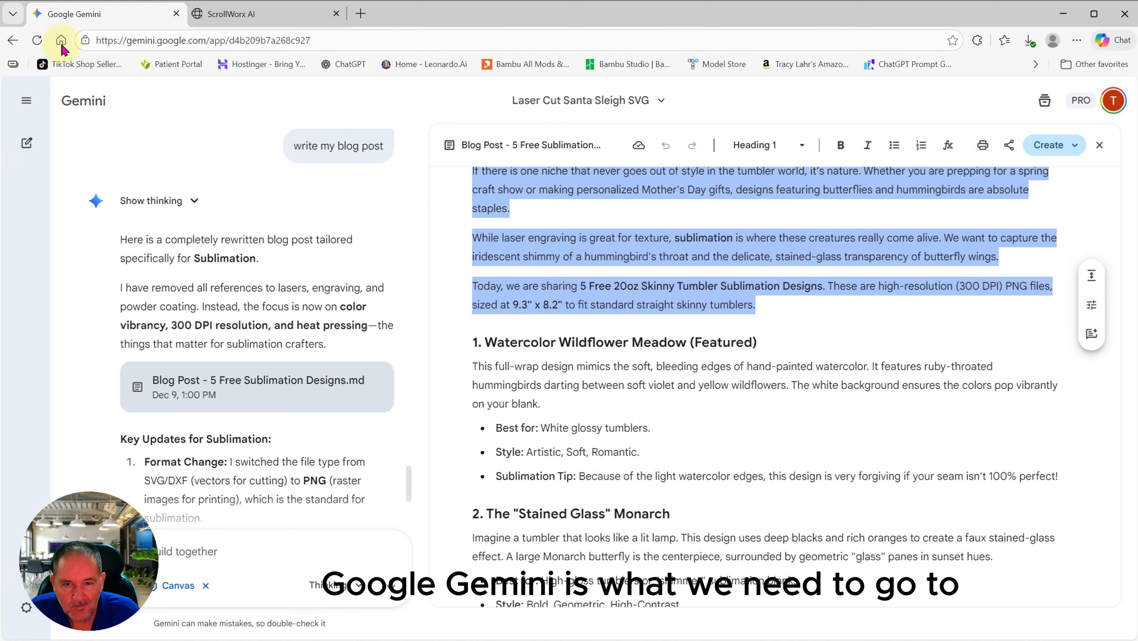
left_click(13, 41)
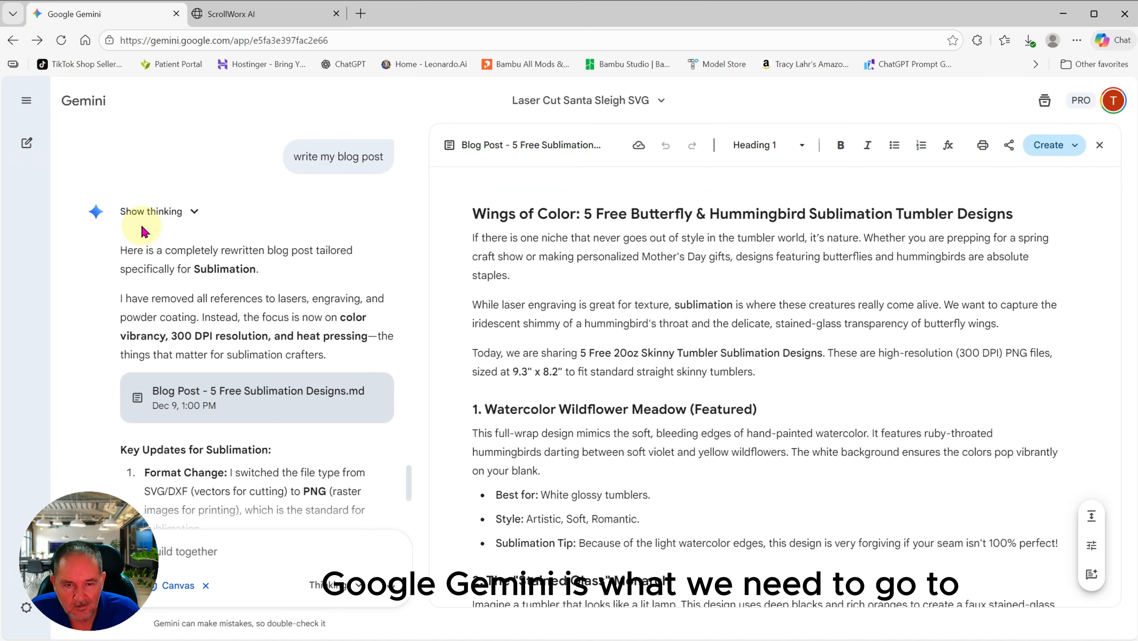
scroll(148, 224, "up", 3)
left_click(27, 142)
Step: Attach scrollworx_ornate_scrollwork (1) and send 'Colorize this image with bright beautiful colors'
left_click(361, 373)
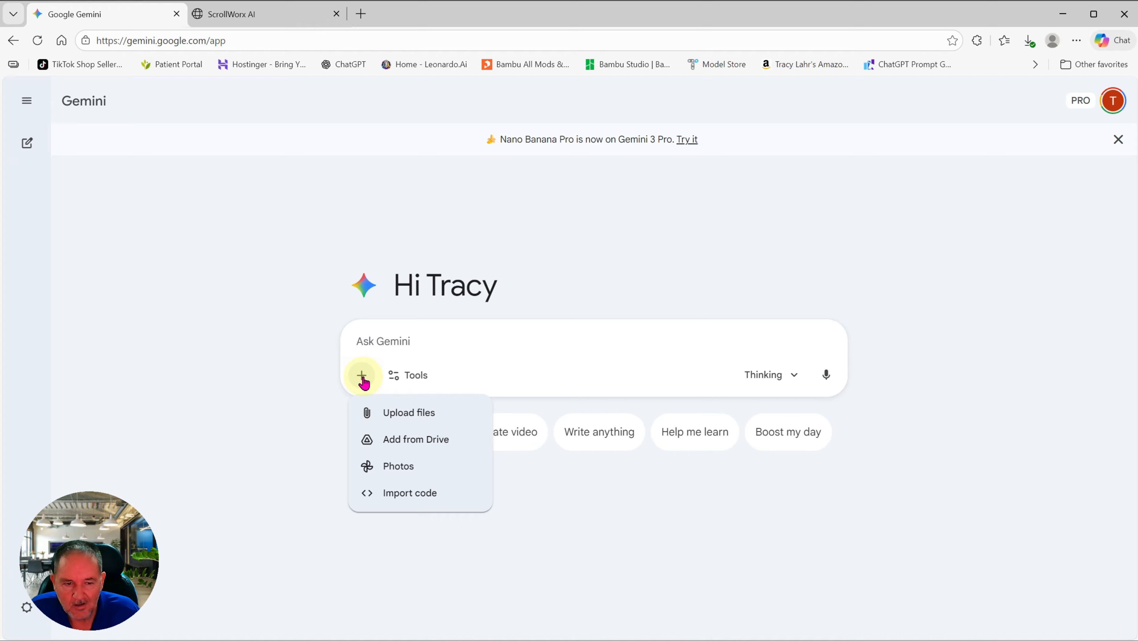
left_click(399, 412)
left_click(174, 170)
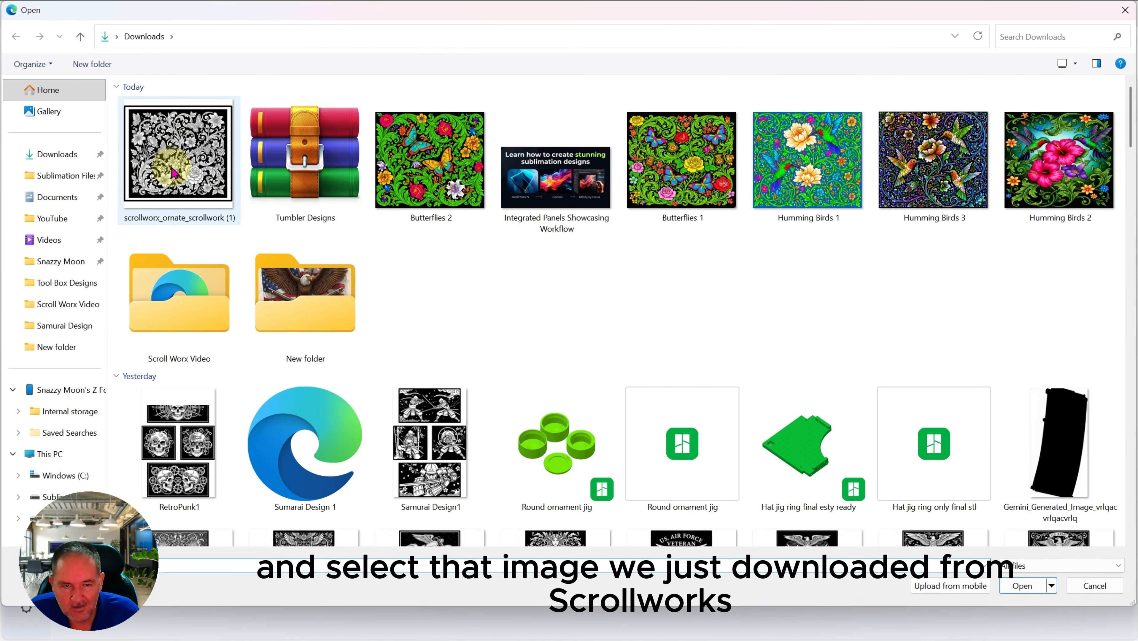
left_click(174, 169)
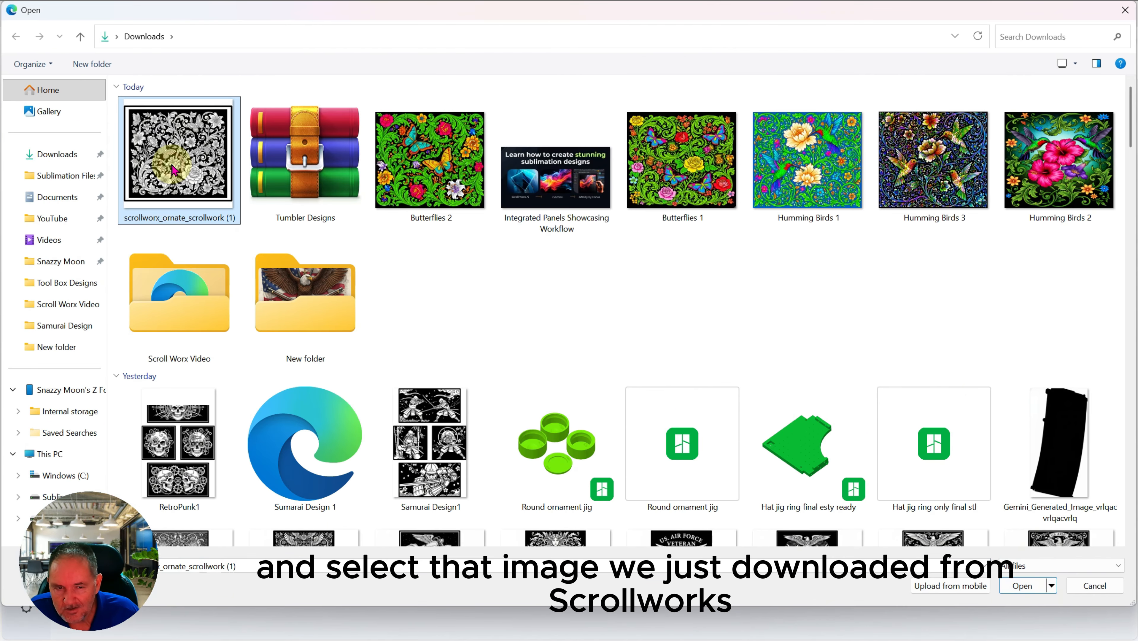
double_click(174, 170)
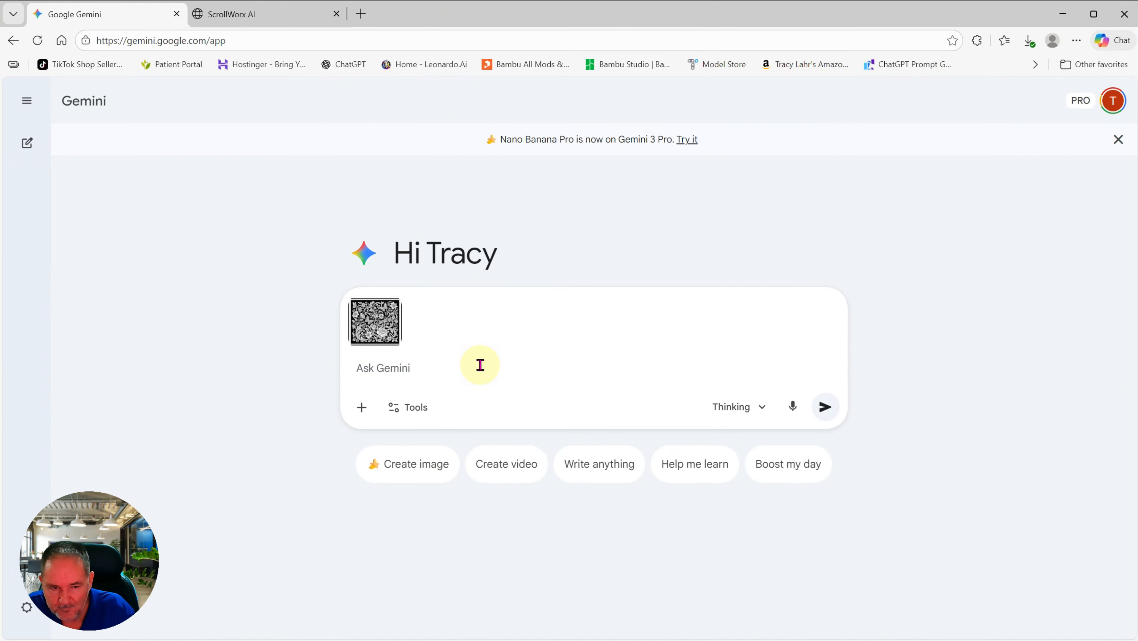
type("C")
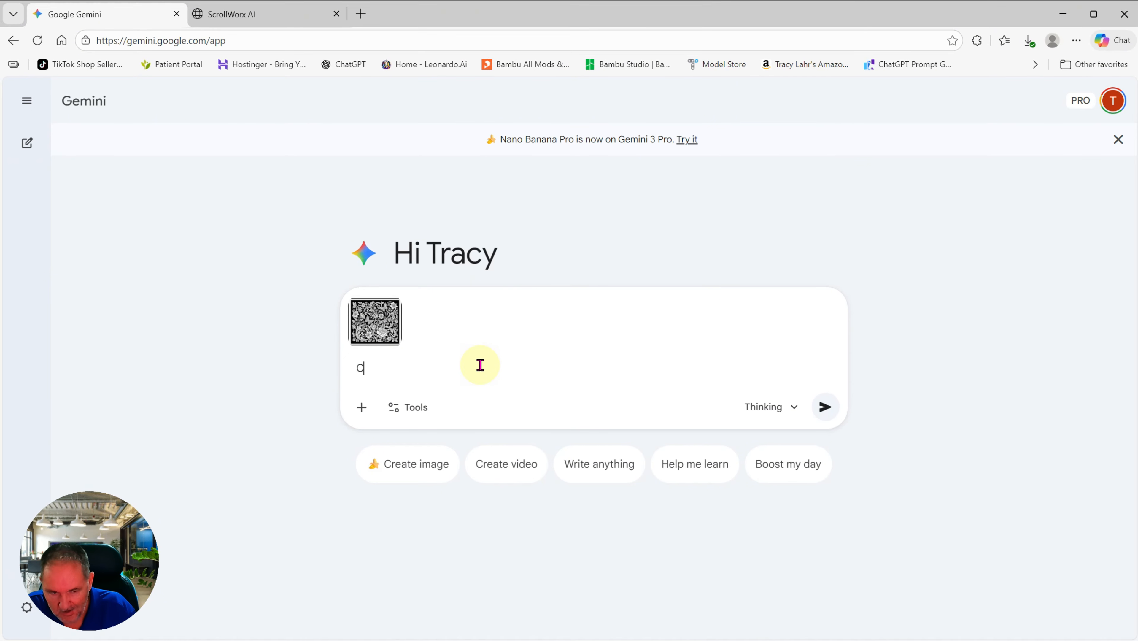
type("oloriz")
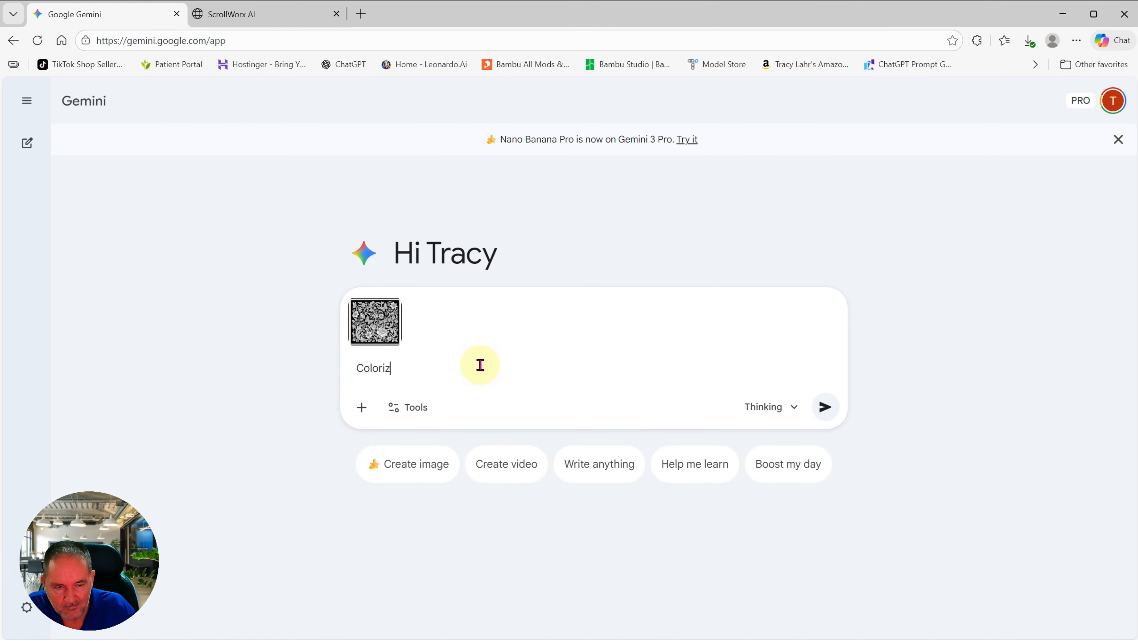
type("e this image with b")
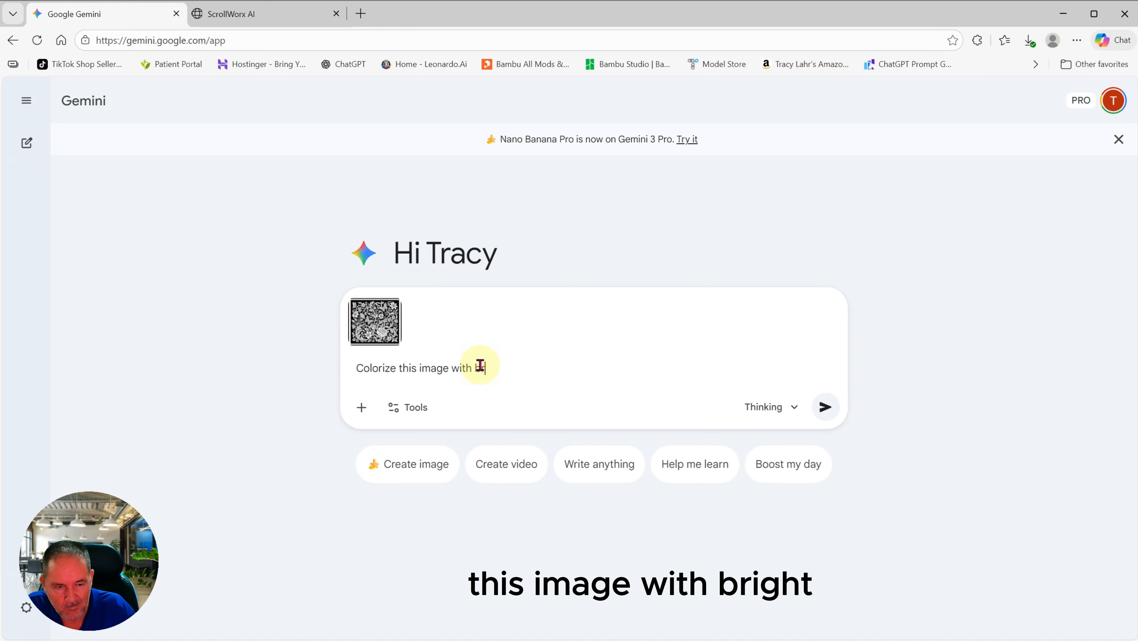
type("right bea")
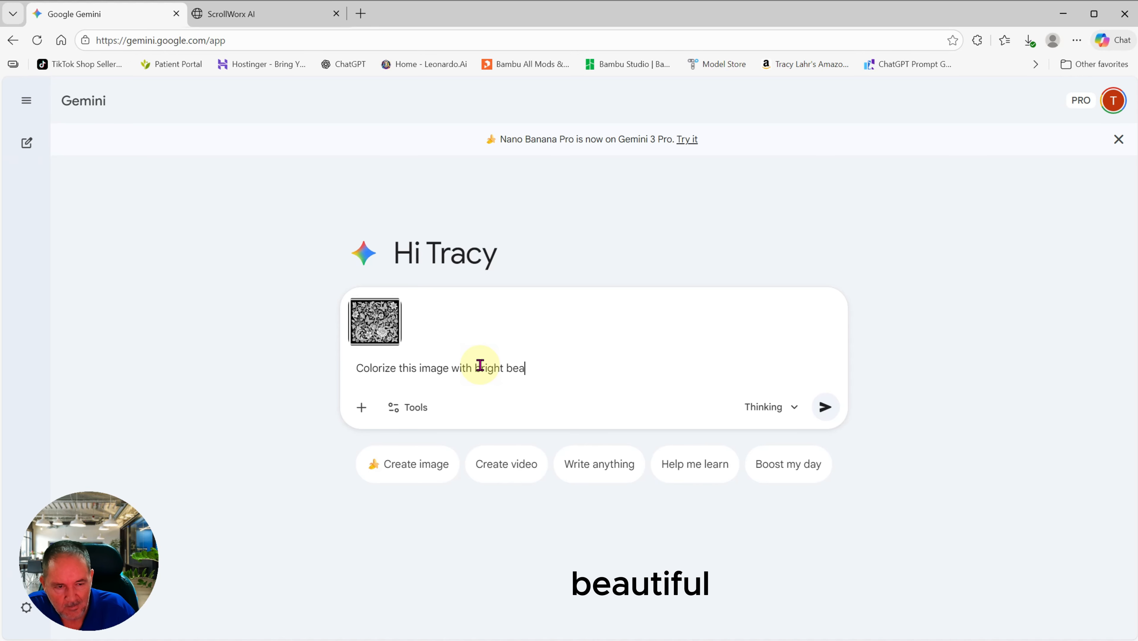
type("utiful")
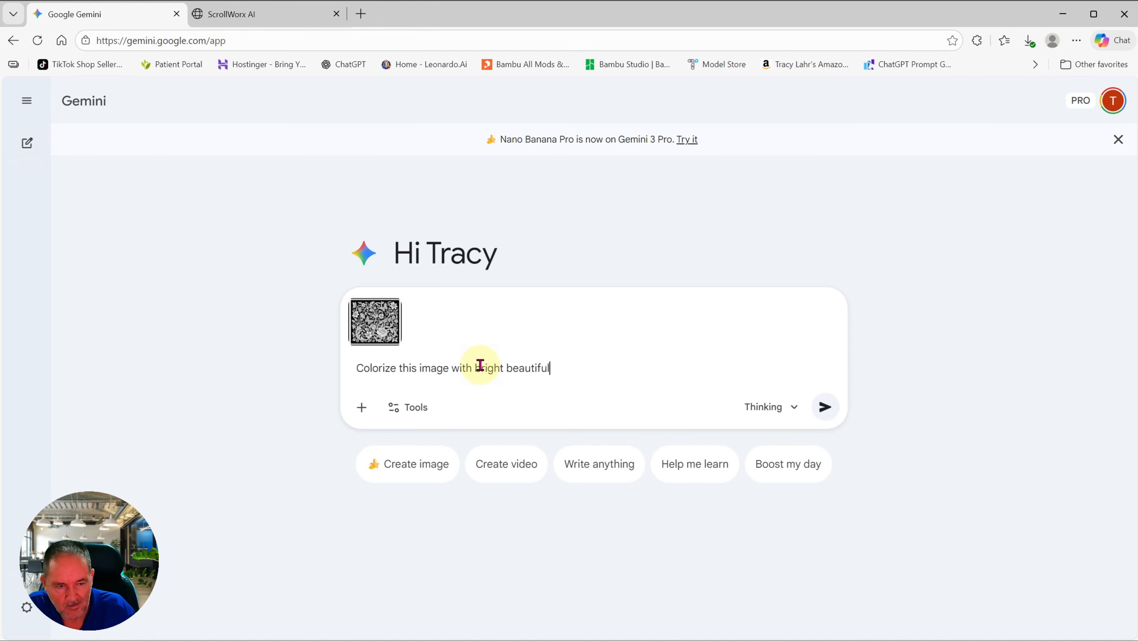
type(" colors")
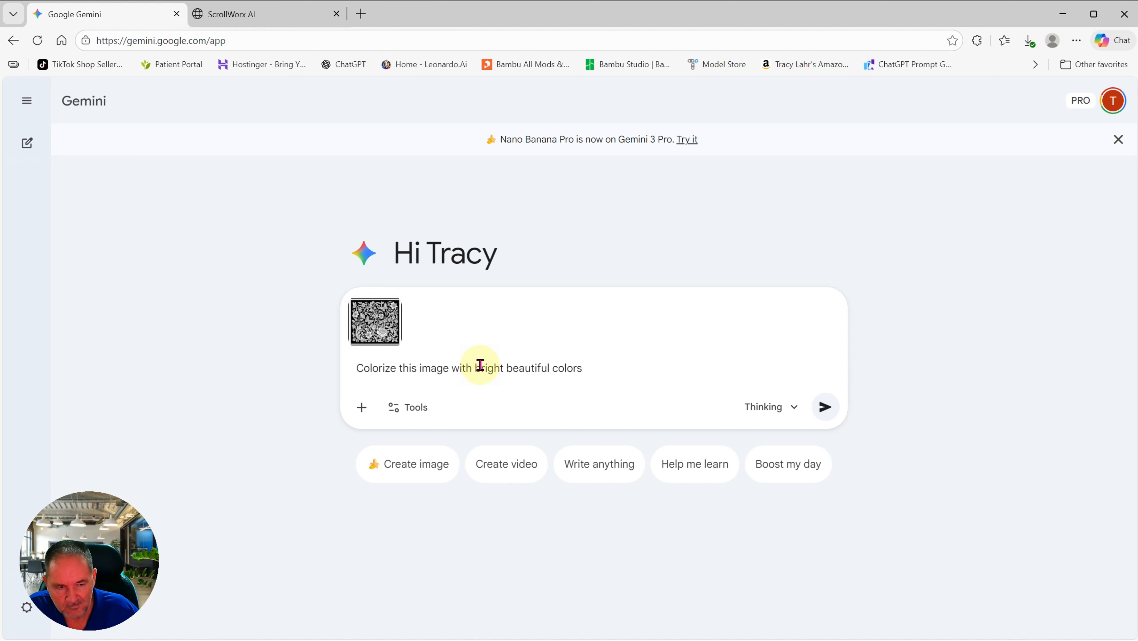
left_click(826, 408)
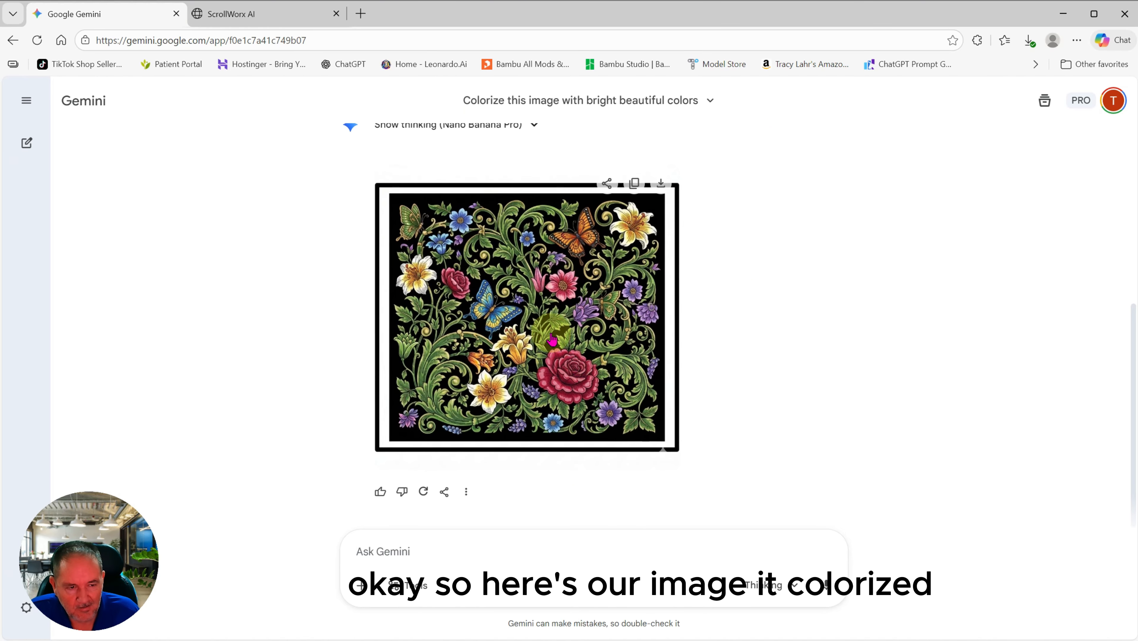
Step: Open the colorized scrollwork image full size and download it
left_click(524, 332)
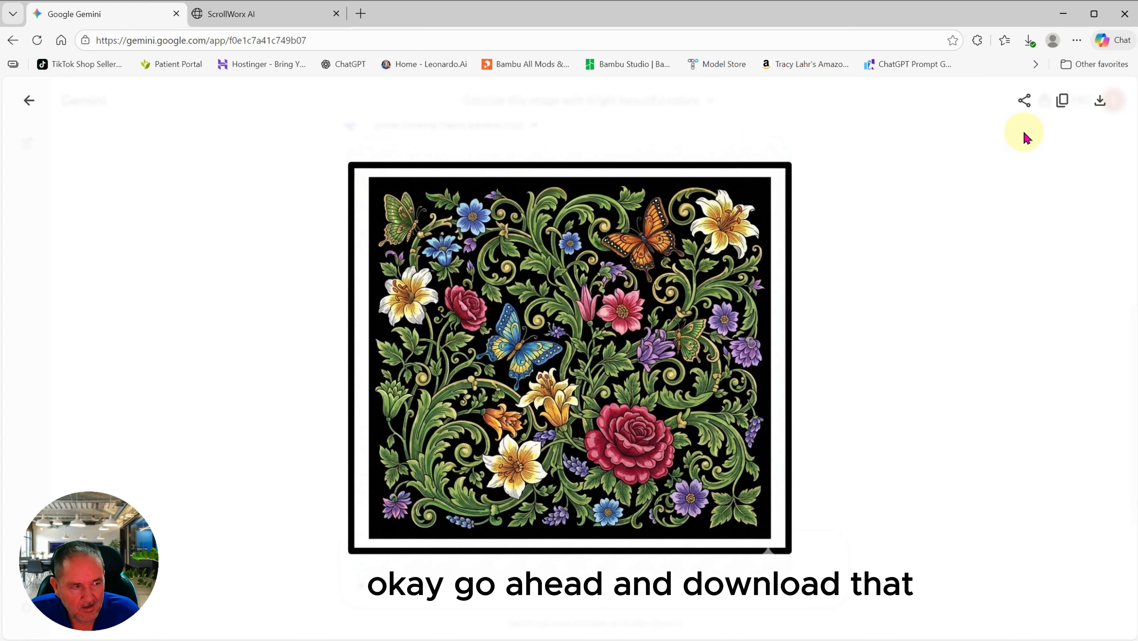
left_click(1100, 102)
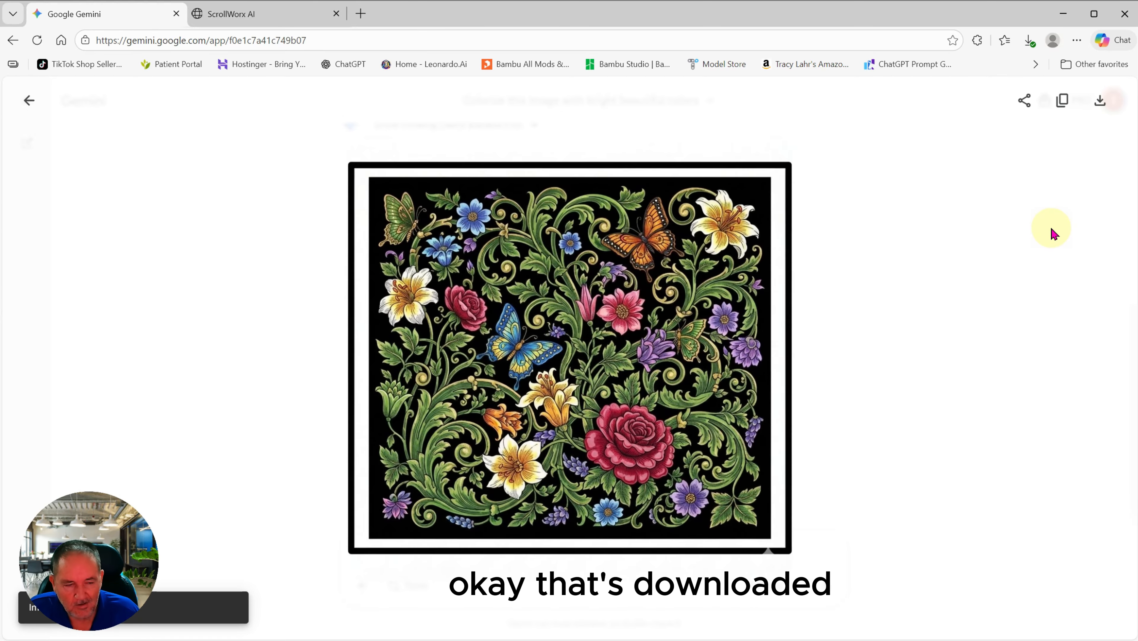
Step: Create a Letter (ANSI A) 11 × 8.5 in, 300 DPI document with a transparent background
left_click(1067, 15)
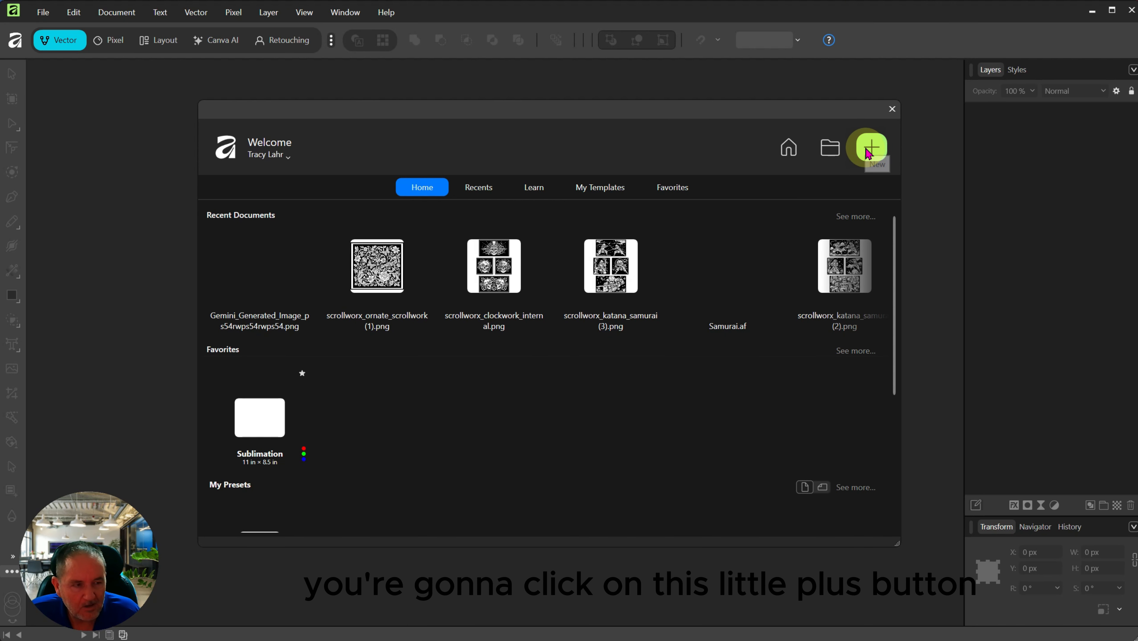
left_click(876, 152)
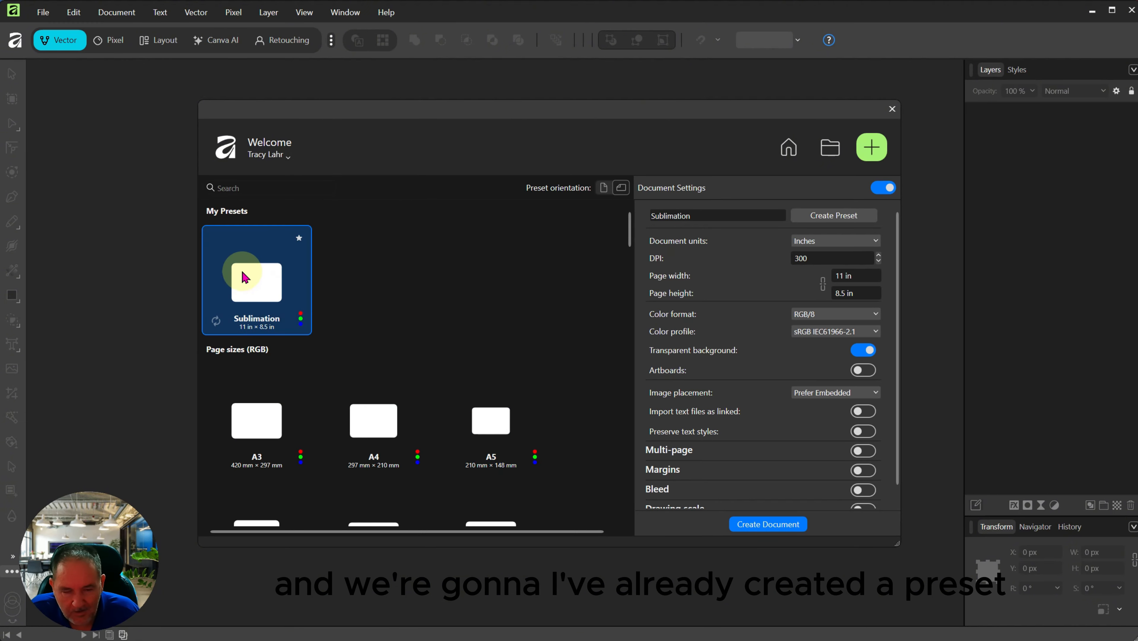
scroll(431, 309, "down", 1)
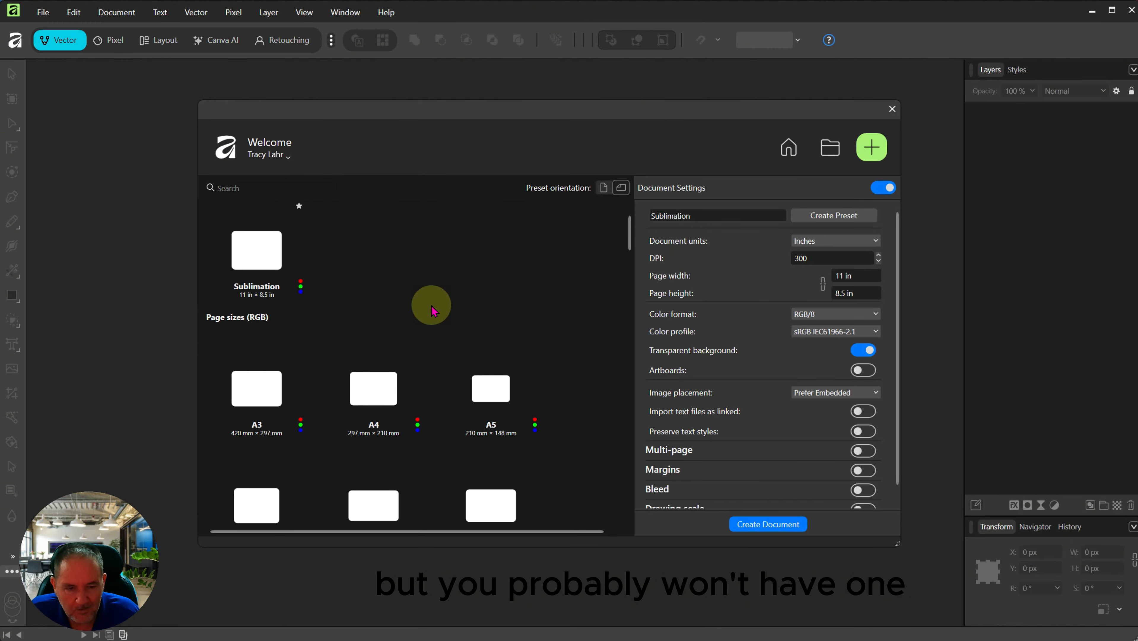
scroll(432, 309, "down", 2)
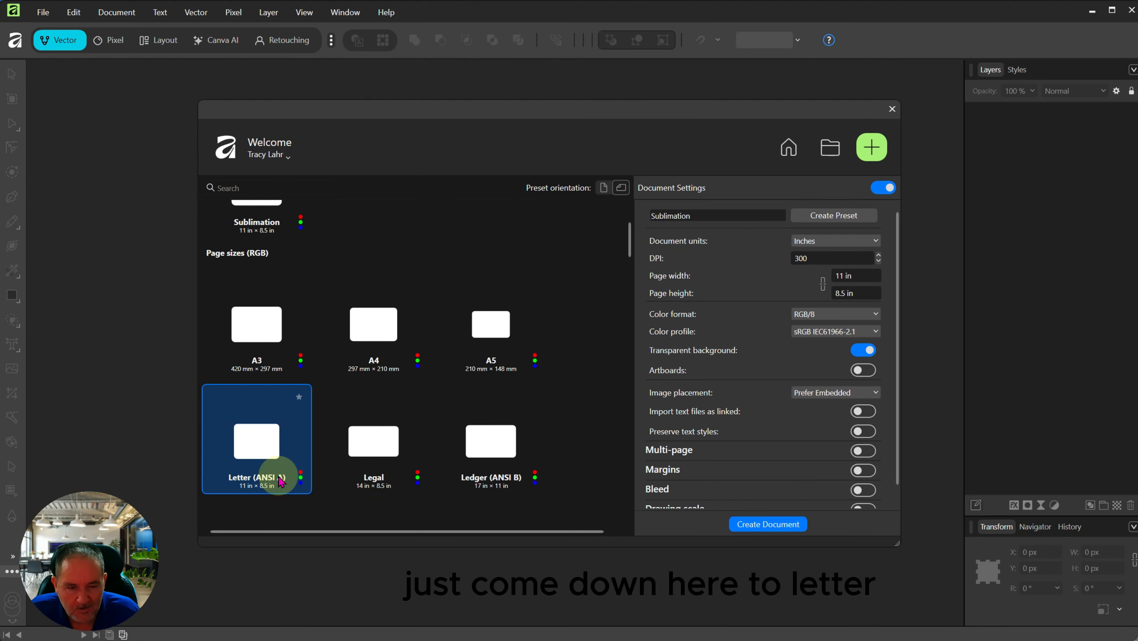
left_click(266, 448)
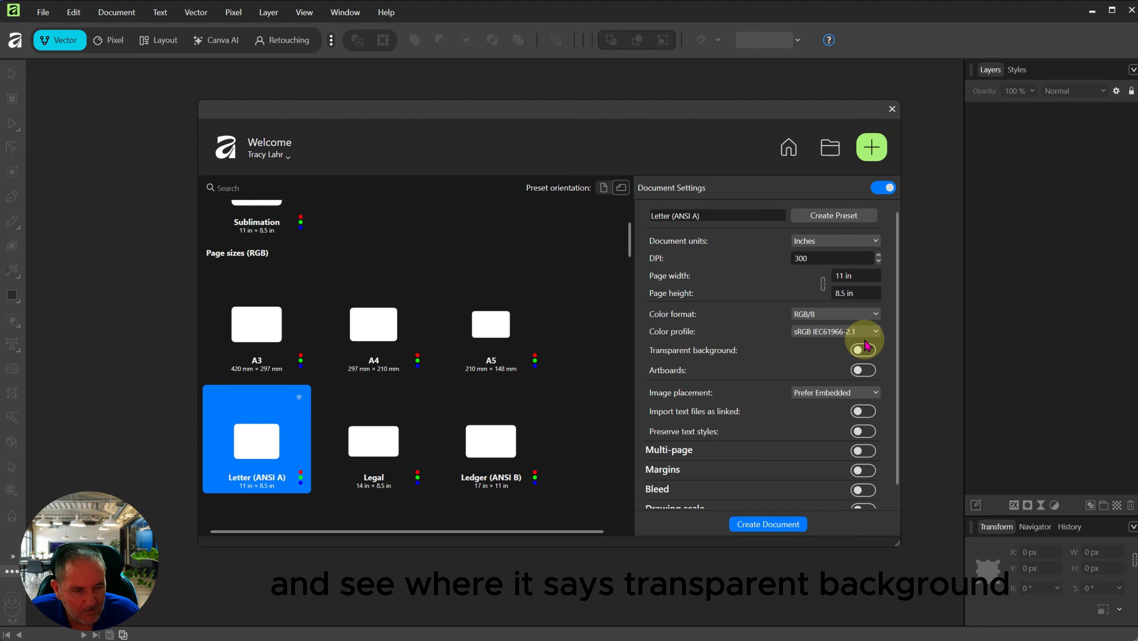
left_click(864, 349)
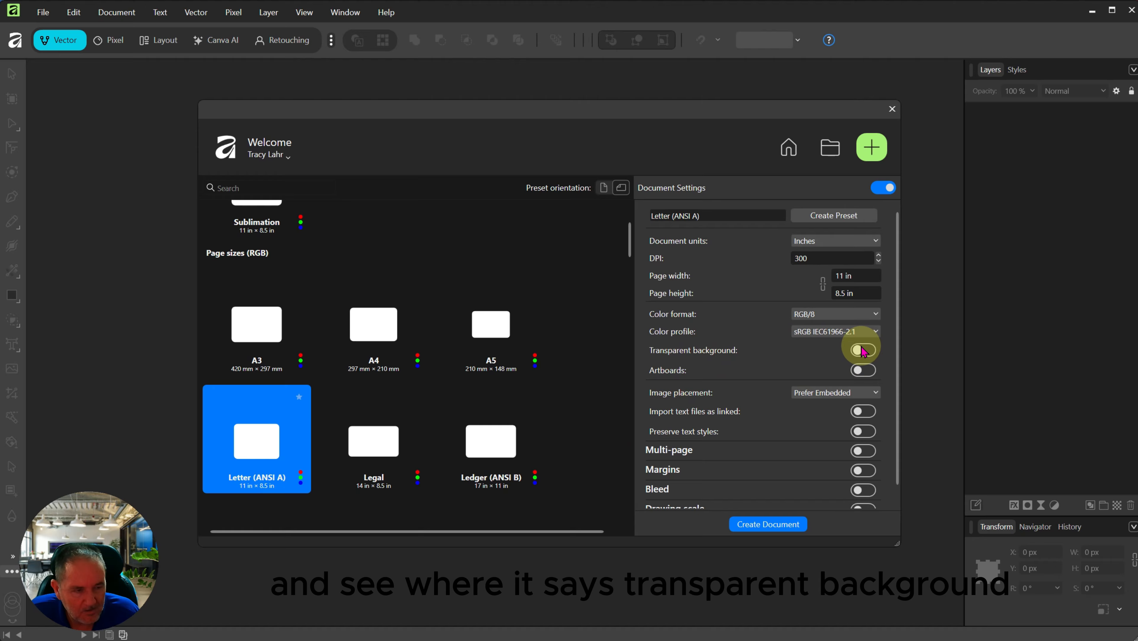
left_click(774, 525)
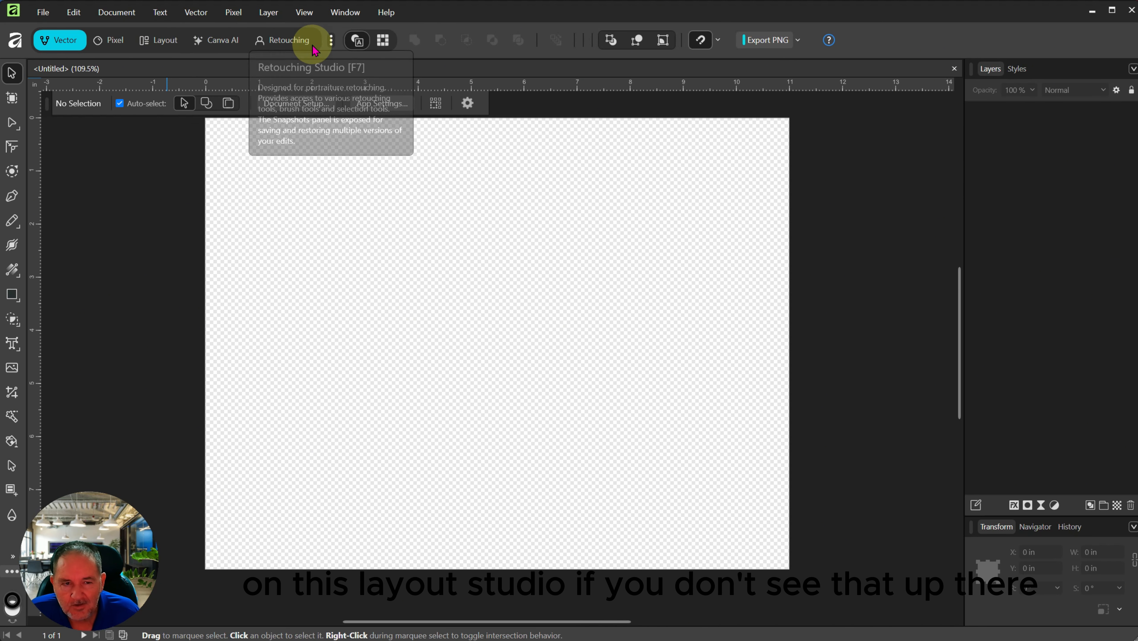
Step: Ensure the Layout studio is enabled in the Studio Manager and switch to it
left_click(331, 41)
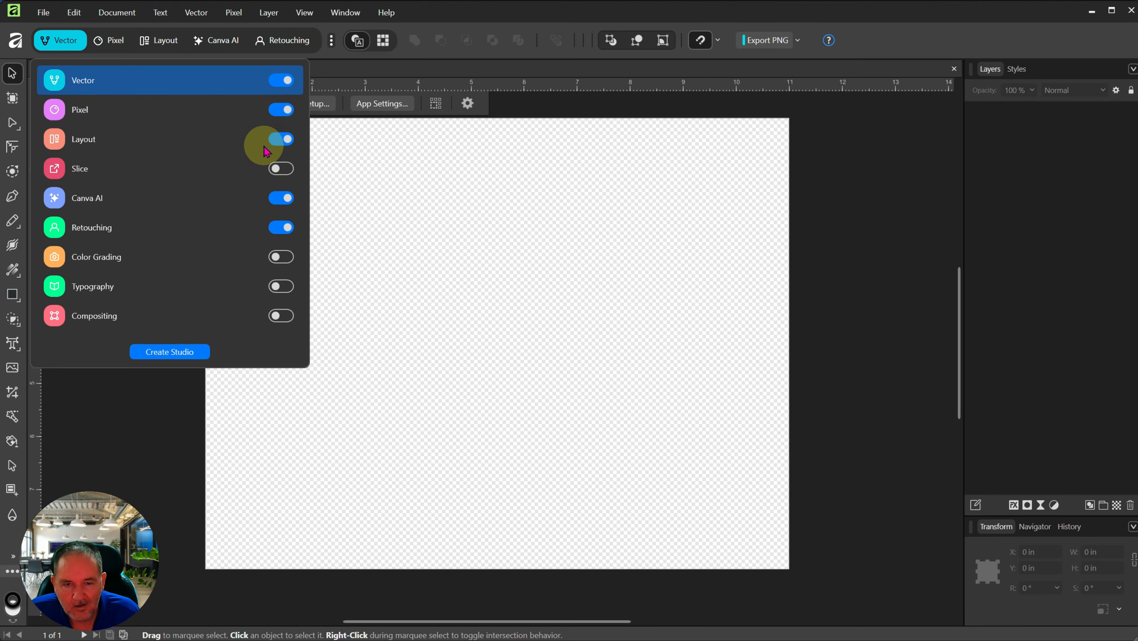
left_click(281, 139)
left_click(280, 139)
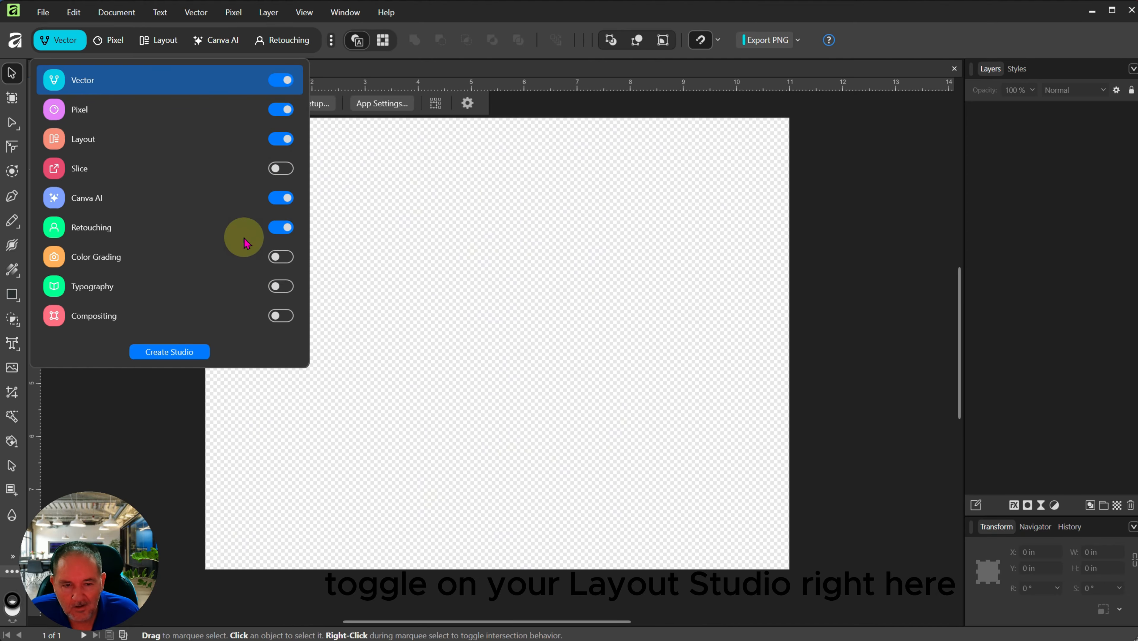
left_click(175, 352)
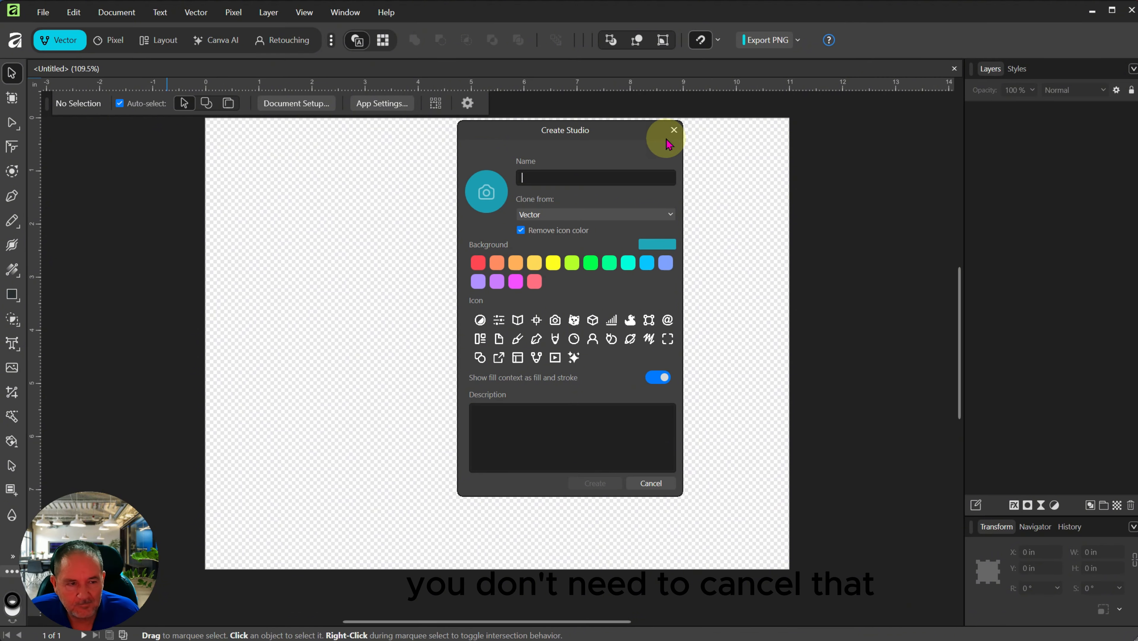
left_click(674, 130)
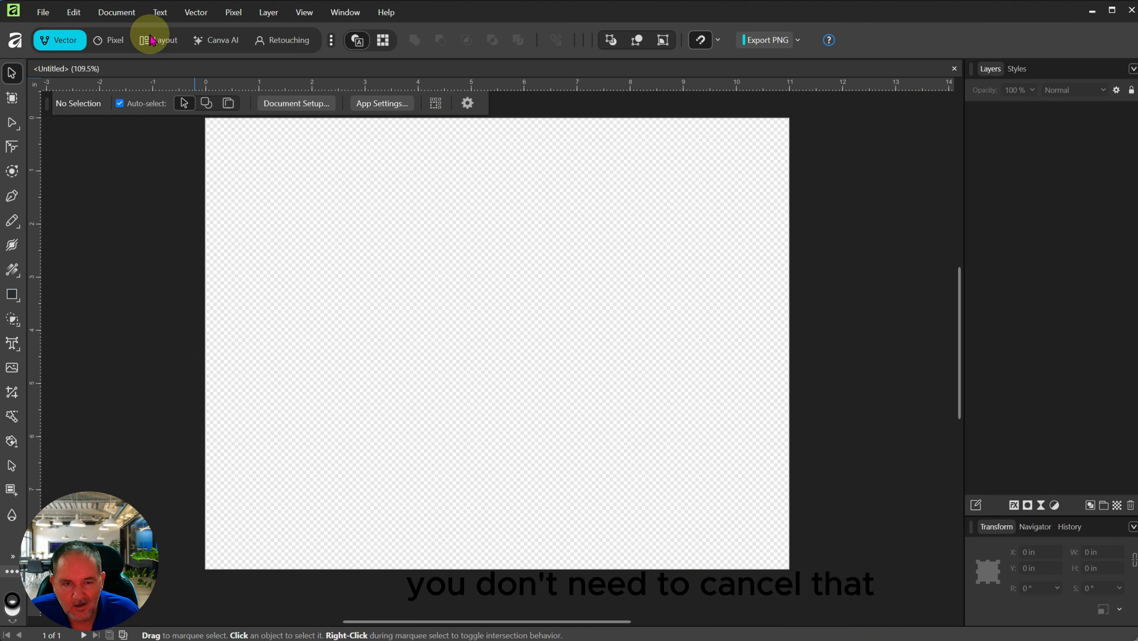
left_click(149, 42)
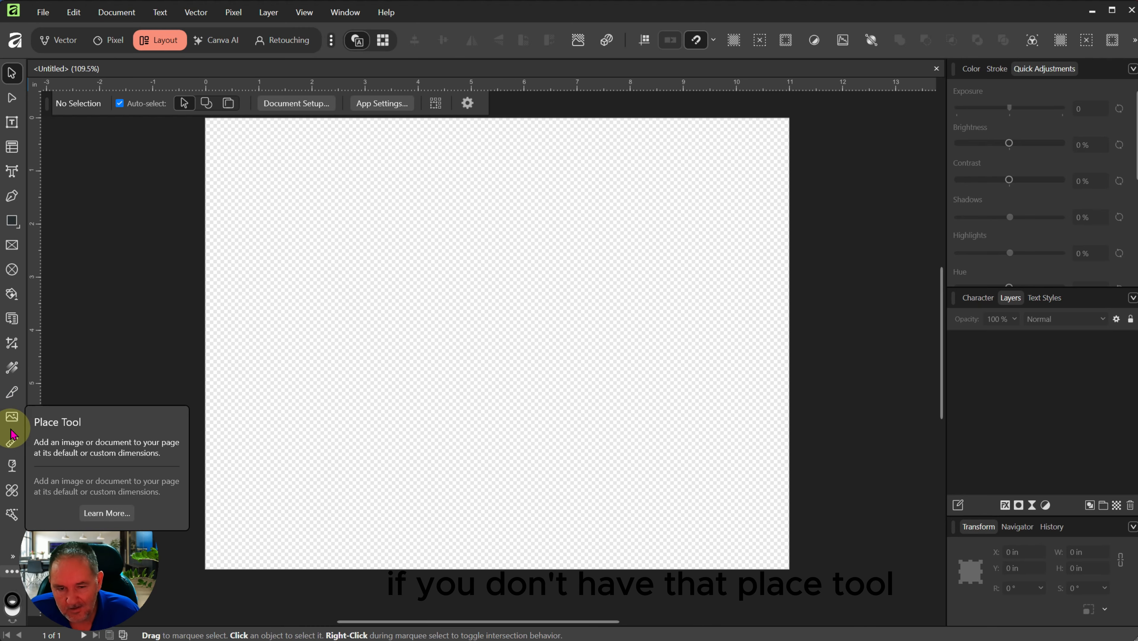
Step: Add the Place Tool to the toolbar via Customise Tools, then close the dialog
left_click(12, 573)
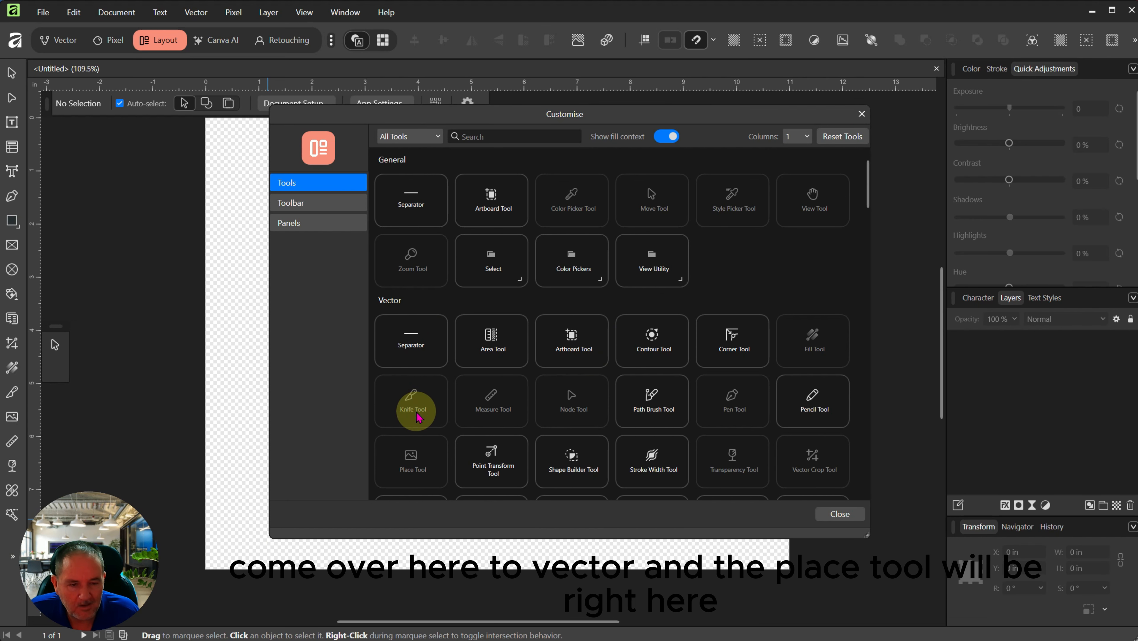
scroll(404, 404, "down", 1)
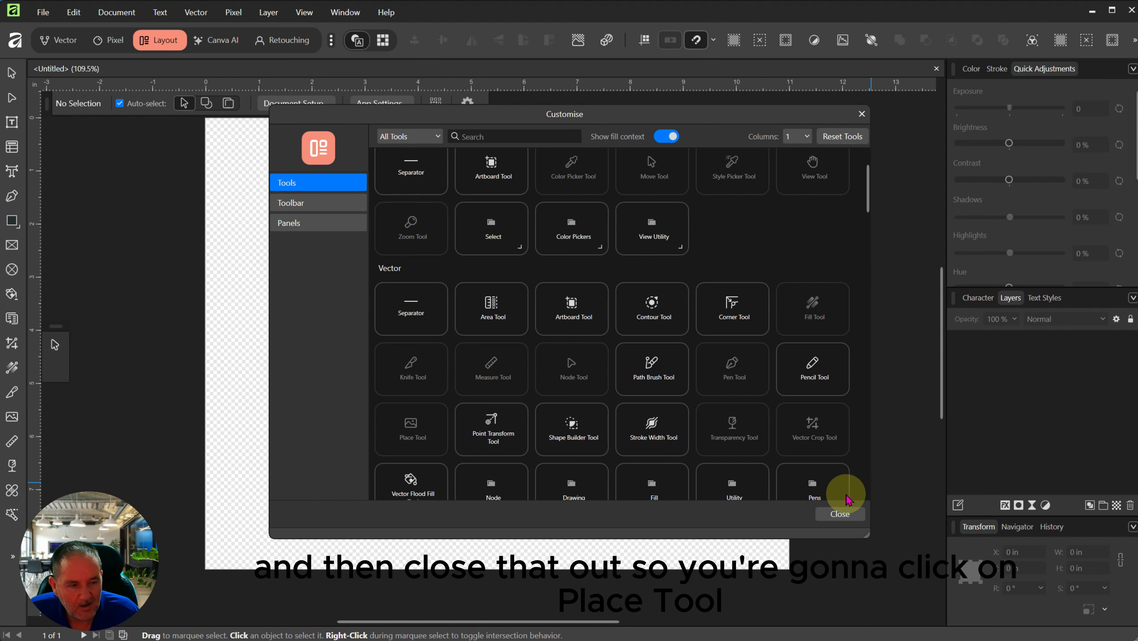
left_click(840, 514)
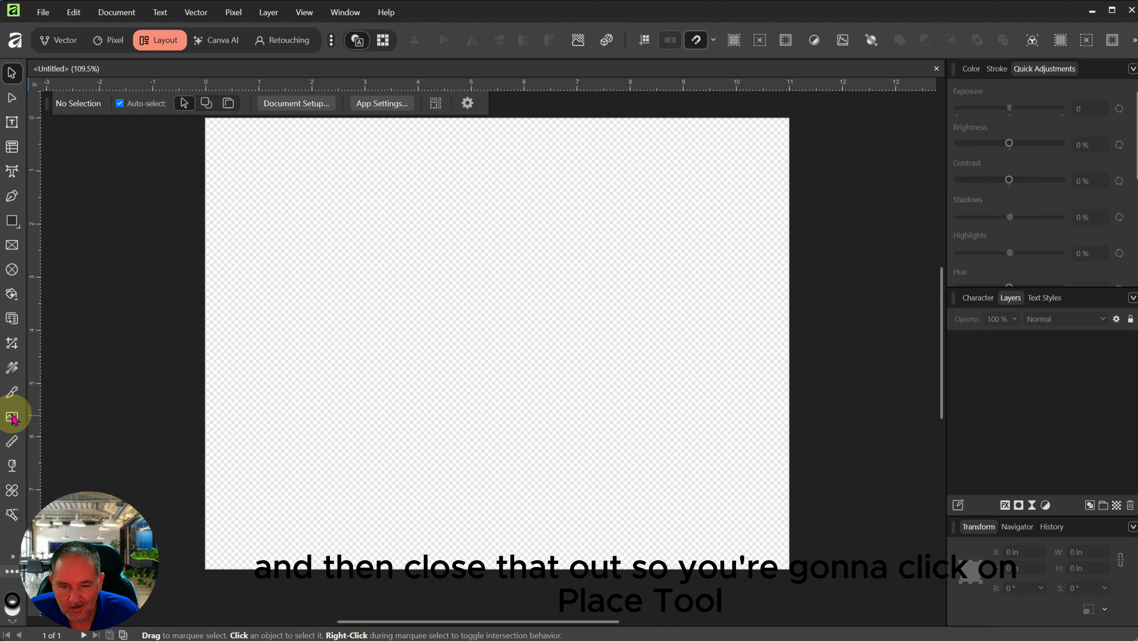
Step: Place the downloaded Gemini scrollwork image at the centre of the Letter page
left_click(13, 418)
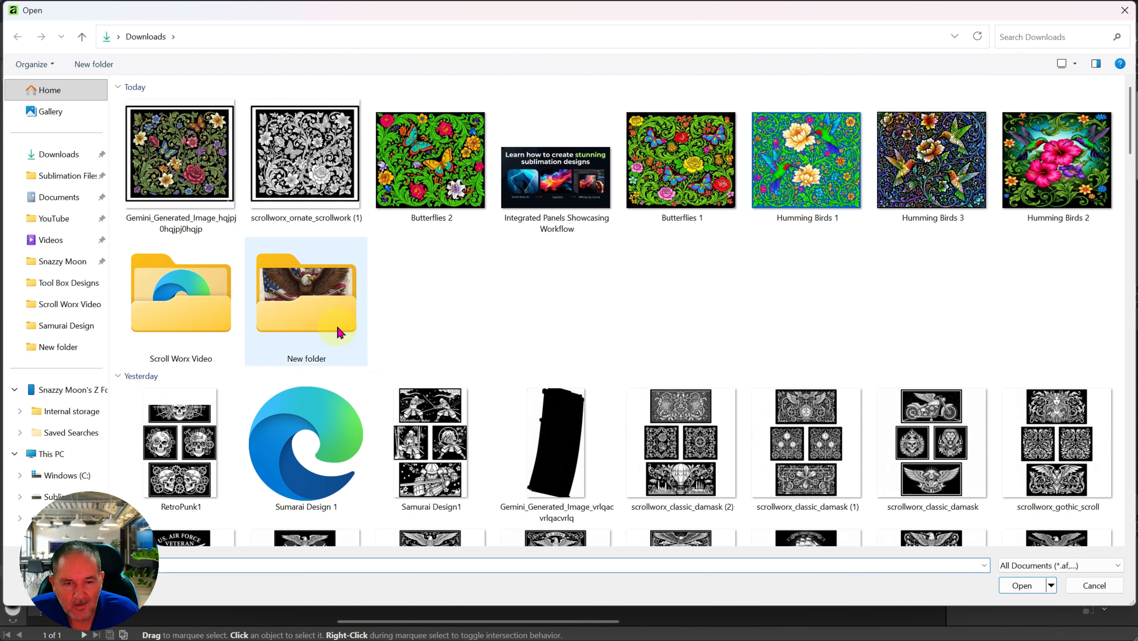
double_click(182, 164)
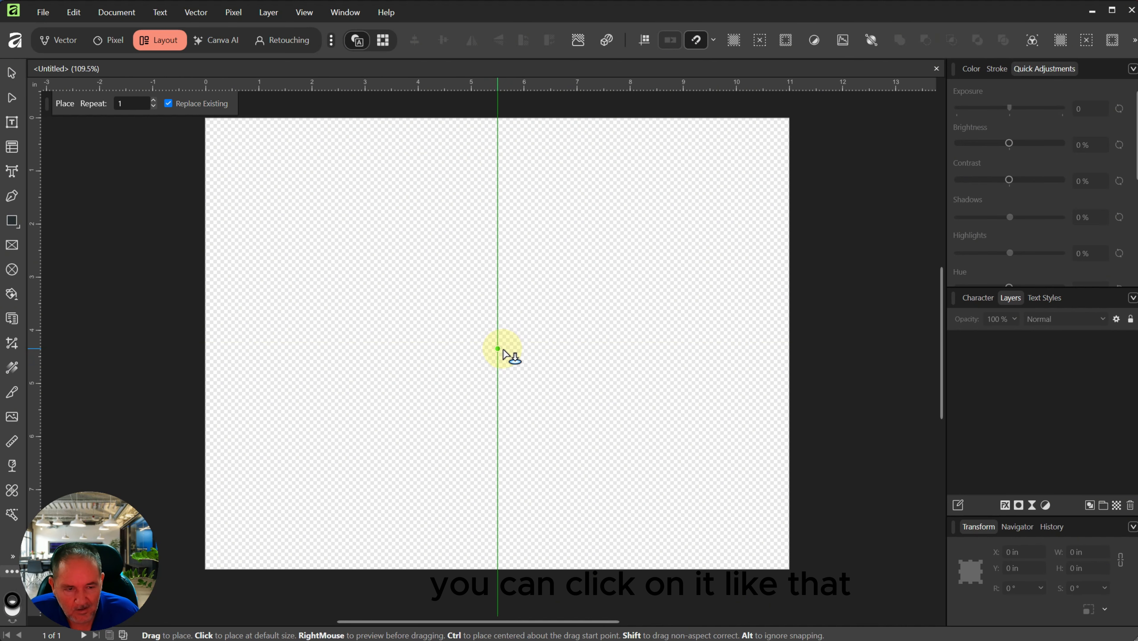
left_click(503, 349)
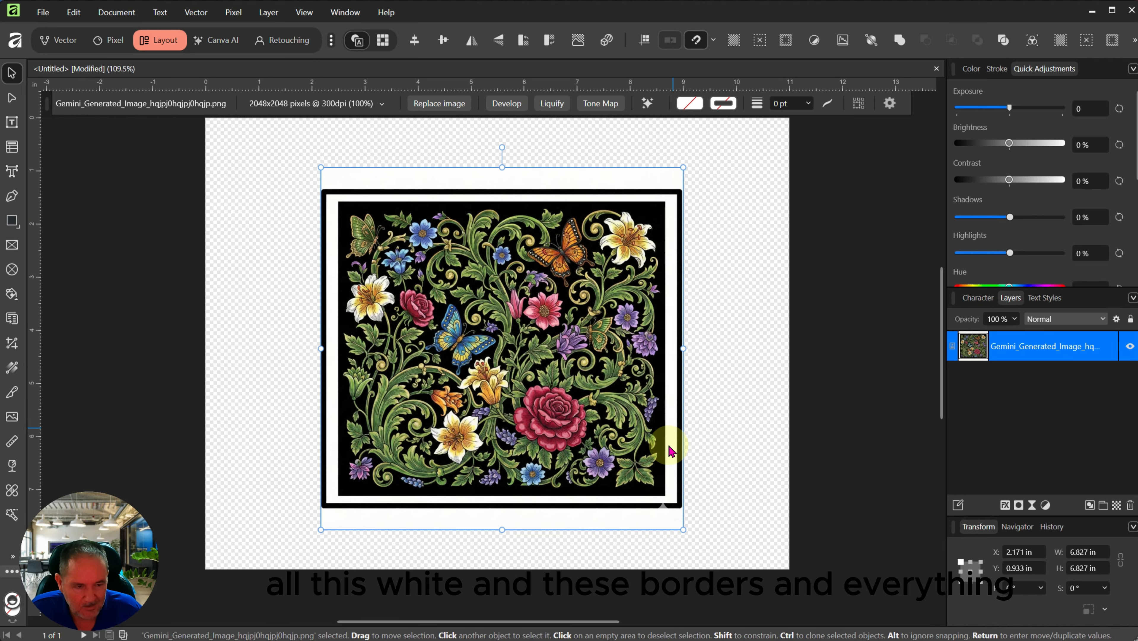
Step: Vector-crop the image's top, bottom, left and right edges into the black area
left_click(12, 344)
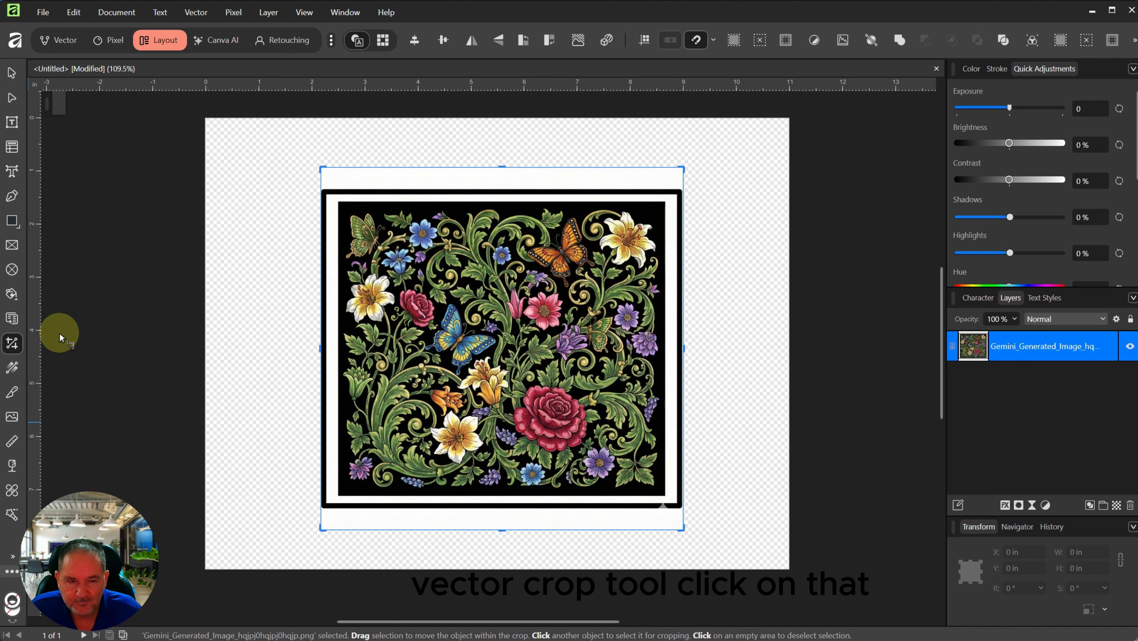
left_click_drag(503, 167, 500, 204)
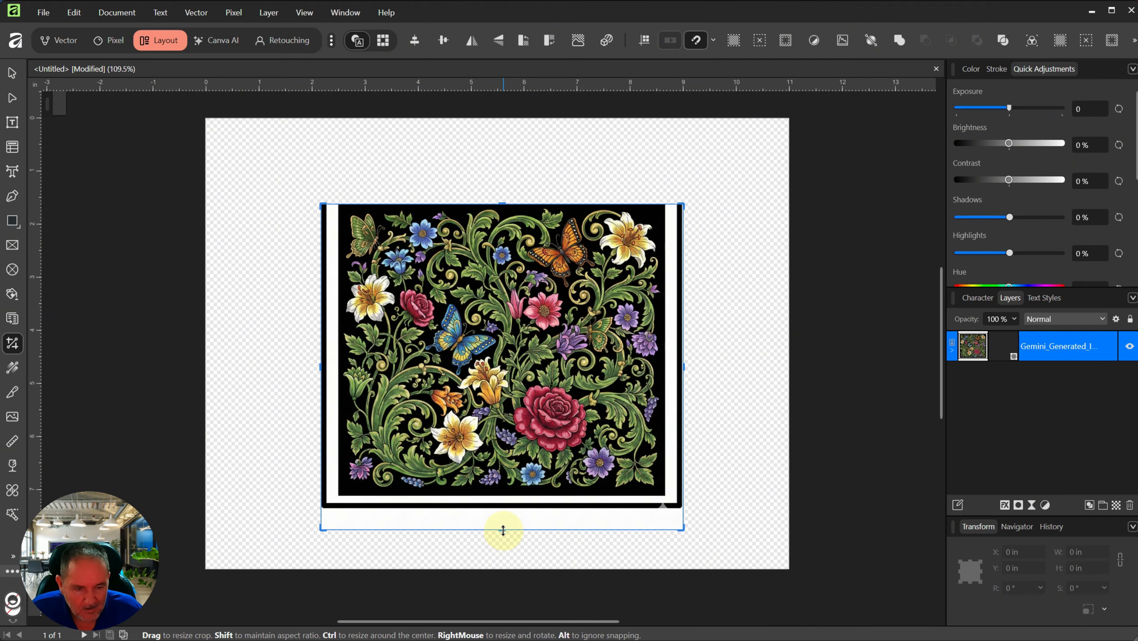
left_click_drag(503, 529, 505, 492)
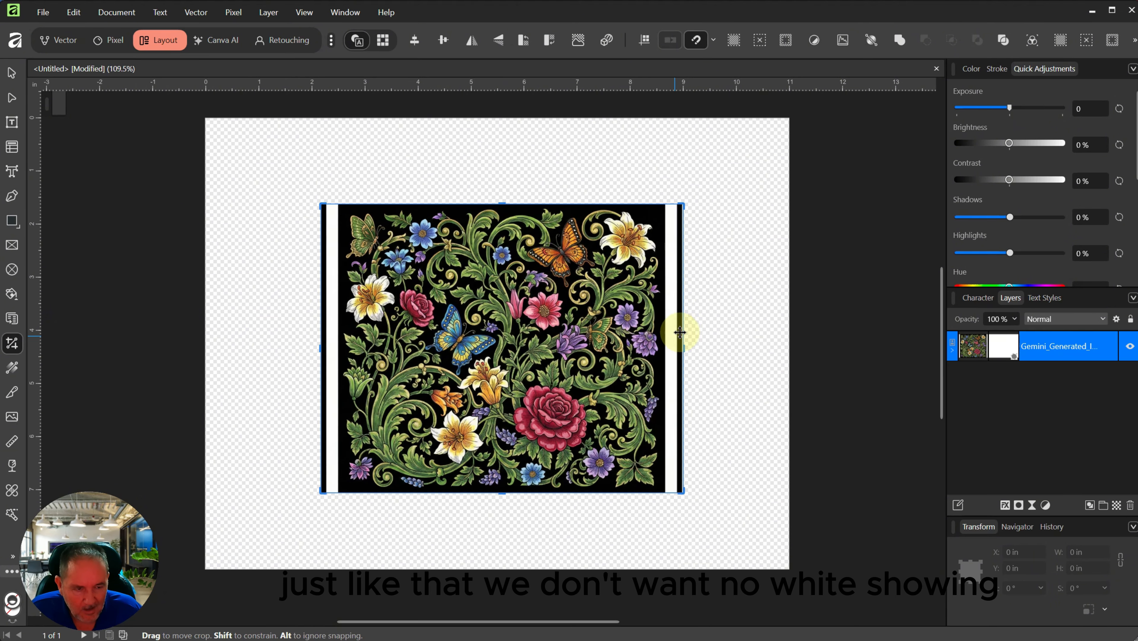
left_click_drag(683, 347, 664, 349)
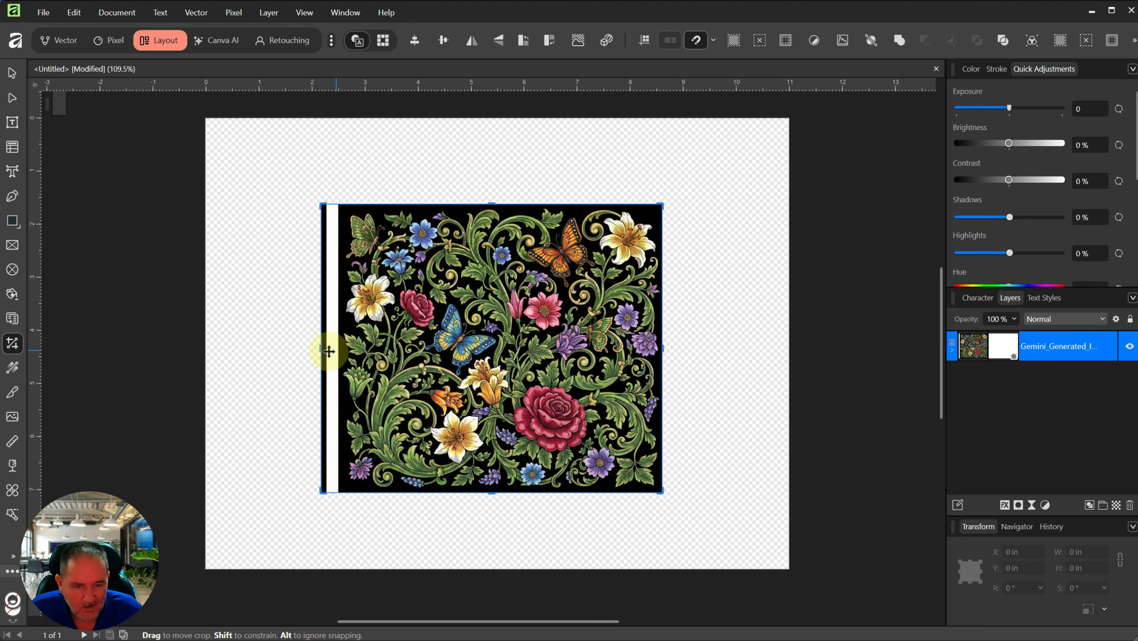
left_click_drag(322, 349, 338, 349)
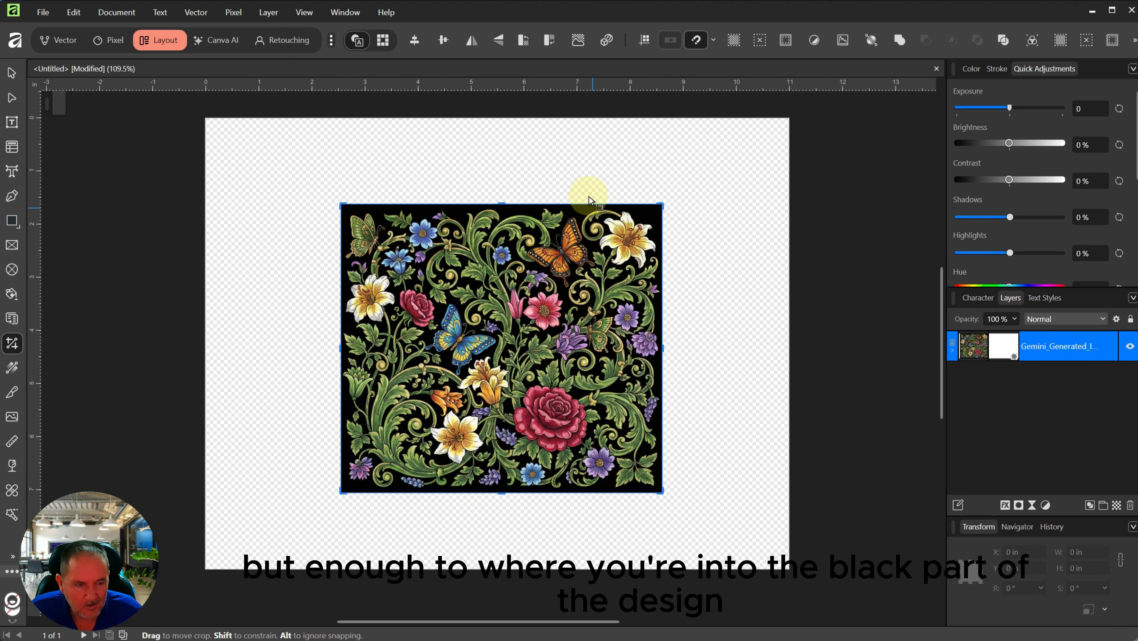
scroll(523, 223, "up", 4)
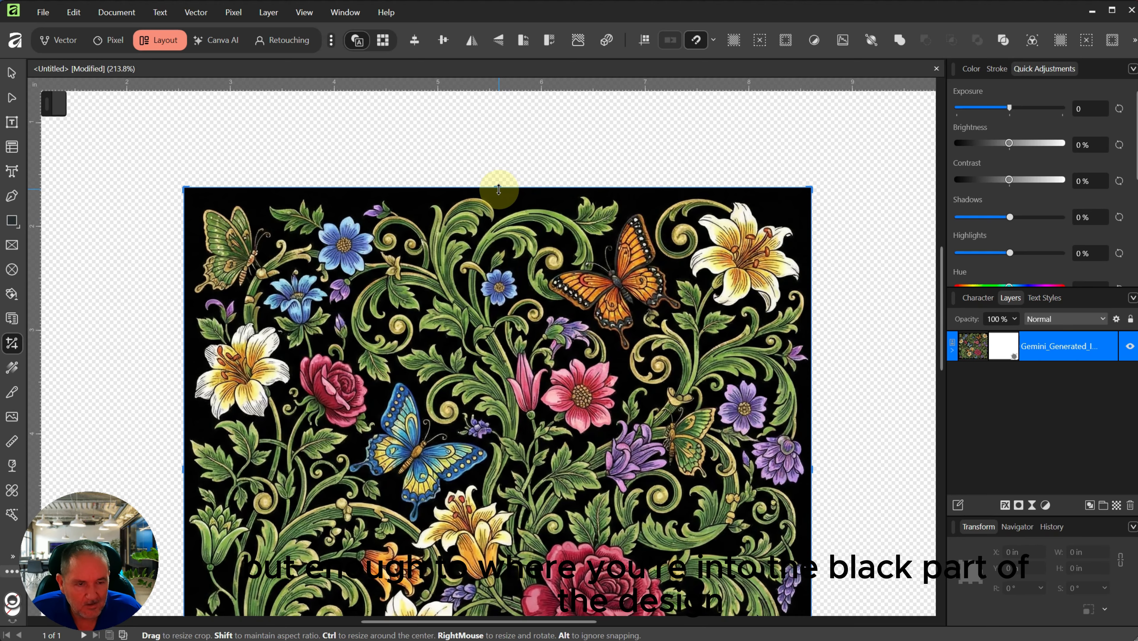
left_click_drag(499, 186, 498, 191)
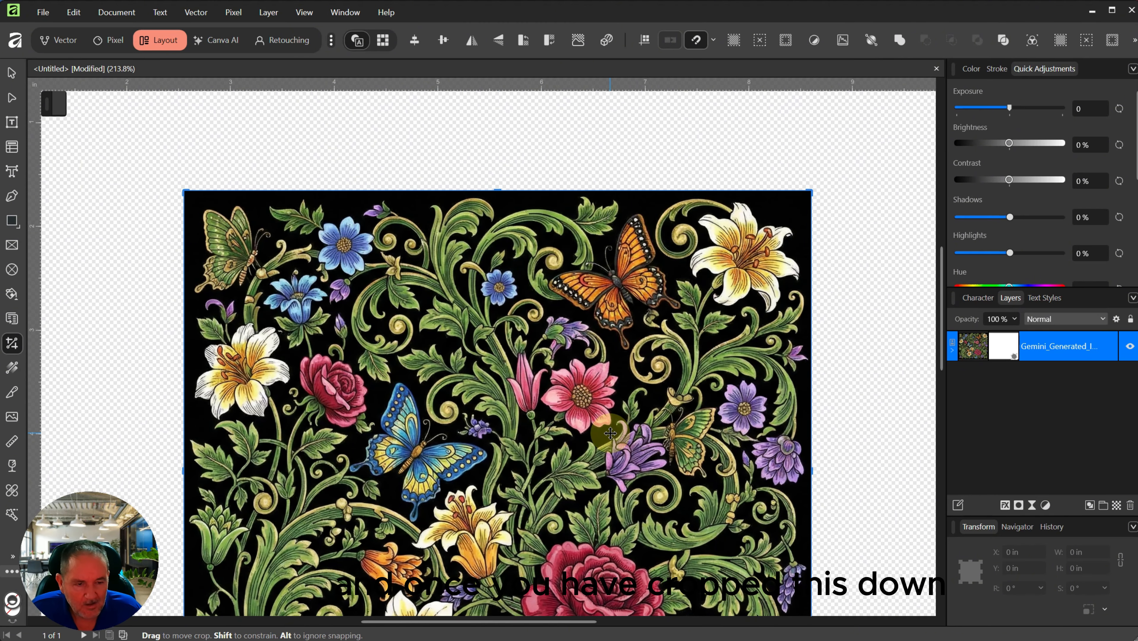
Step: Return to the Move tool and inspect the cropped image
left_click(12, 71)
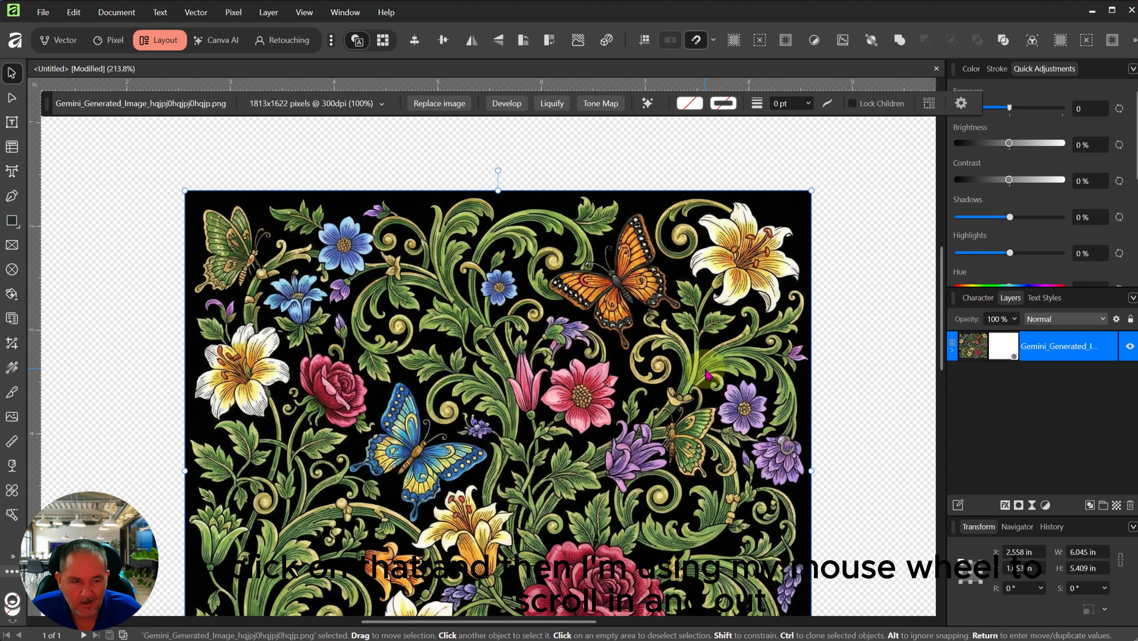
scroll(663, 390, "down", 2)
scroll(664, 389, "down", 1)
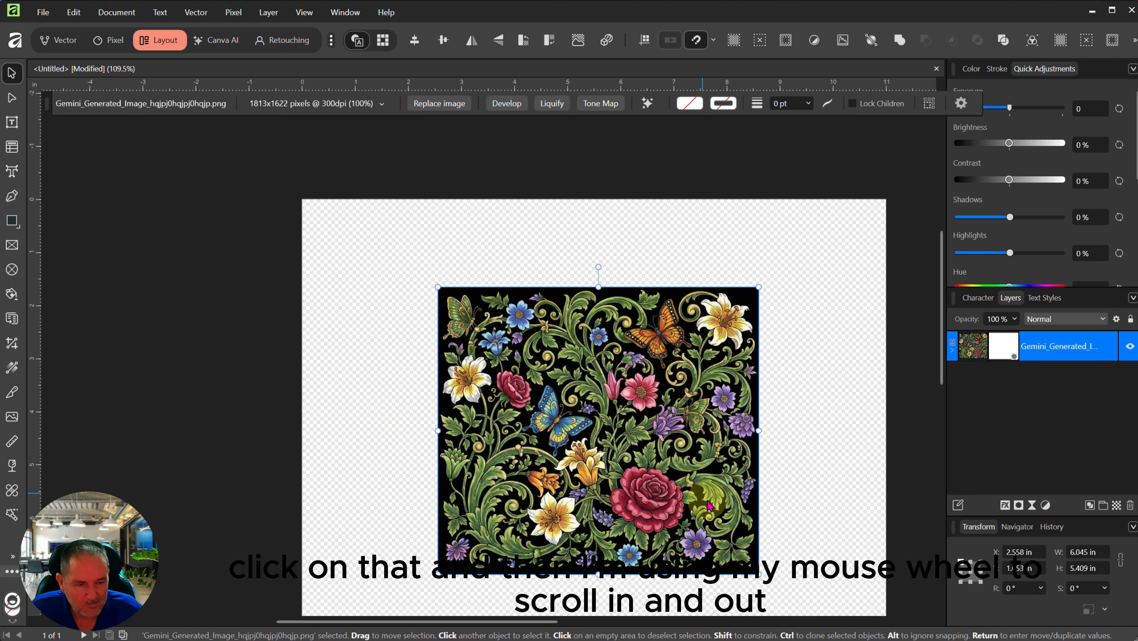
scroll(758, 525, "down", 1)
scroll(761, 527, "up", 3)
scroll(729, 531, "down", 2)
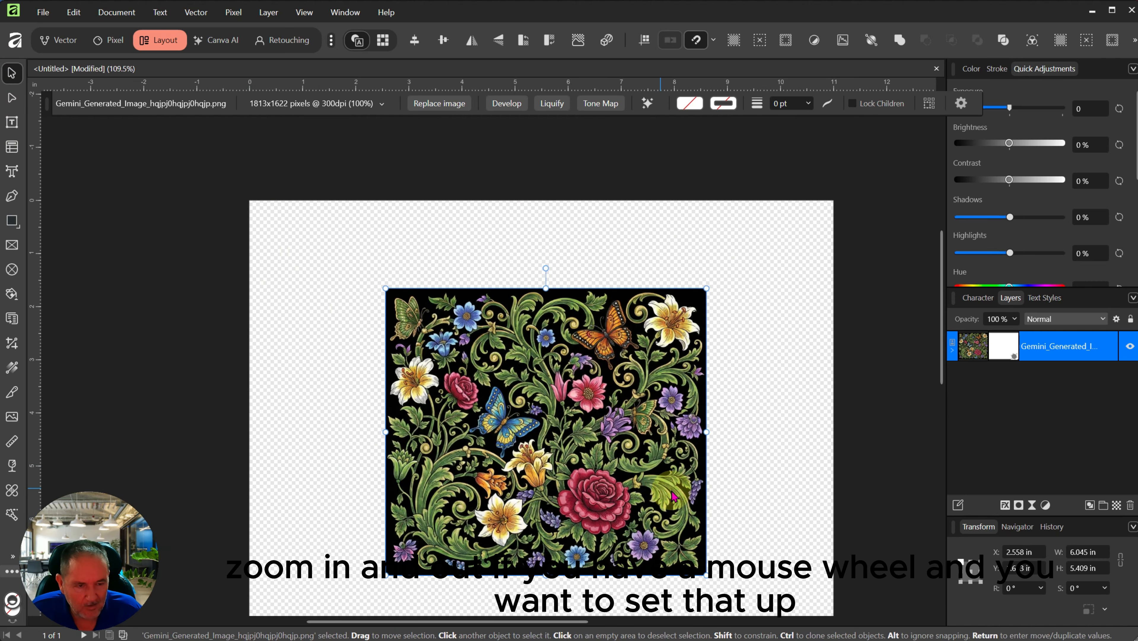
scroll(671, 484, "up", 1)
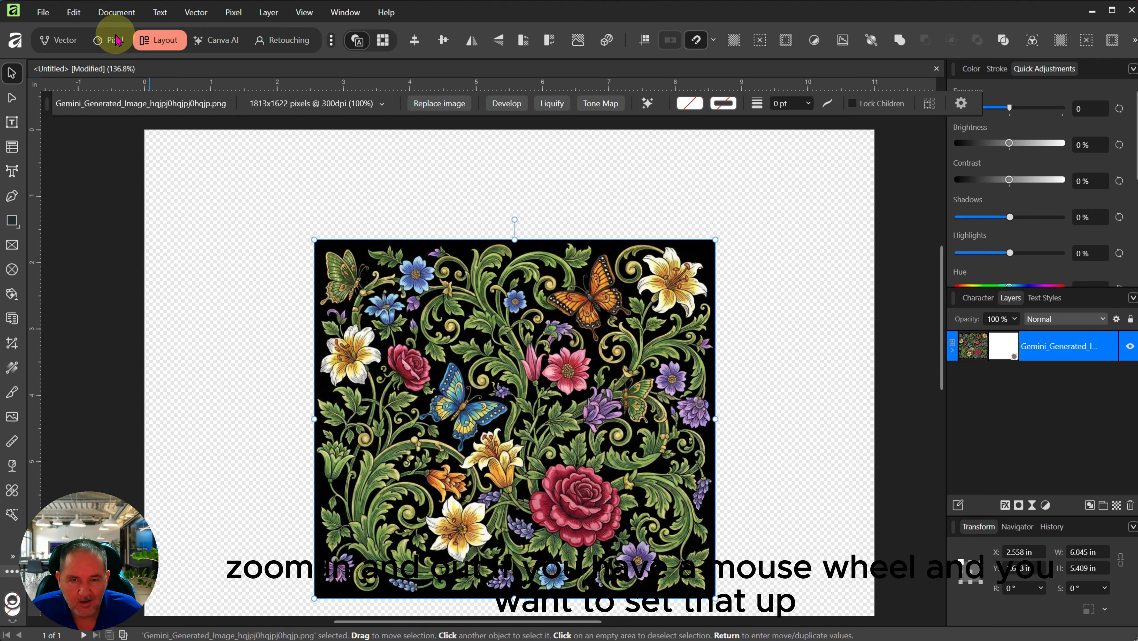
Step: Turn on 'Use mouse wheel to zoom' in the Tools settings and close Settings
left_click(80, 14)
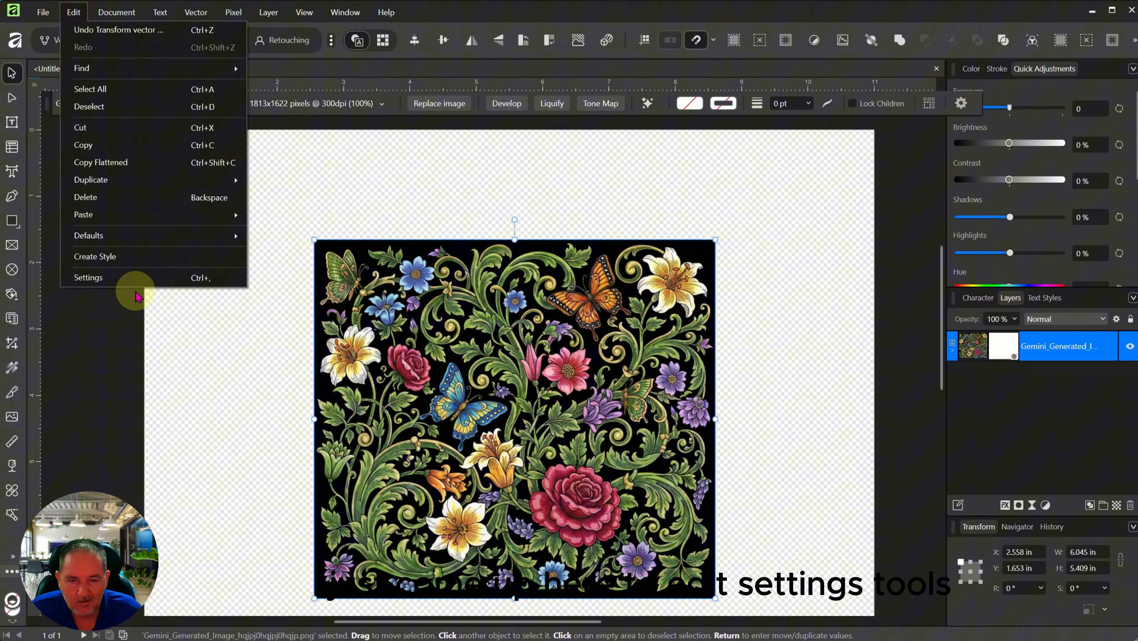
left_click(119, 279)
left_click(341, 256)
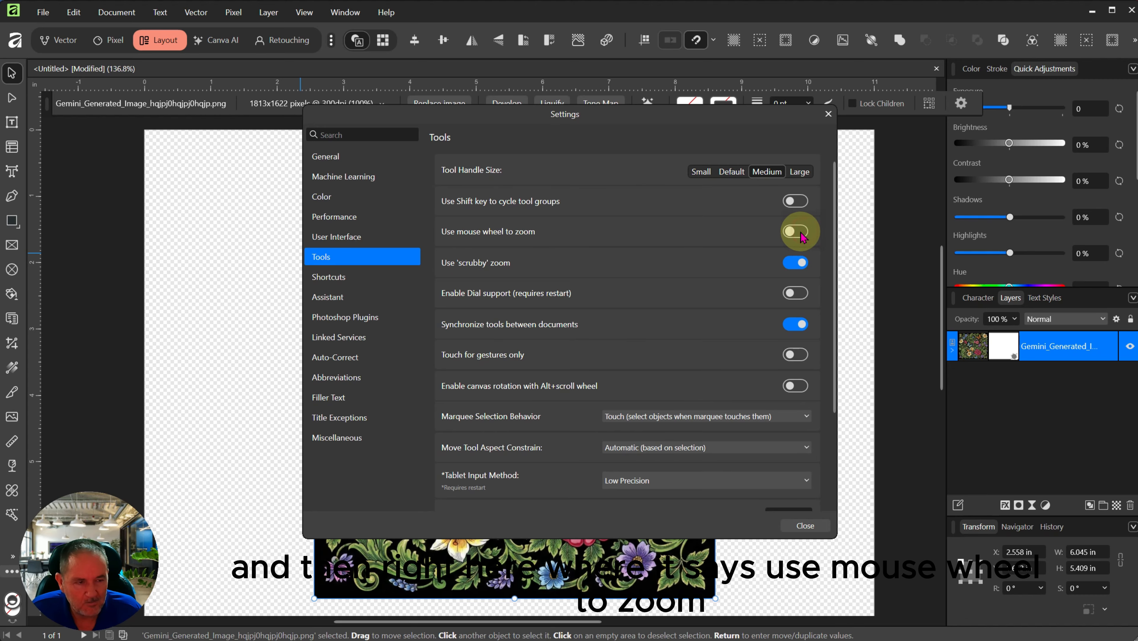
left_click(799, 232)
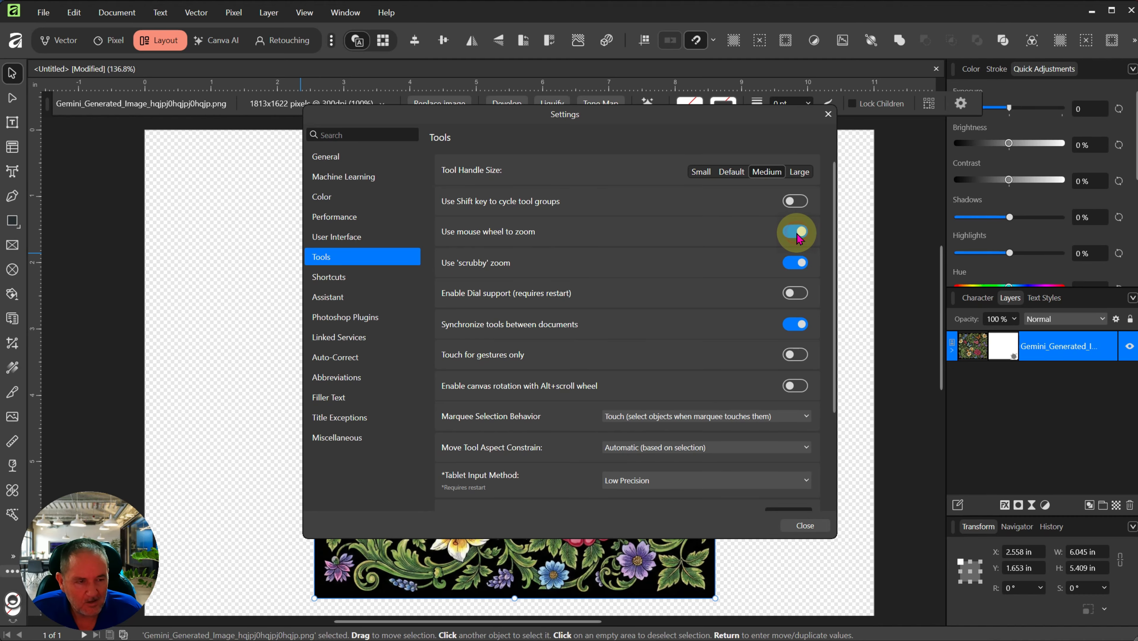
left_click(803, 526)
scroll(621, 456, "up", 3)
scroll(614, 485, "down", 5)
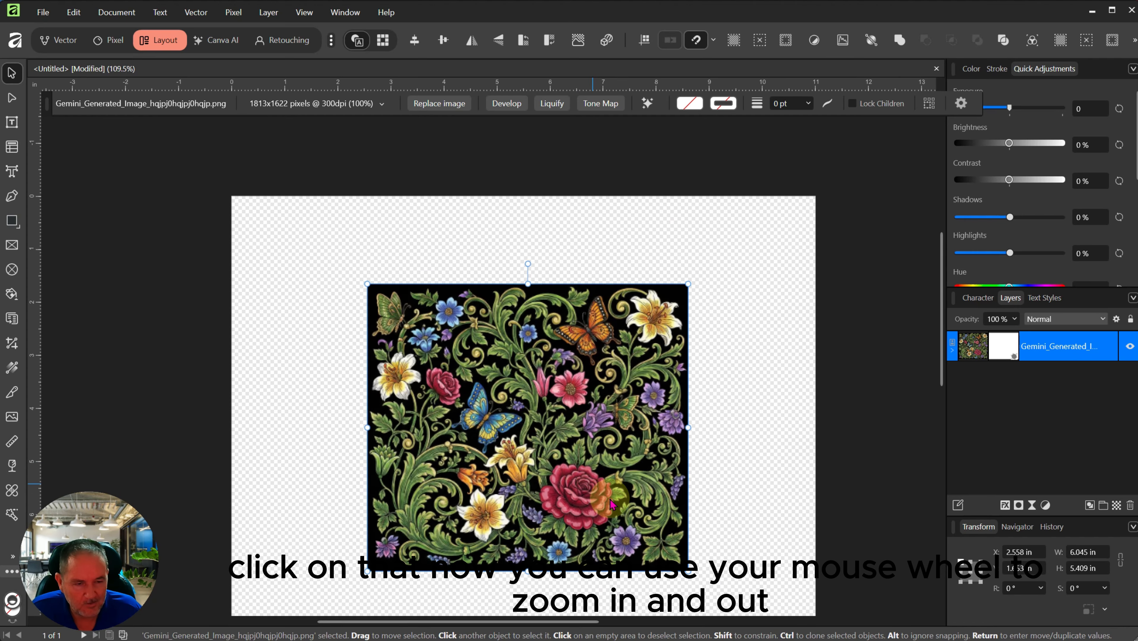
scroll(677, 600, "up", 1)
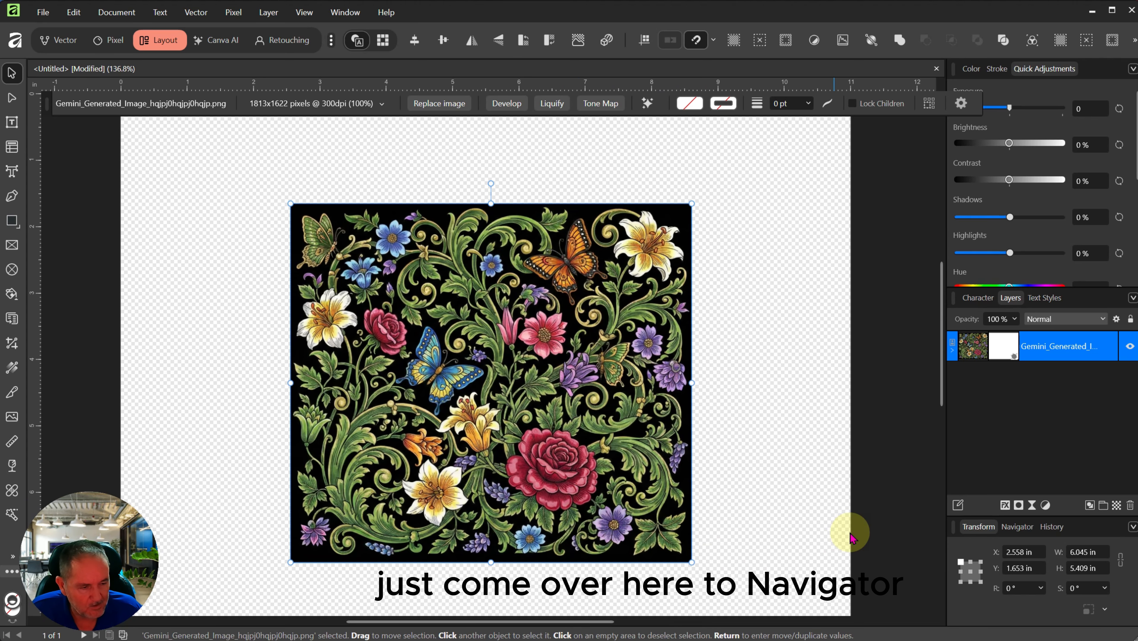
left_click(1018, 528)
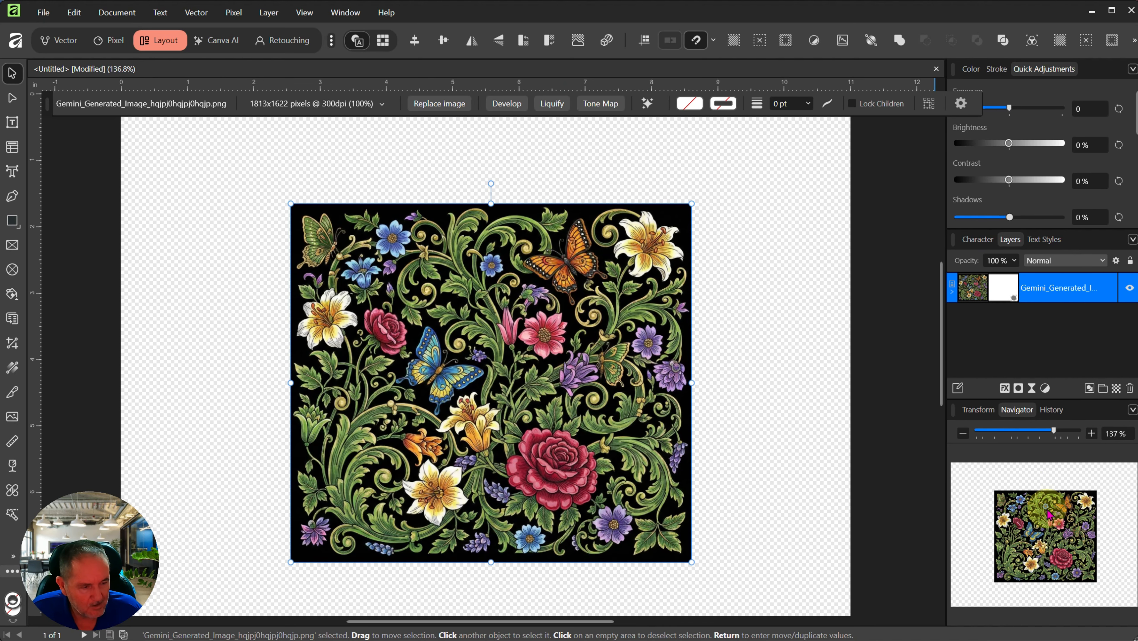
mouse_move(1049, 432)
left_mouse_down()
mouse_move(999, 432)
mouse_move(1056, 440)
mouse_move(1016, 439)
mouse_move(1035, 444)
left_mouse_up()
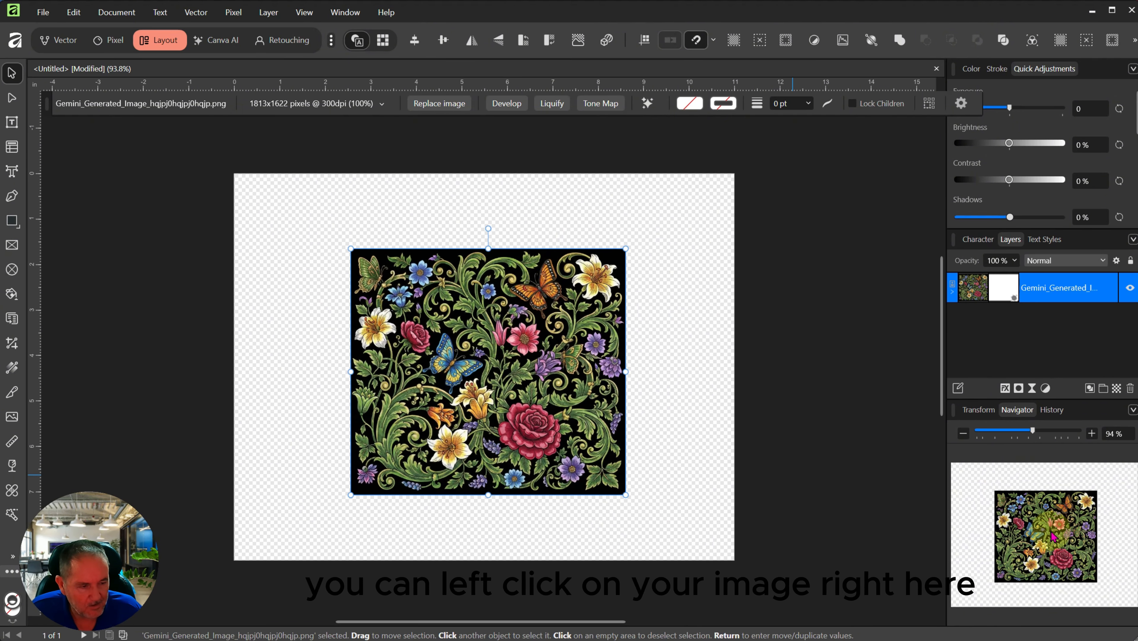
mouse_move(1048, 534)
left_mouse_down()
mouse_move(1016, 538)
mouse_move(1042, 538)
mouse_move(1019, 526)
mouse_move(1053, 517)
mouse_move(1078, 544)
mouse_move(1040, 533)
mouse_move(1050, 535)
mouse_move(1044, 516)
left_mouse_up()
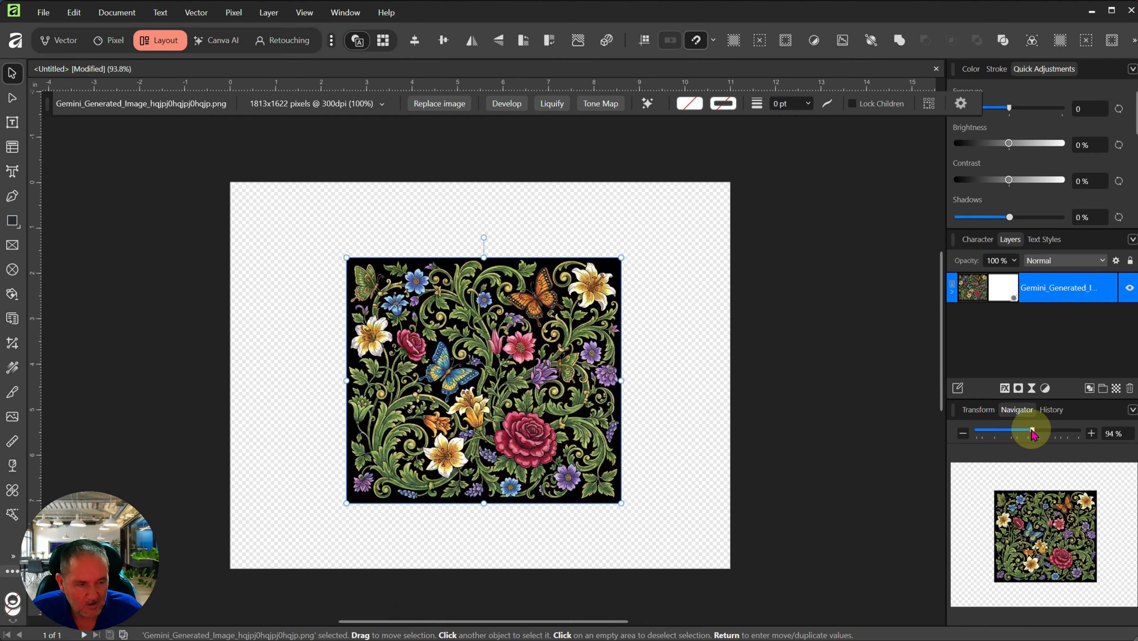
mouse_move(1031, 431)
left_mouse_down()
mouse_move(1017, 432)
mouse_move(1052, 438)
mouse_move(1042, 432)
mouse_move(1035, 450)
left_mouse_up()
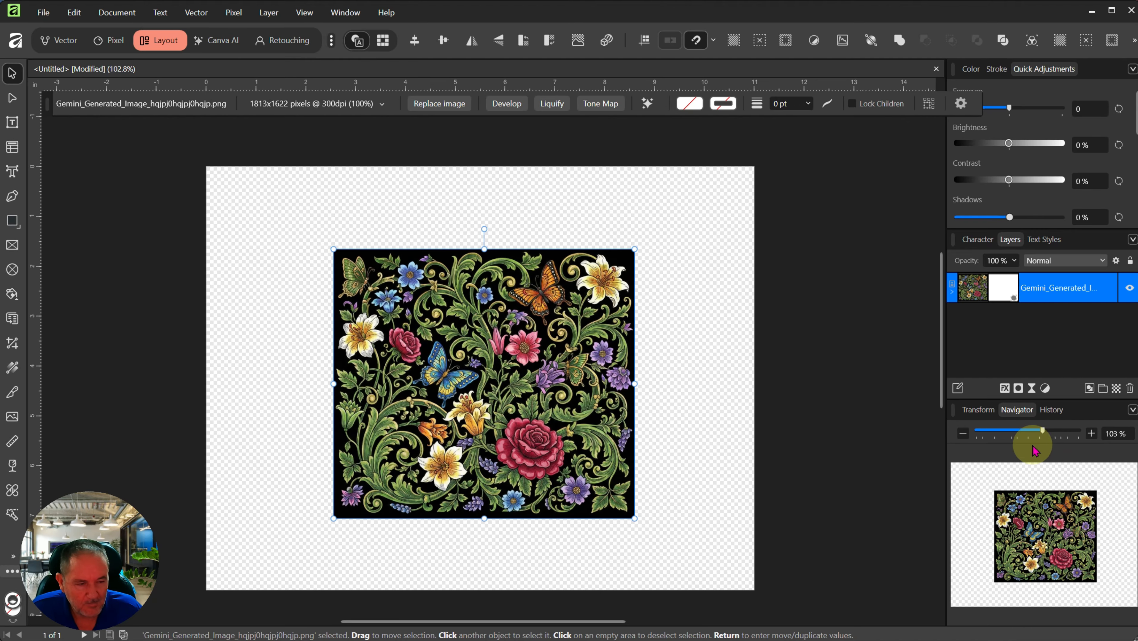
left_click(979, 410)
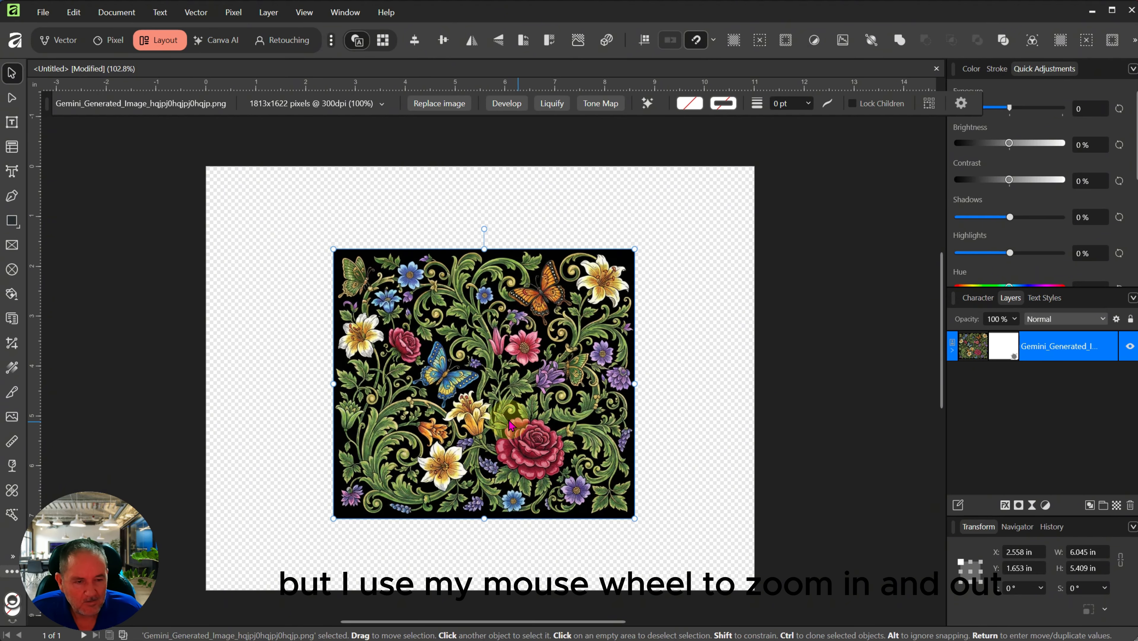
scroll(479, 408, "up", 2)
scroll(484, 406, "down", 4)
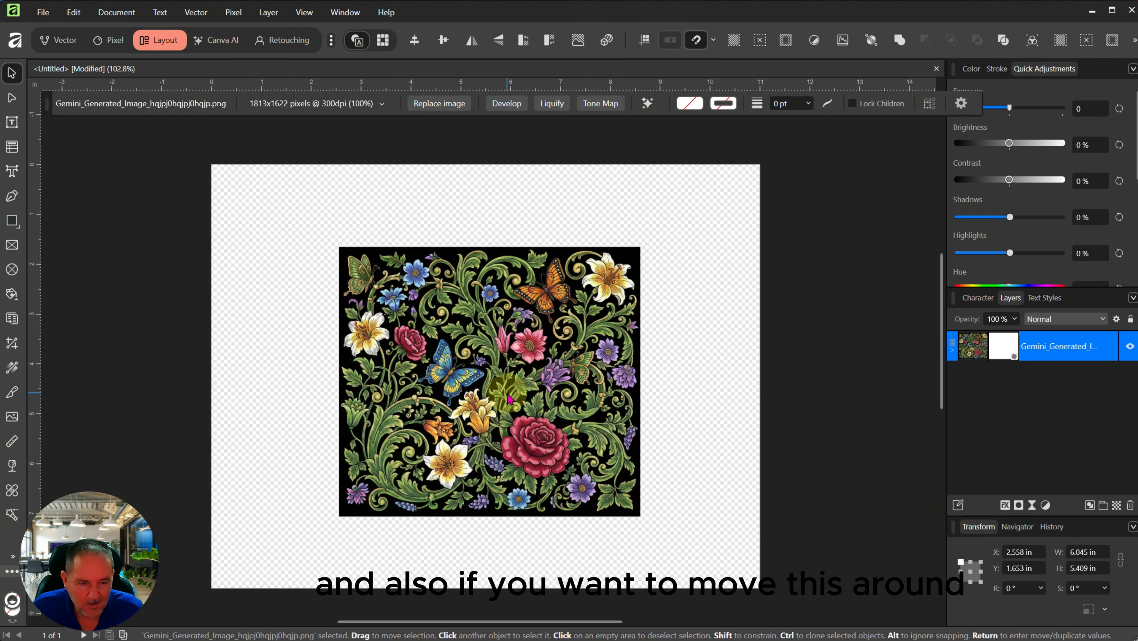
scroll(507, 400, "up", 3)
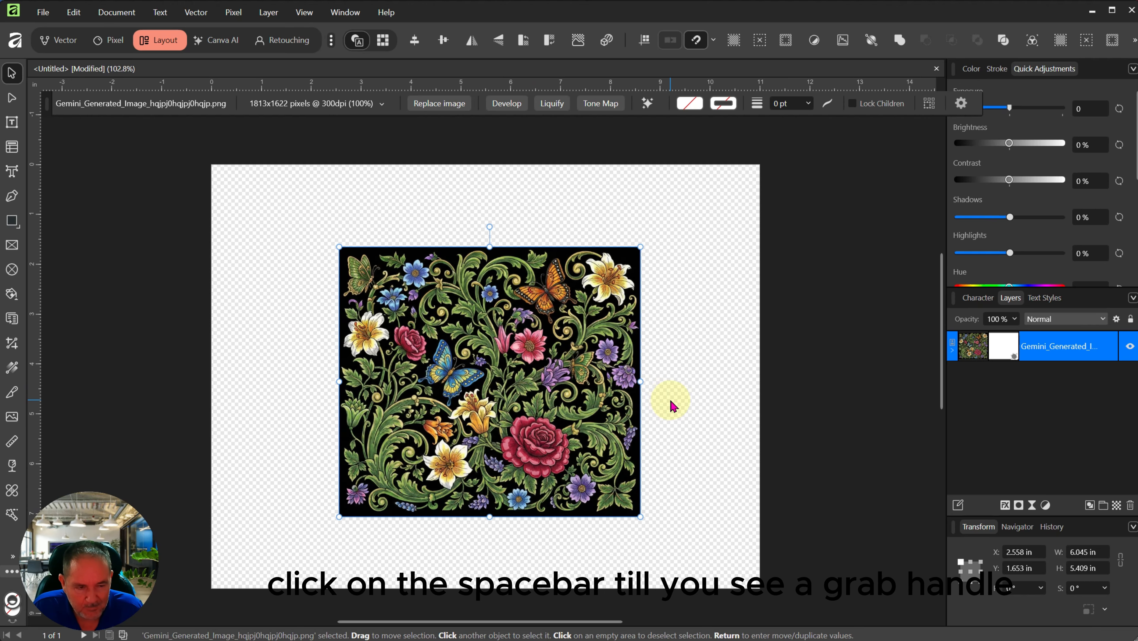
key("space")
left_click_drag(678, 403, 611, 400)
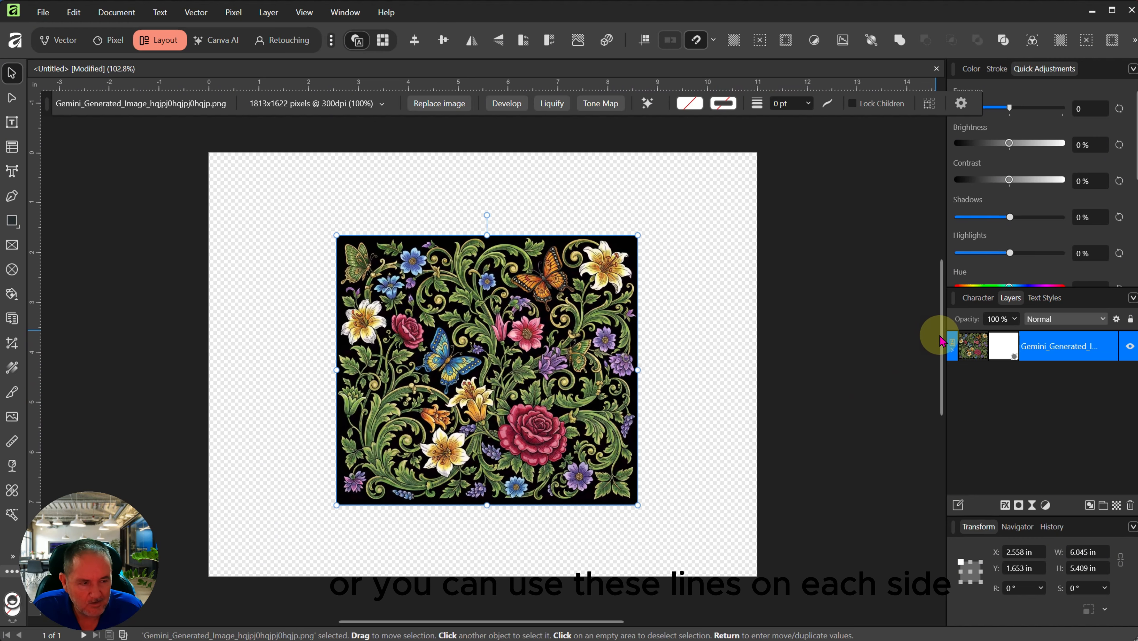
mouse_move(940, 338)
left_mouse_down()
mouse_move(935, 383)
mouse_move(937, 351)
left_mouse_up()
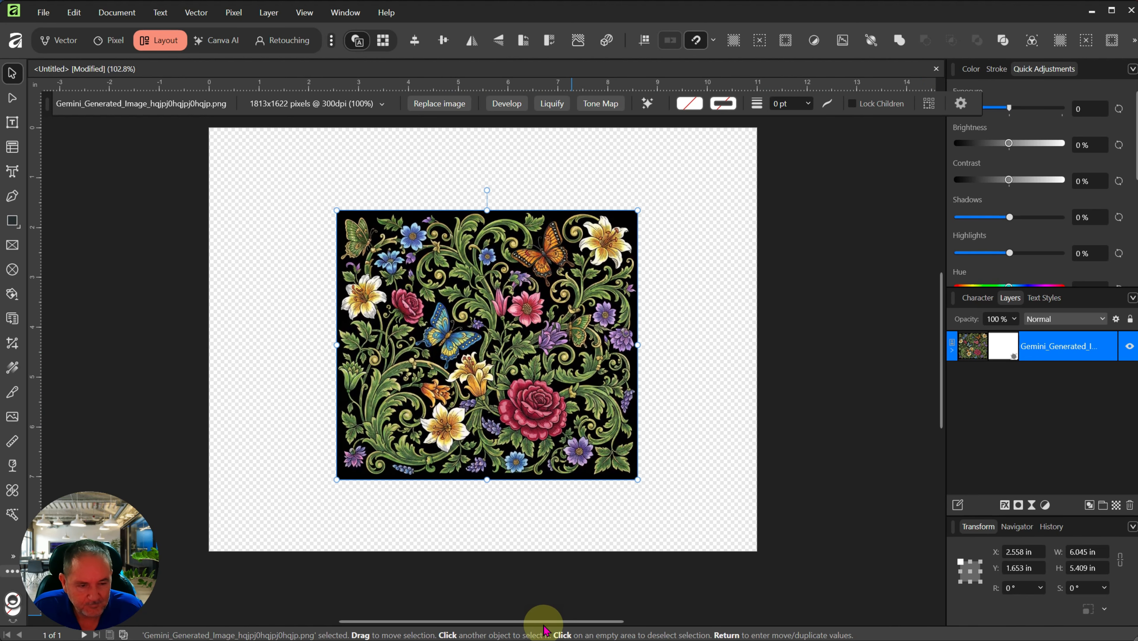
mouse_move(548, 625)
left_mouse_down()
mouse_move(624, 624)
mouse_move(526, 624)
left_mouse_up()
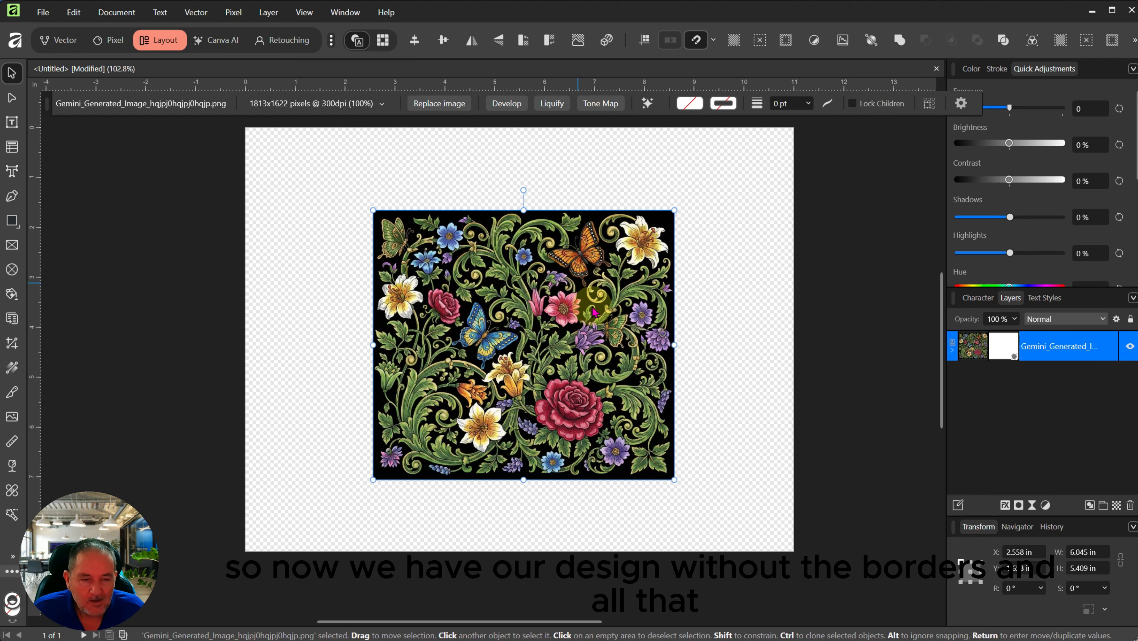
key("ctrl+plus")
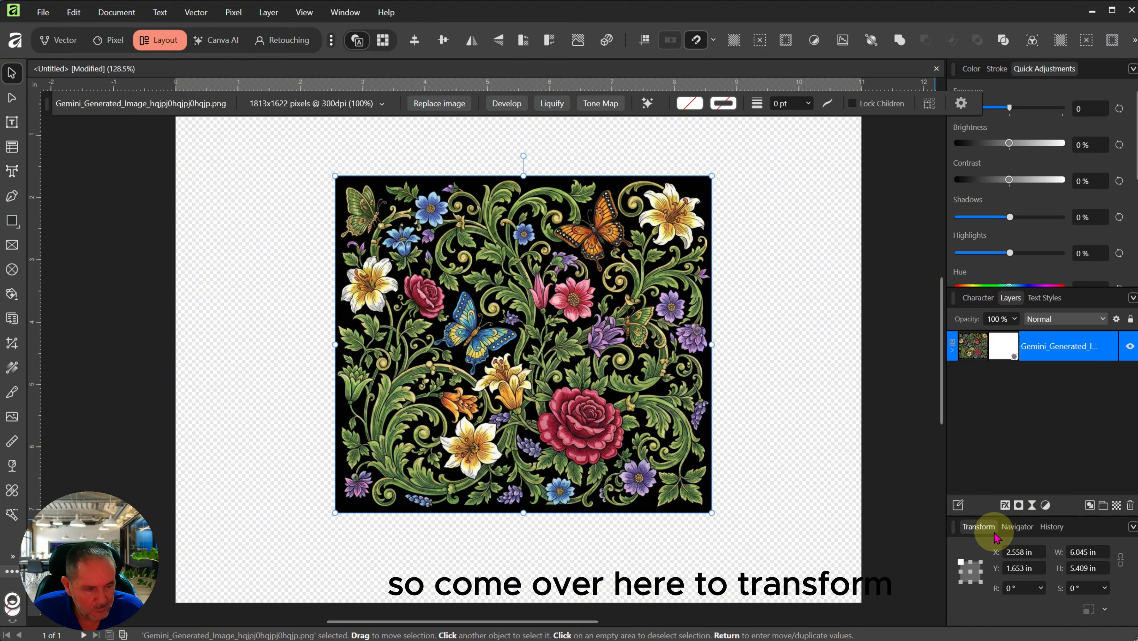
Step: Resize the floral image to 9.3 in wide by 8.2 in high
left_click(1091, 551)
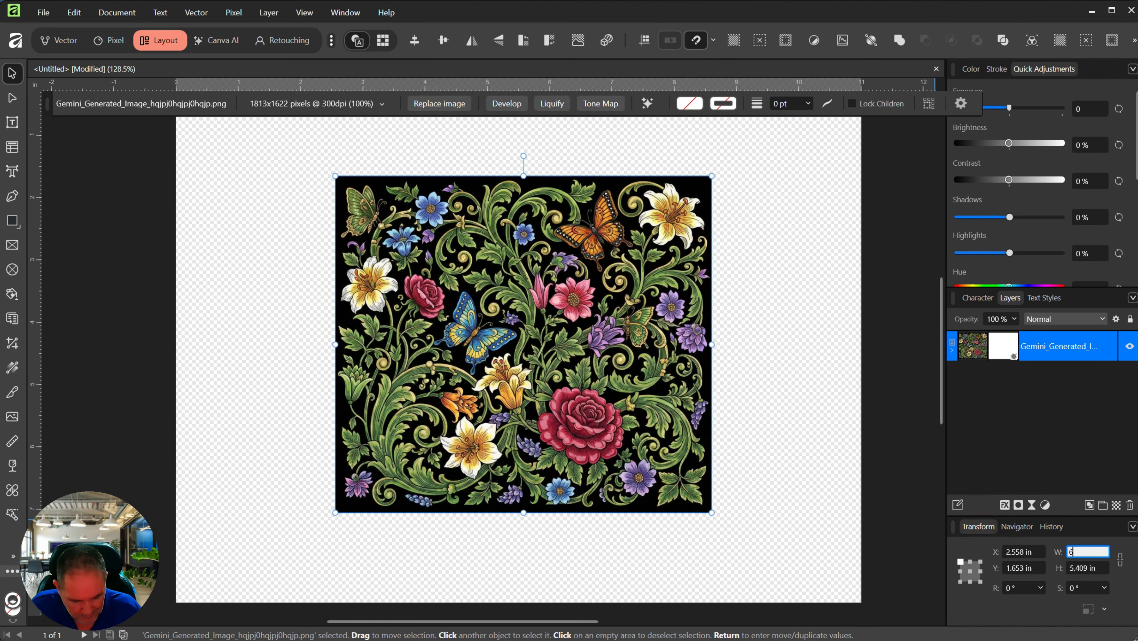
key("BackSpace")
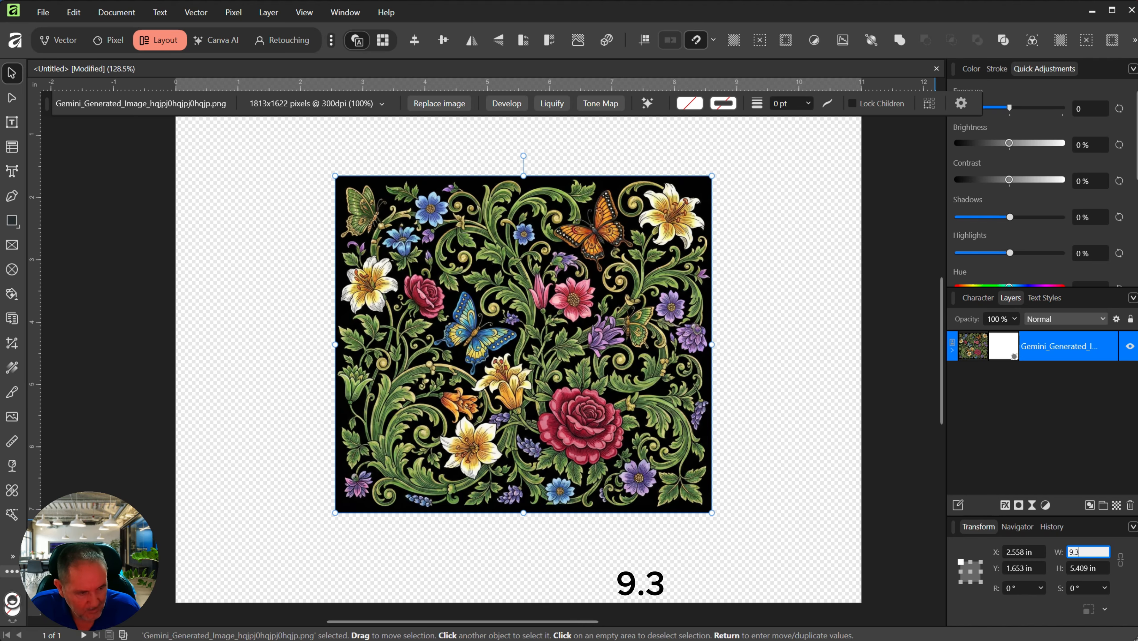
type("9.3")
left_click(1084, 567)
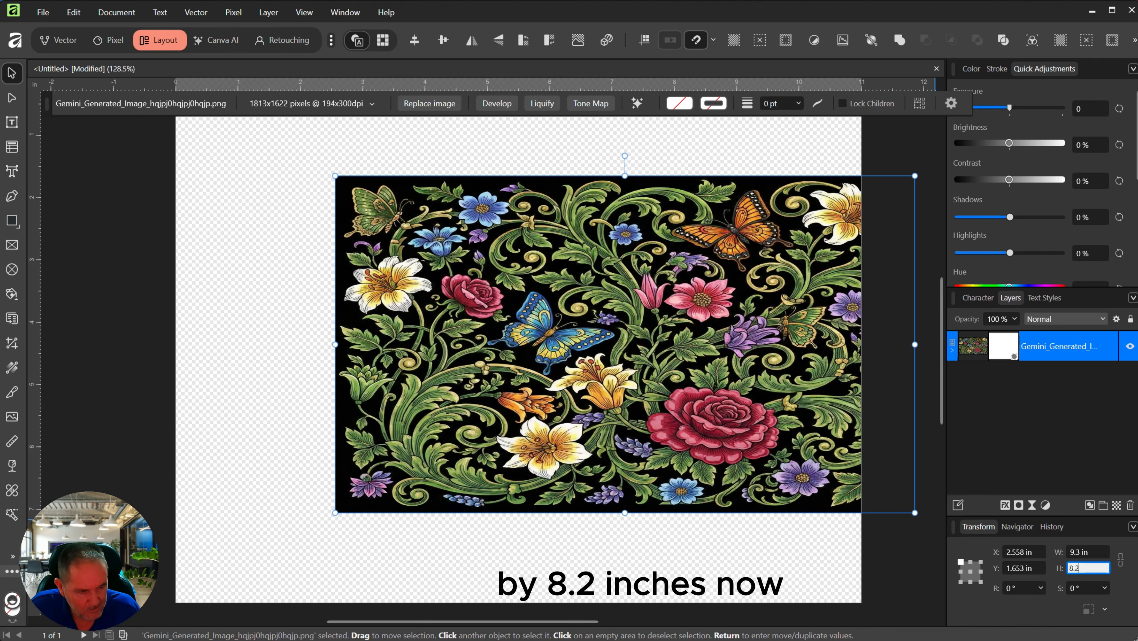
type("8.2")
key("Return")
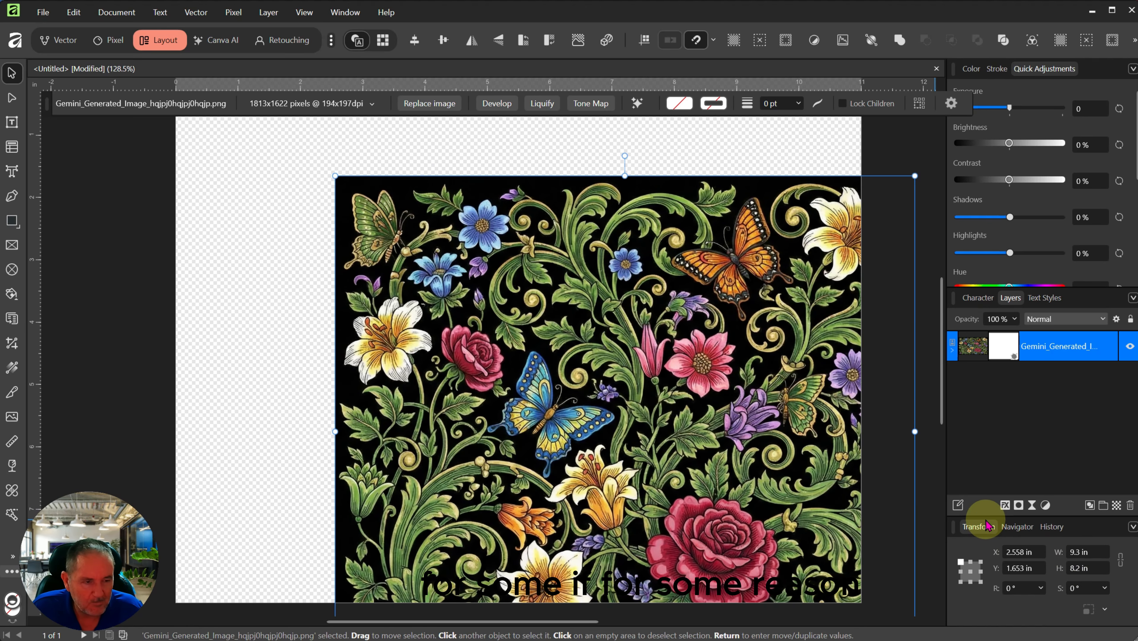
Step: Move the image up and left, settling its width back at 9.3 in
left_click_drag(657, 443, 565, 393)
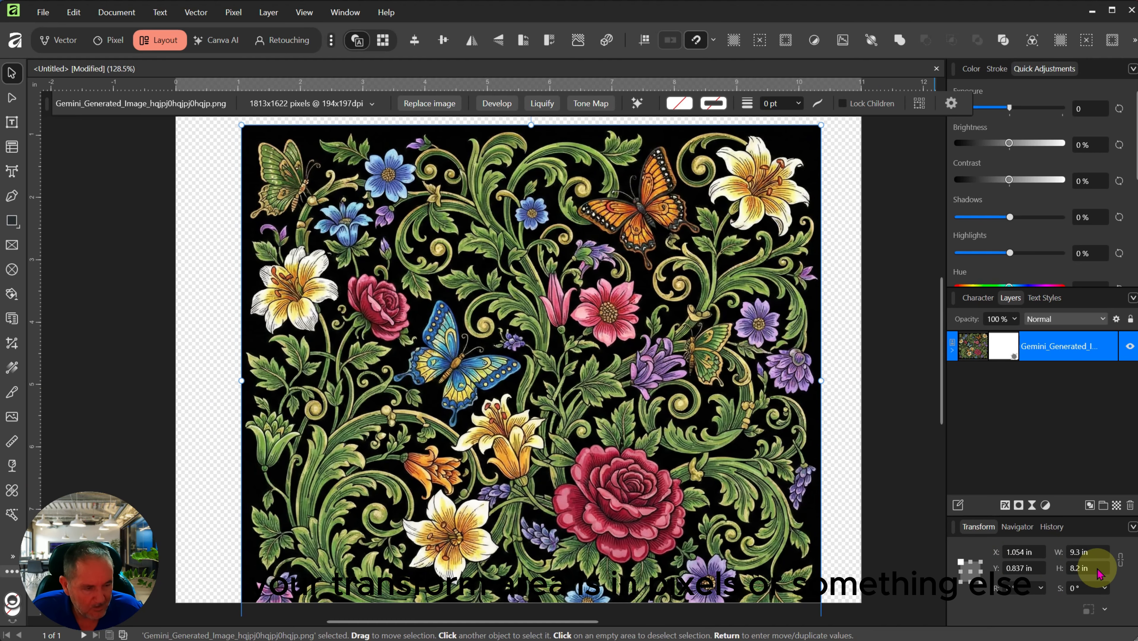
left_click(1082, 553)
type("10")
key("Return")
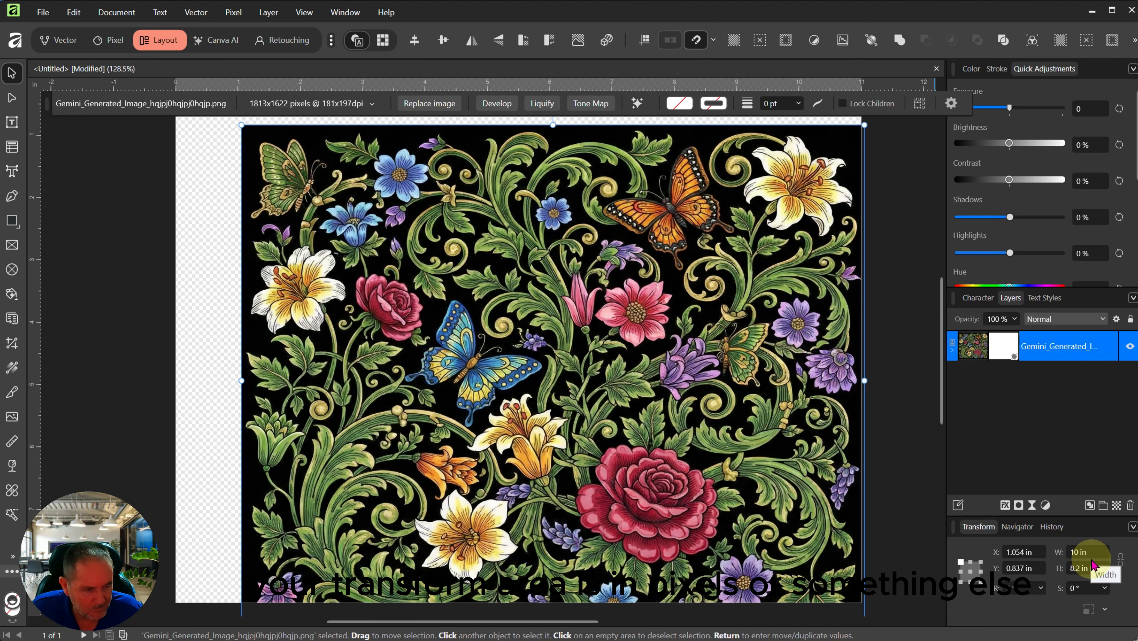
type("9")
key("Return")
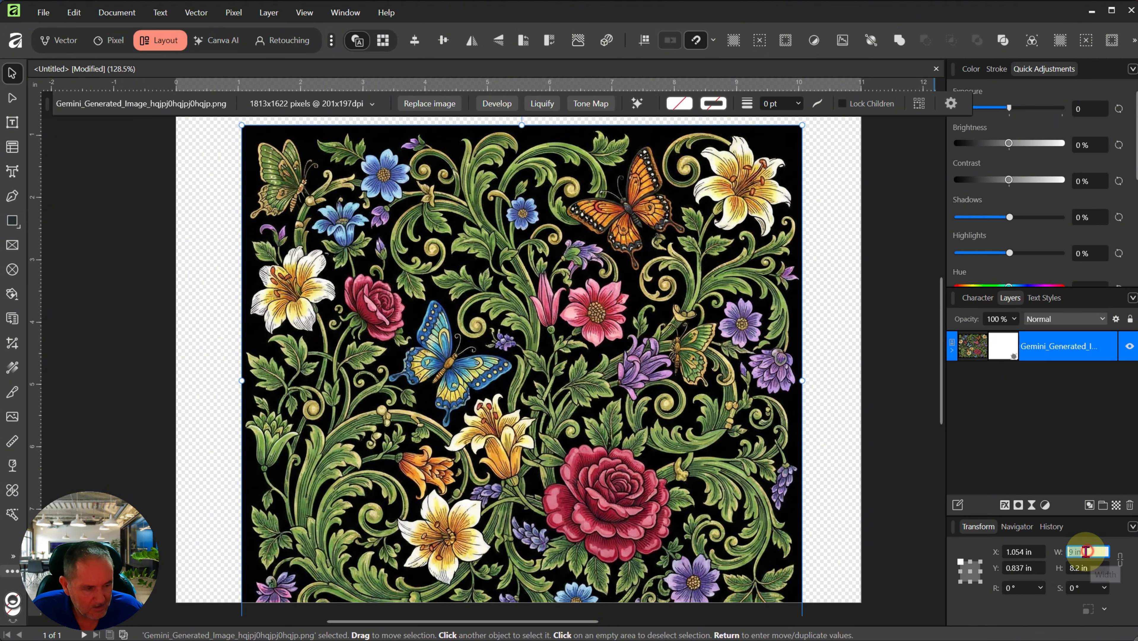
type("9.3")
key("Return")
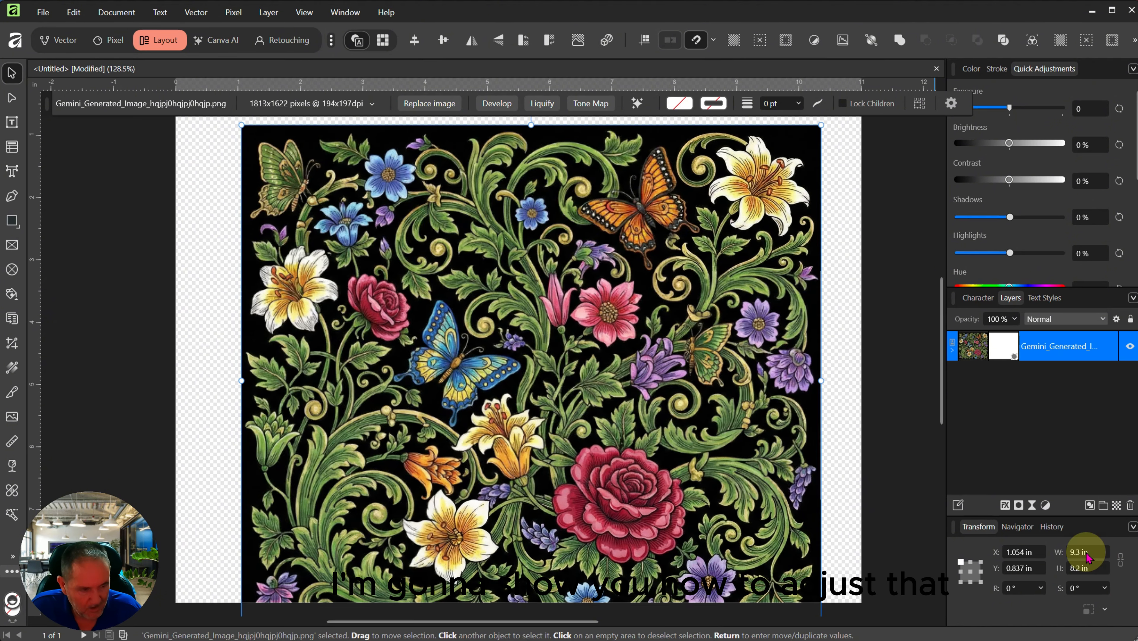
Step: Set the Document Setup units to Inches and confirm with OK
scroll(207, 214, "down", 3)
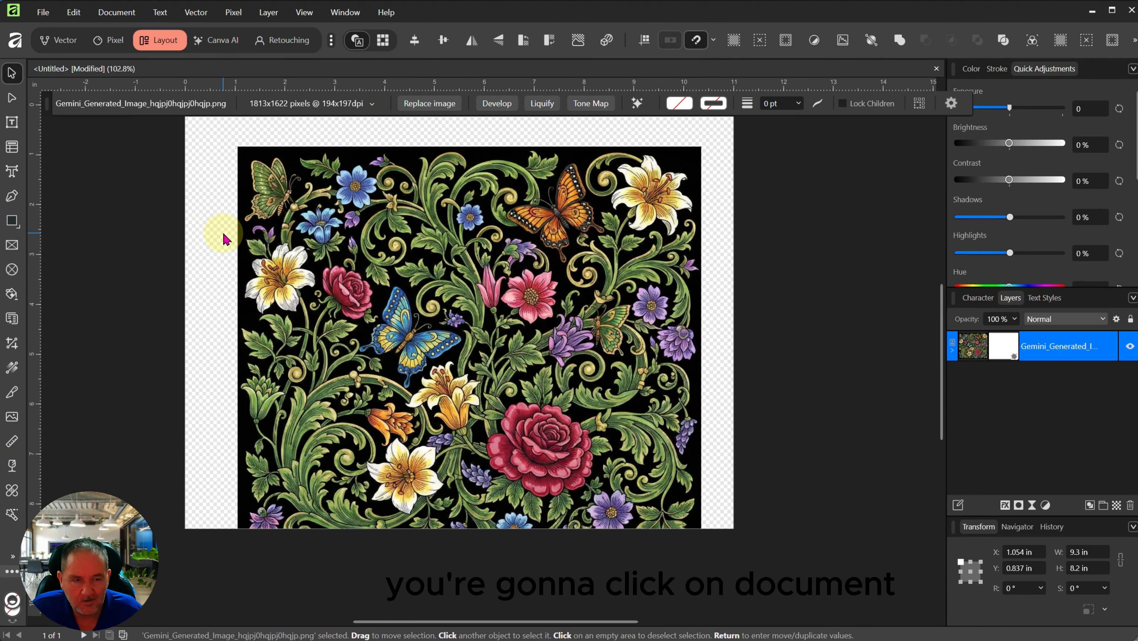
left_click(214, 225)
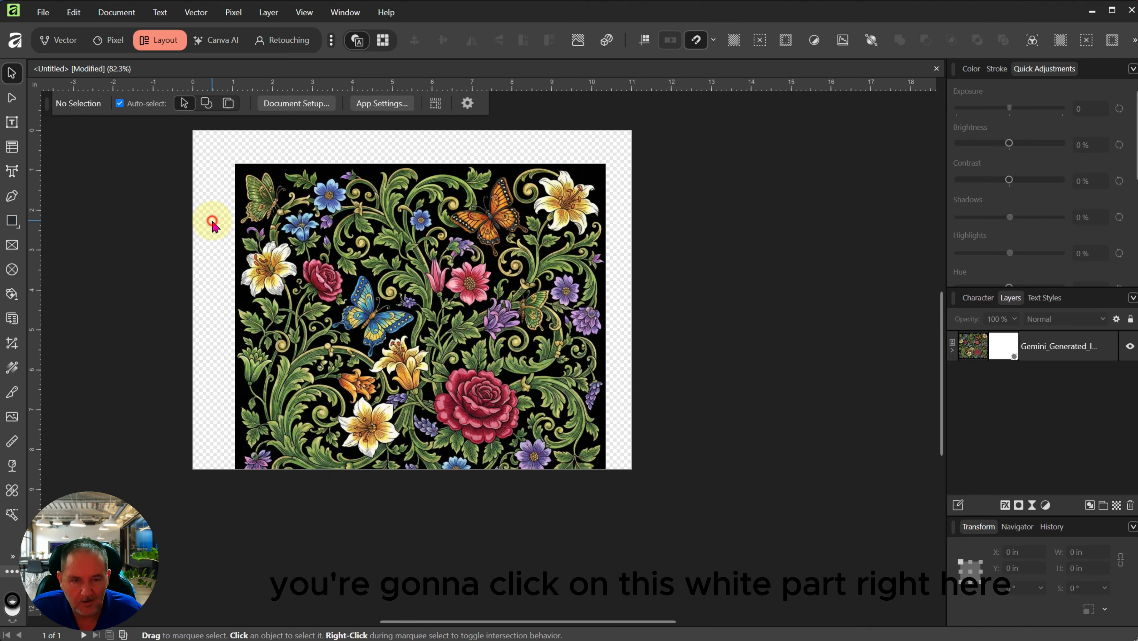
left_click(293, 104)
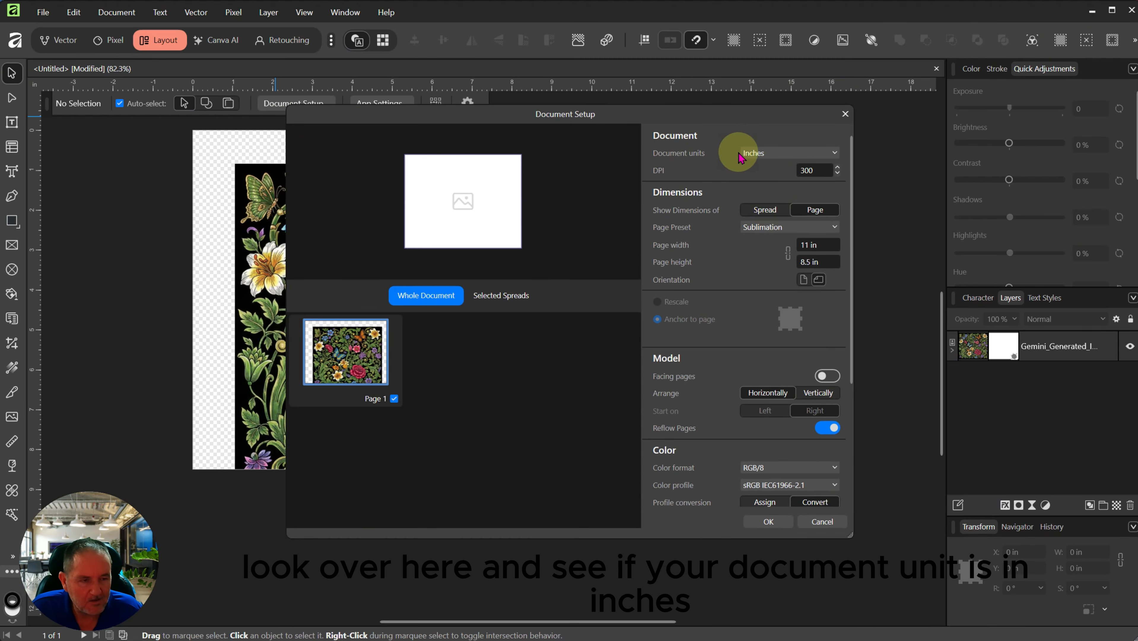
left_click(830, 153)
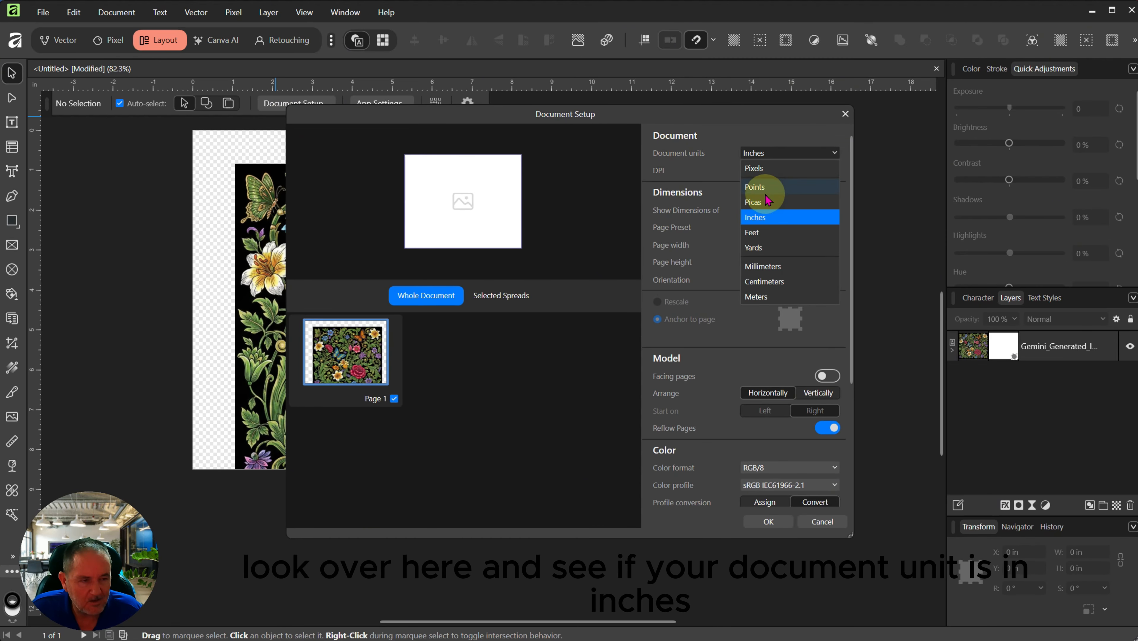
left_click(759, 168)
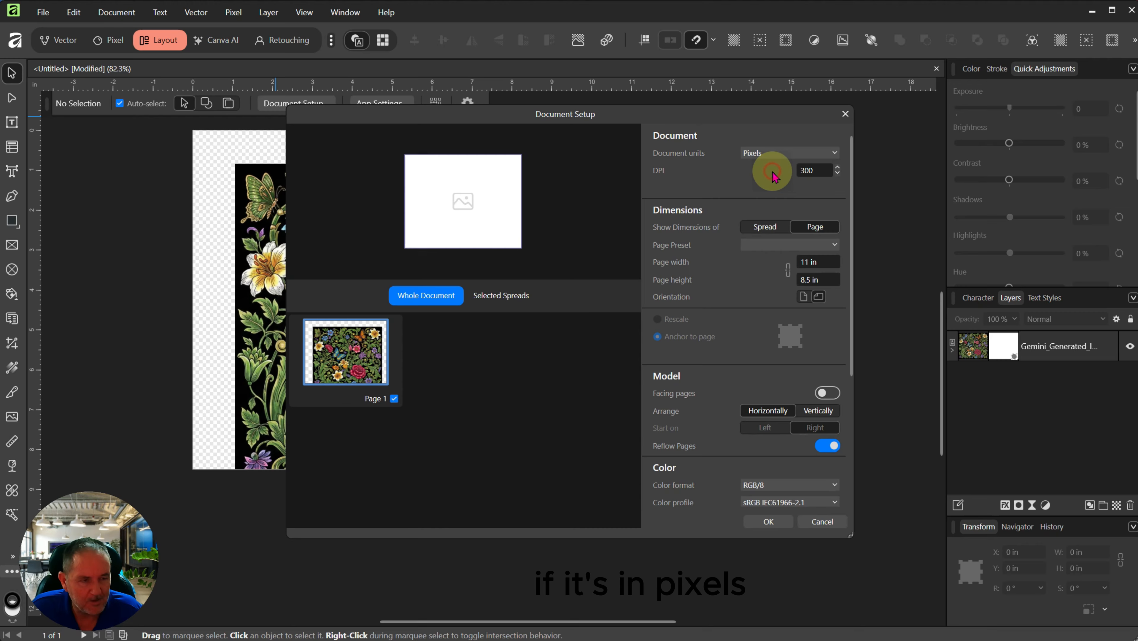
left_click(830, 154)
left_click(764, 218)
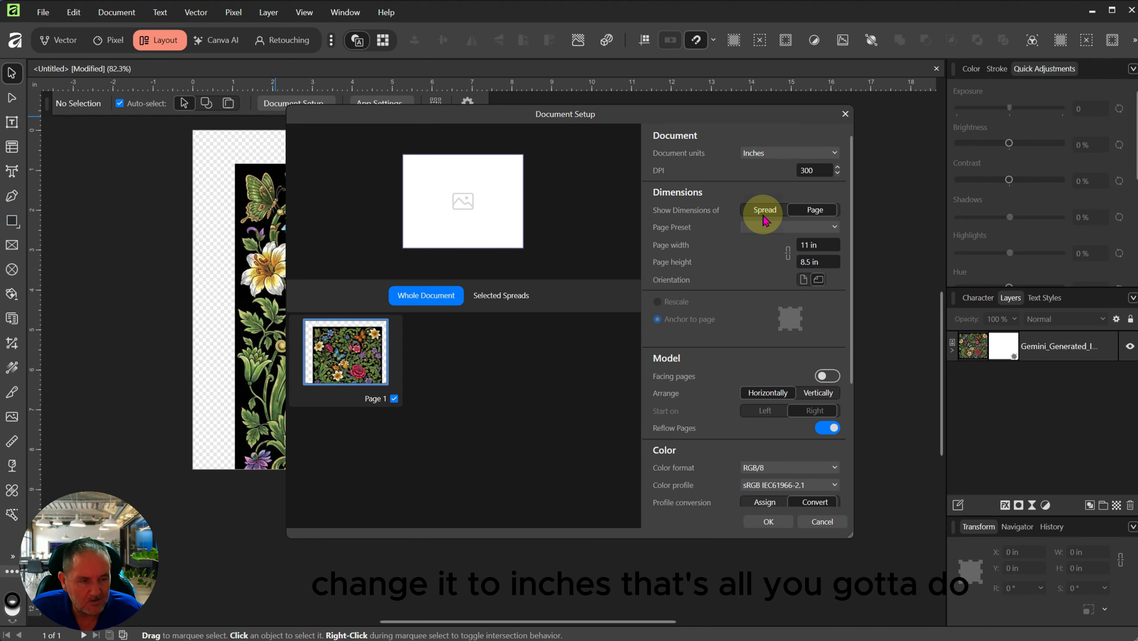
left_click(767, 522)
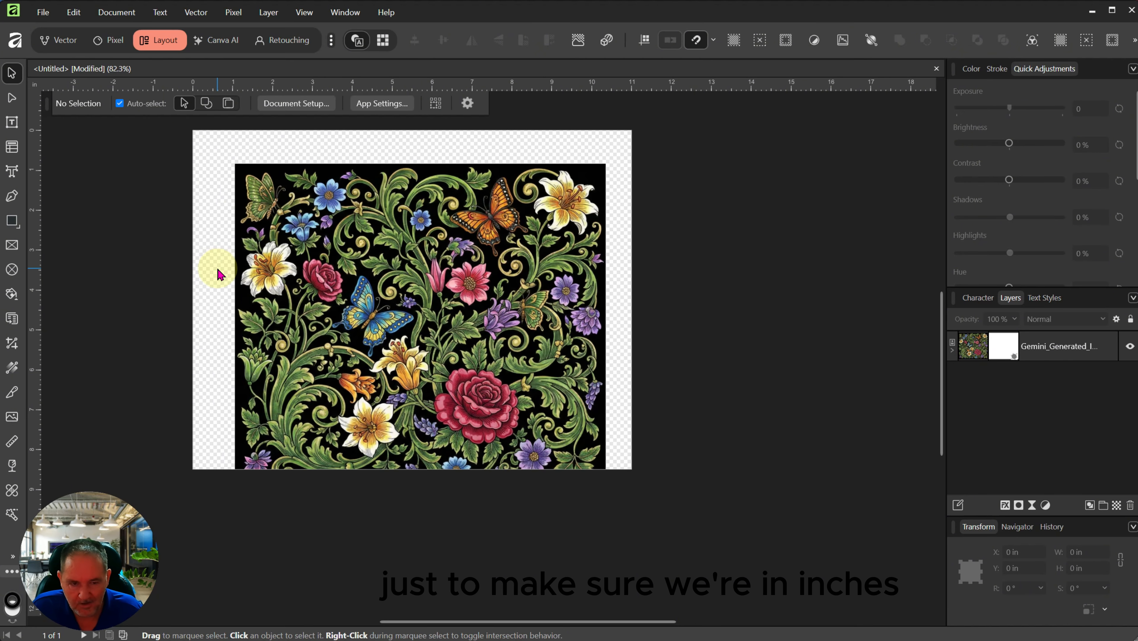
Step: Centre the 9.3 × 8.2 in floral image horizontally and open the toolbar's display options
left_click_drag(452, 312, 444, 284)
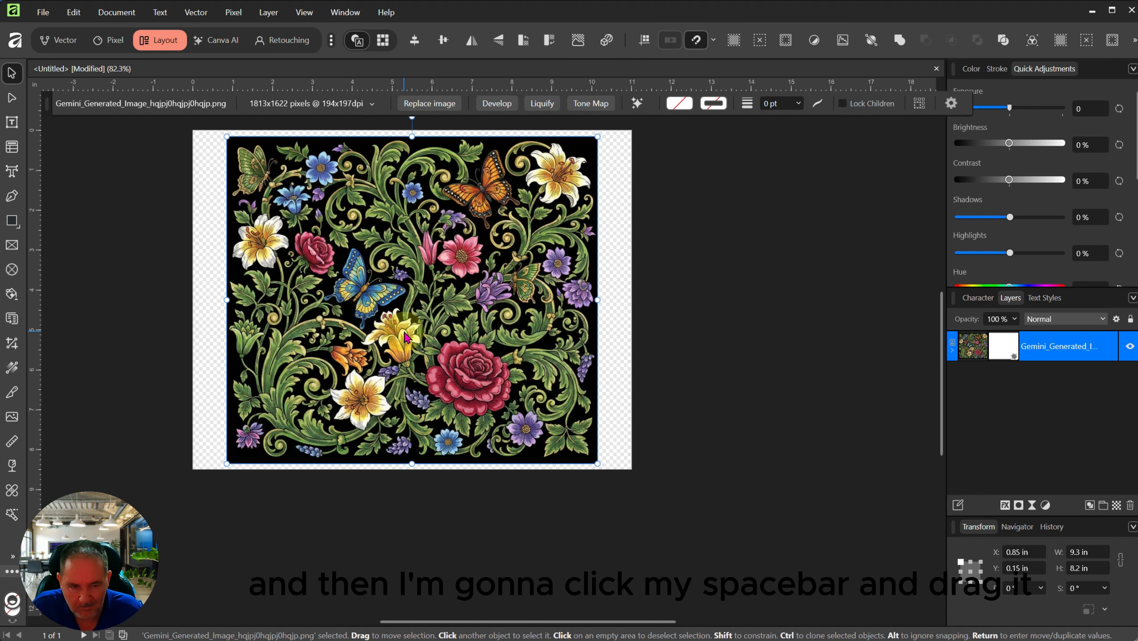
left_click_drag(415, 274, 506, 367)
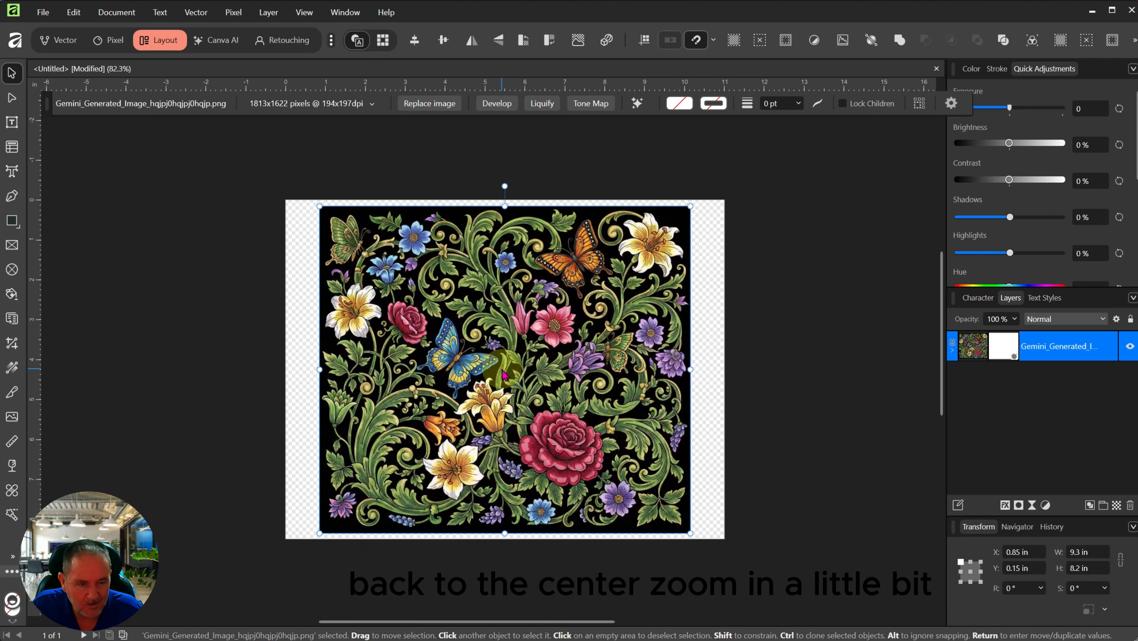
scroll(506, 372, "up", 3)
scroll(502, 373, "down", 1)
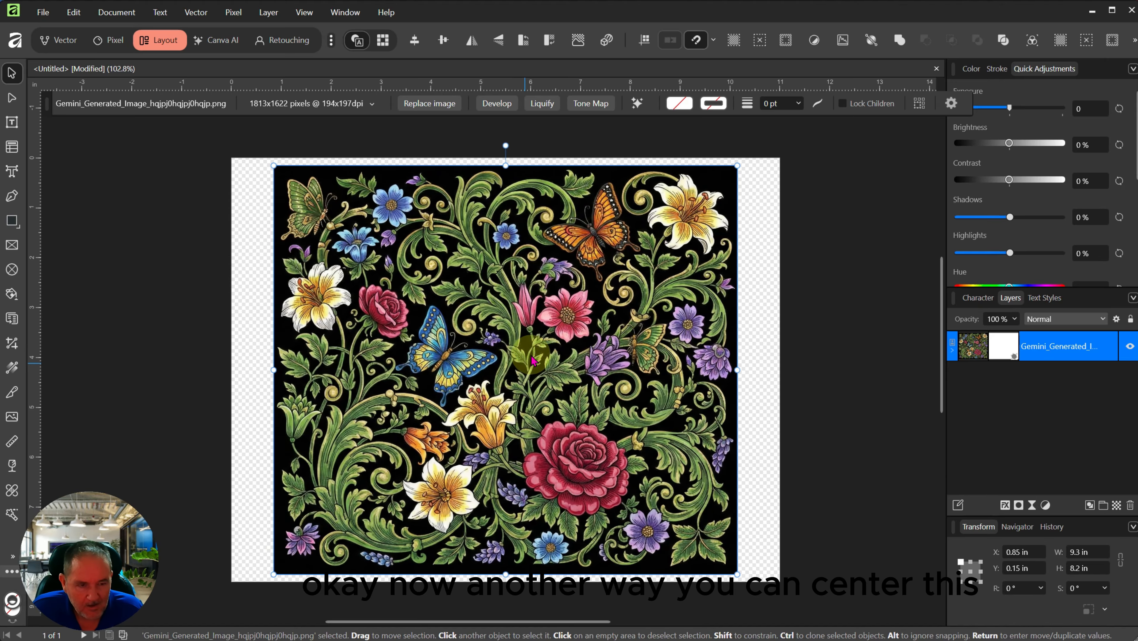
left_click_drag(555, 397, 592, 395)
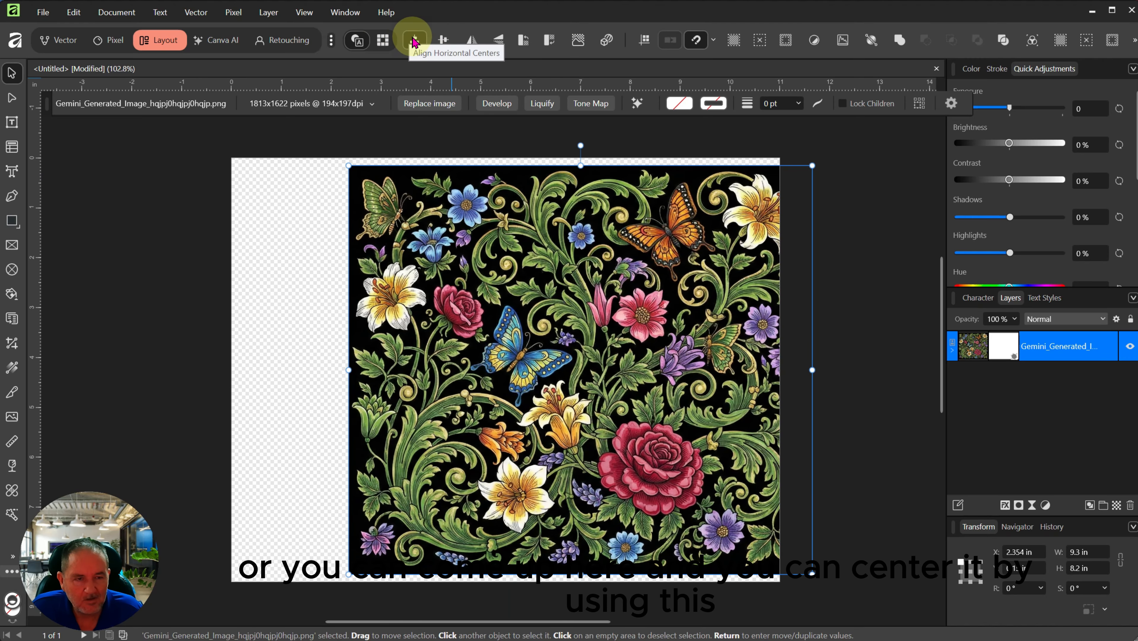
left_click(414, 41)
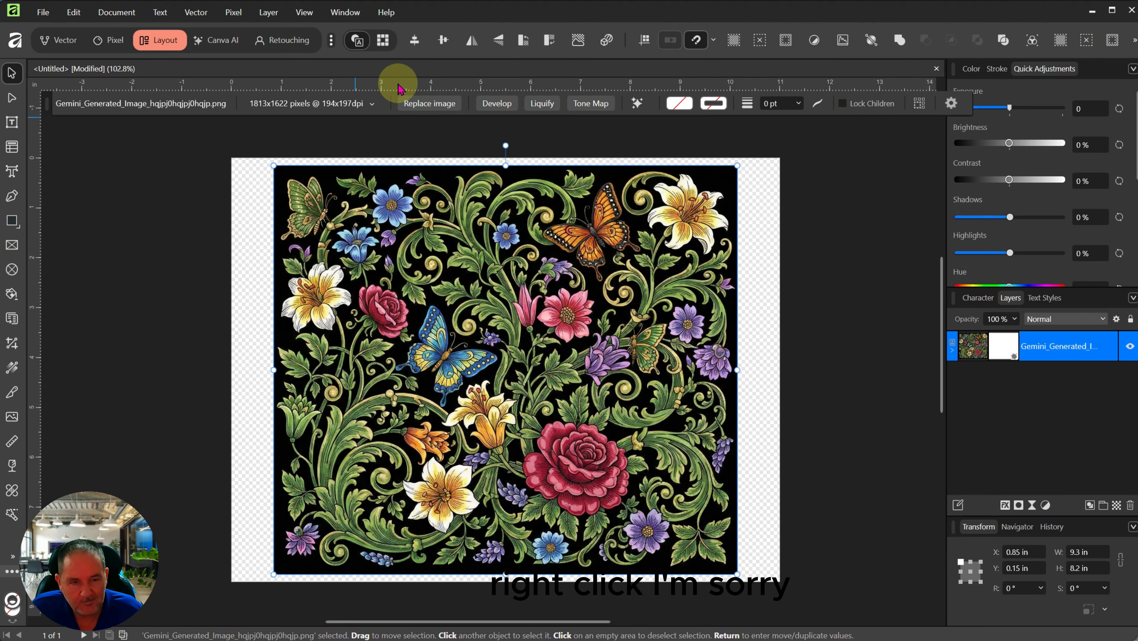
left_click(264, 182)
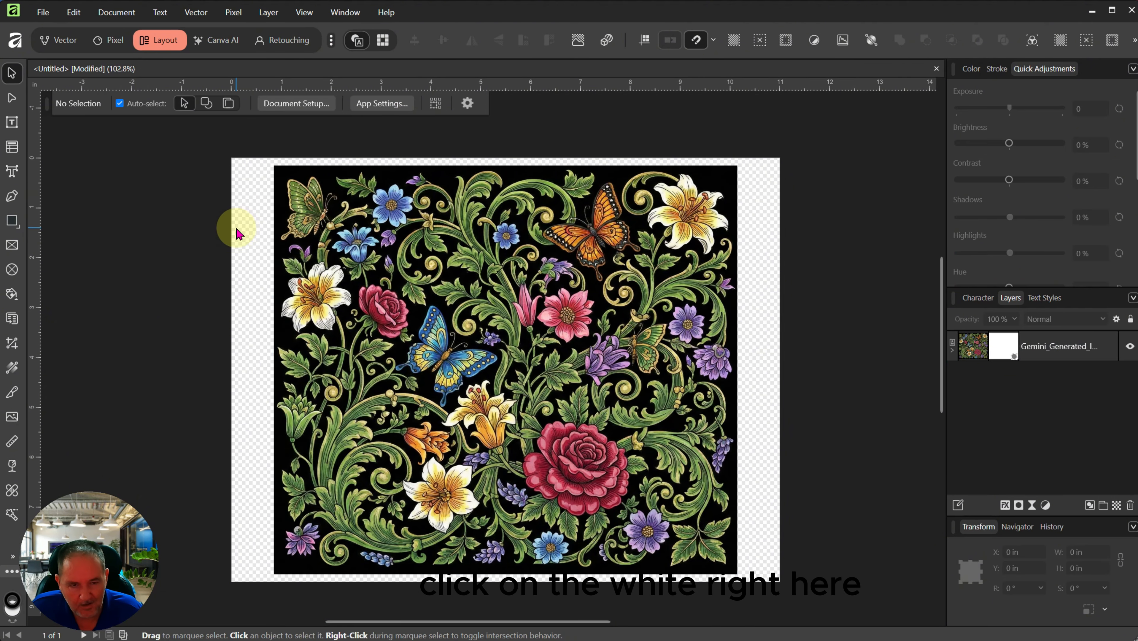
right_click(455, 34)
left_click(501, 96)
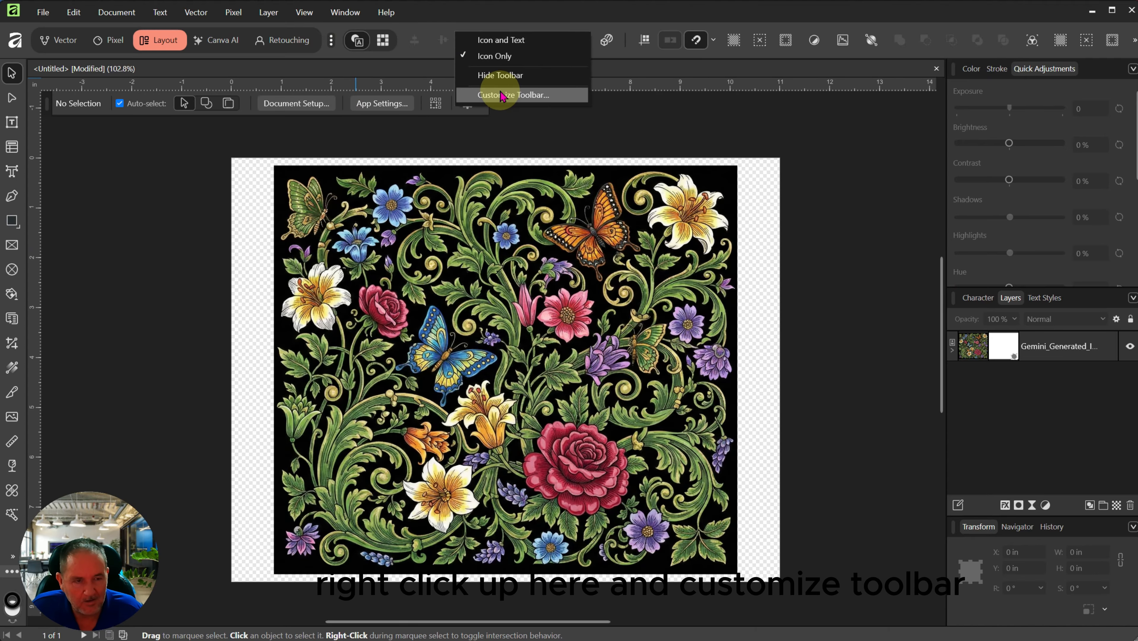
scroll(577, 266, "down", 3)
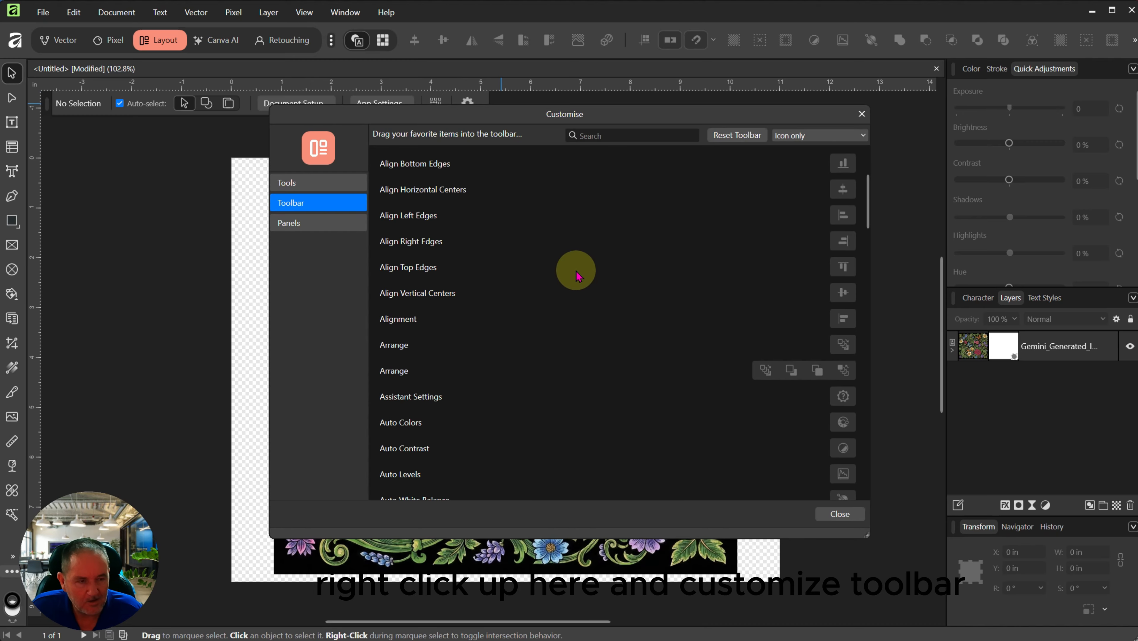
scroll(577, 275, "up", 3)
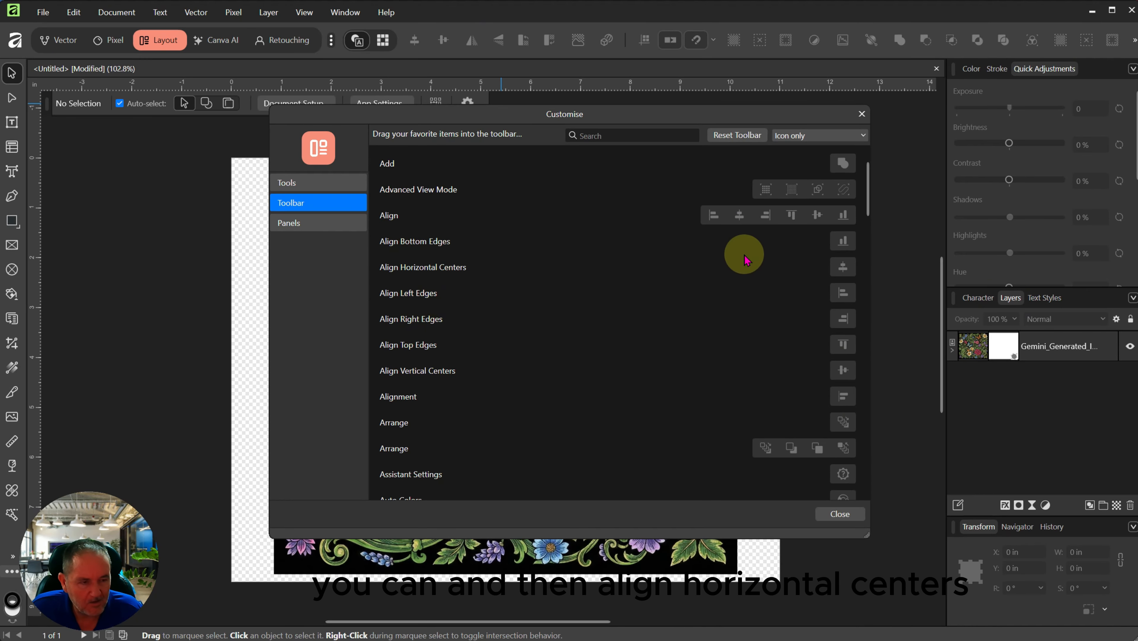
left_click_drag(839, 265, 624, 256)
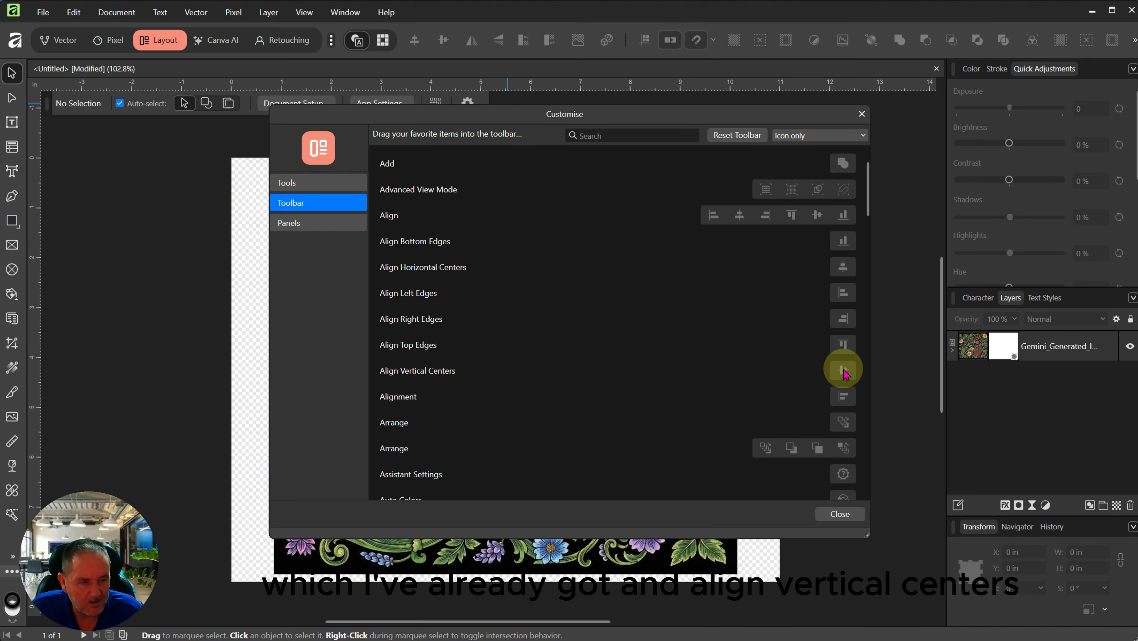
left_click_drag(839, 369, 480, 177)
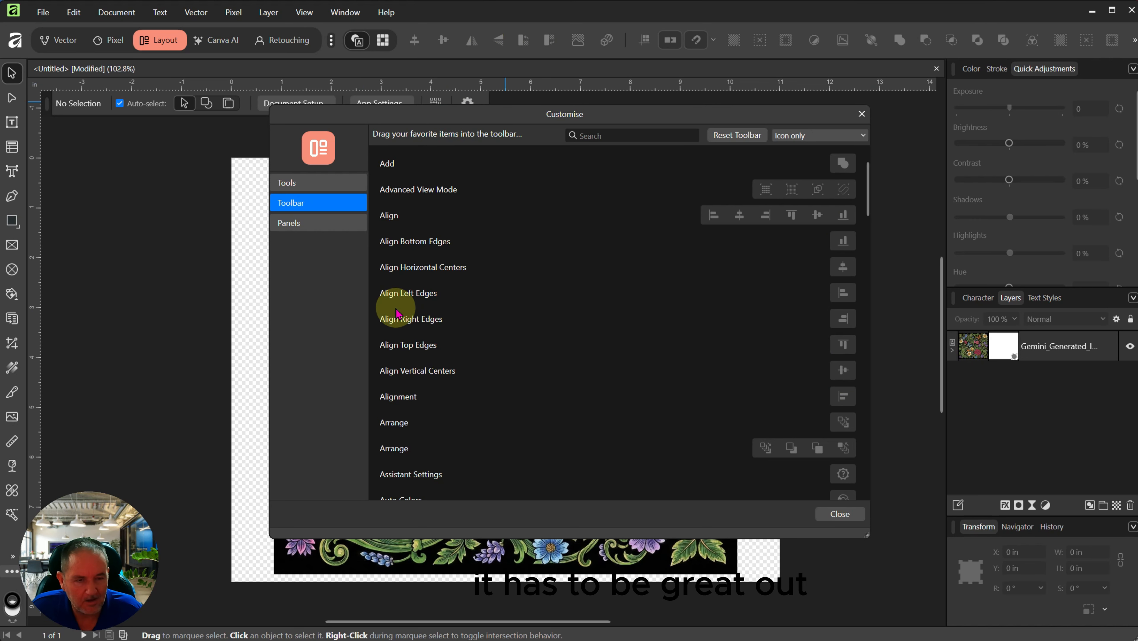
left_click(831, 513)
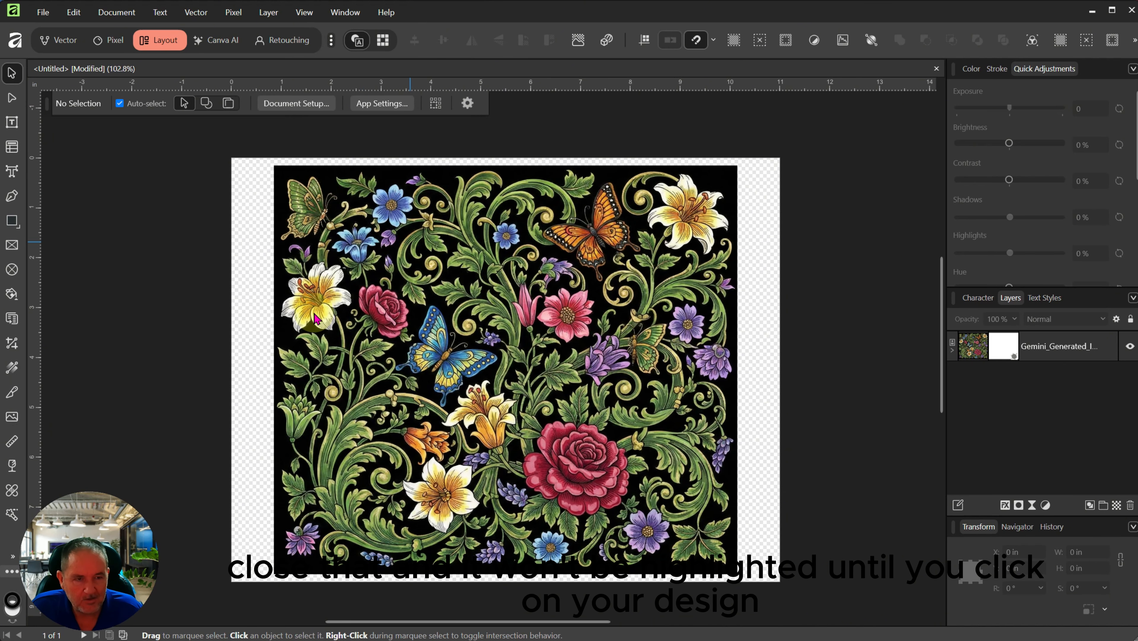
left_click(501, 310)
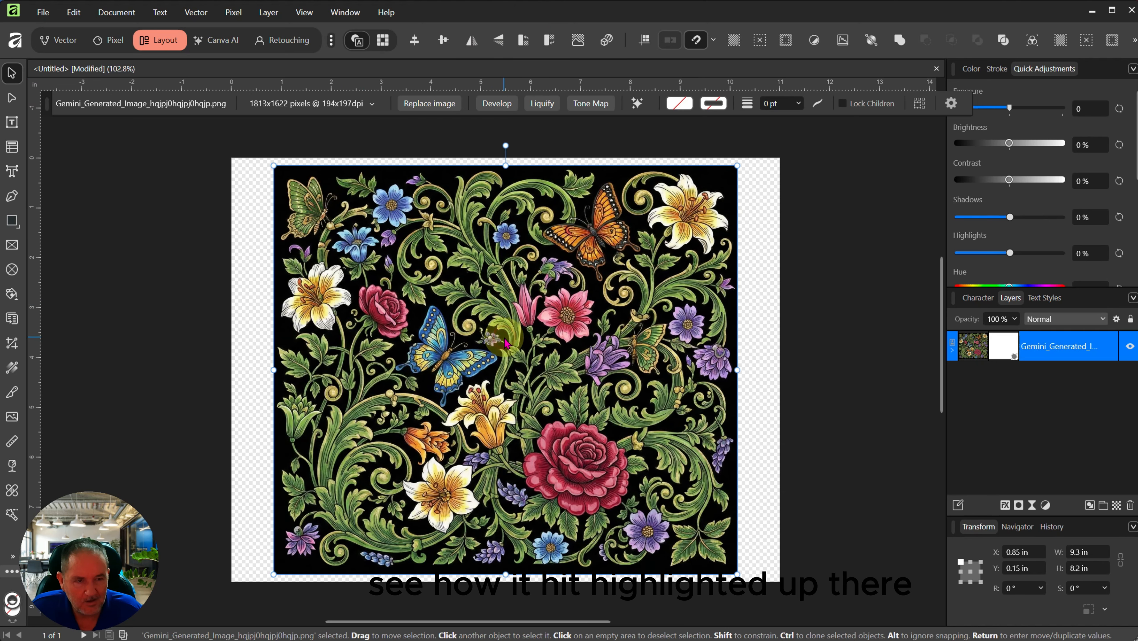
left_click(254, 247)
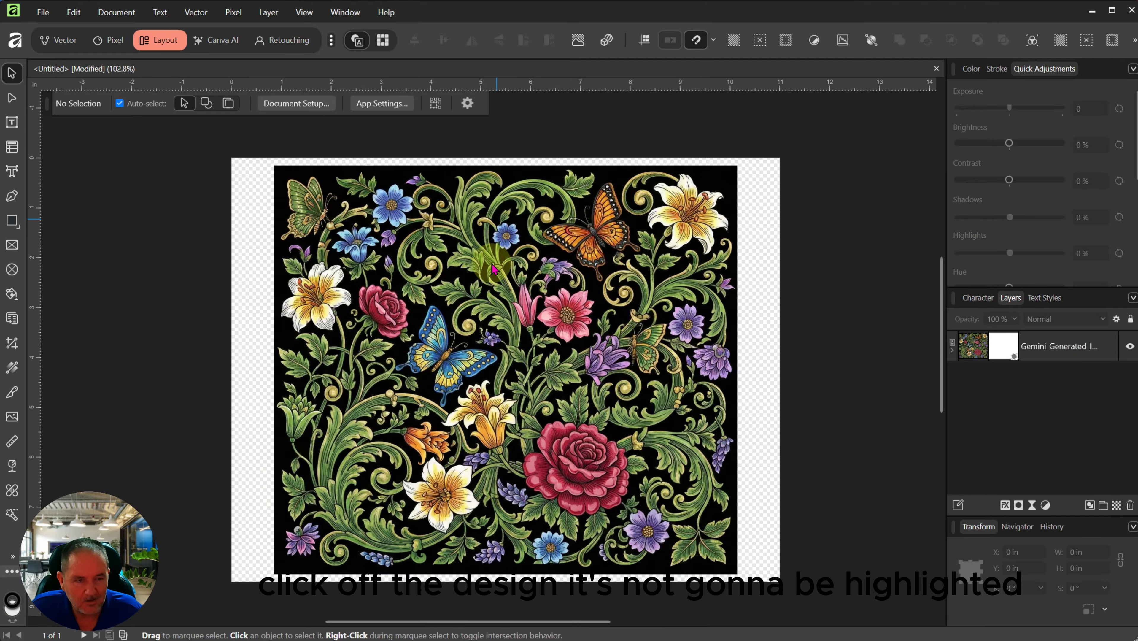
left_click(504, 373)
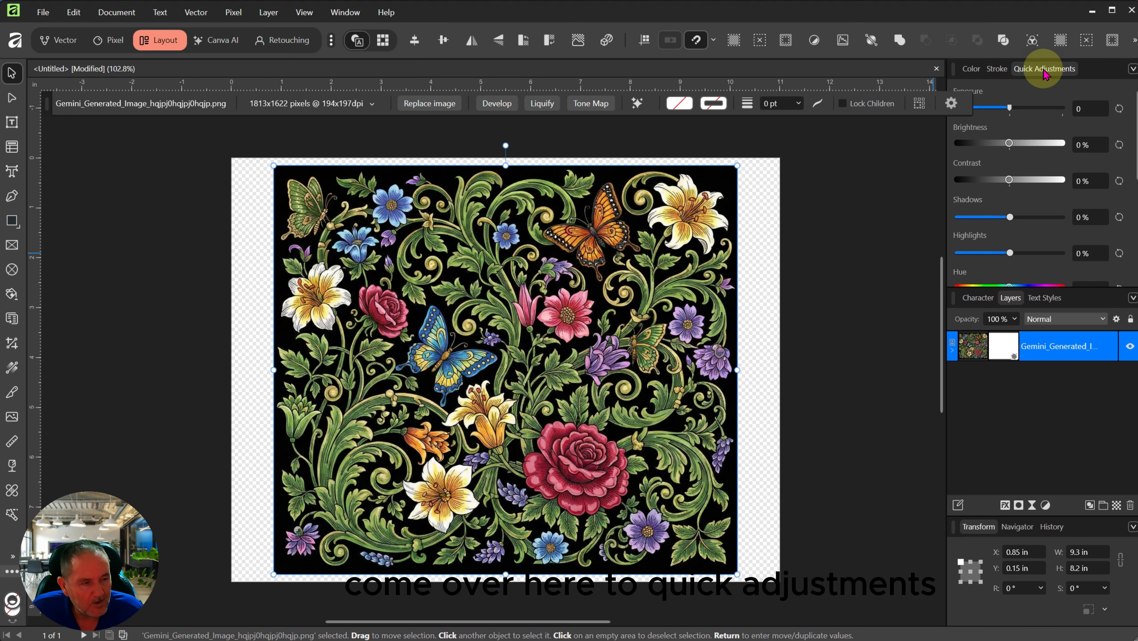
left_click(1132, 69)
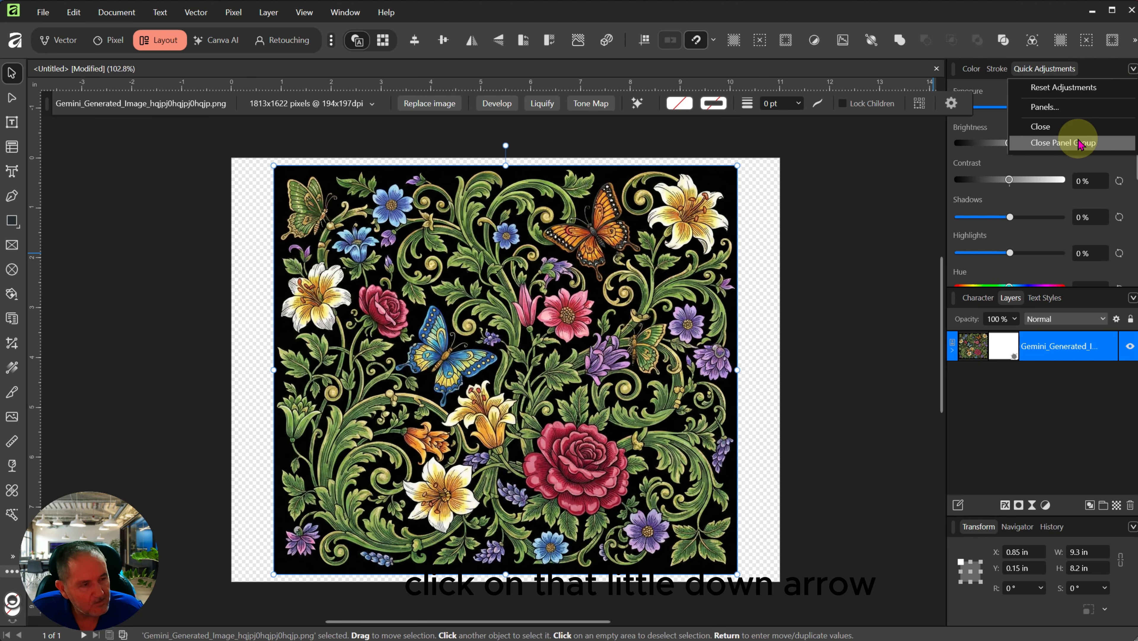
left_click(1080, 106)
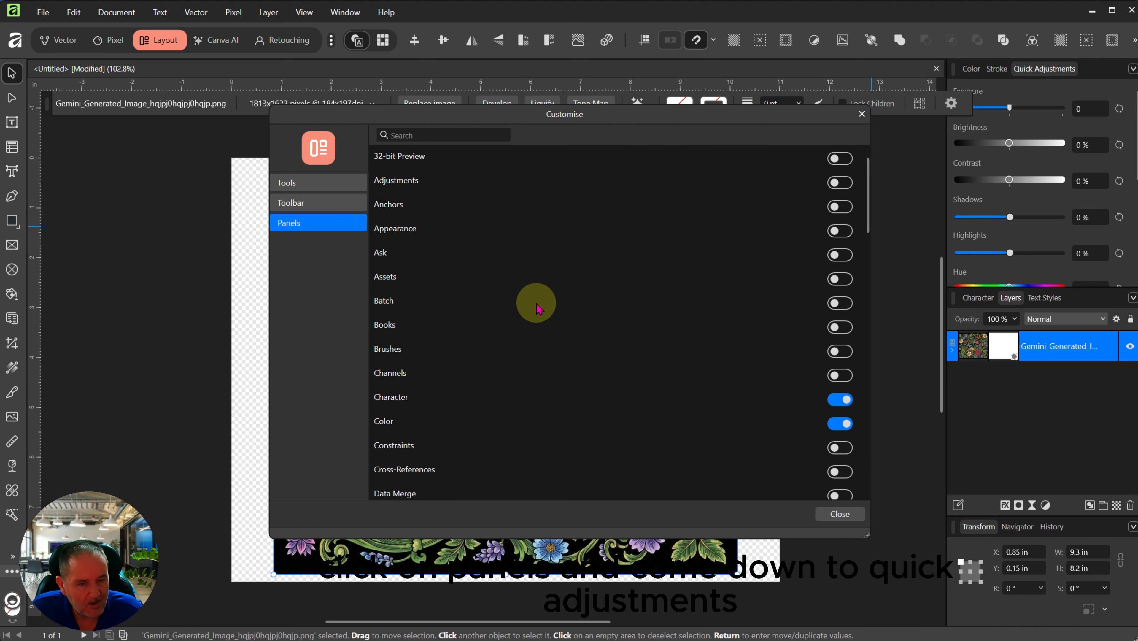
scroll(539, 330, "down", 7)
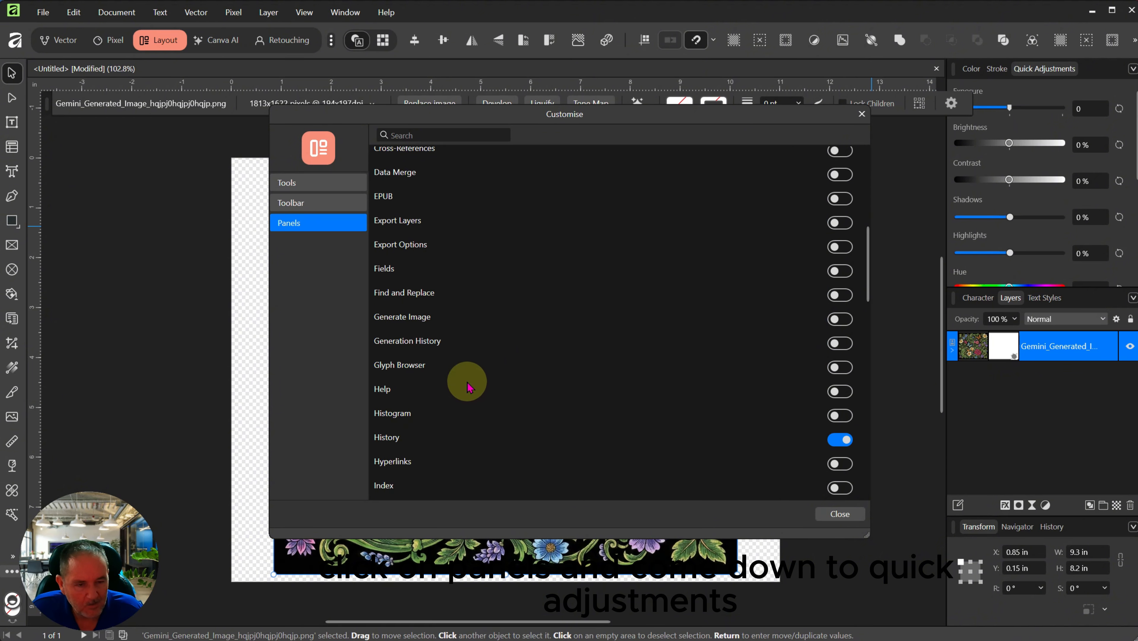
scroll(426, 377, "down", 5)
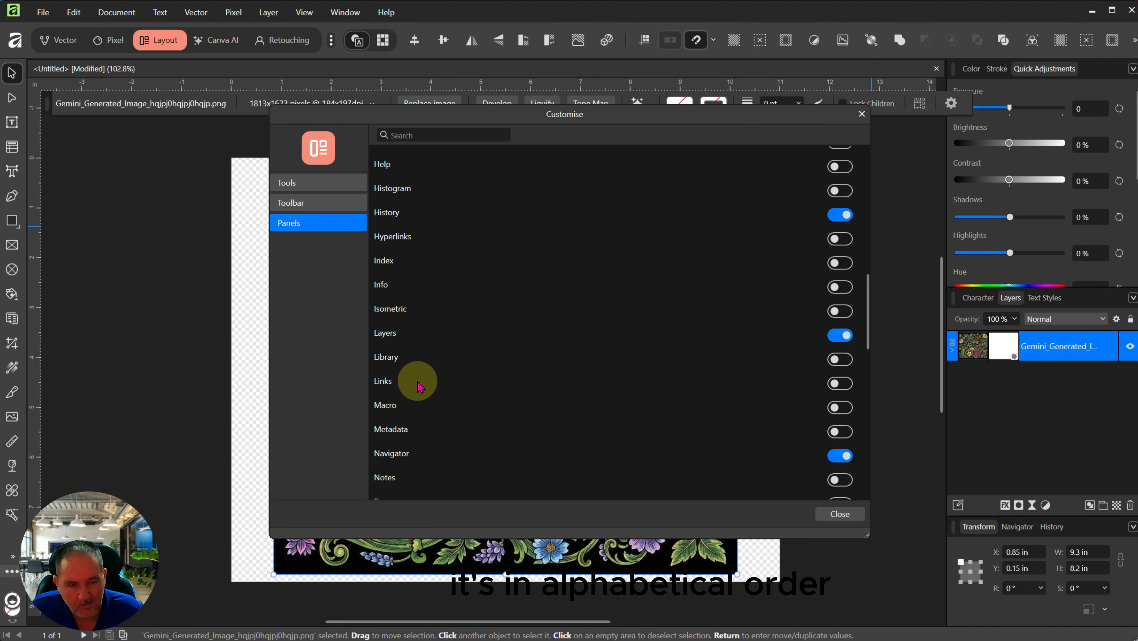
scroll(418, 385, "down", 5)
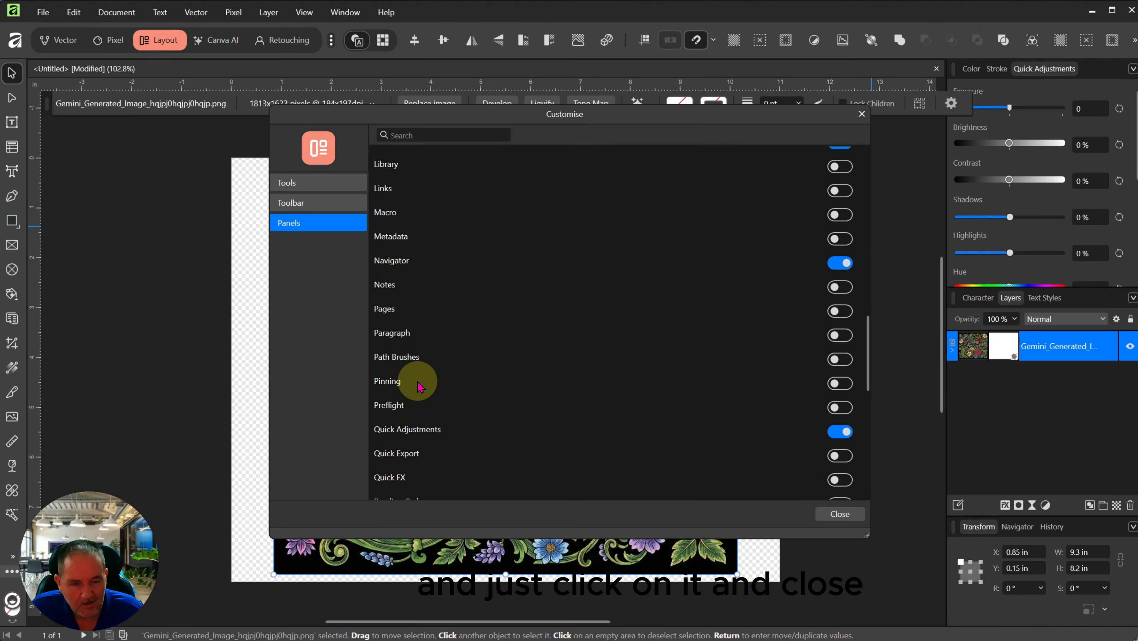
left_click(839, 432)
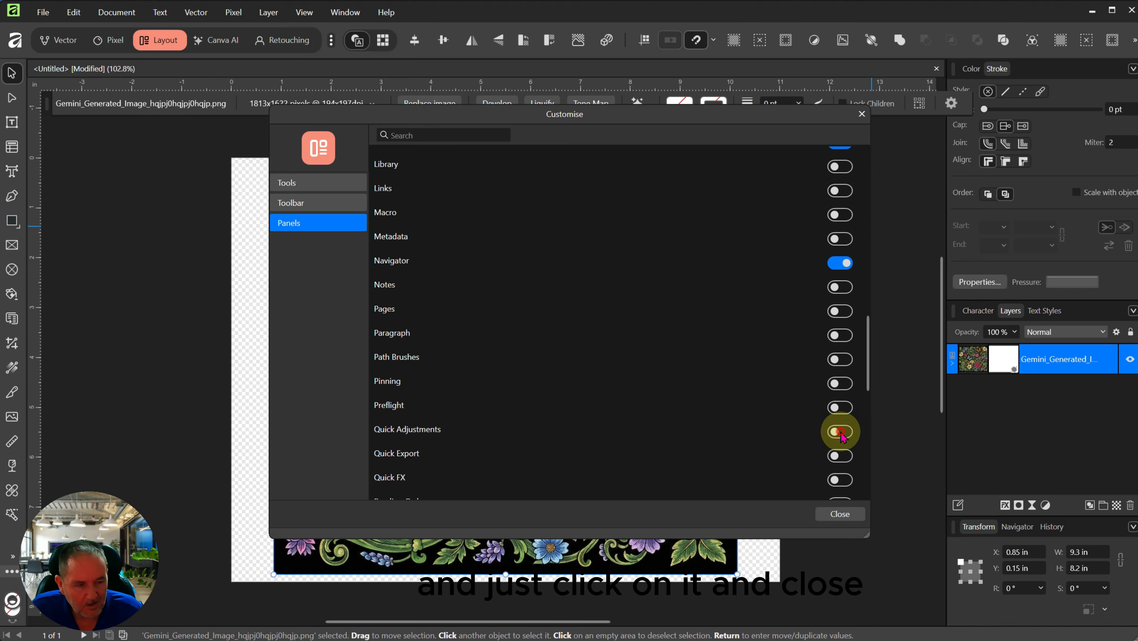
left_click(839, 432)
left_click(840, 513)
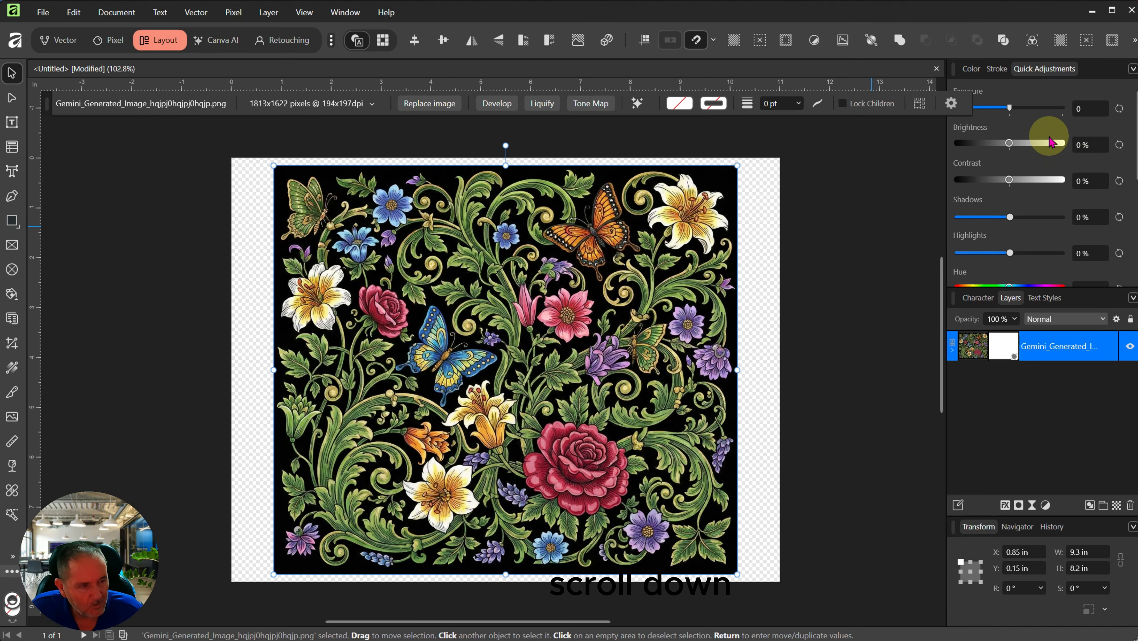
Step: Apply Auto Levels, Auto Colors and Auto White Balance to the floral image
scroll(1074, 151, "down", 5)
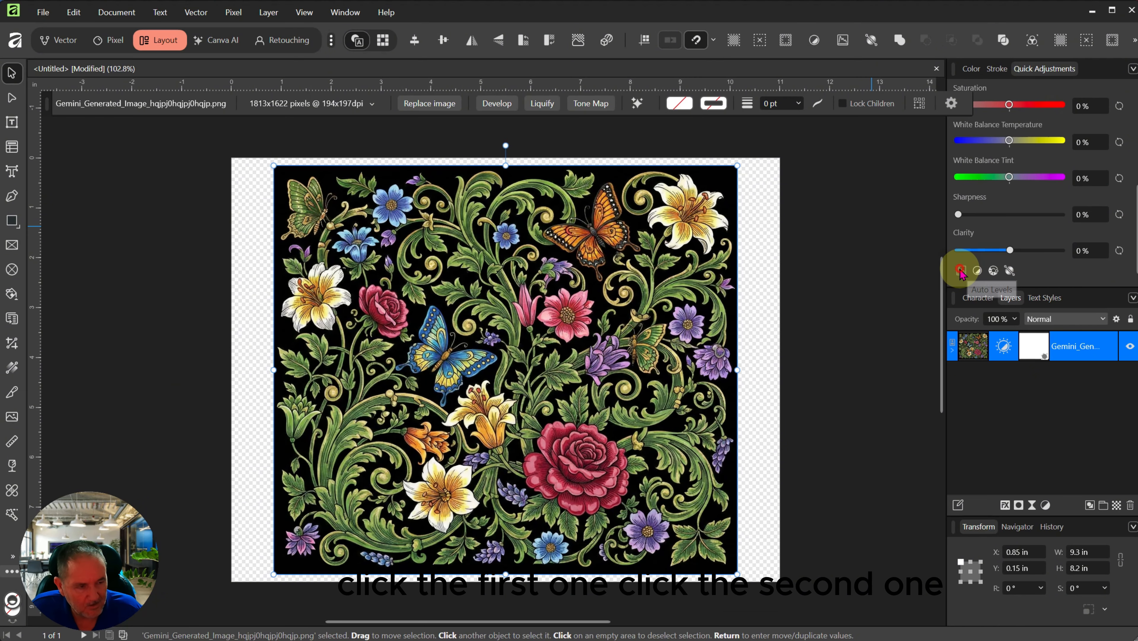
left_click(979, 271)
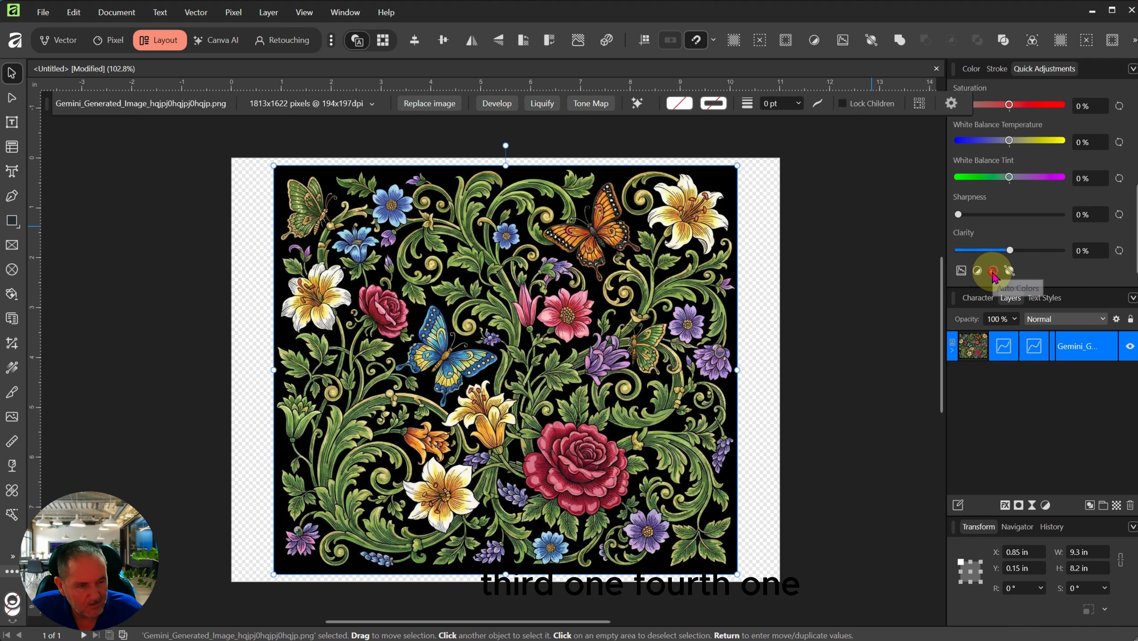
left_click(993, 271)
left_click(1010, 270)
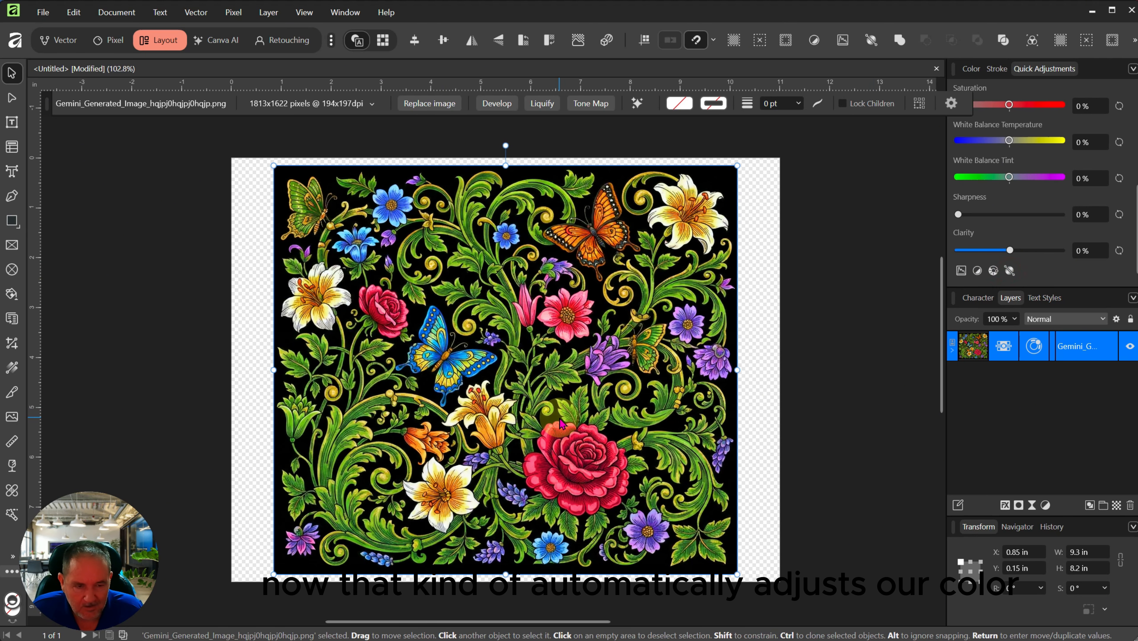
scroll(685, 379, "up", 1)
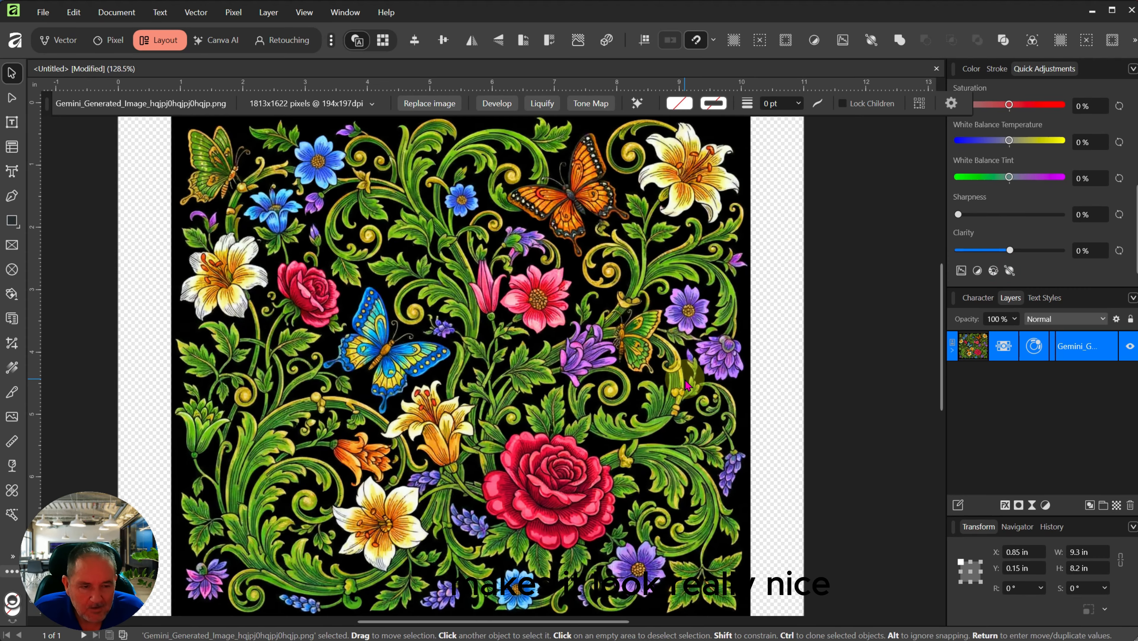
scroll(510, 359, "down", 1)
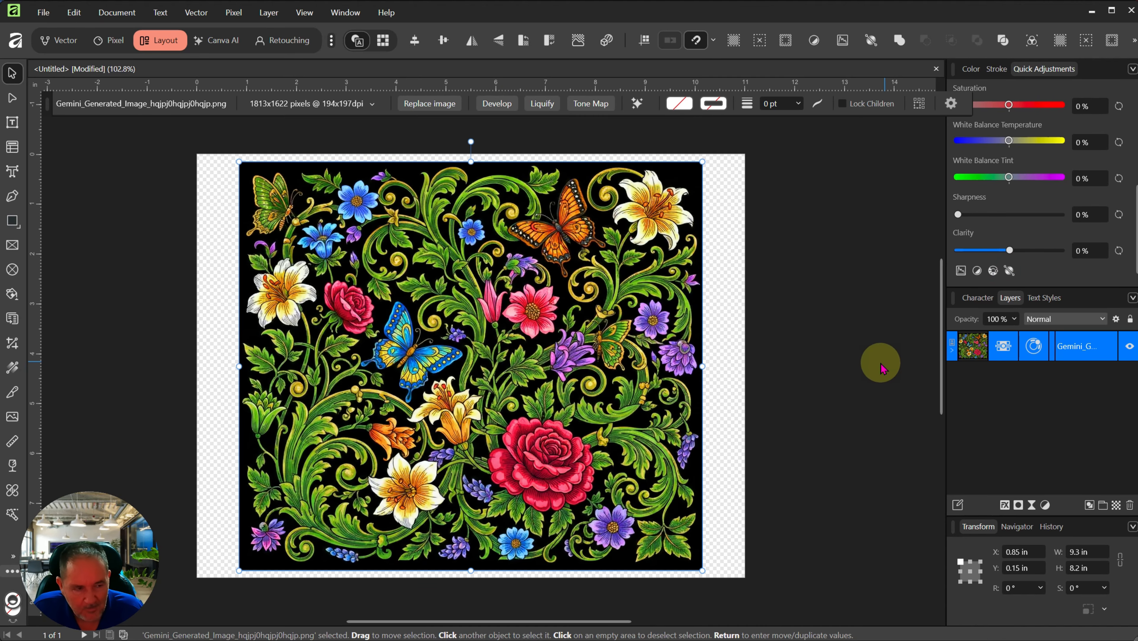
left_click(834, 372)
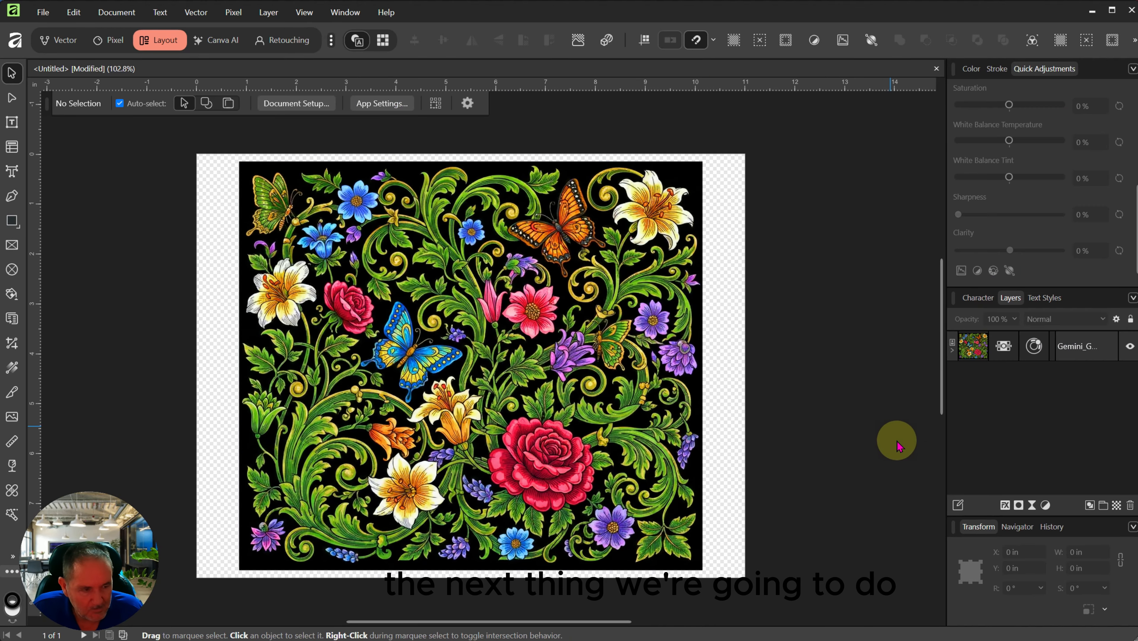
Step: Add a Brightness / Contrast adjustment with raised contrast
left_click(1046, 506)
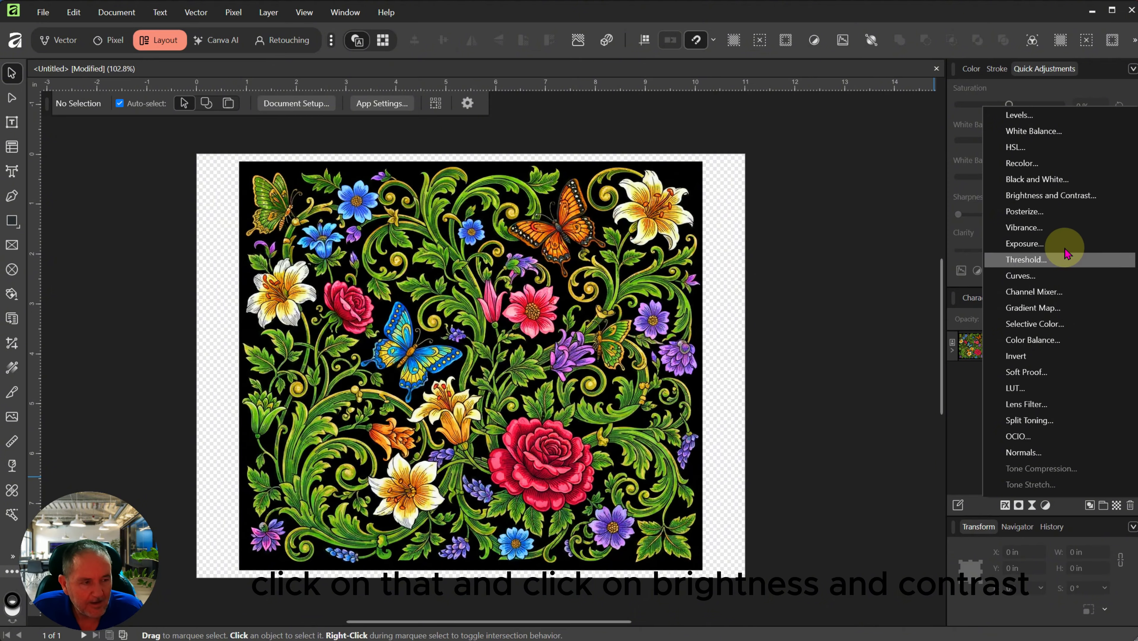
left_click(1057, 196)
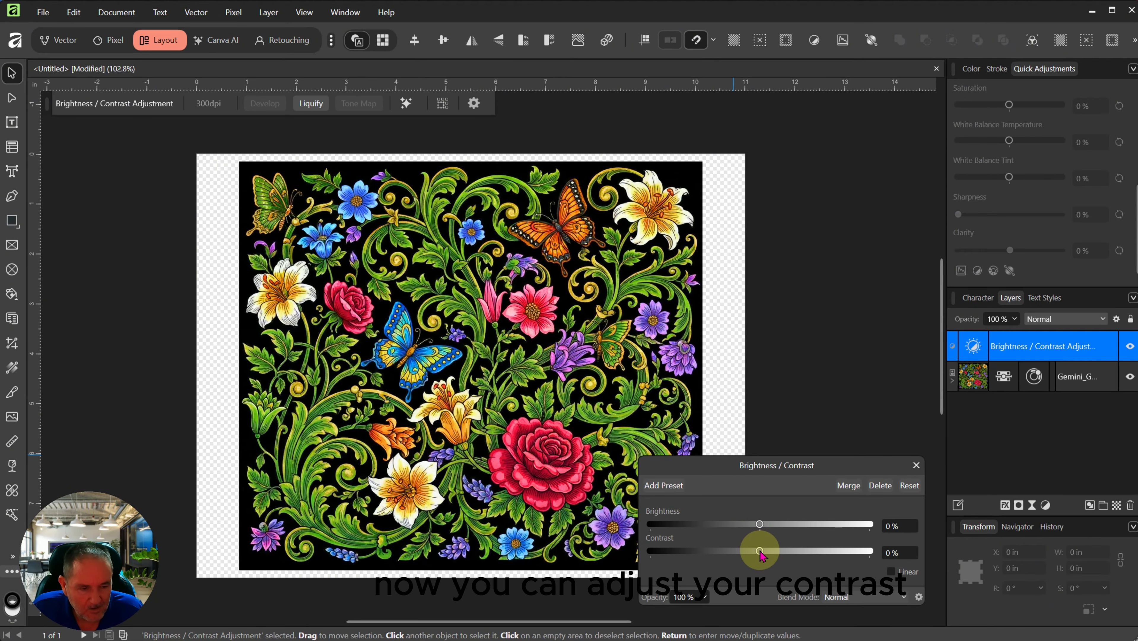
left_click_drag(760, 552, 797, 551)
left_click_drag(759, 525, 773, 556)
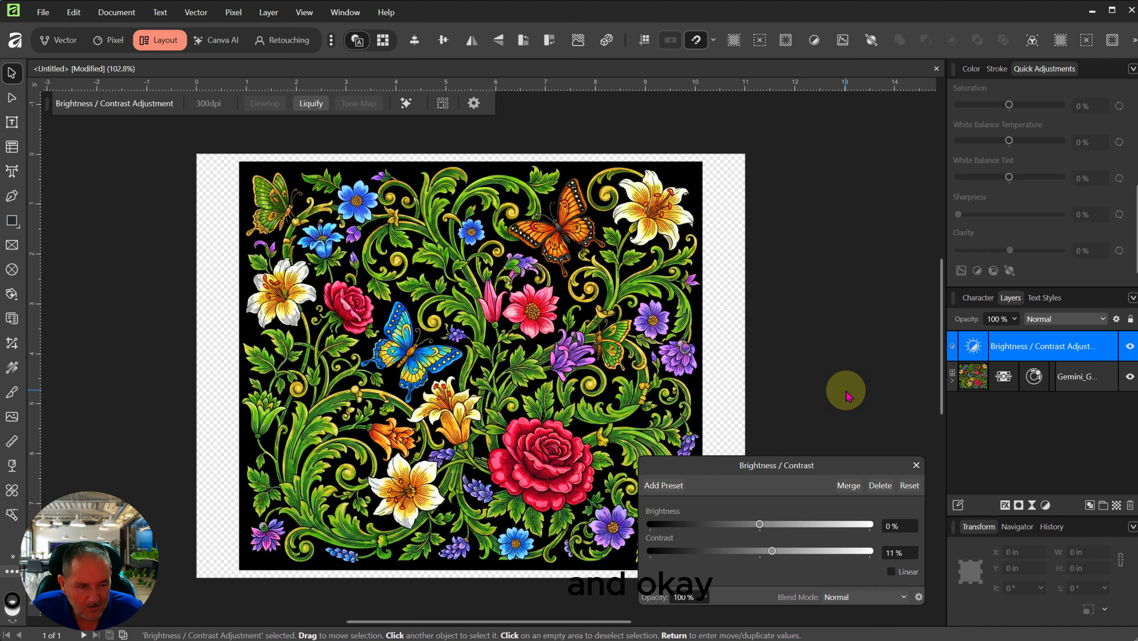
left_click(916, 465)
scroll(517, 315, "up", 1)
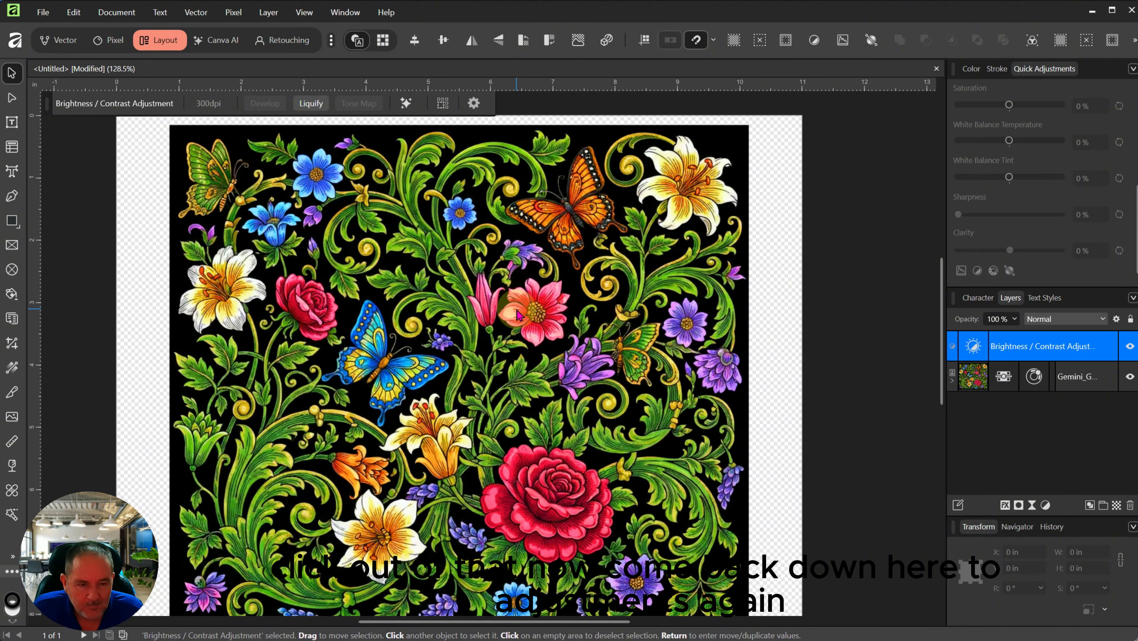
scroll(518, 315, "down", 1)
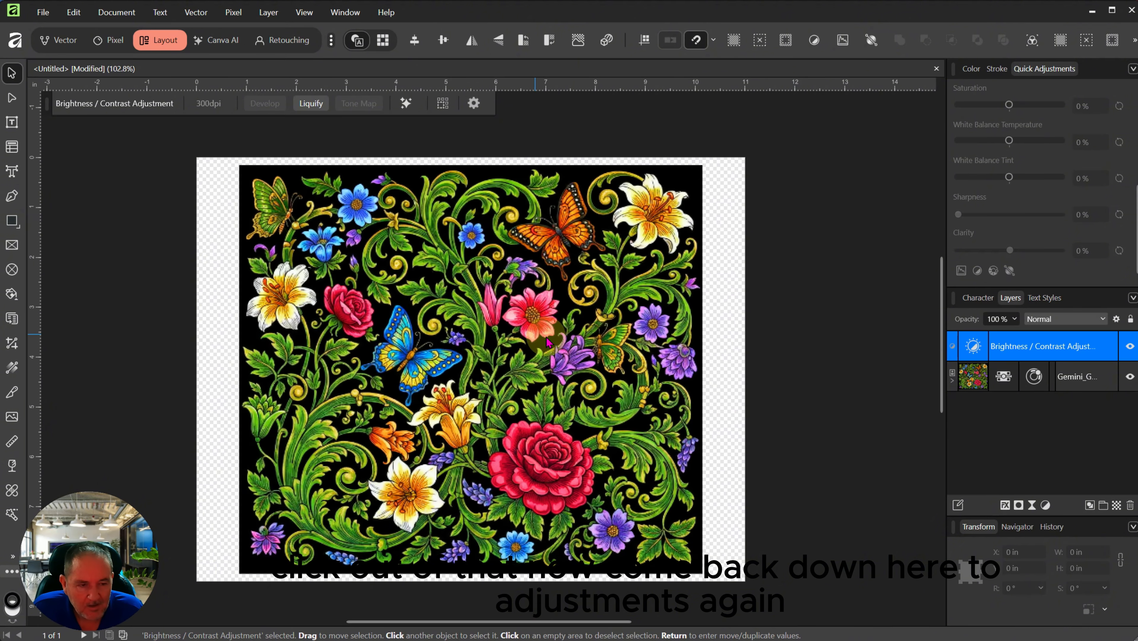
Step: Add a Vibrance adjustment at 40% vibrance and 10% saturation
left_click(1047, 506)
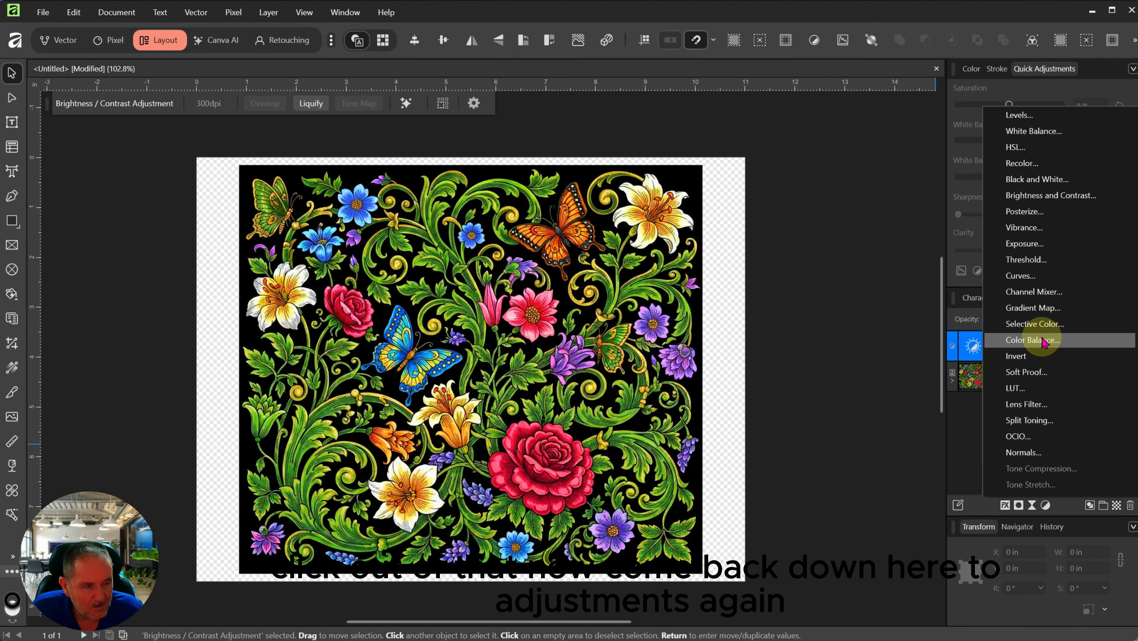
left_click(1033, 229)
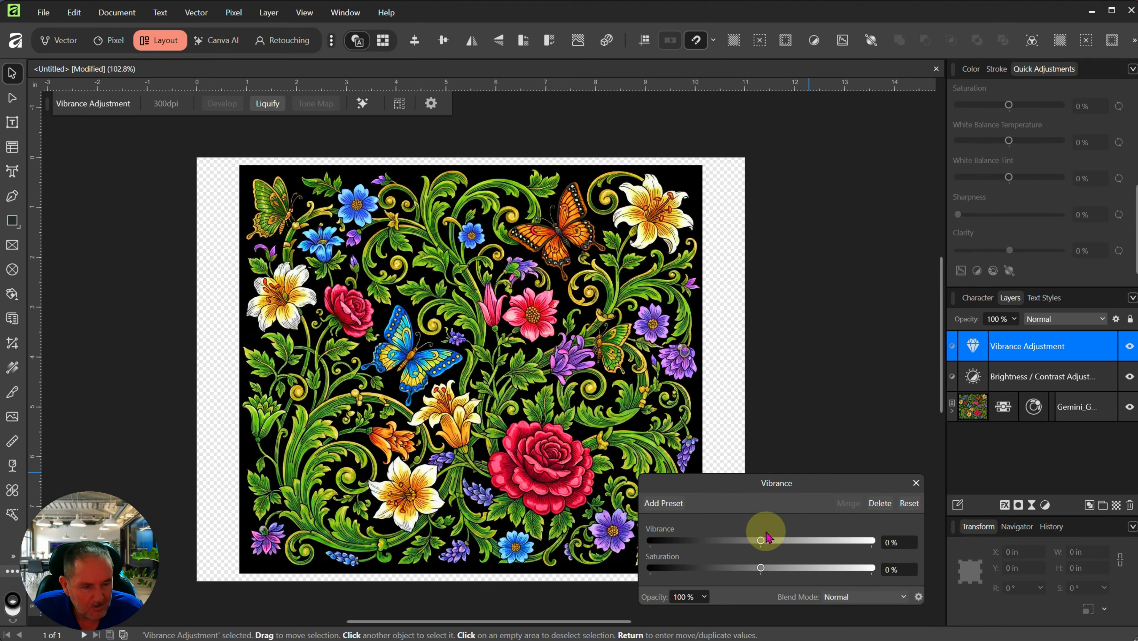
left_click_drag(762, 545, 789, 545)
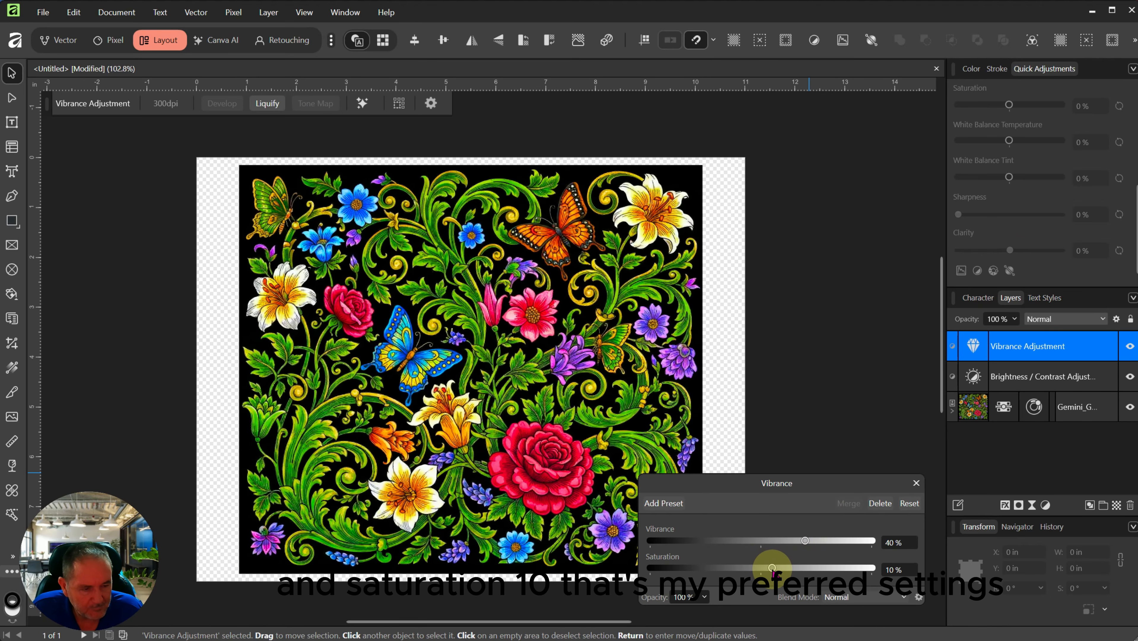
left_click(829, 403)
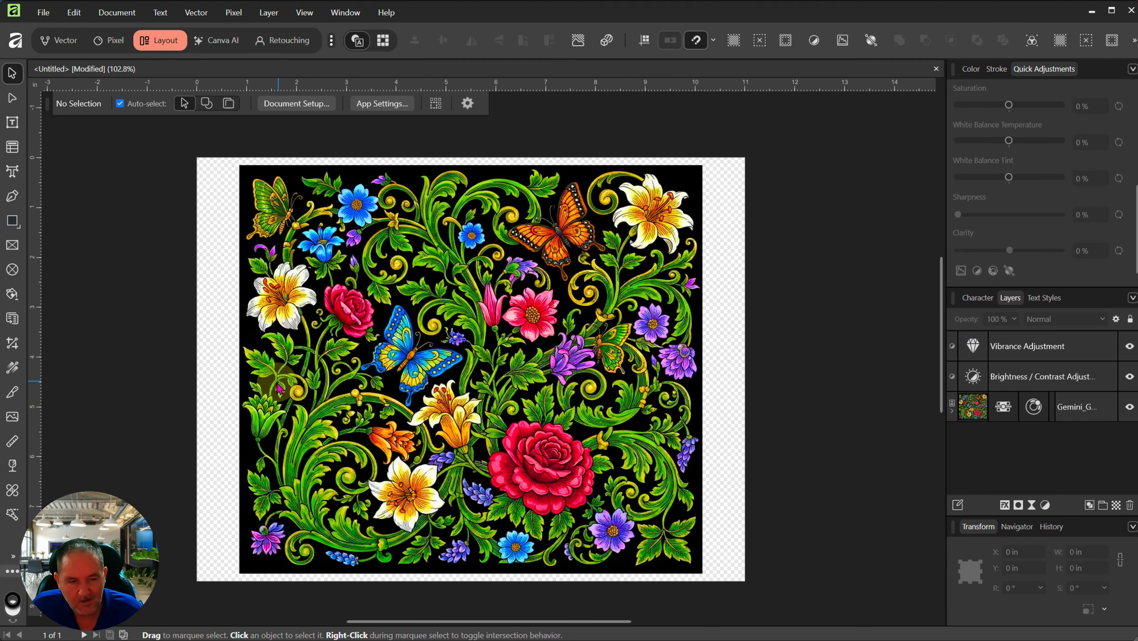
Step: Zoom in and out over the adjusted design, then select the floral image
scroll(290, 393, "up", 1)
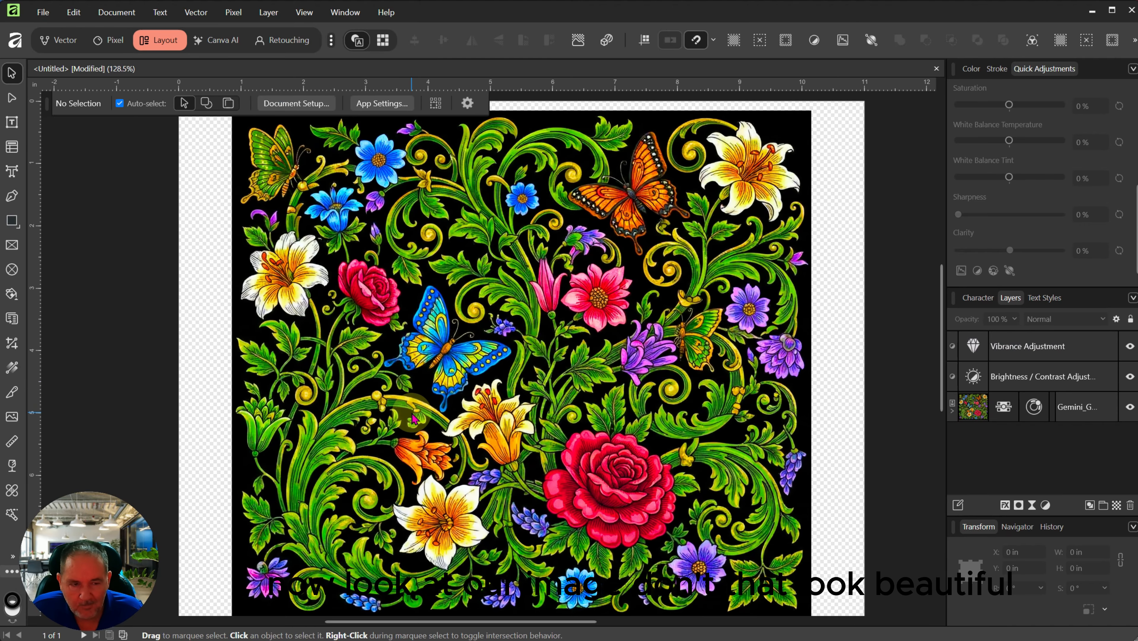
scroll(412, 418, "down", 1)
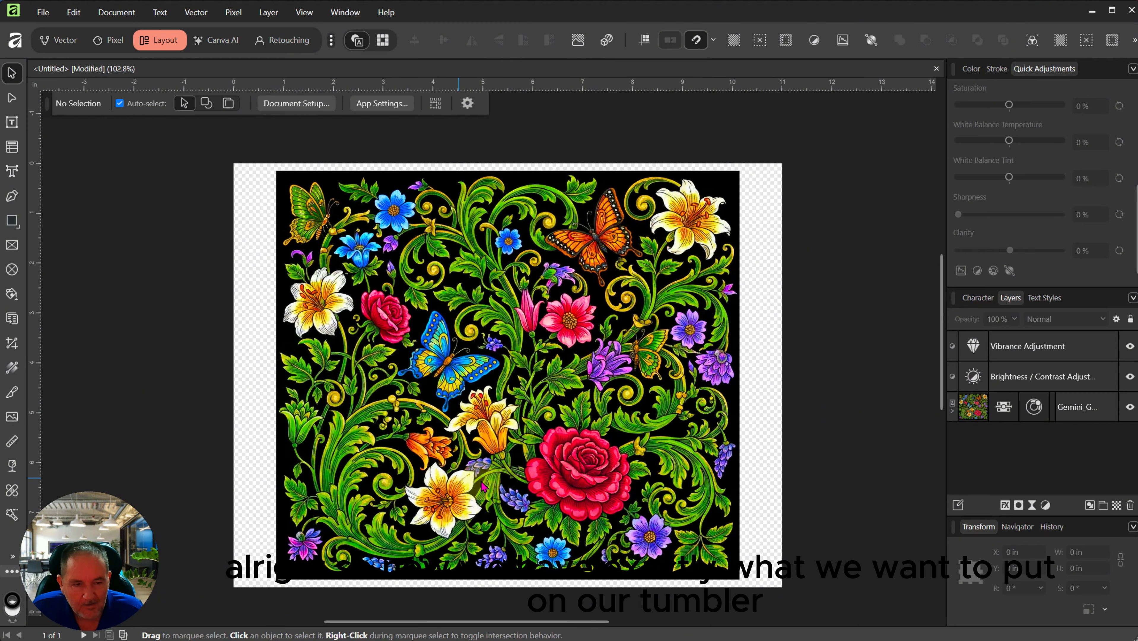
scroll(635, 472, "up", 1)
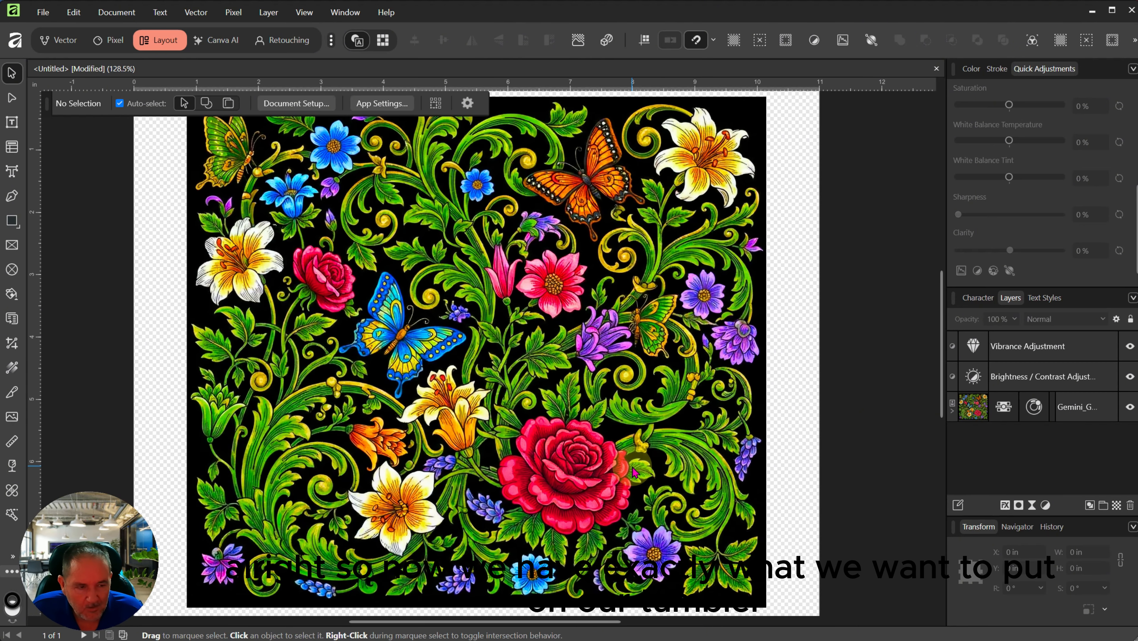
scroll(458, 411, "down", 1)
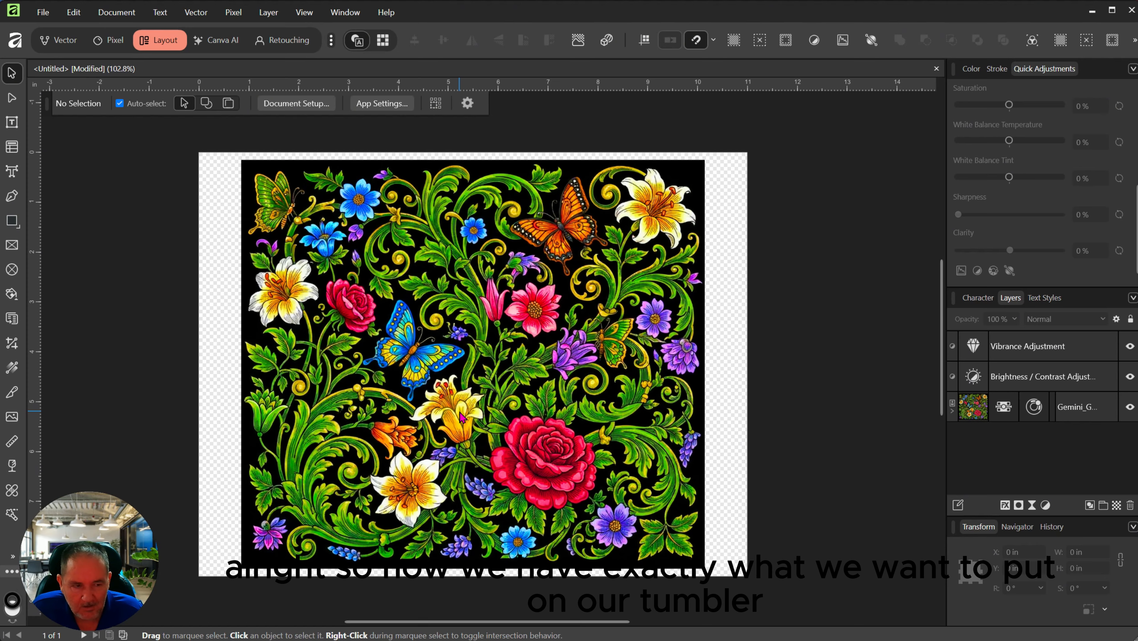
left_click(519, 416)
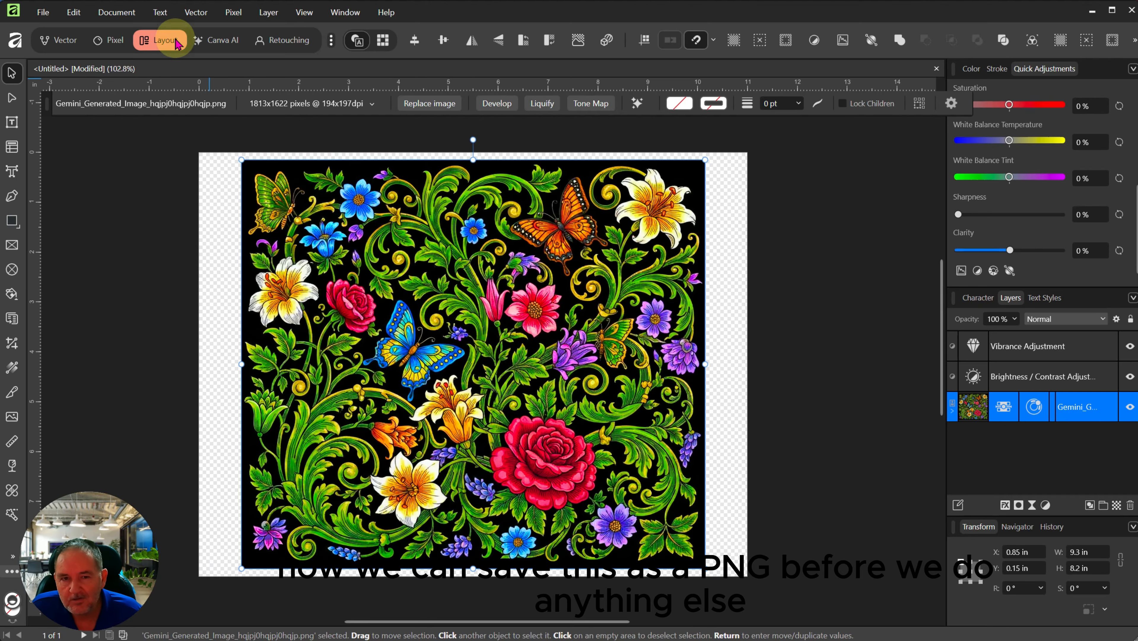
Step: Try PNG export area options, cancel the export, and reselect the floral image
left_click(44, 13)
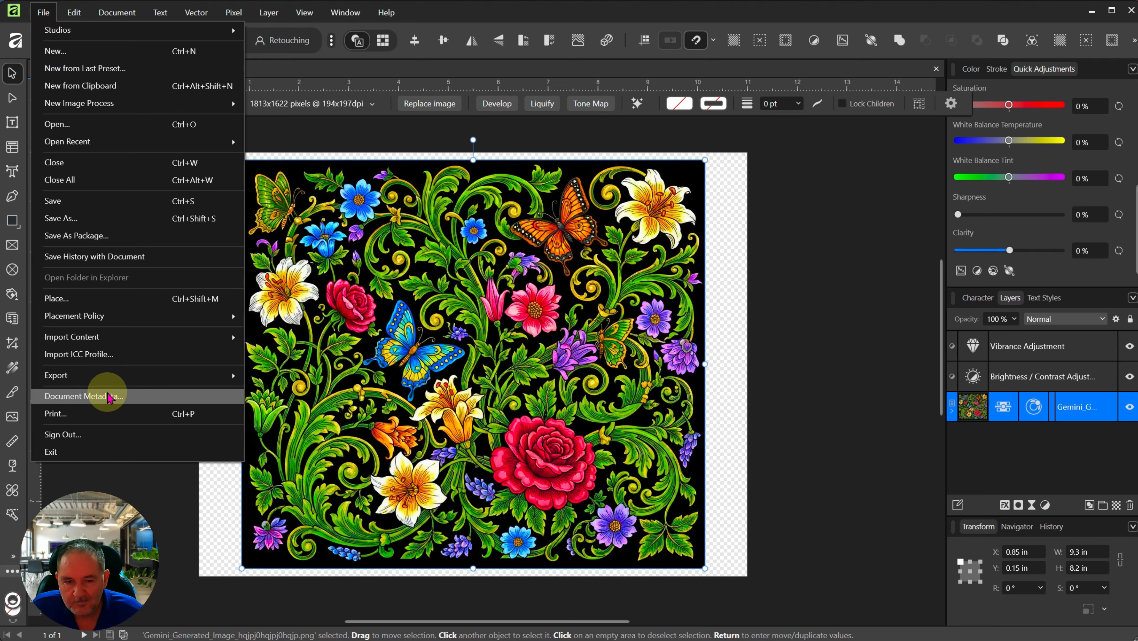
mouse_move(108, 380)
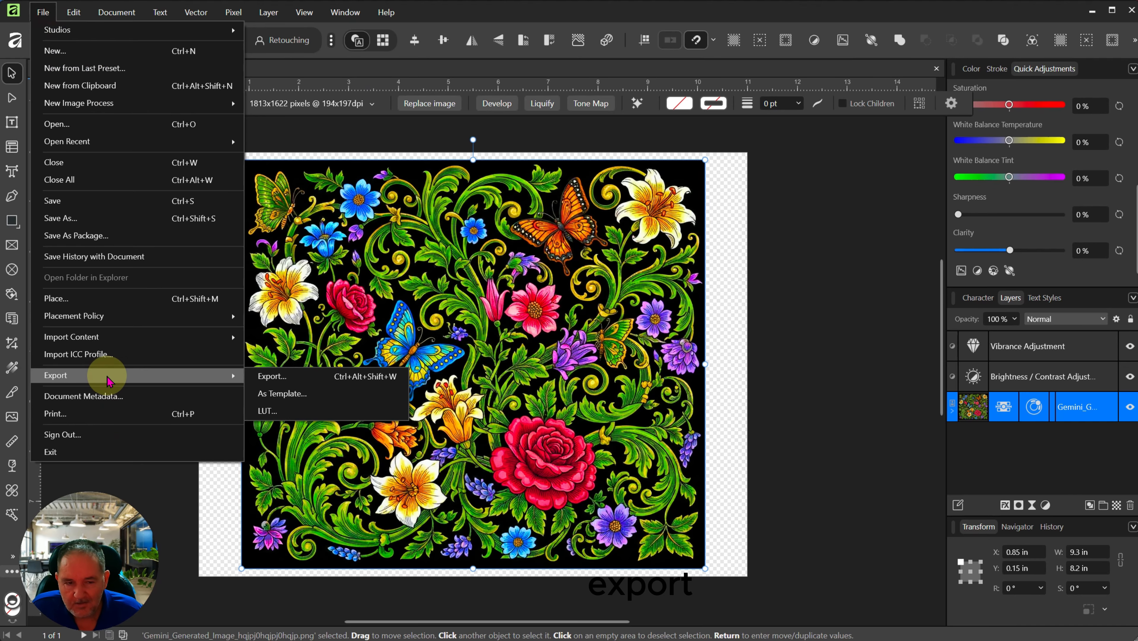
left_click(272, 376)
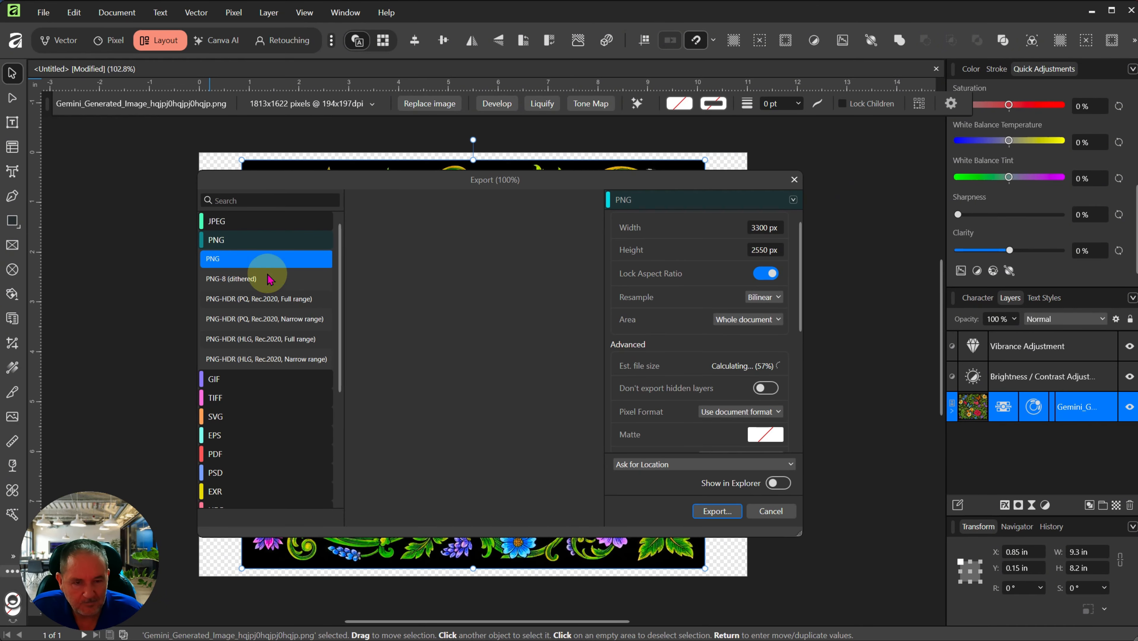
left_click(228, 259)
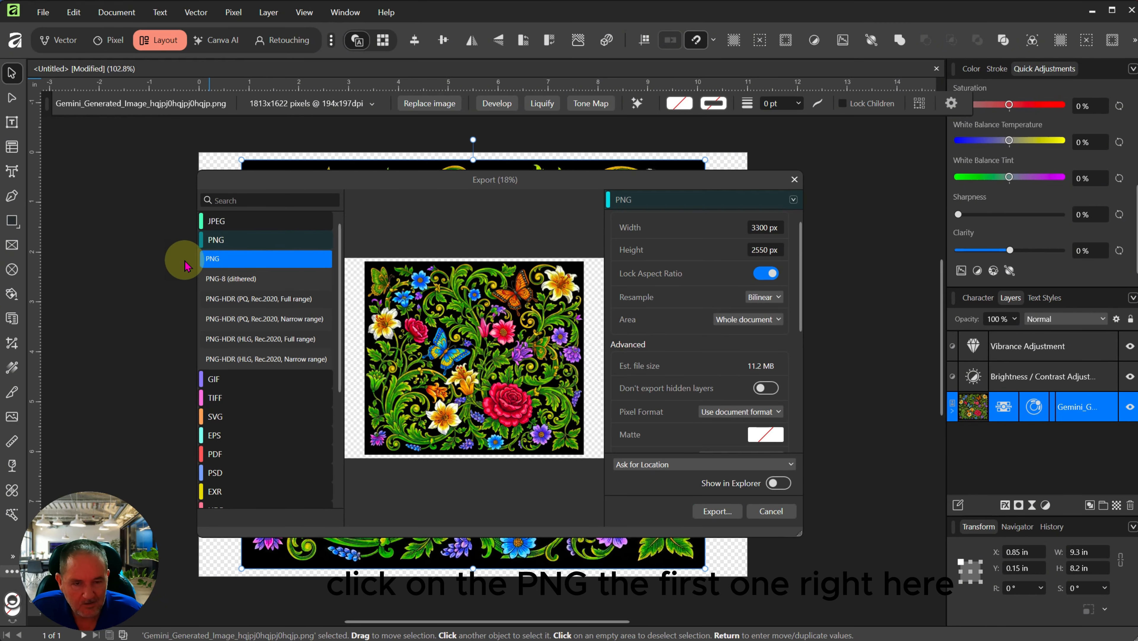
left_click(763, 319)
left_click(761, 351)
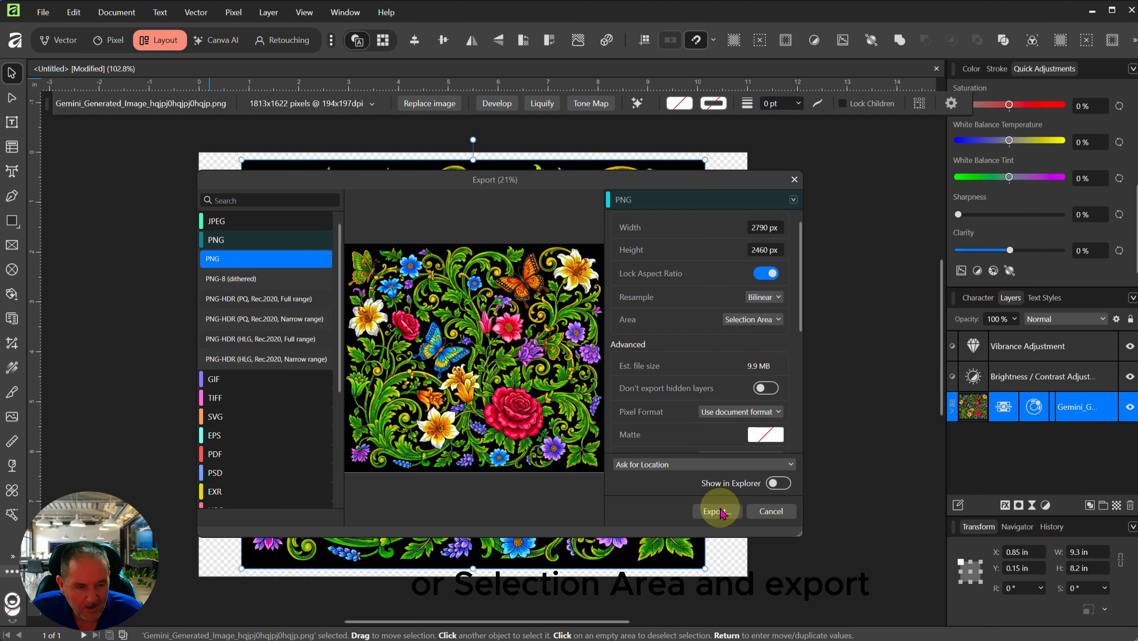
left_click(769, 320)
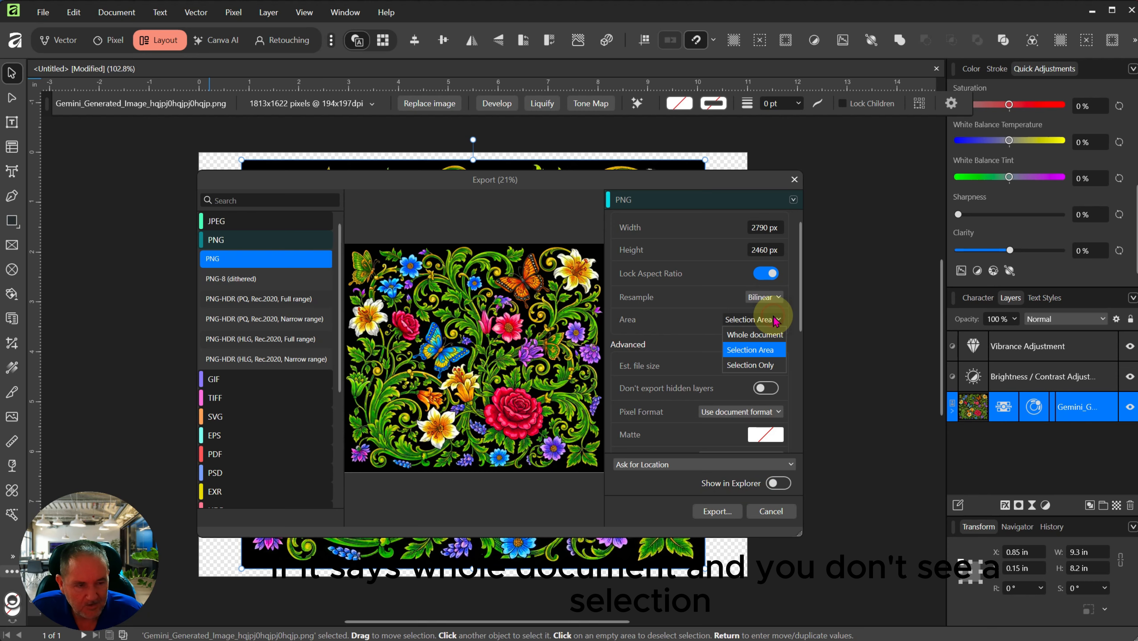
left_click(750, 333)
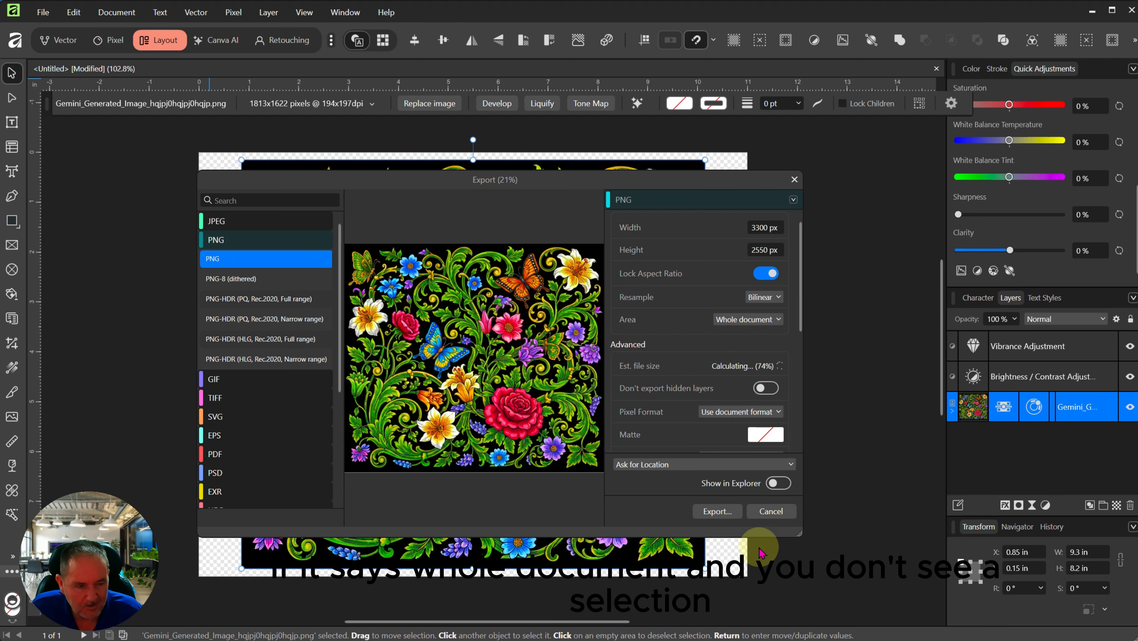
left_click(771, 511)
left_click(218, 330)
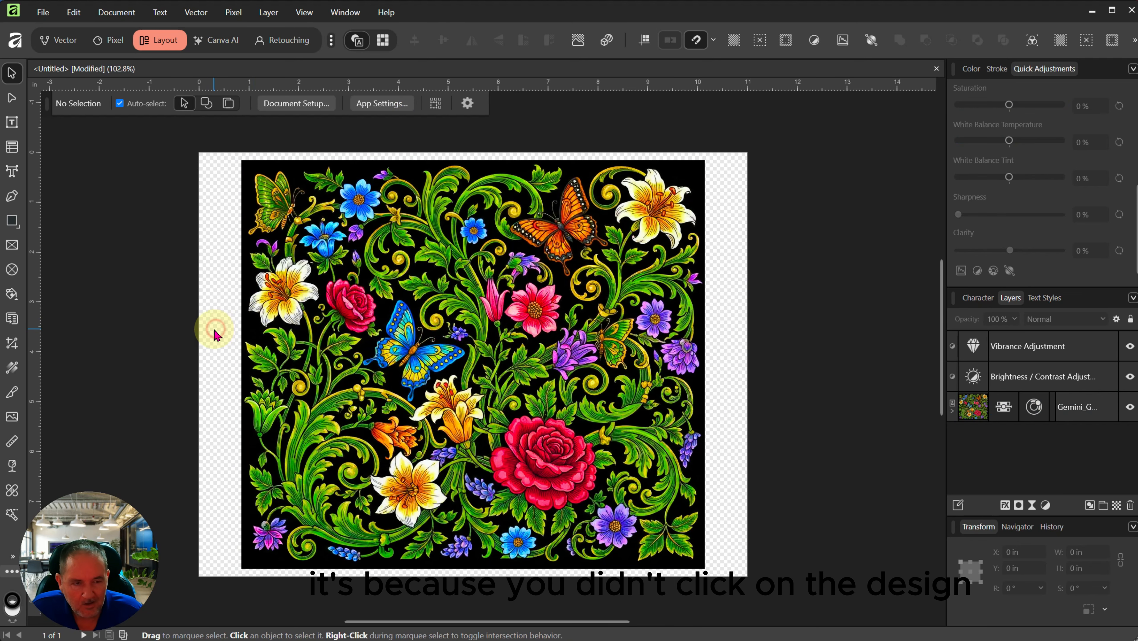
left_click(483, 345)
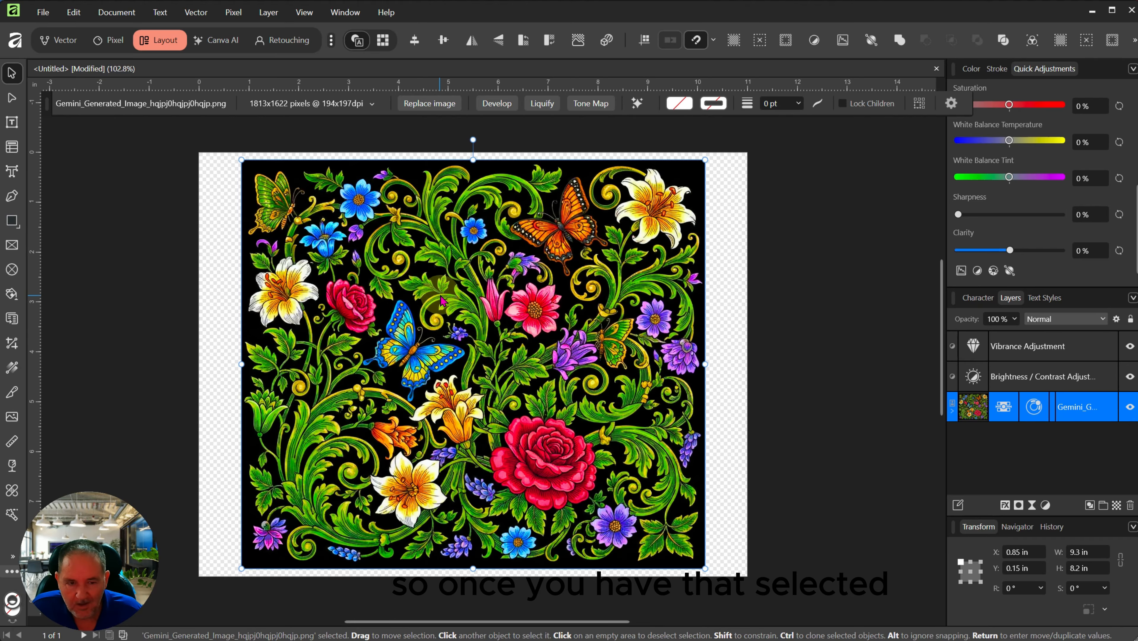
Step: Export the selection area as PNG, overwriting the original Gemini image in Downloads
left_click(43, 13)
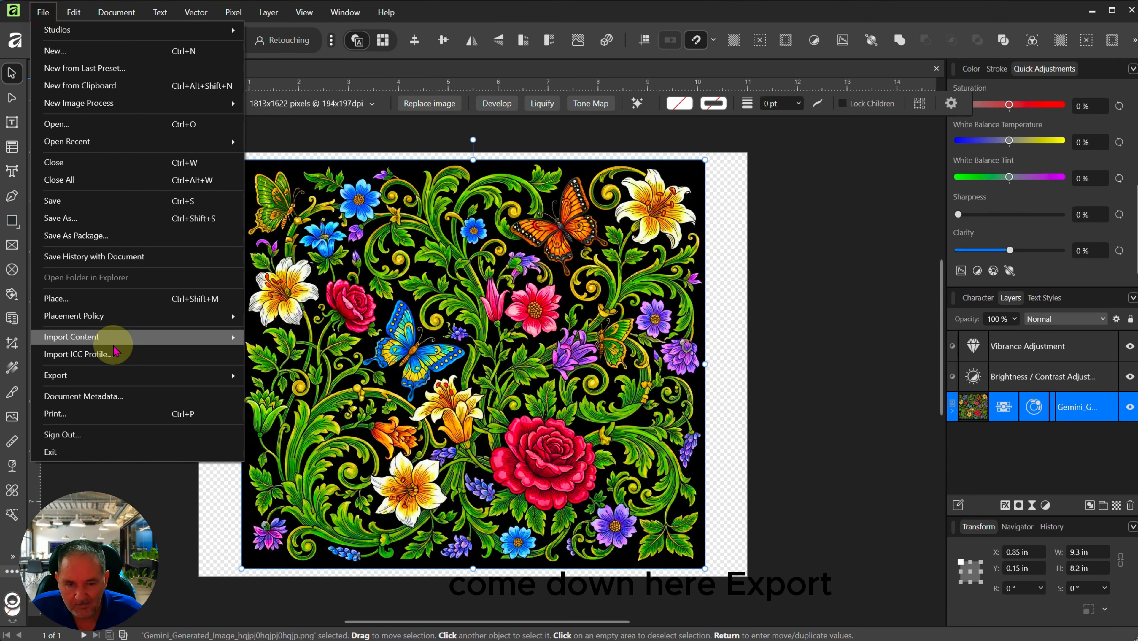
mouse_move(108, 378)
left_click(287, 377)
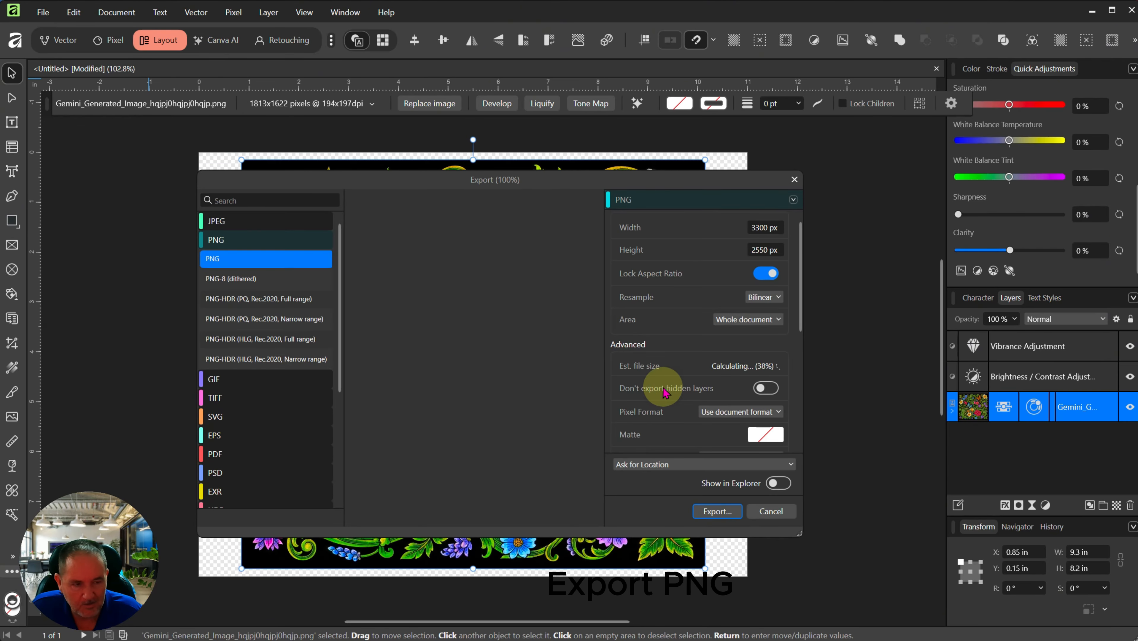
left_click(745, 319)
left_click(745, 334)
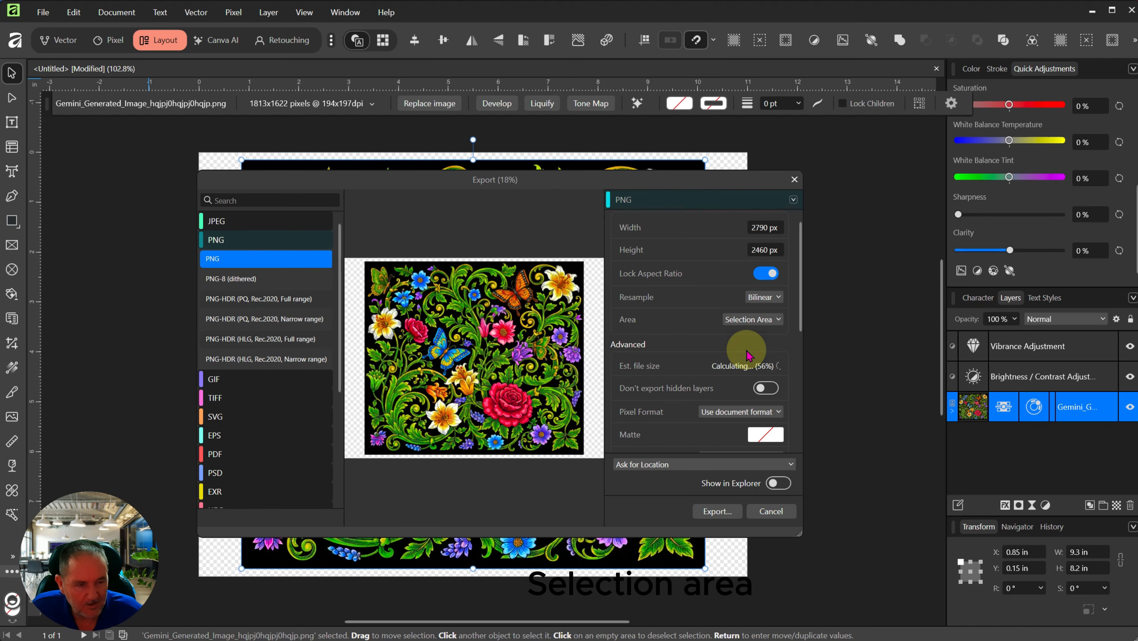
left_click(717, 512)
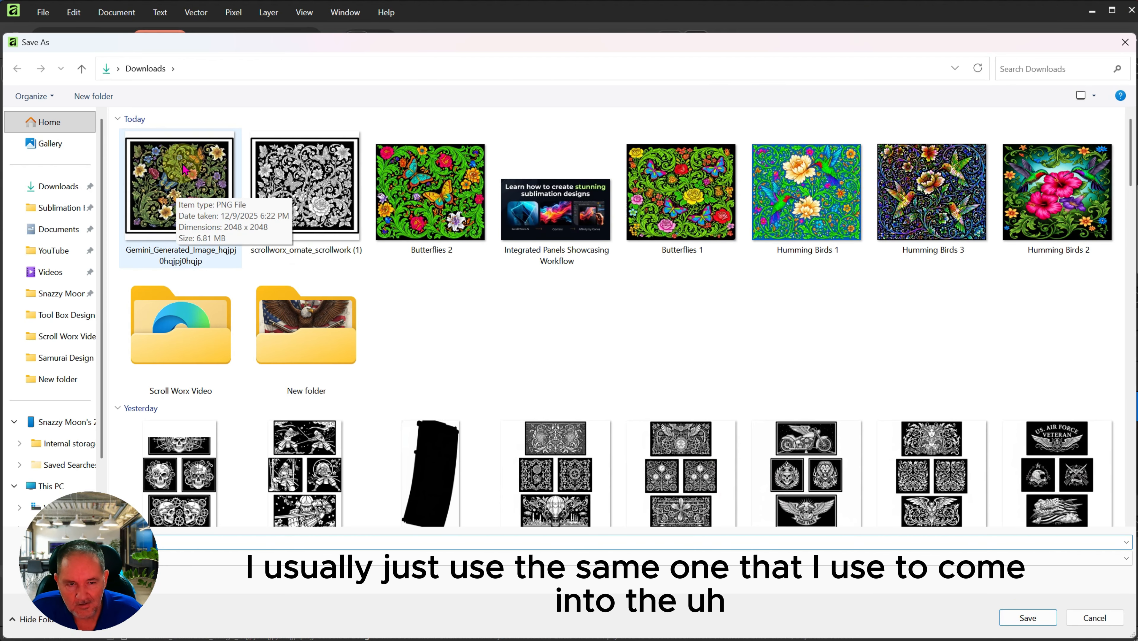
double_click(172, 171)
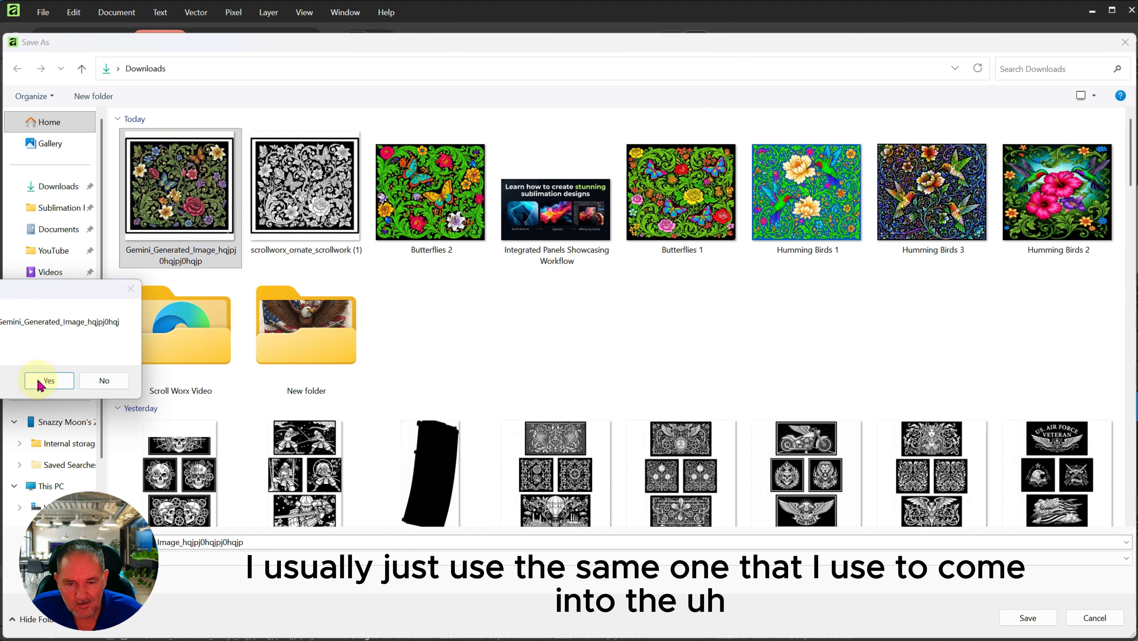
left_click(48, 381)
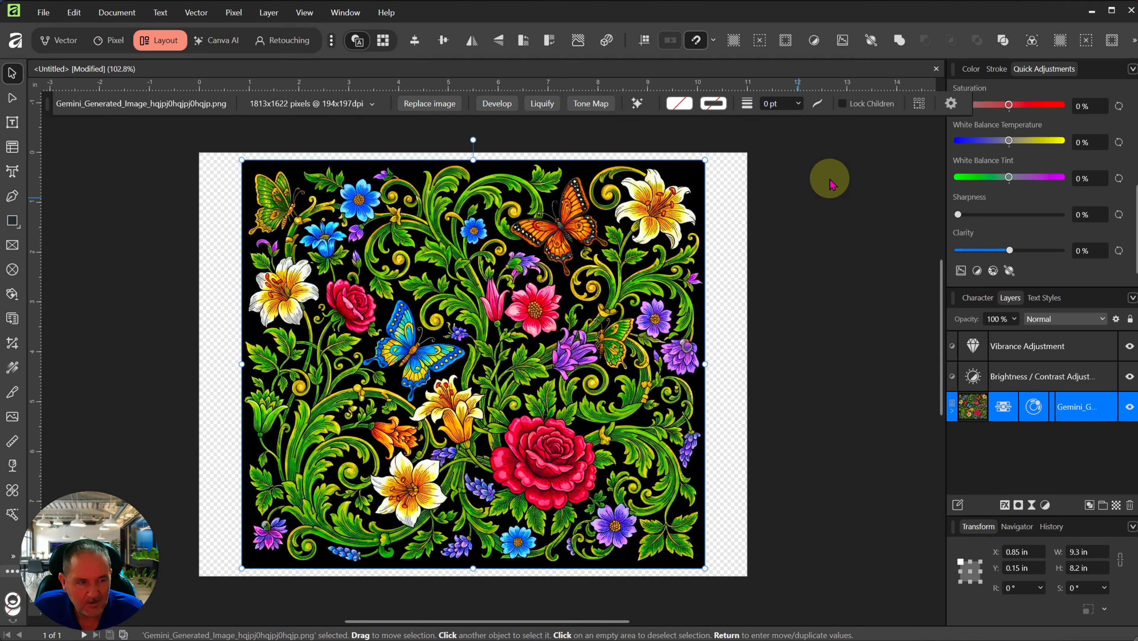
Step: Close the floral document without saving and start a new Letter (ANSI A) document
left_click(936, 69)
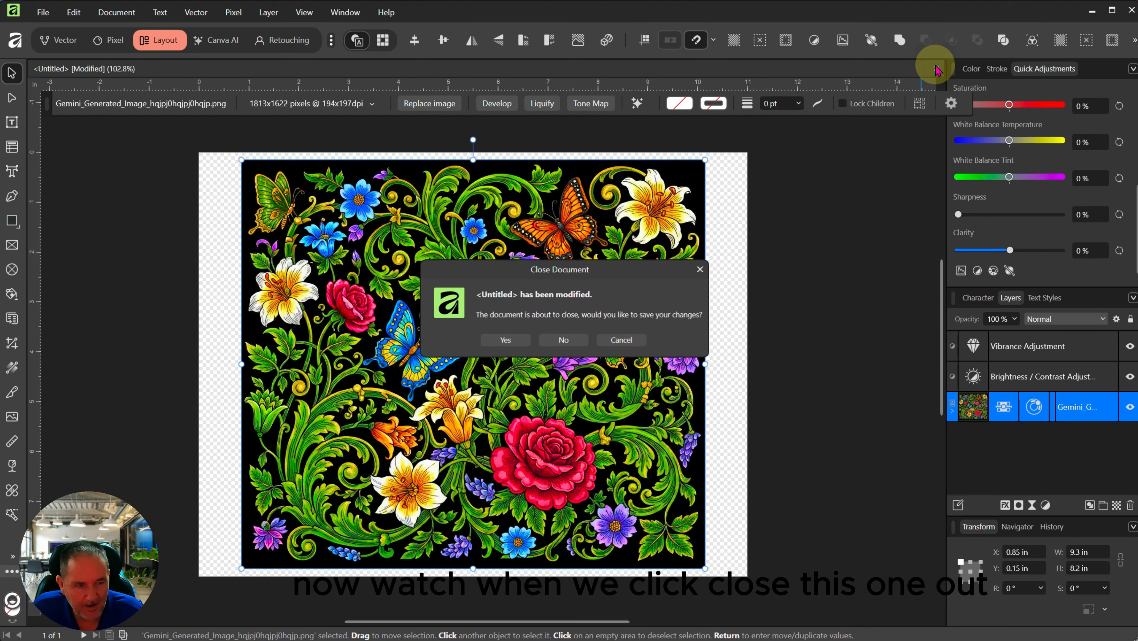
left_click(560, 342)
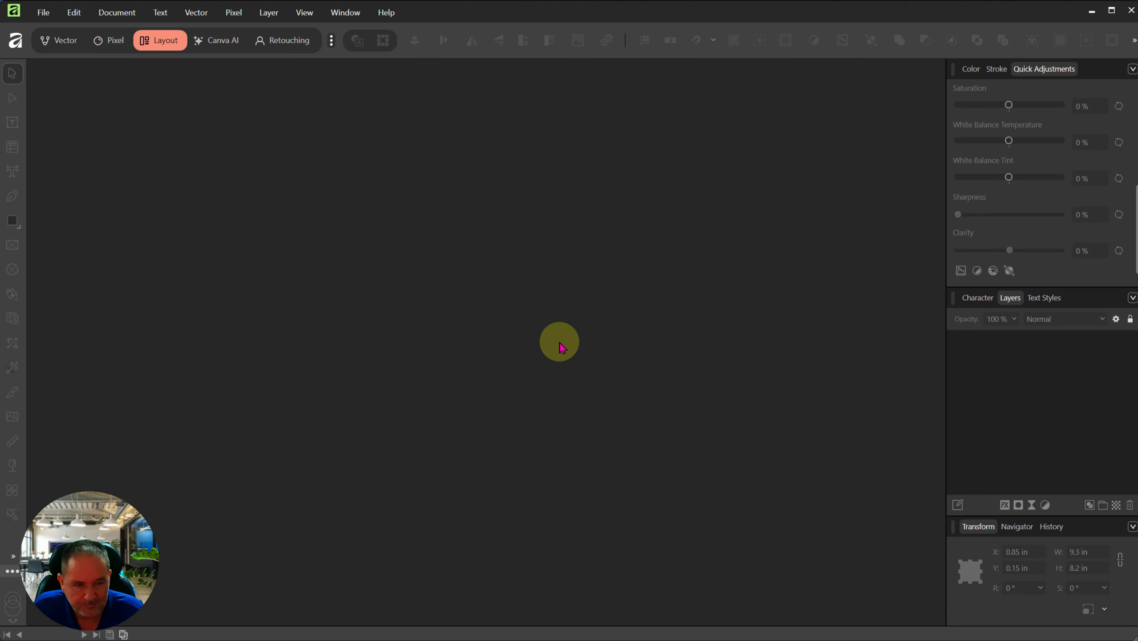
left_click(45, 12)
left_click(54, 50)
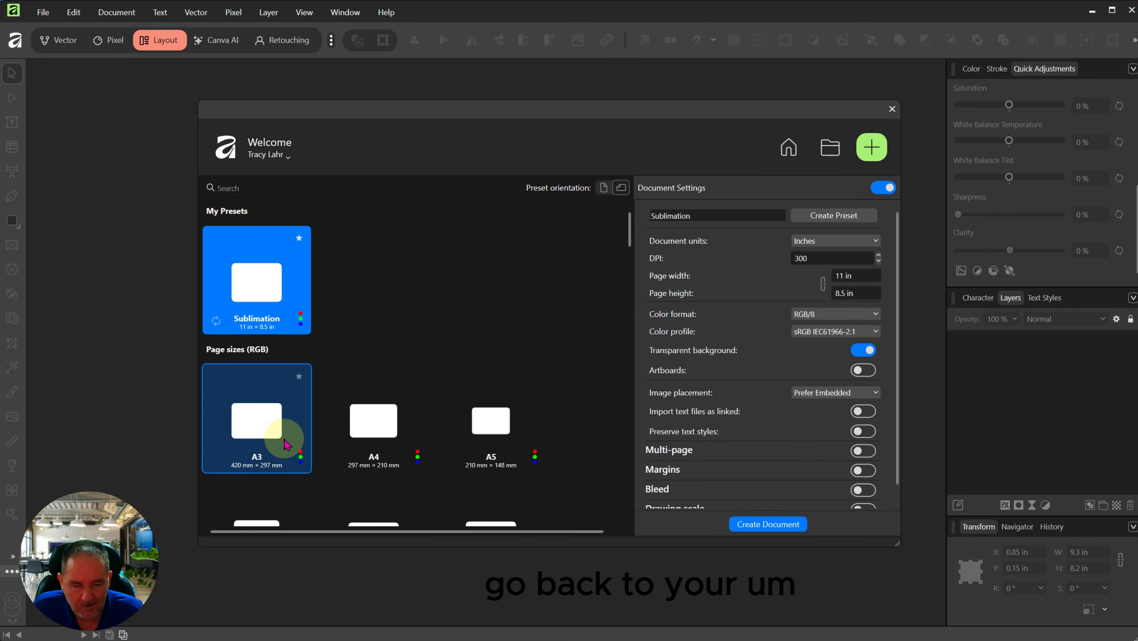
scroll(266, 440, "down", 2)
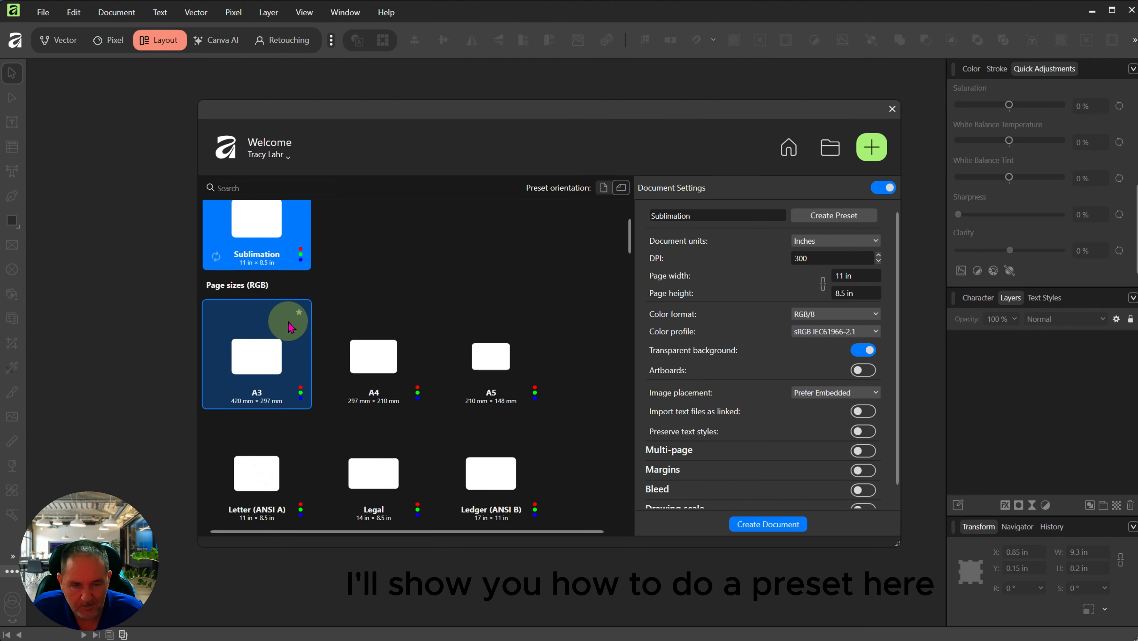
left_click(259, 479)
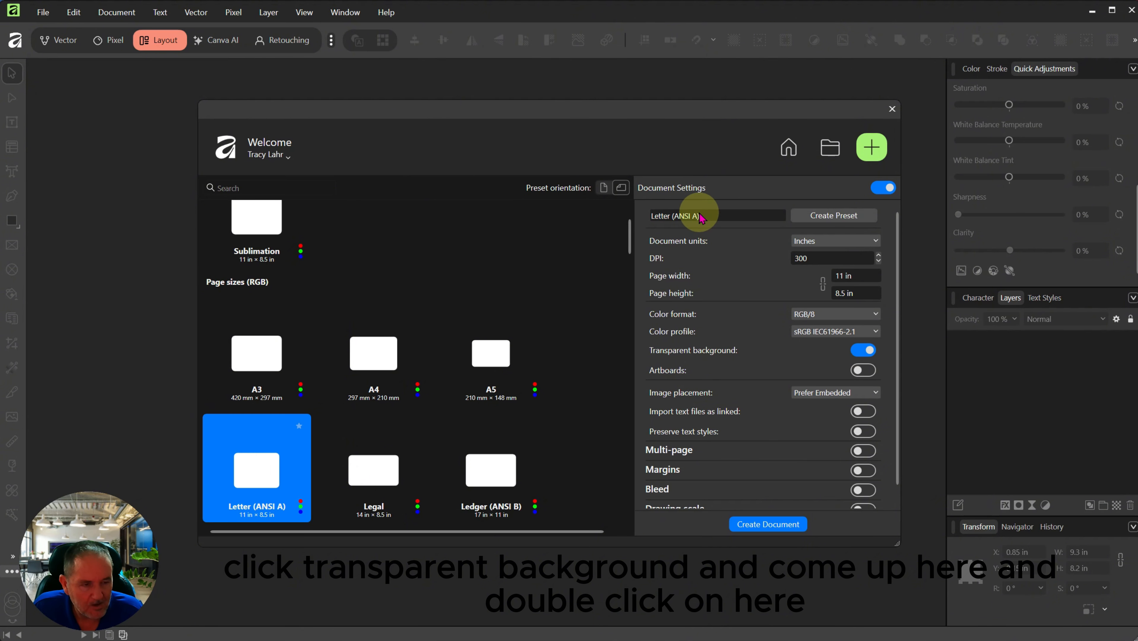
Step: Save the 11 × 8.5 in settings as the '20 oz Tumbler' preset and create a blank document from it
double_click(689, 215)
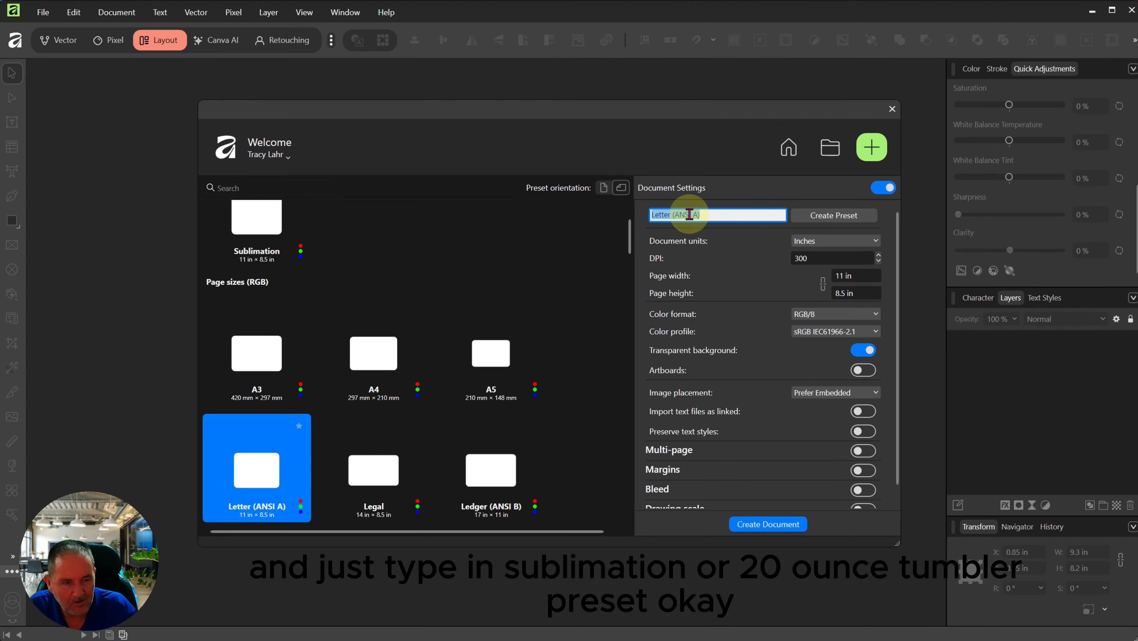
type("20 oz Tumbler")
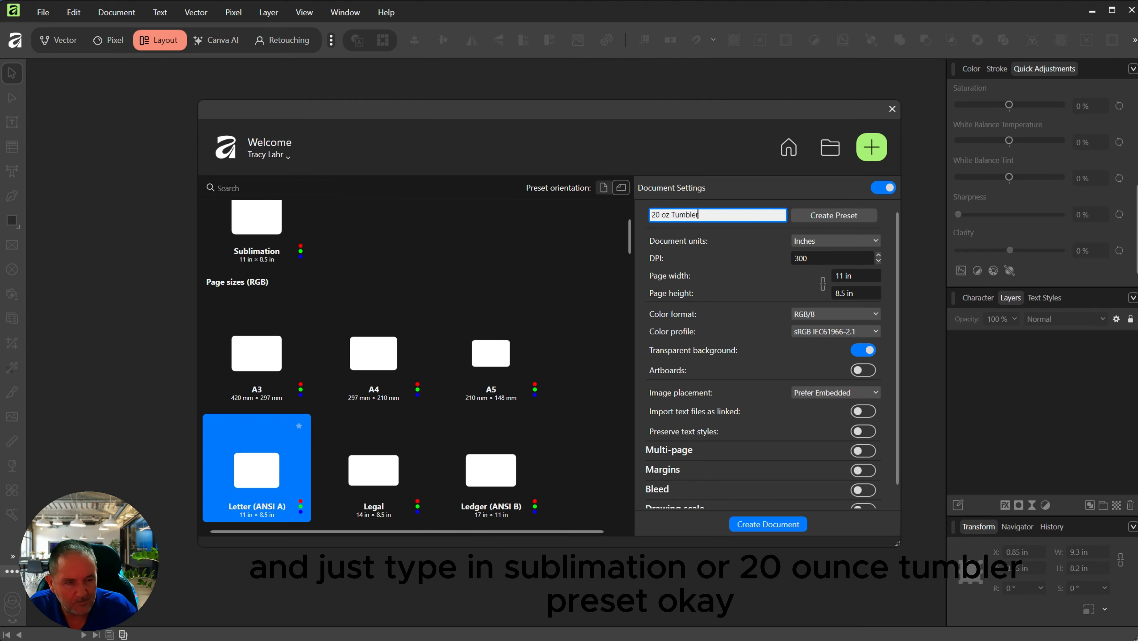
left_click(841, 219)
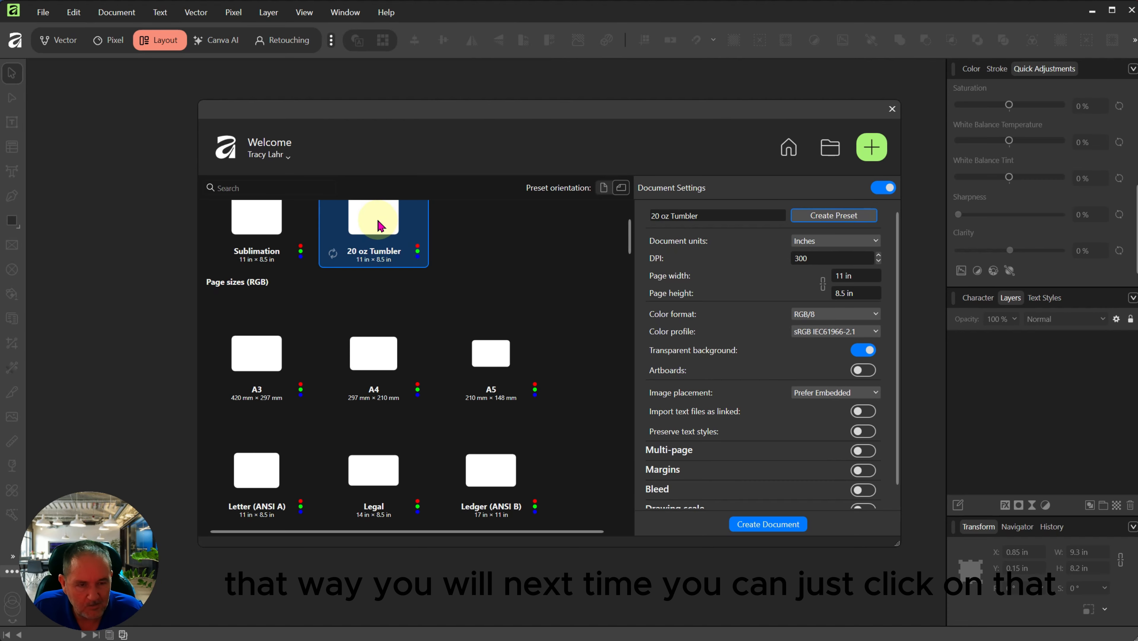
left_click(357, 206)
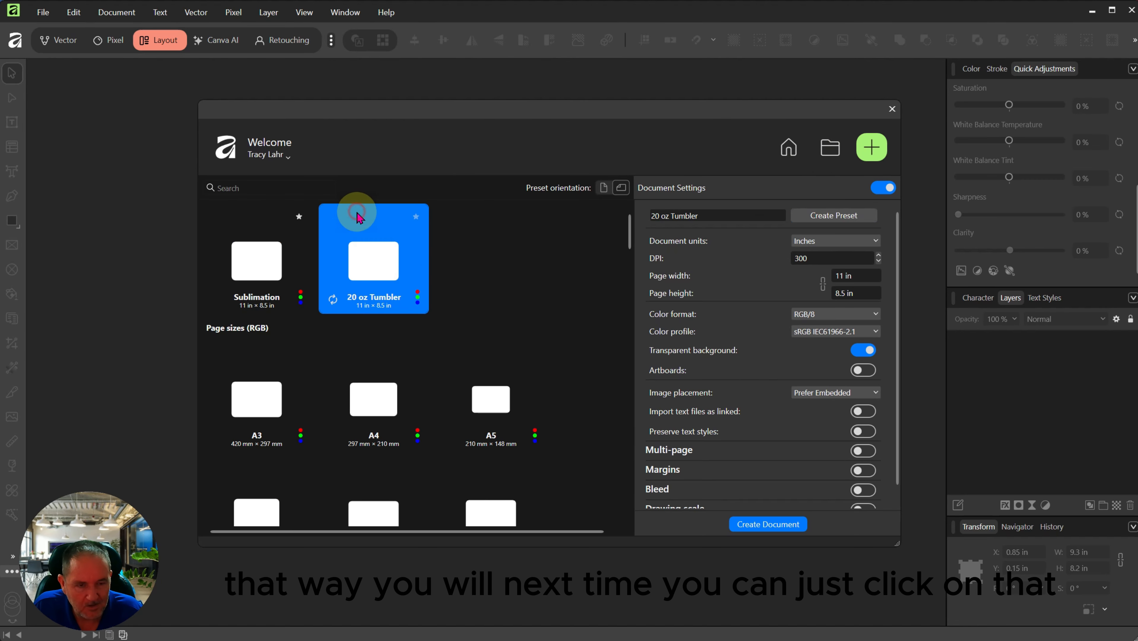
left_click(761, 524)
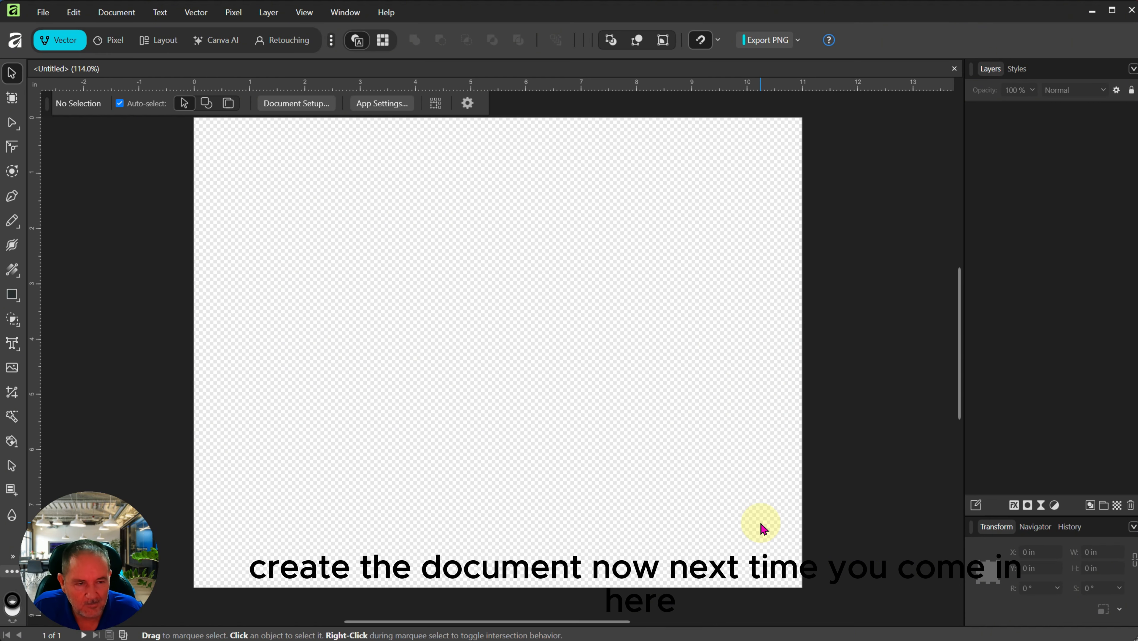
Step: Close the blank document and create a new one from the 20 oz Tumbler preset
left_click(954, 68)
left_click(43, 12)
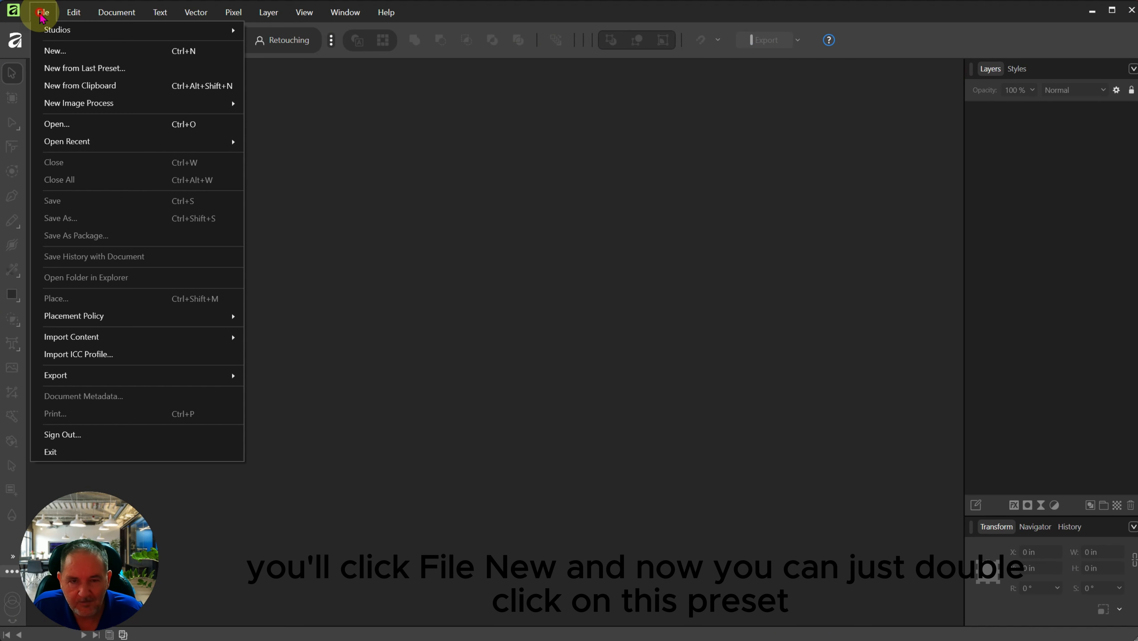
left_click(63, 54)
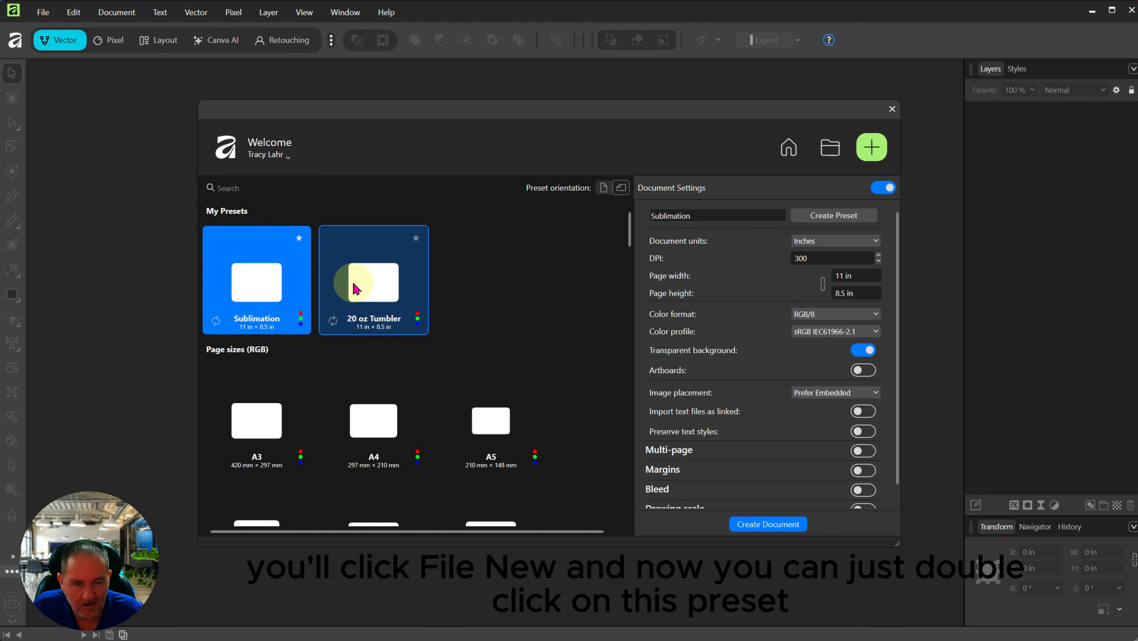
double_click(370, 296)
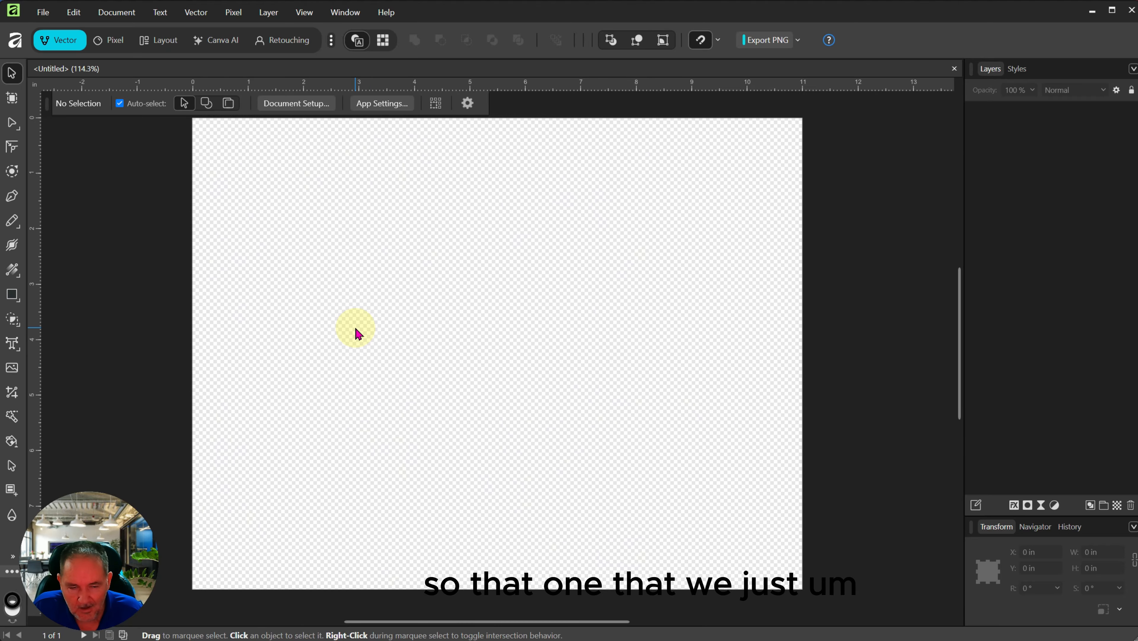
Step: Place the Gemini flower PNG from Downloads centred on the page at 9.3 × 8.2 in, 300 dpi
left_click(15, 370)
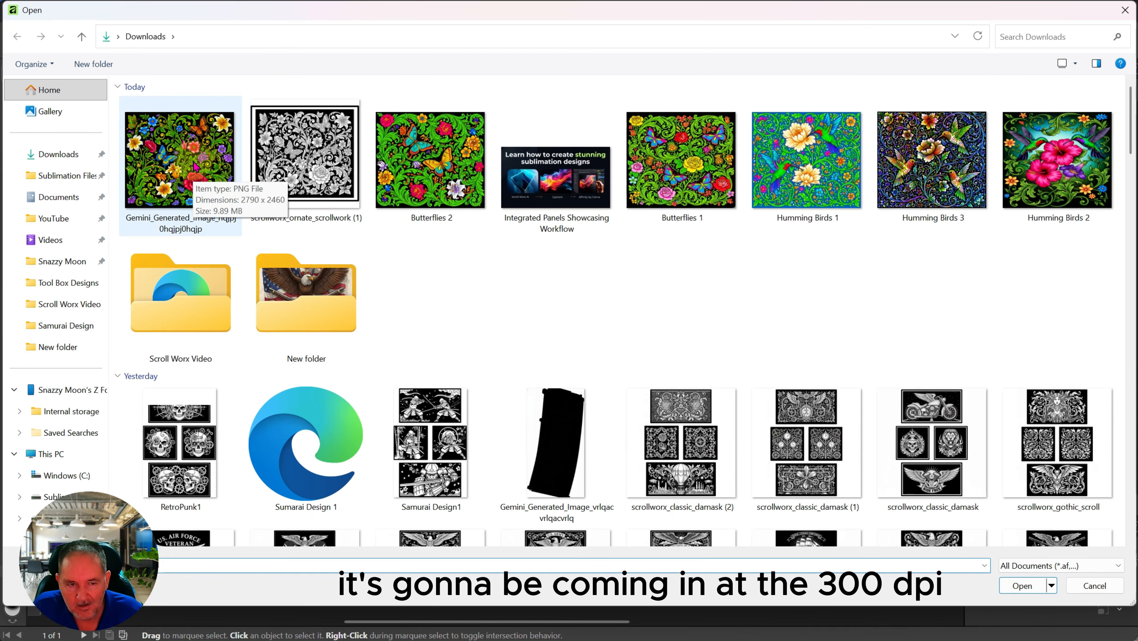
double_click(195, 167)
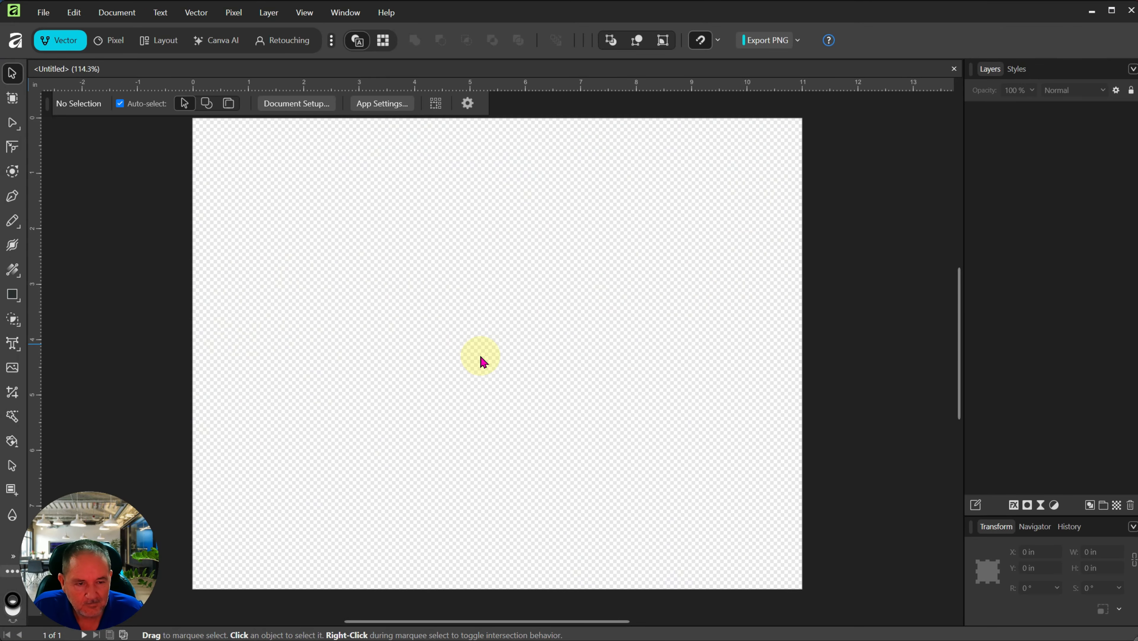
left_click(498, 352)
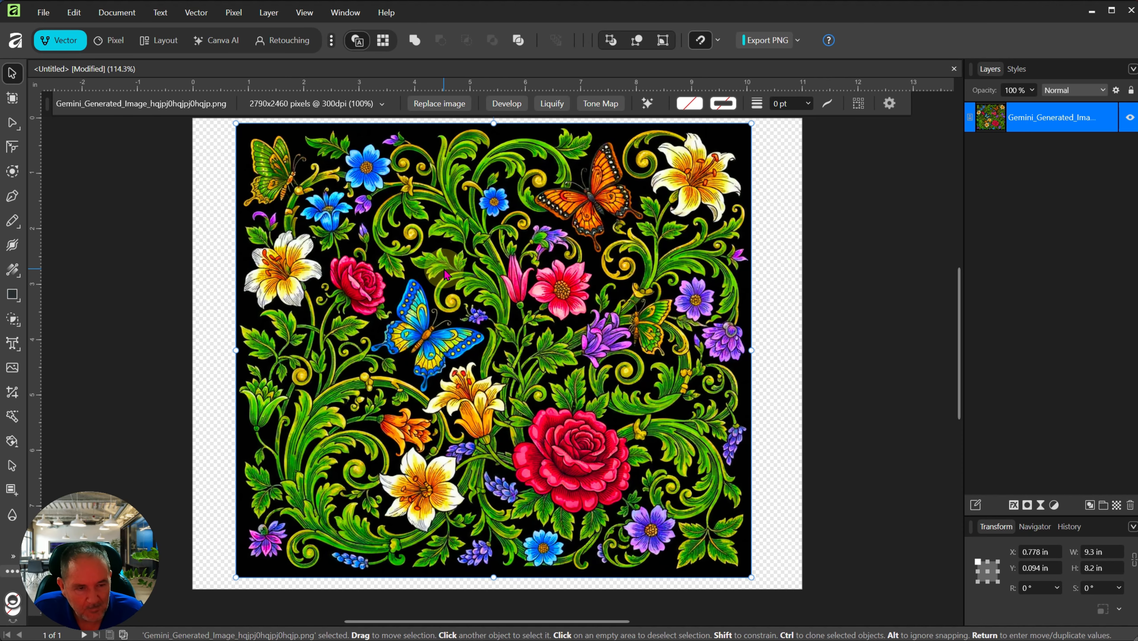
scroll(436, 272, "down", 1)
scroll(438, 269, "up", 1)
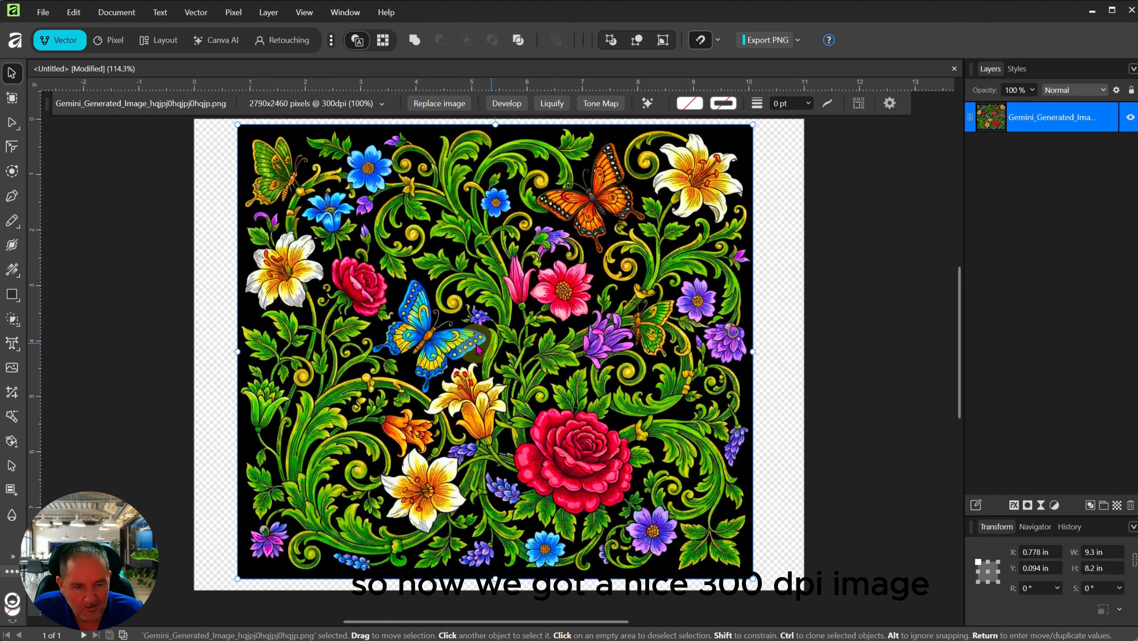
scroll(462, 348, "up", 1)
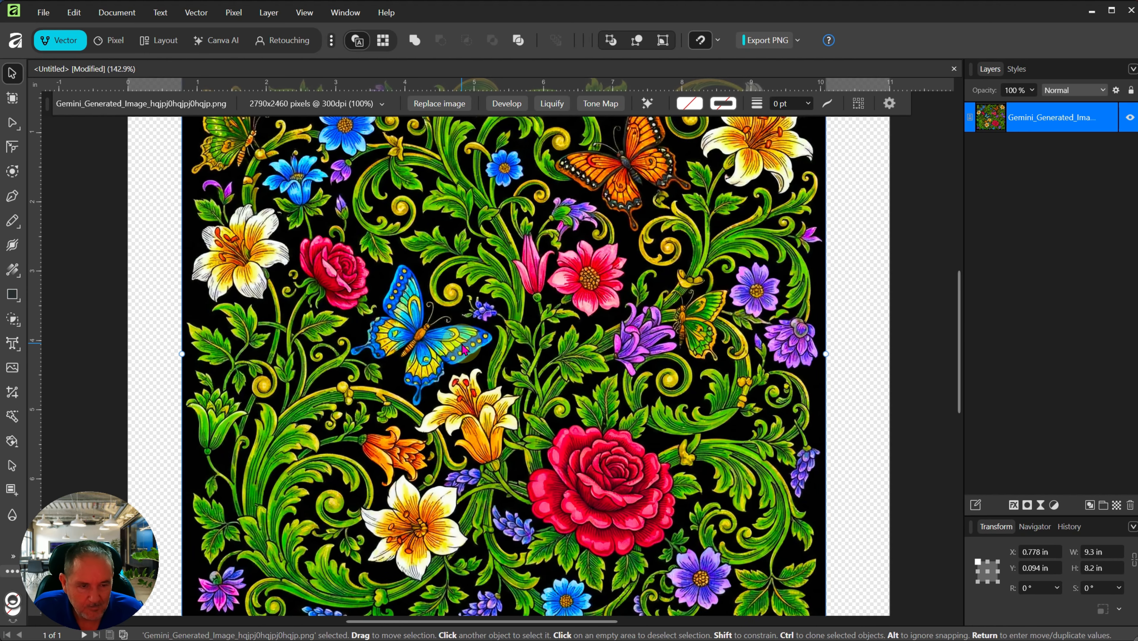
scroll(463, 346, "down", 1)
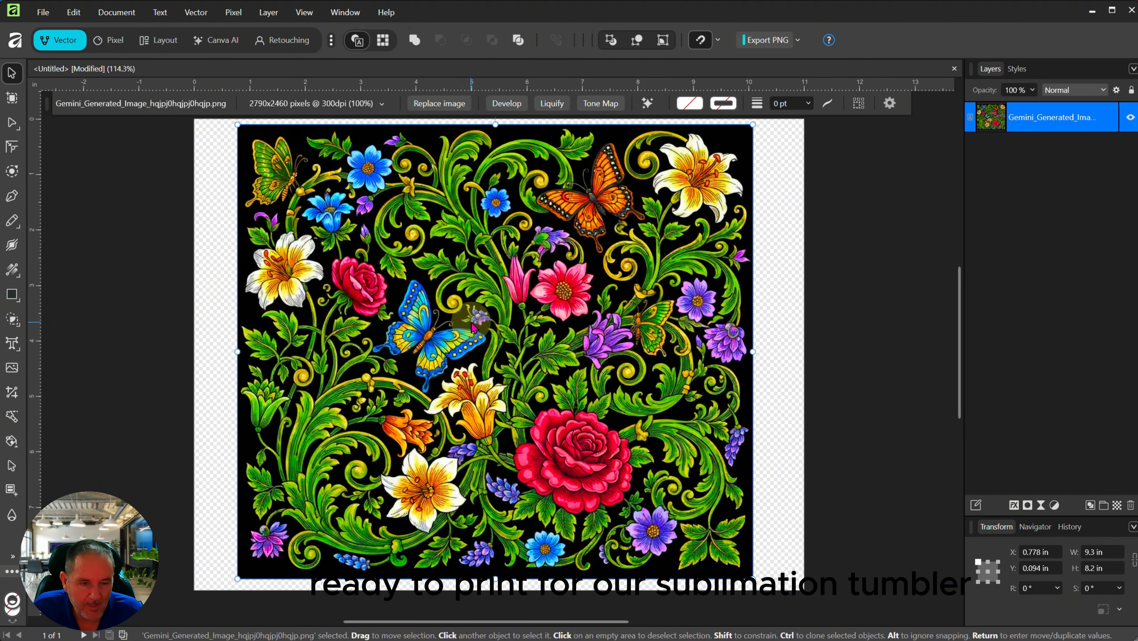
scroll(399, 323, "down", 1)
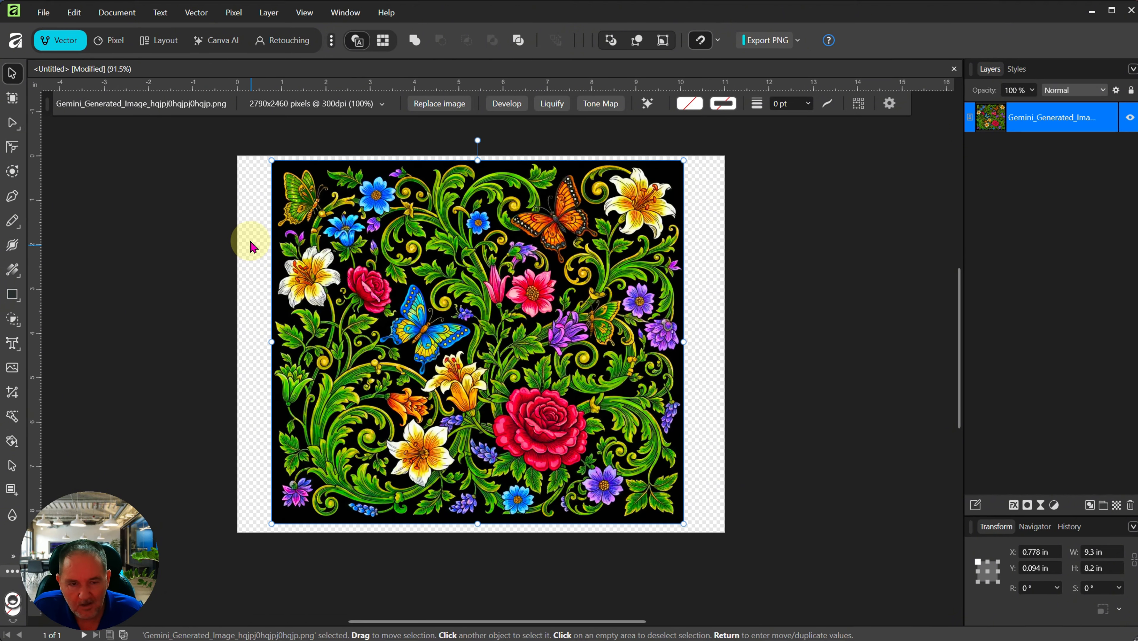
Step: Change the page to portrait orientation in Document Setup, then reselect the flower image
left_click(252, 258)
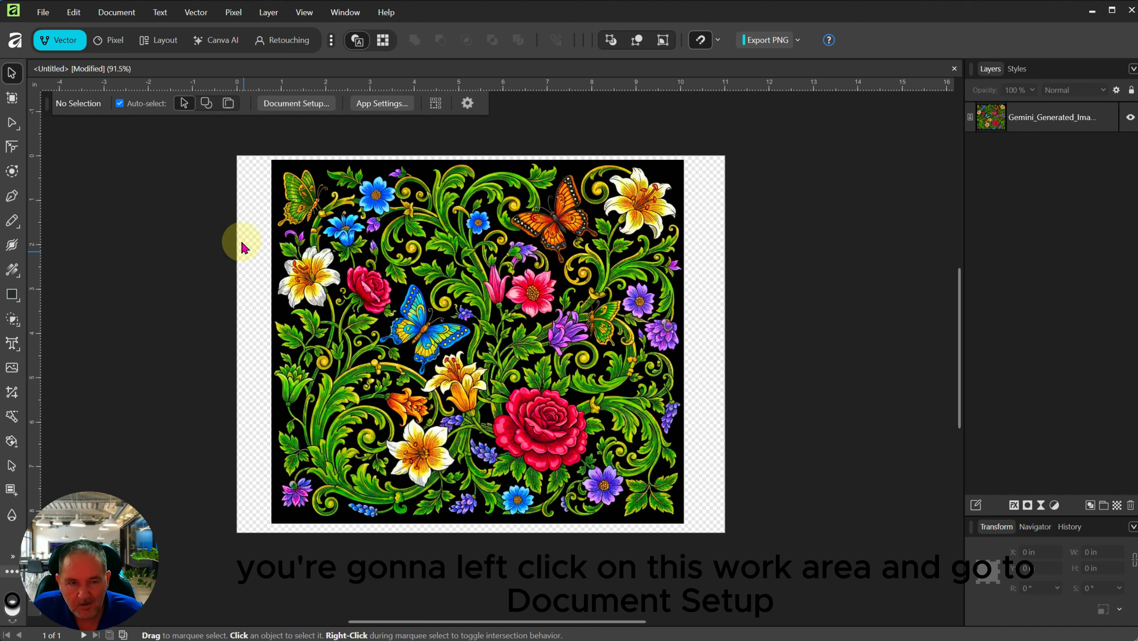
left_click(300, 106)
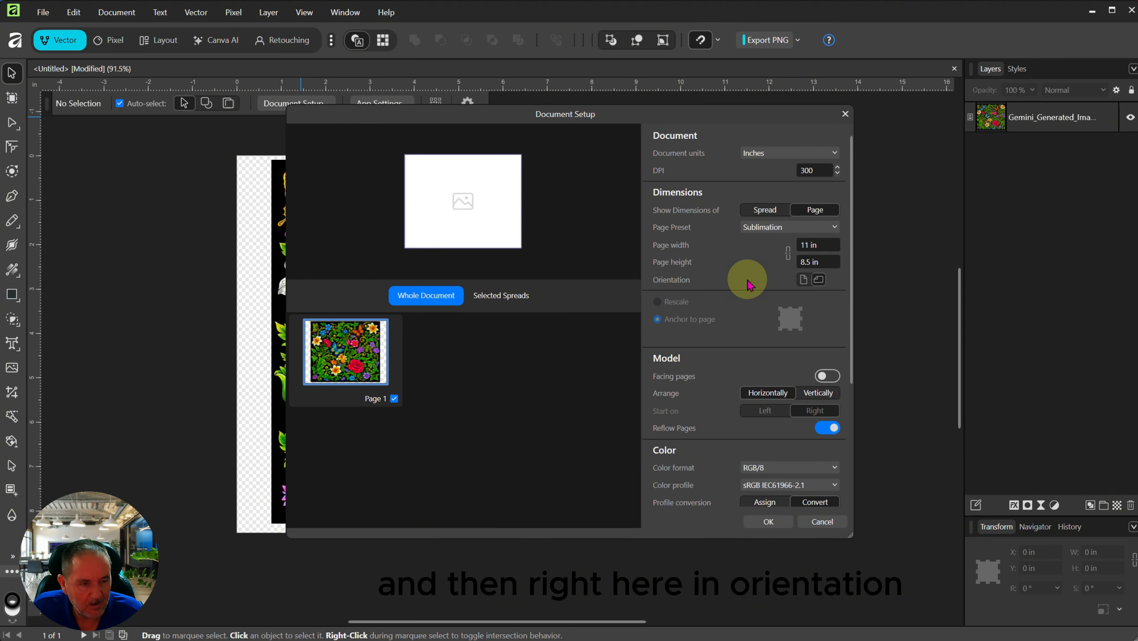
left_click(804, 281)
left_click(769, 521)
left_click(159, 40)
left_click(453, 314)
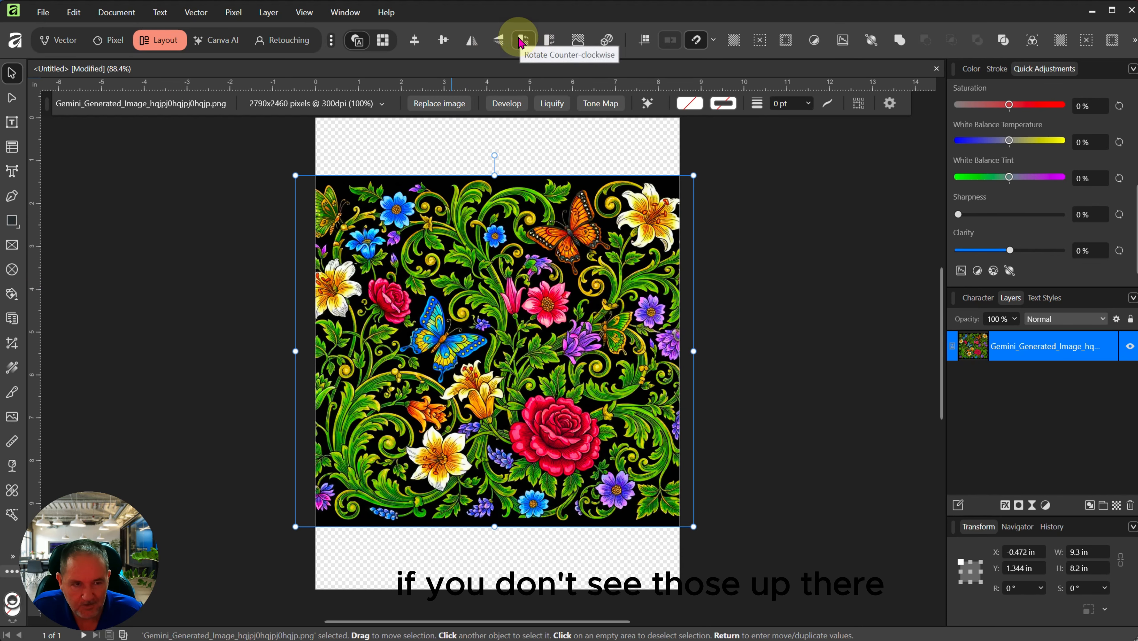
Step: Add the Transform Flip Vertical command to the toolbar through Customize Toolbar, then reselect the image
left_click(416, 134)
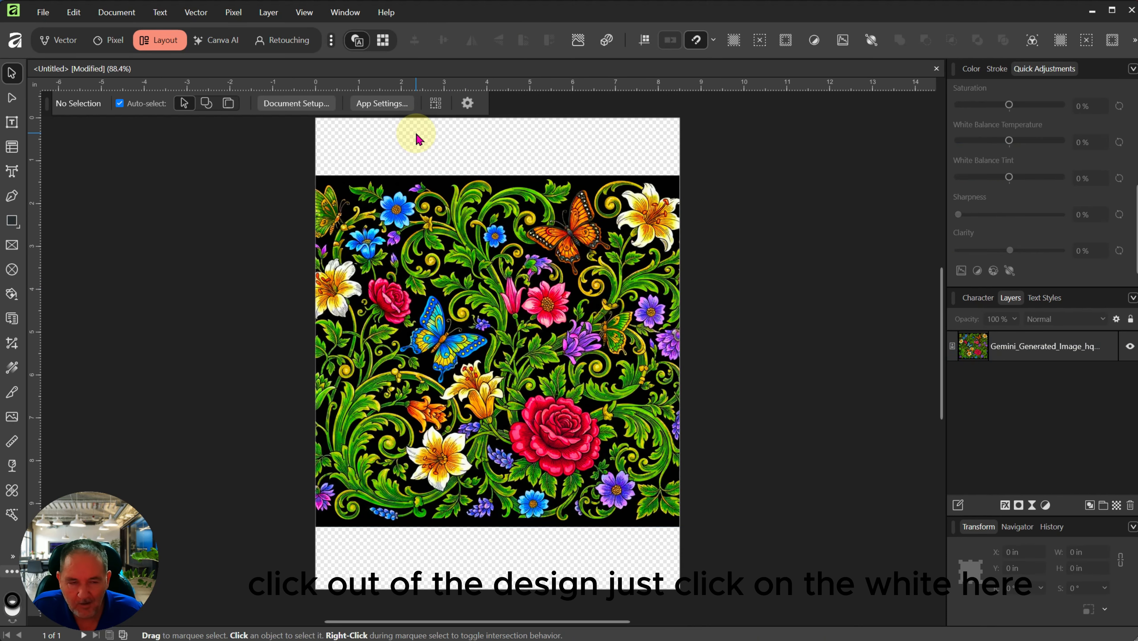
right_click(460, 38)
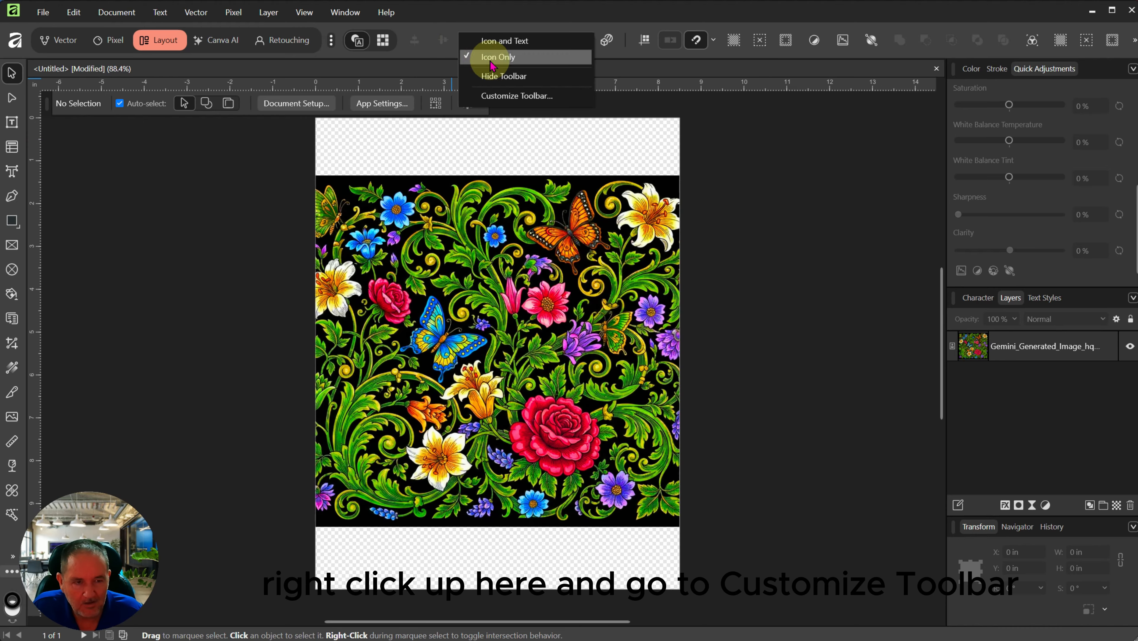
left_click(514, 101)
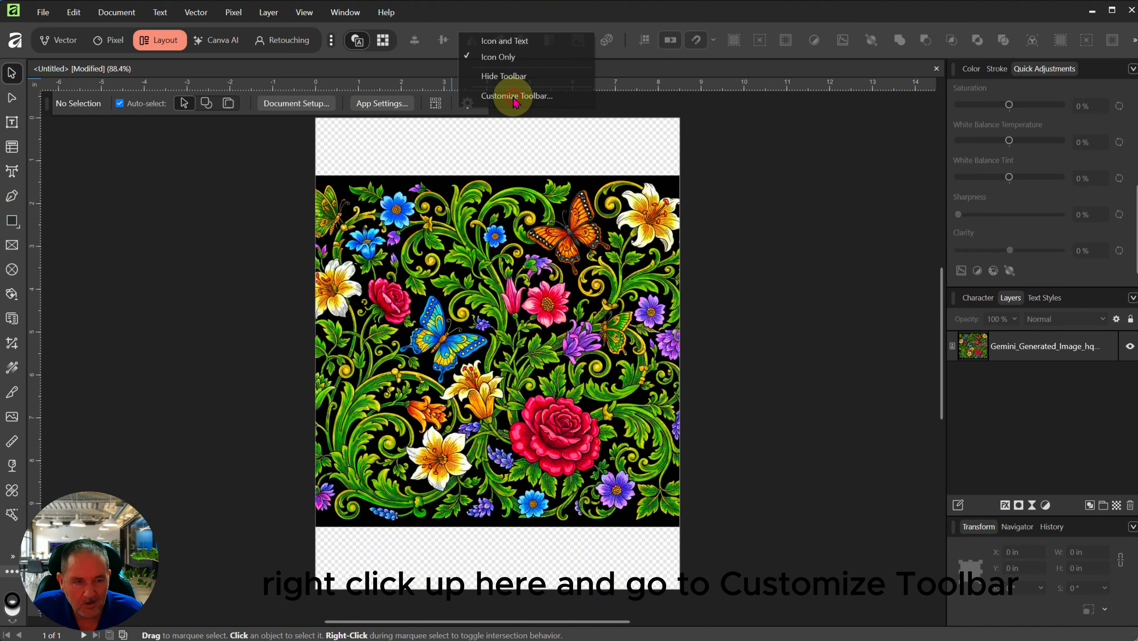
scroll(655, 324, "down", 15)
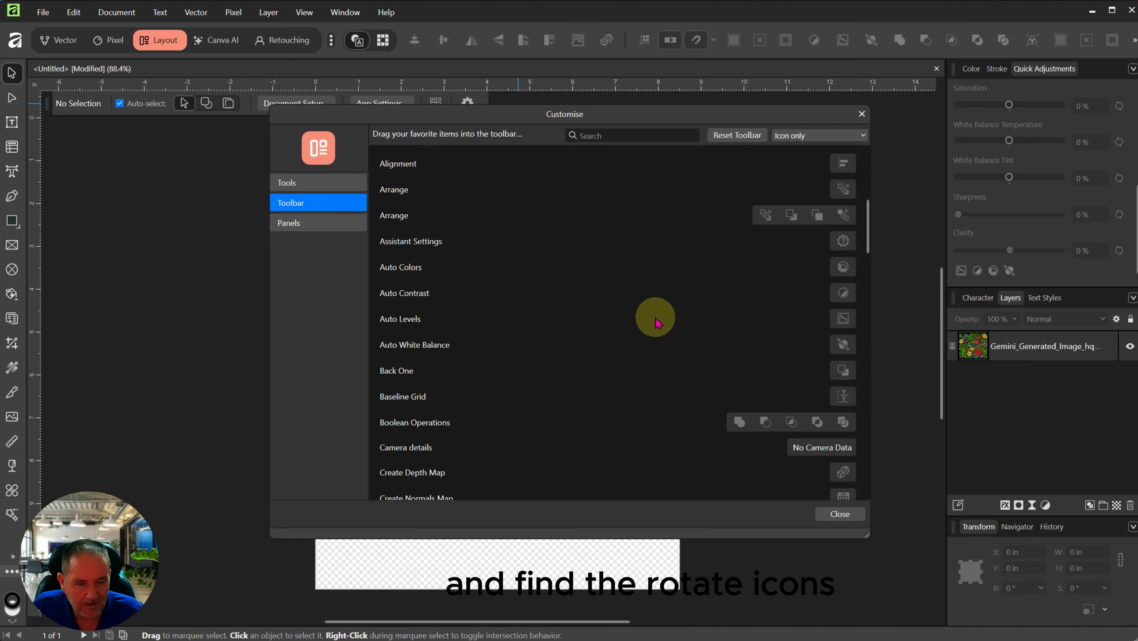
scroll(651, 331, "down", 5)
scroll(597, 350, "down", 10)
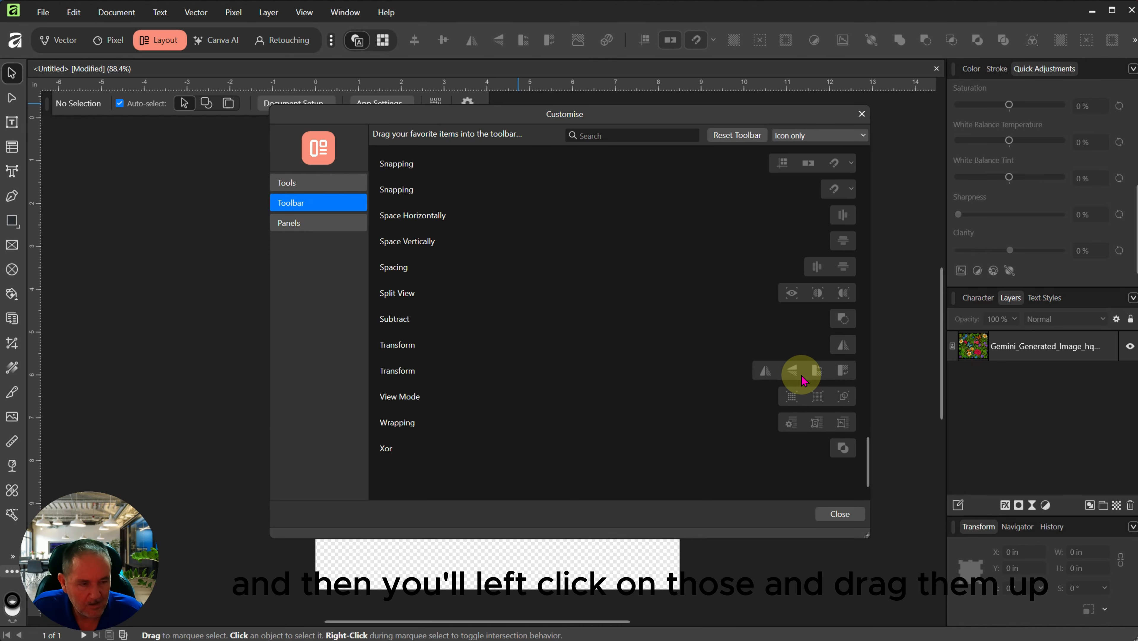
left_click_drag(801, 372, 542, 41)
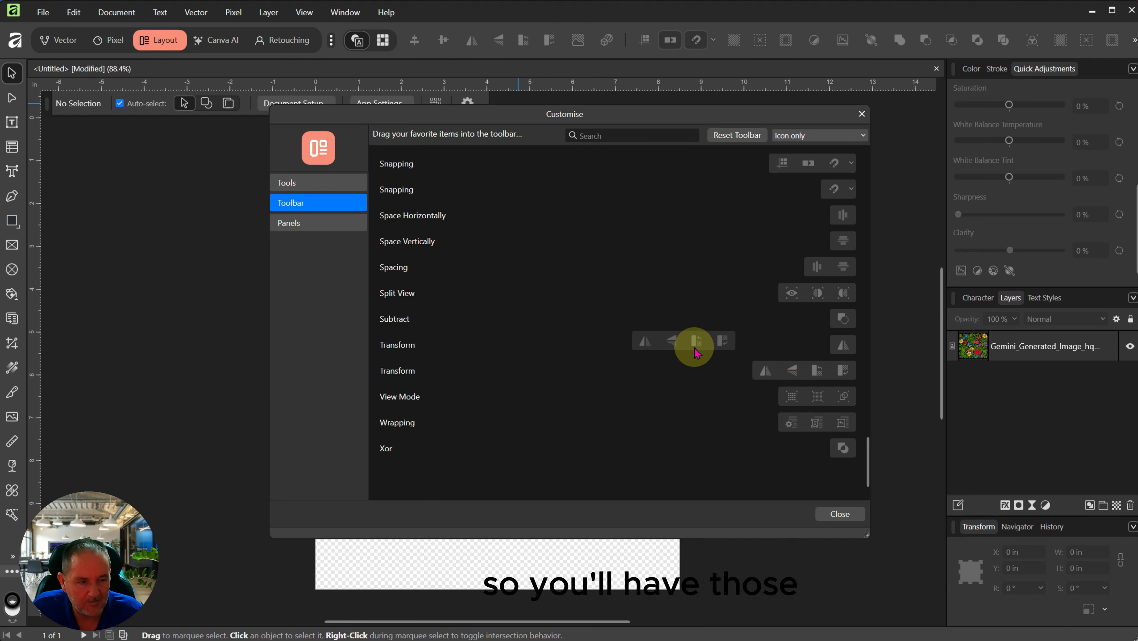
left_click(842, 515)
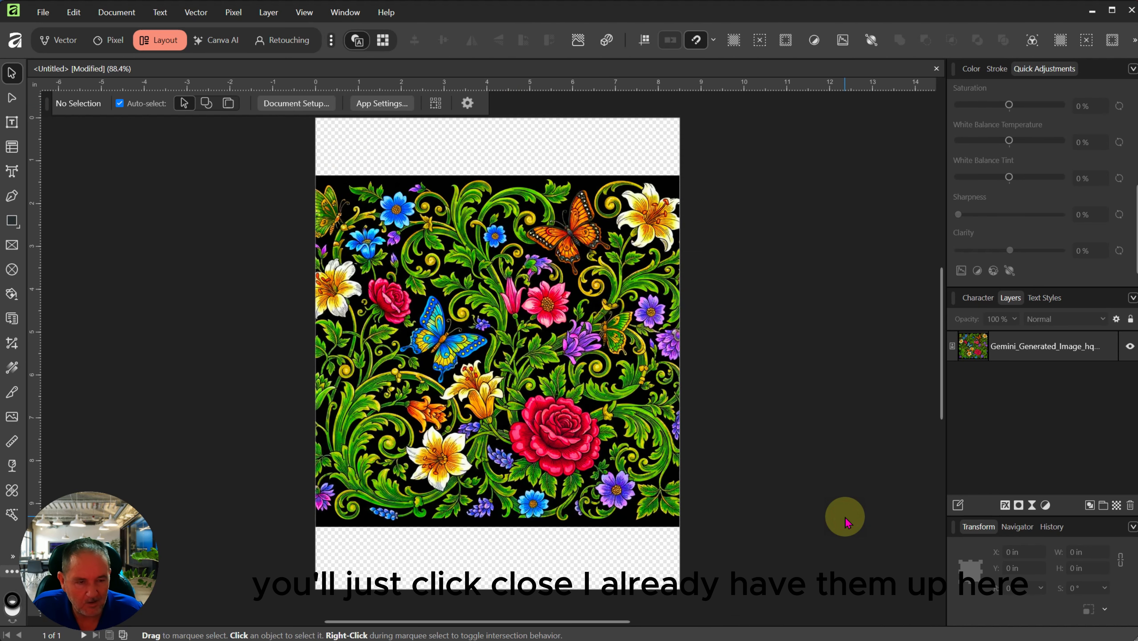
left_click(484, 336)
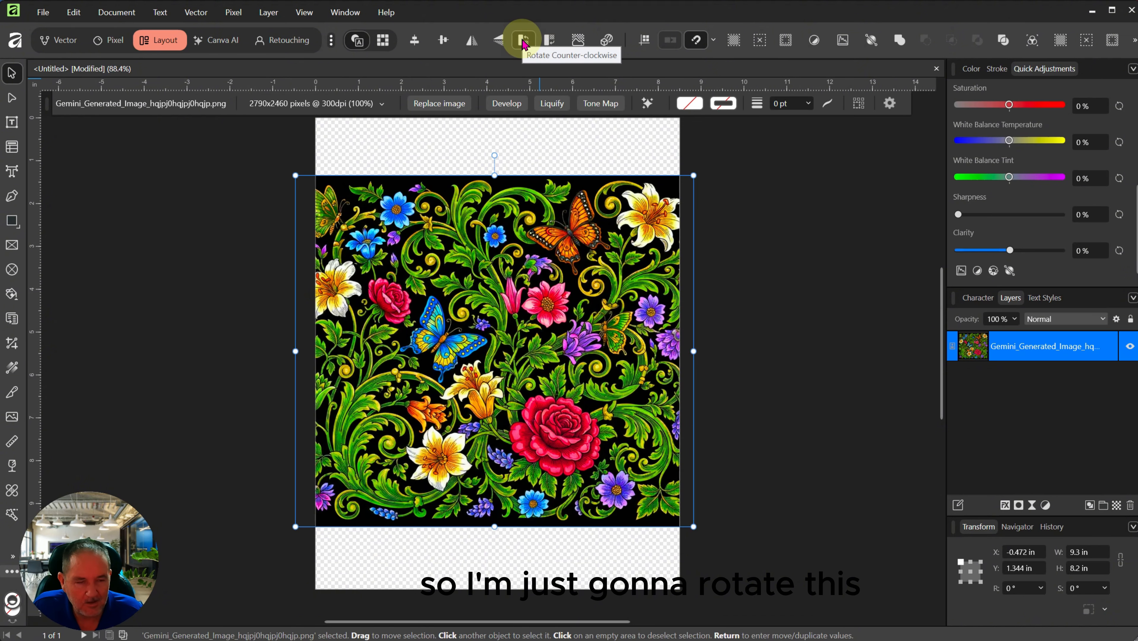
Step: Rotate the floral image 90° counter-clockwise to portrait and centre it on the page
left_click(523, 42)
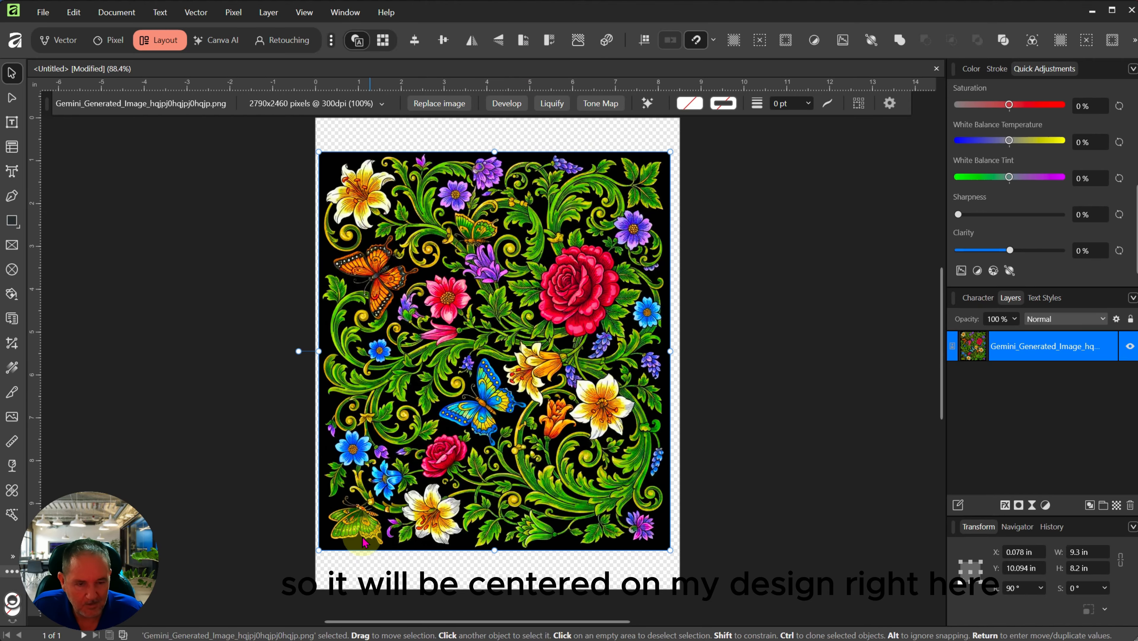
left_click_drag(492, 359, 496, 362)
left_click(807, 403)
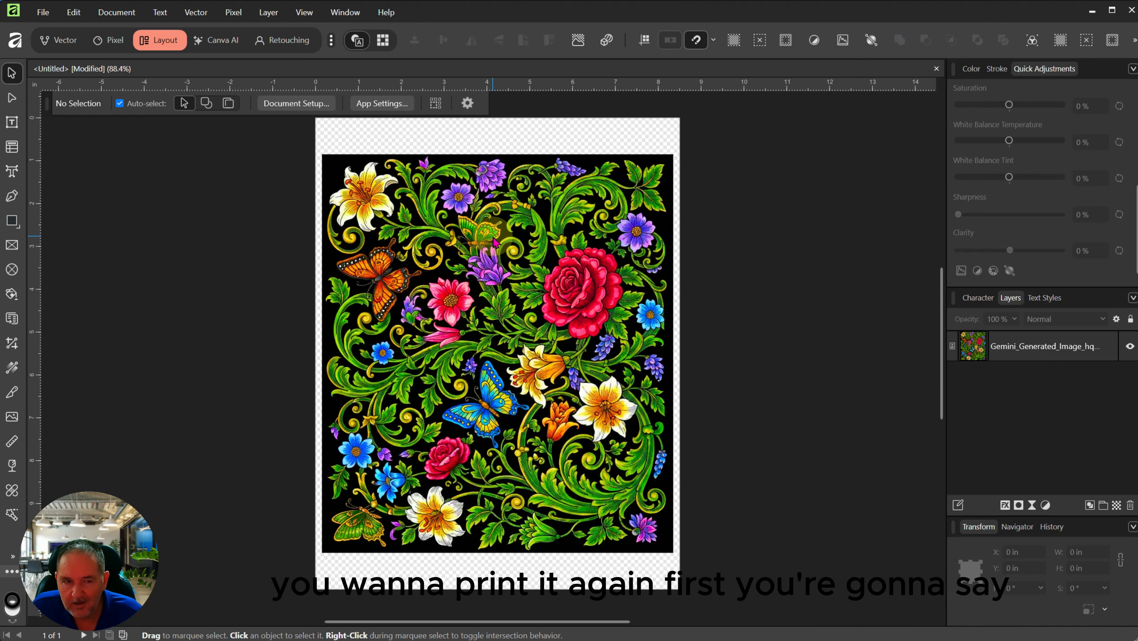
Step: Save the design to Downloads as the Affinity file 'untitledtumbler design'
left_click(43, 13)
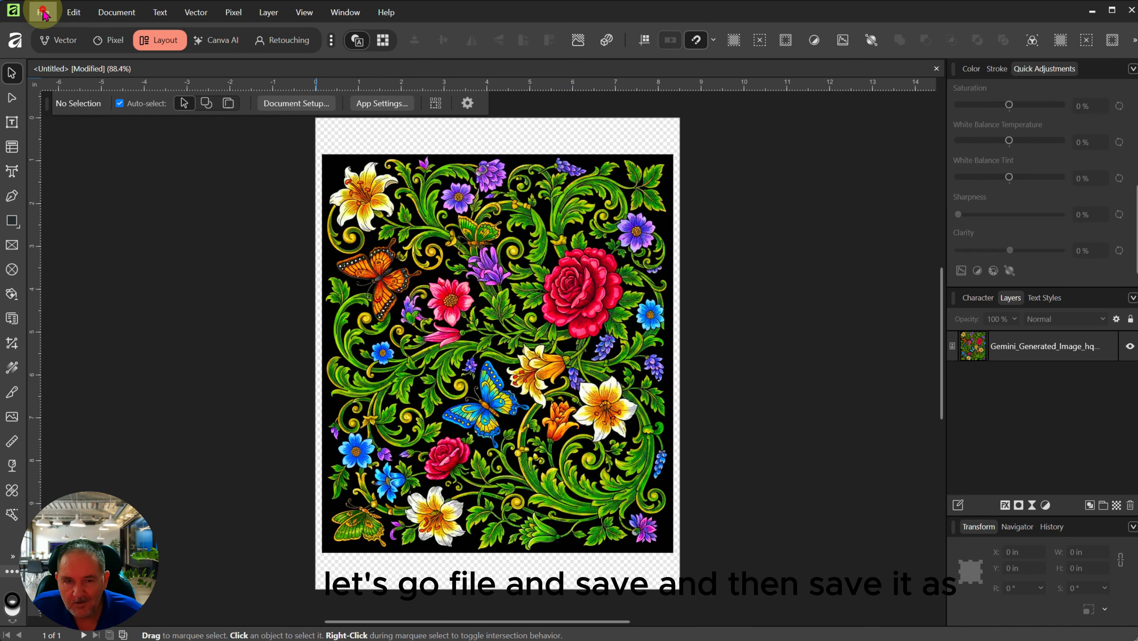
left_click(75, 206)
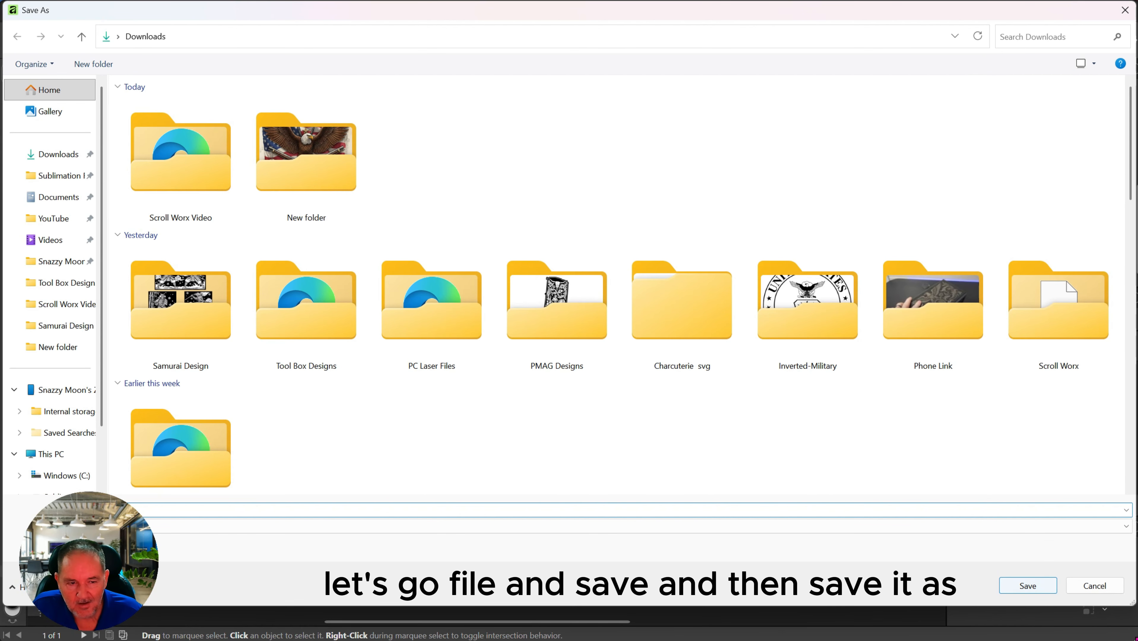
left_click(634, 511)
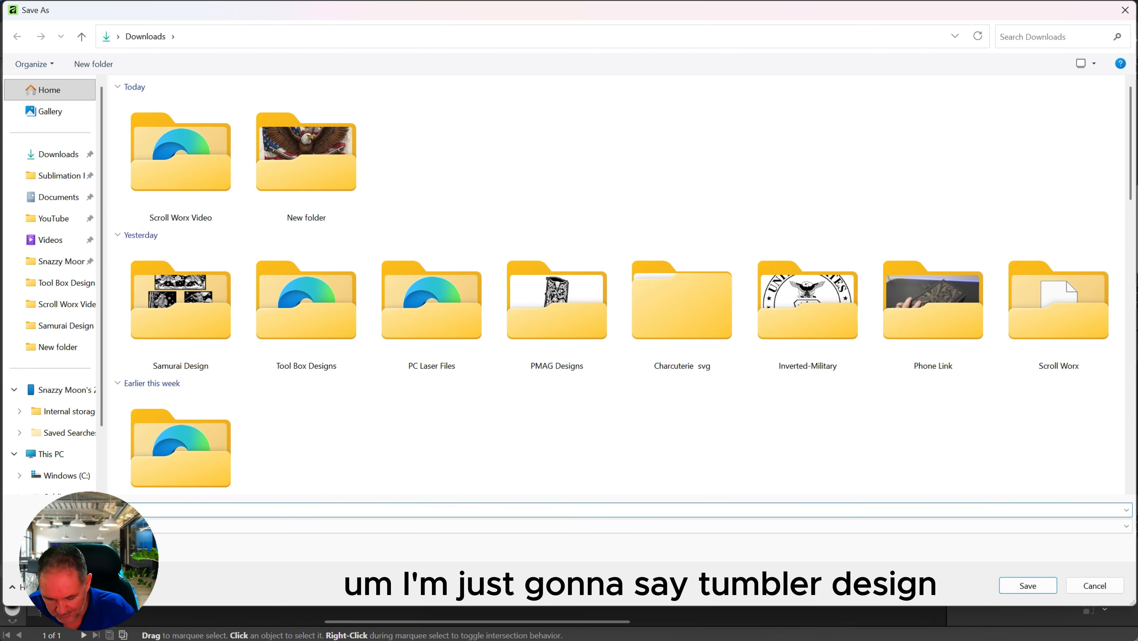
type("ler design")
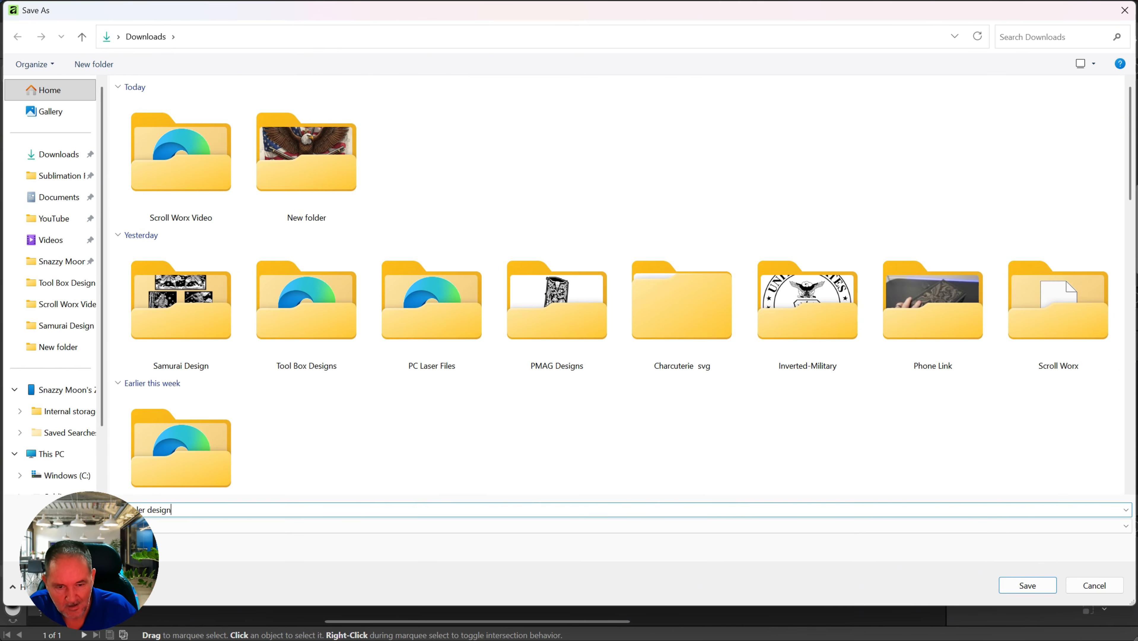
key("Return")
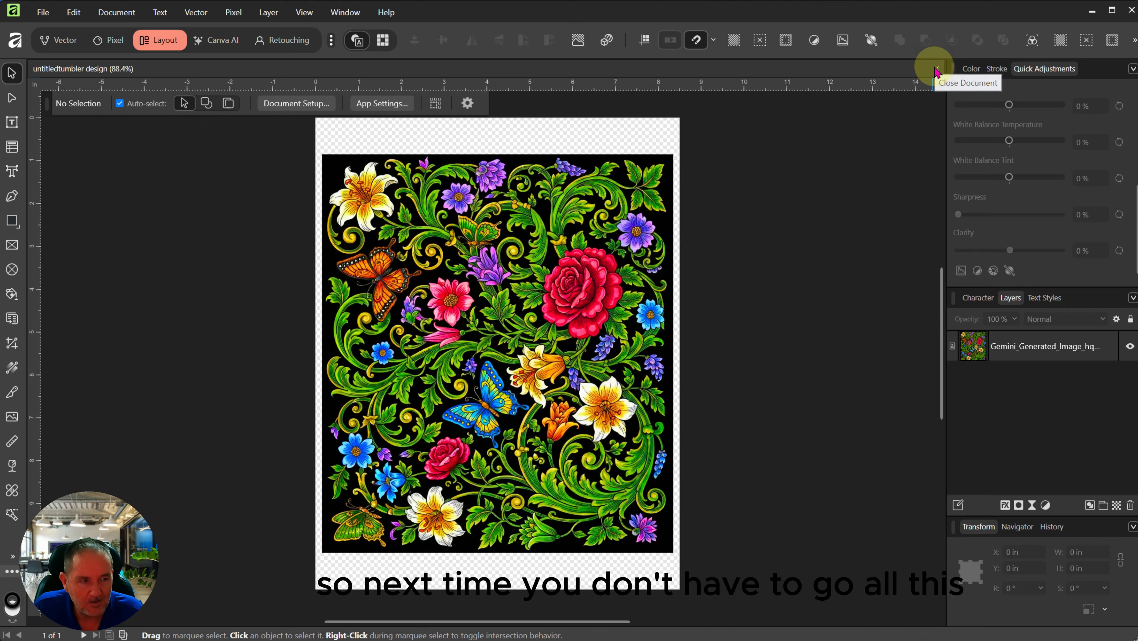
Step: Close 'untitledtumbler design' and reopen it from the Downloads folder with File > Open
left_click(936, 68)
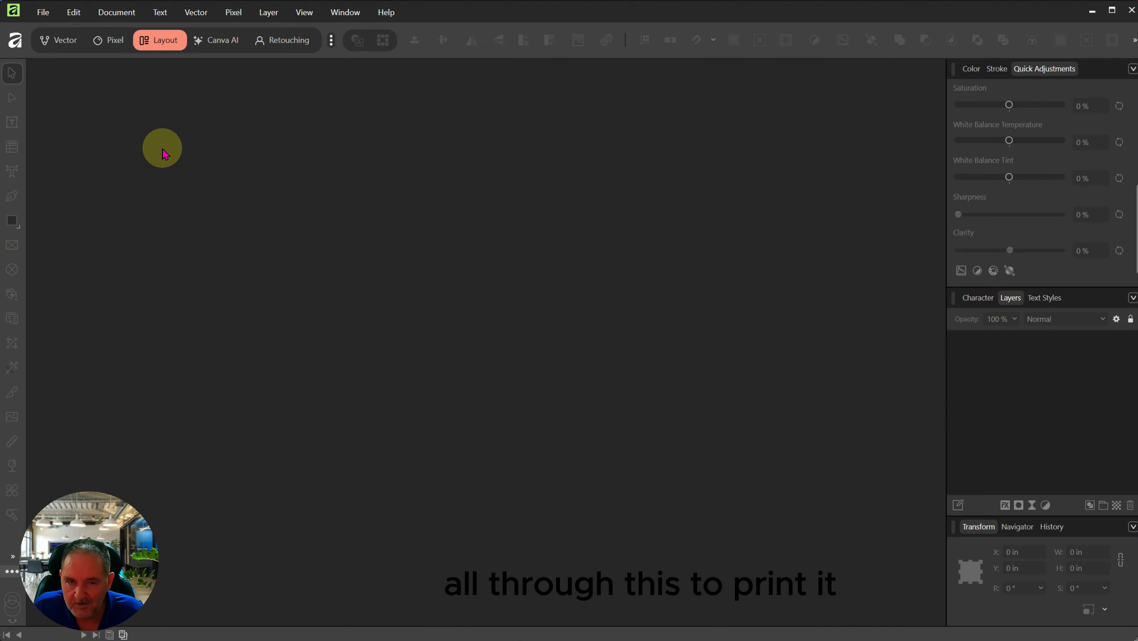
left_click(43, 12)
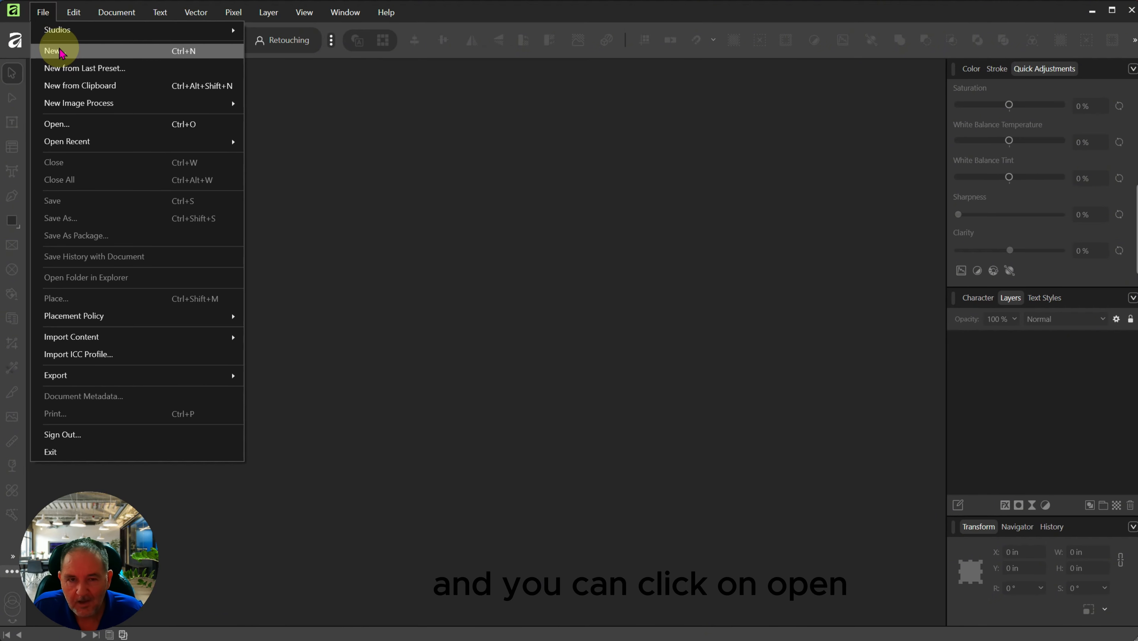
left_click(55, 123)
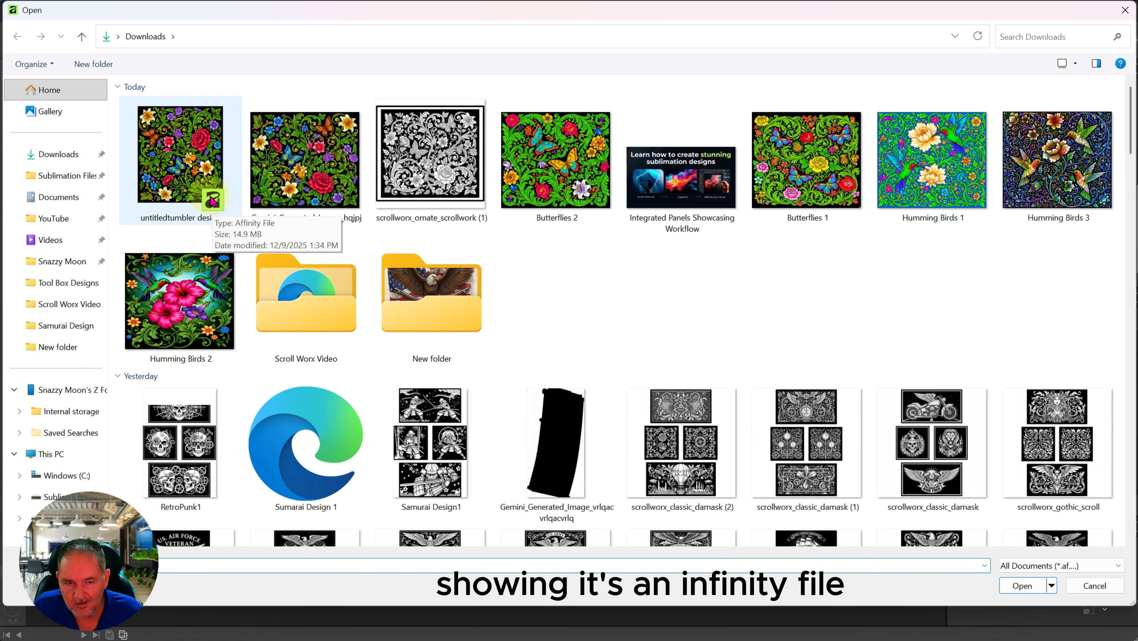
double_click(172, 152)
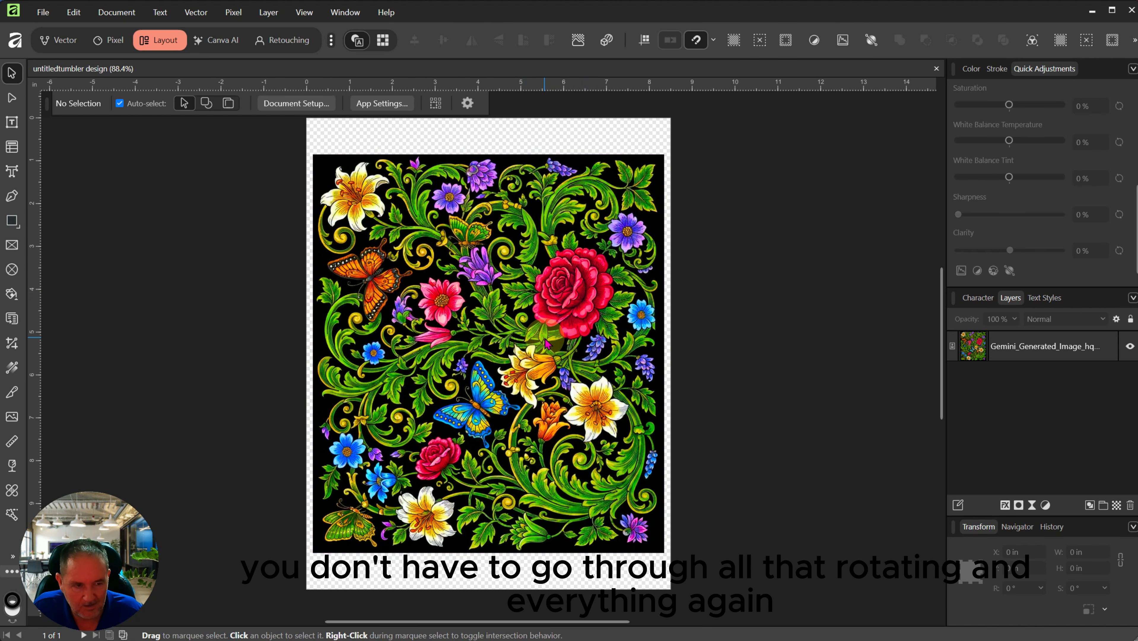
left_click(43, 14)
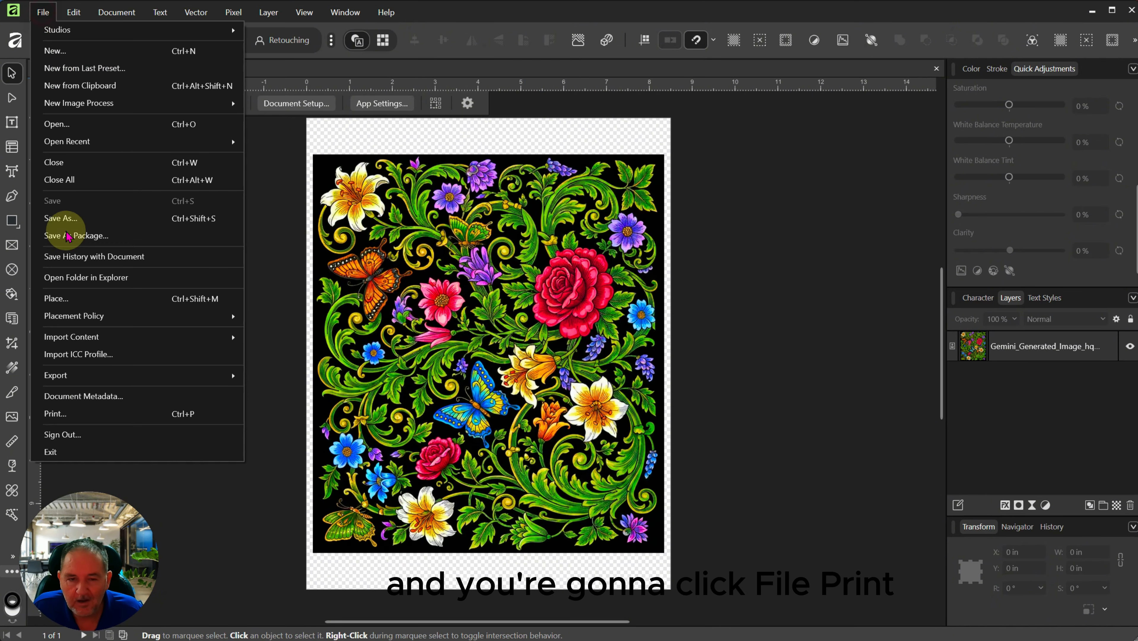
left_click(89, 425)
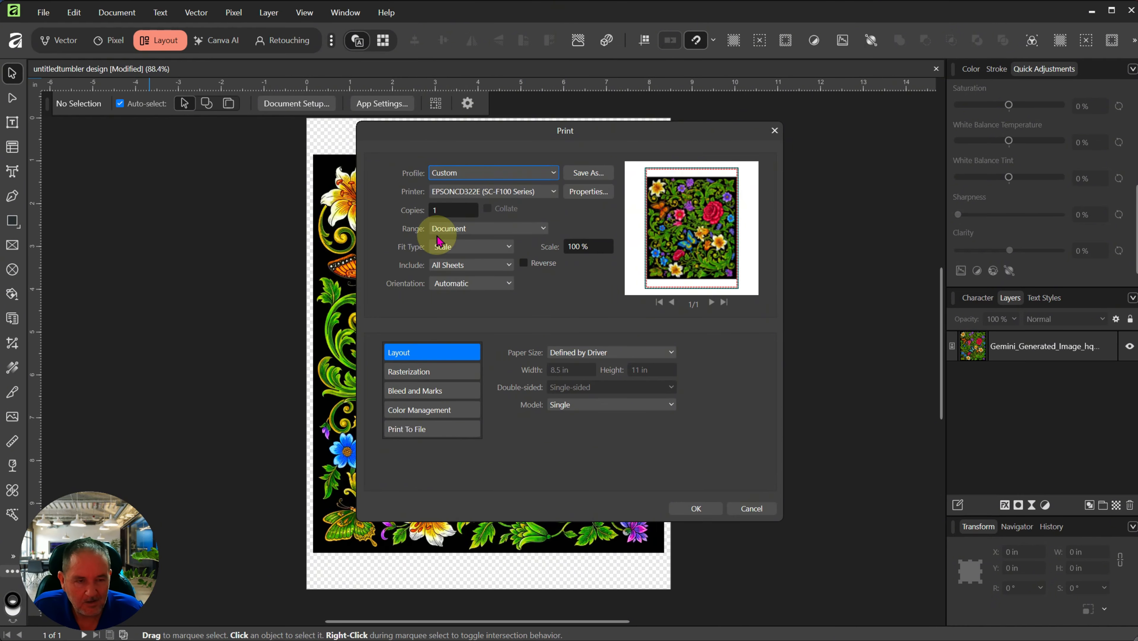
left_click(545, 191)
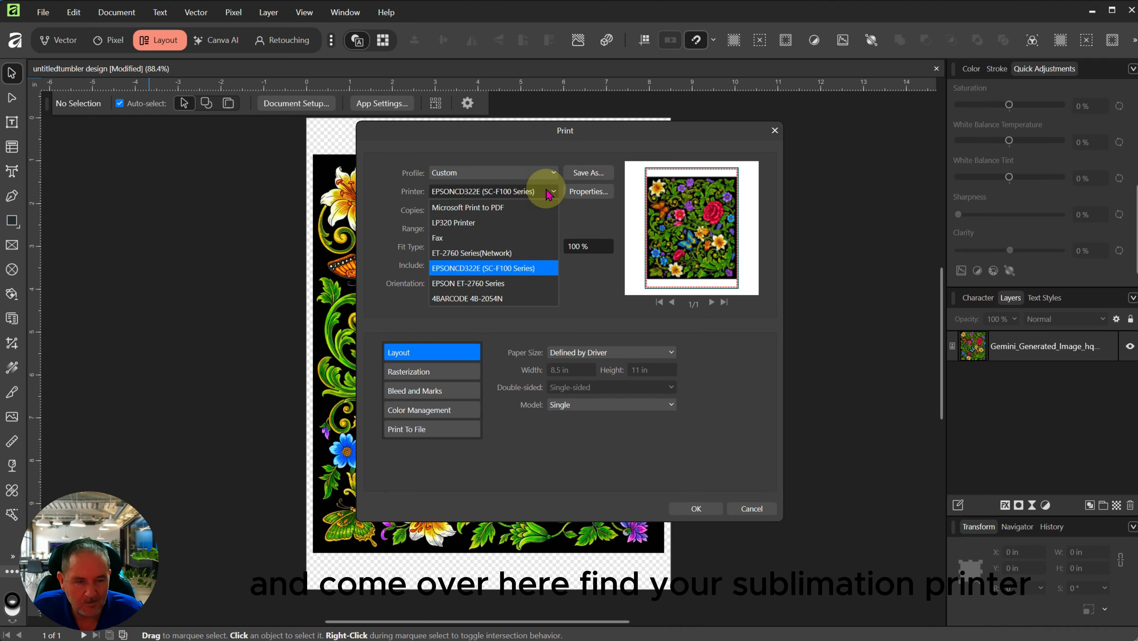
left_click(469, 268)
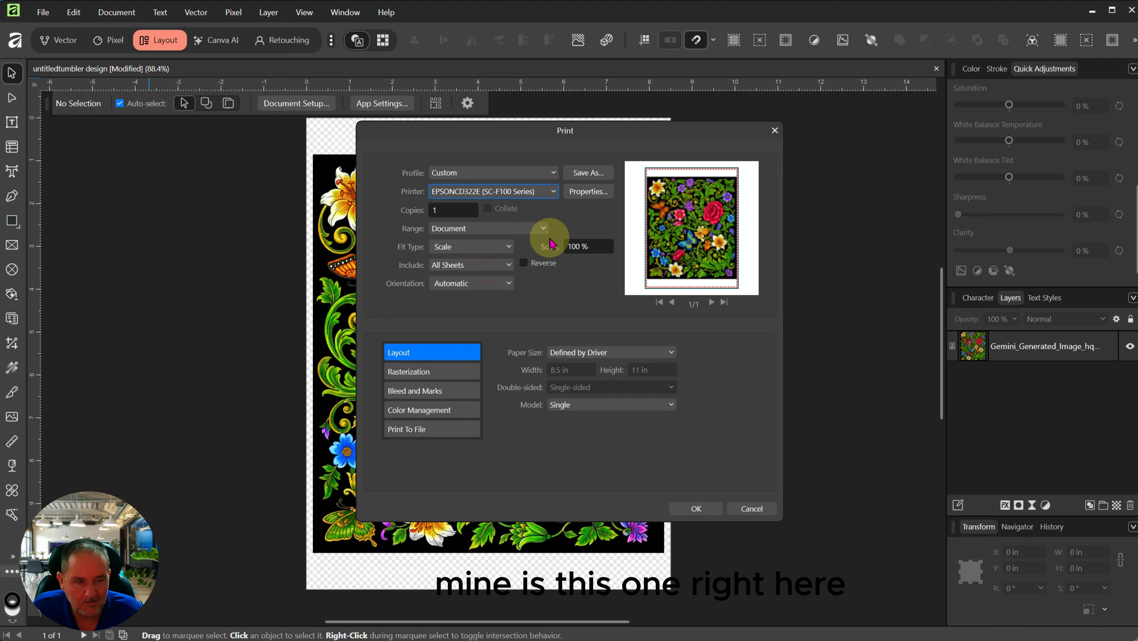
left_click(589, 191)
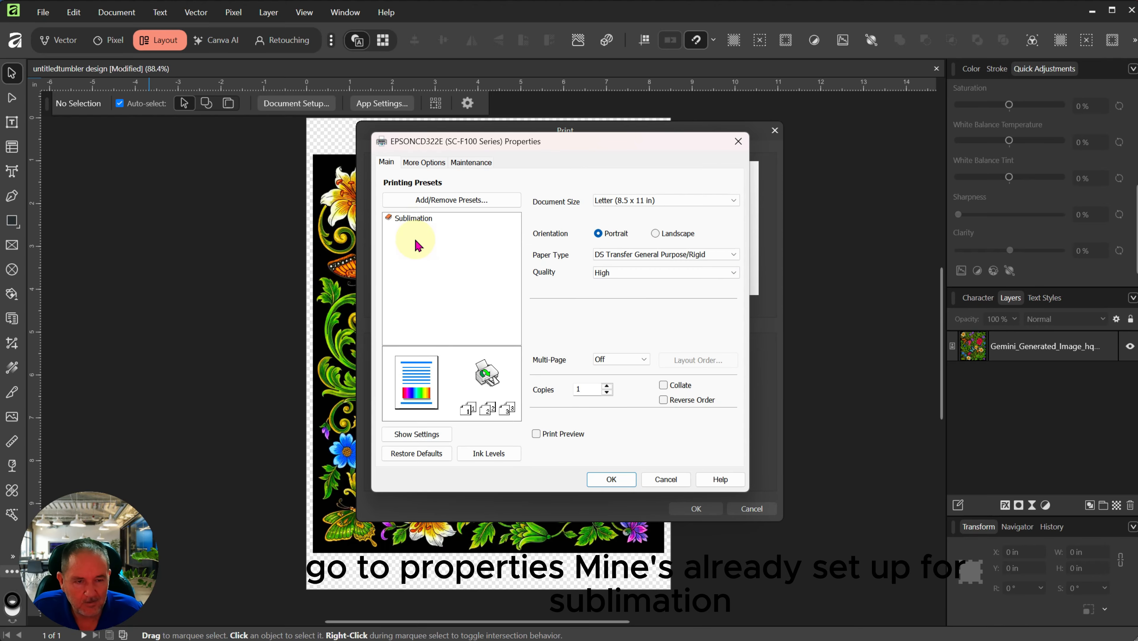
mouse_move(419, 221)
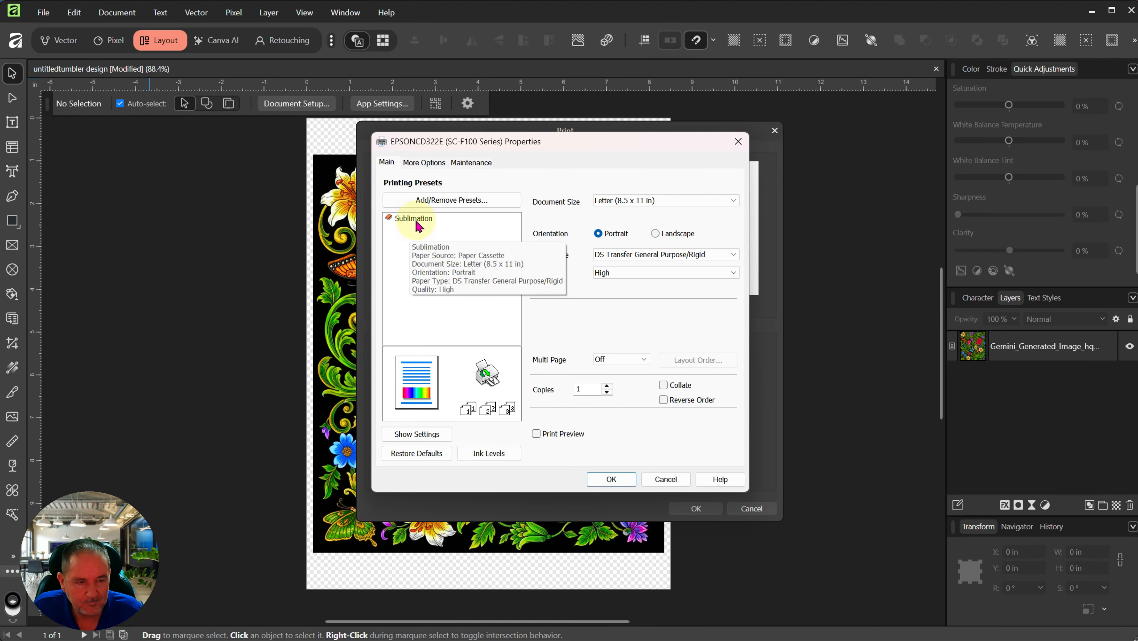
left_click(395, 219)
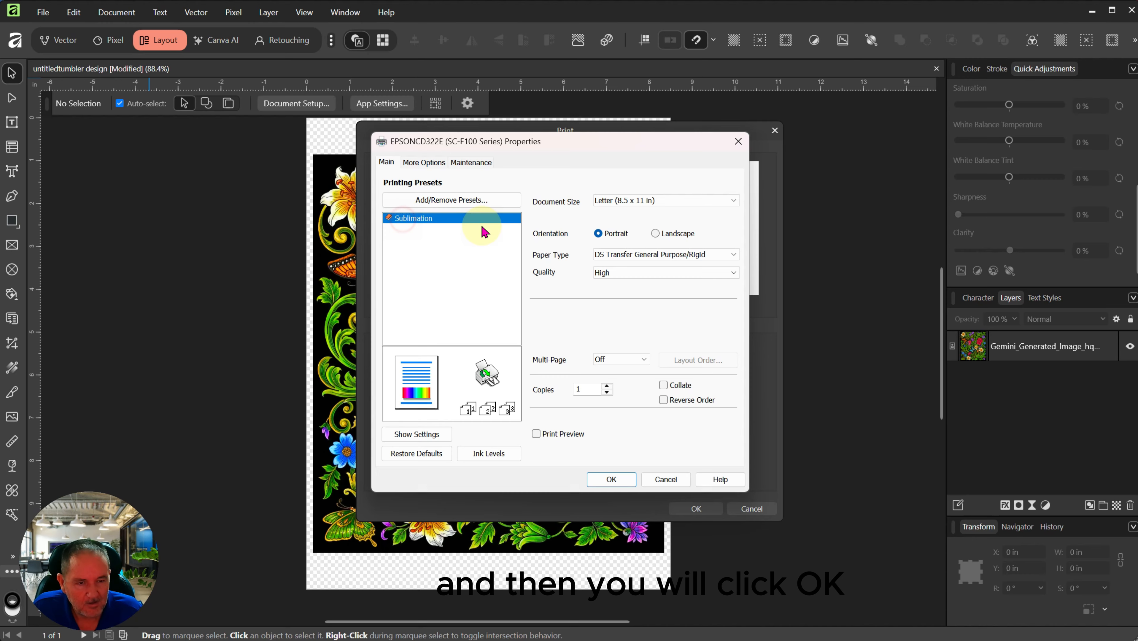
left_click(611, 478)
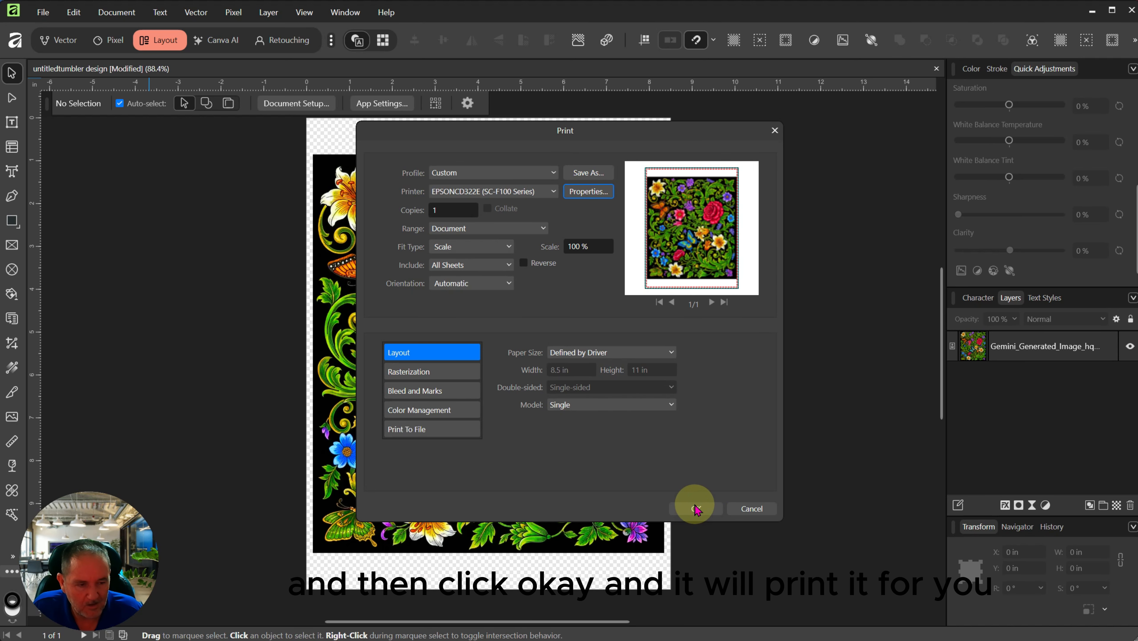
left_click(751, 509)
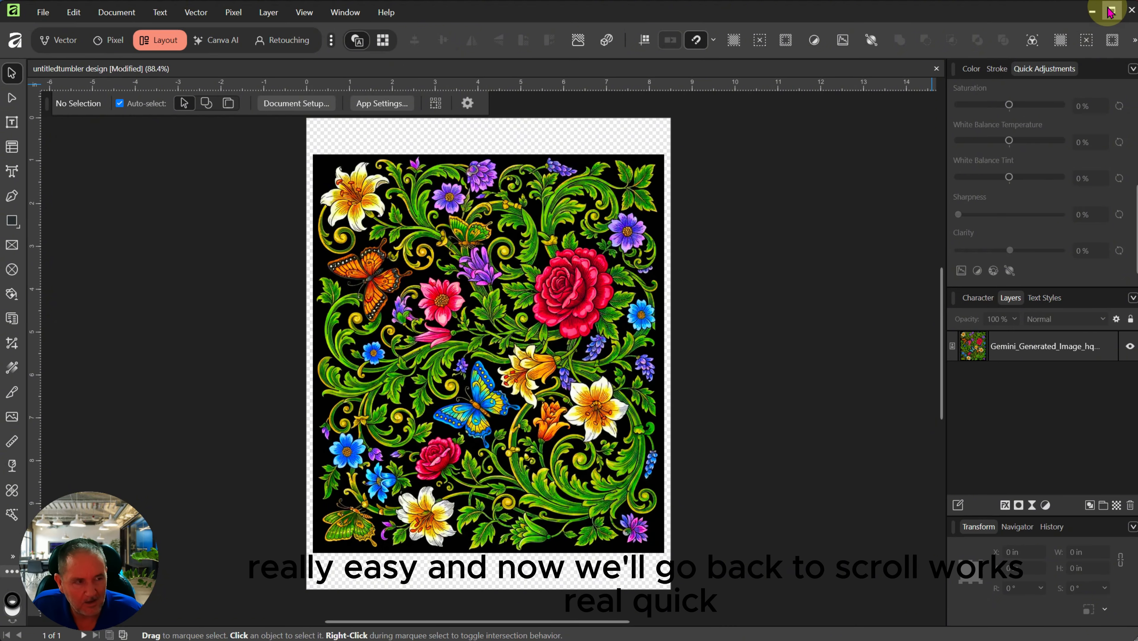
left_click(1096, 10)
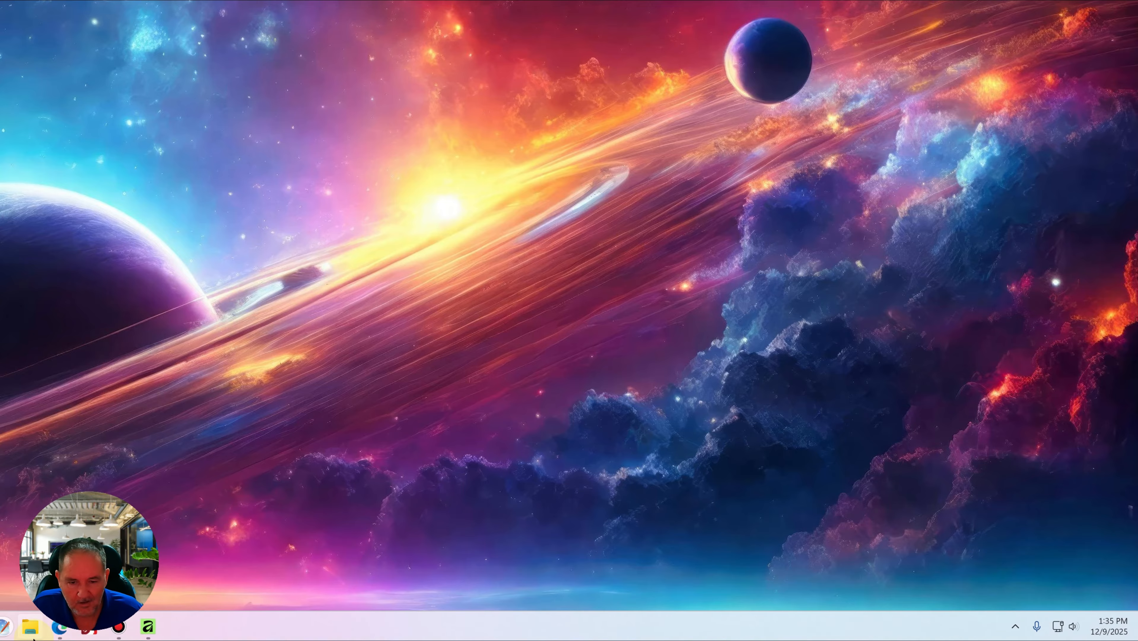
Step: Switch to the ScrollWorx AI tab in Edge and scroll down to Advanced Options
left_click(60, 627)
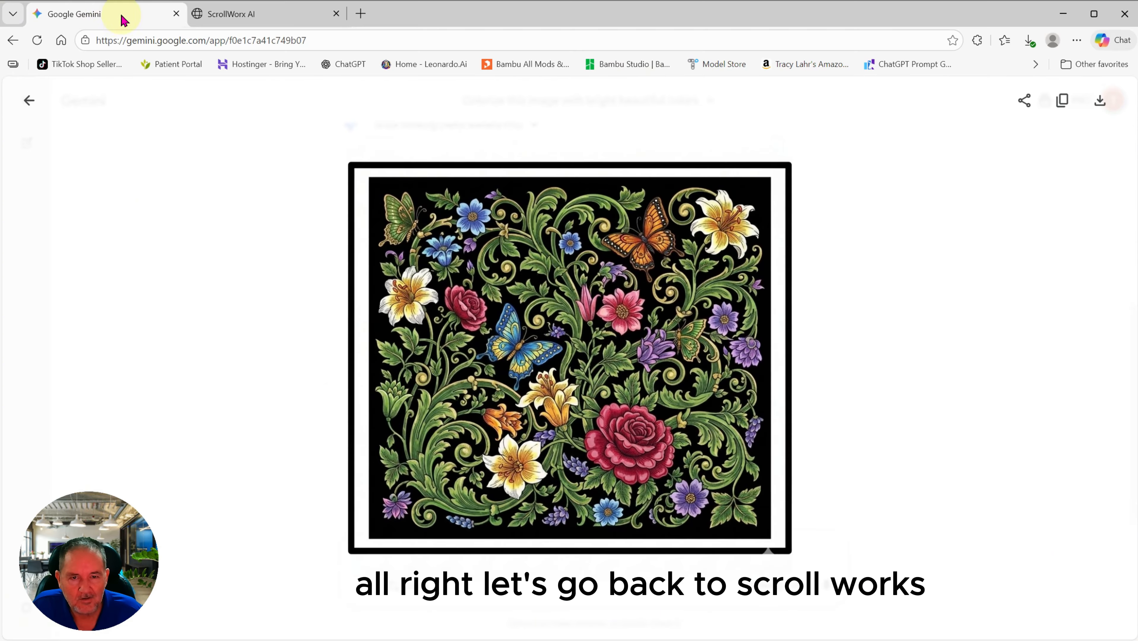
left_click(221, 14)
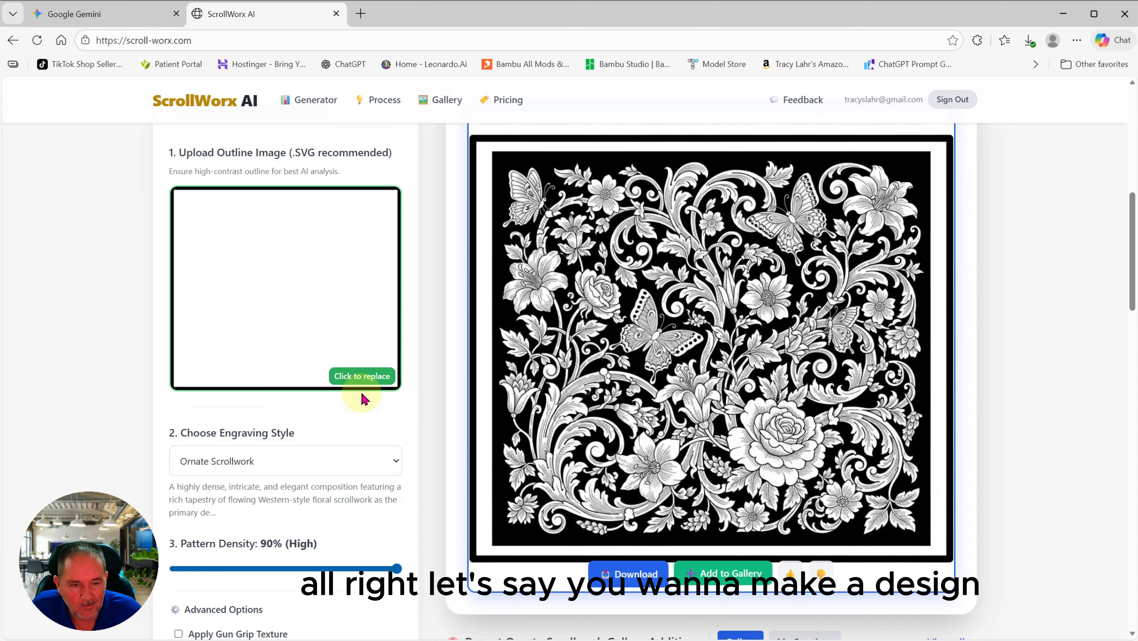
scroll(317, 382, "down", 1)
scroll(318, 385, "down", 4)
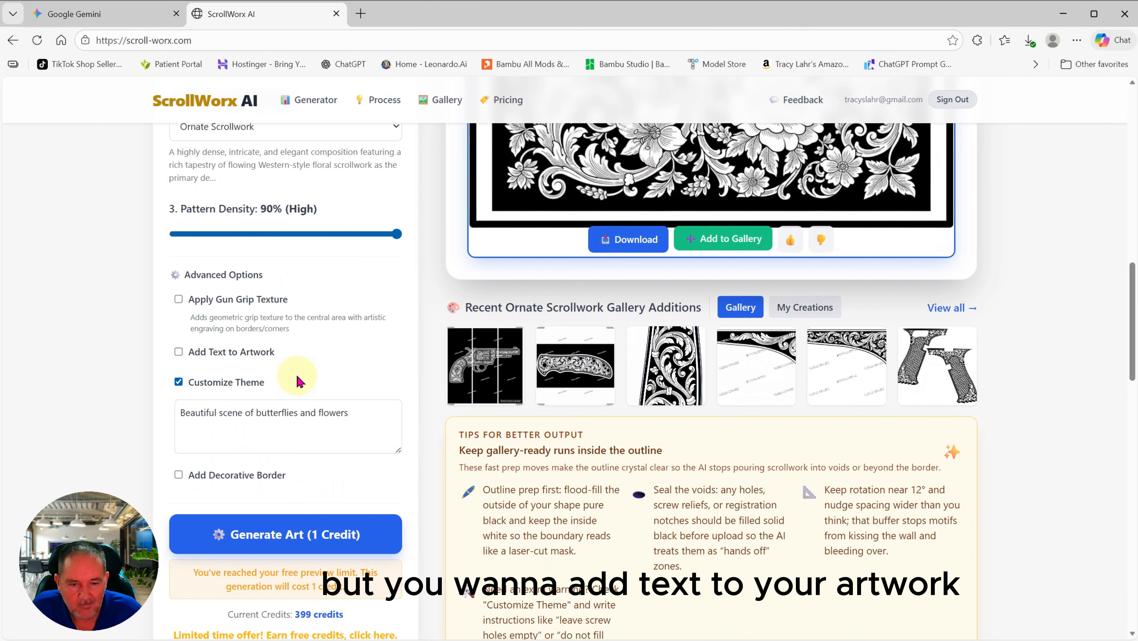
Step: Enable Add Text to Artwork, enter a name as the custom text, and generate a design (1 Credit)
left_click(178, 352)
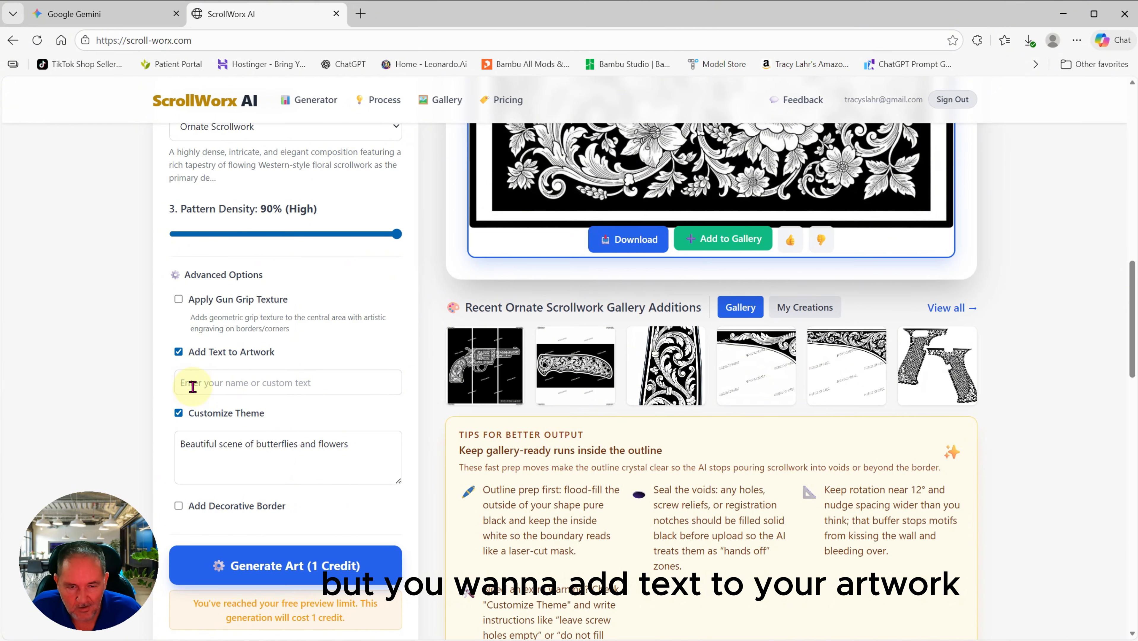
left_click(256, 383)
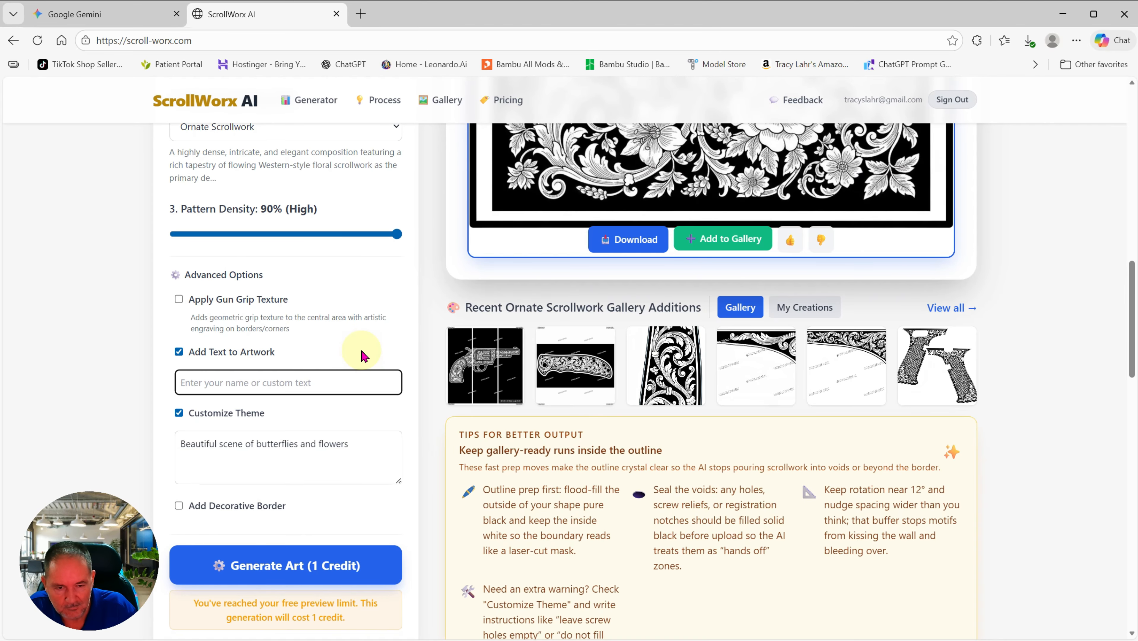
type("Tammy")
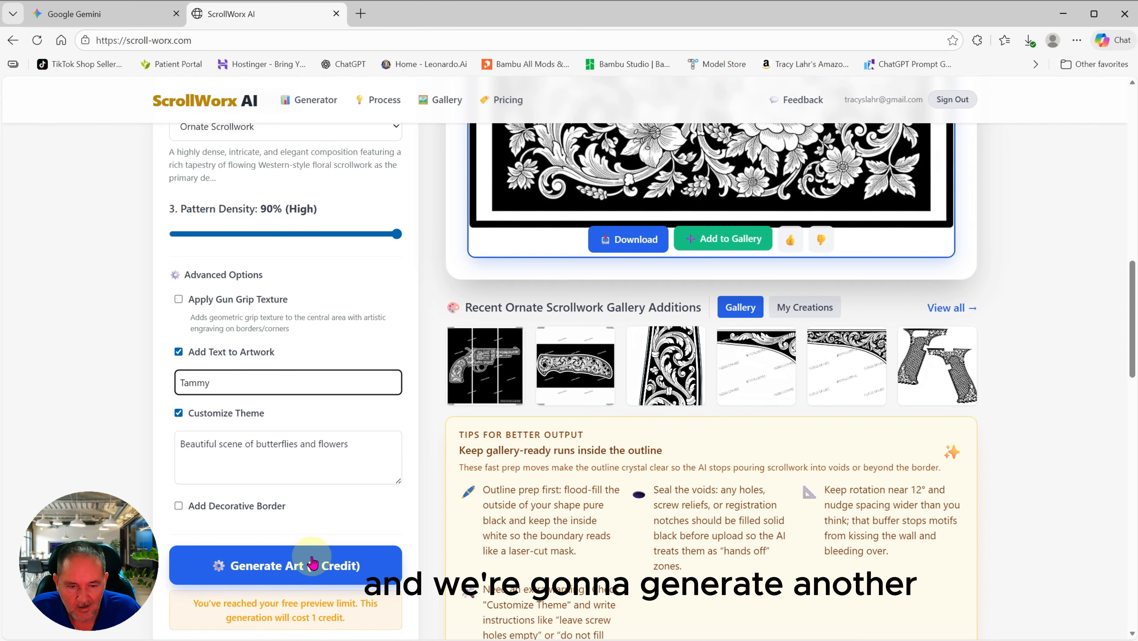
left_click(303, 566)
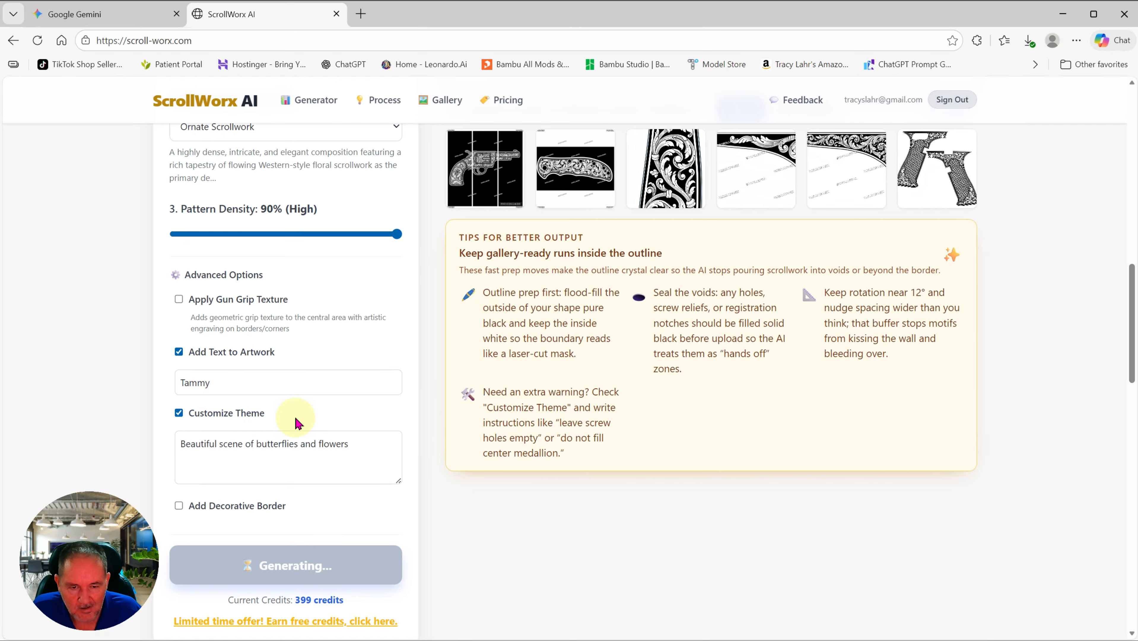
scroll(340, 404, "up", 1)
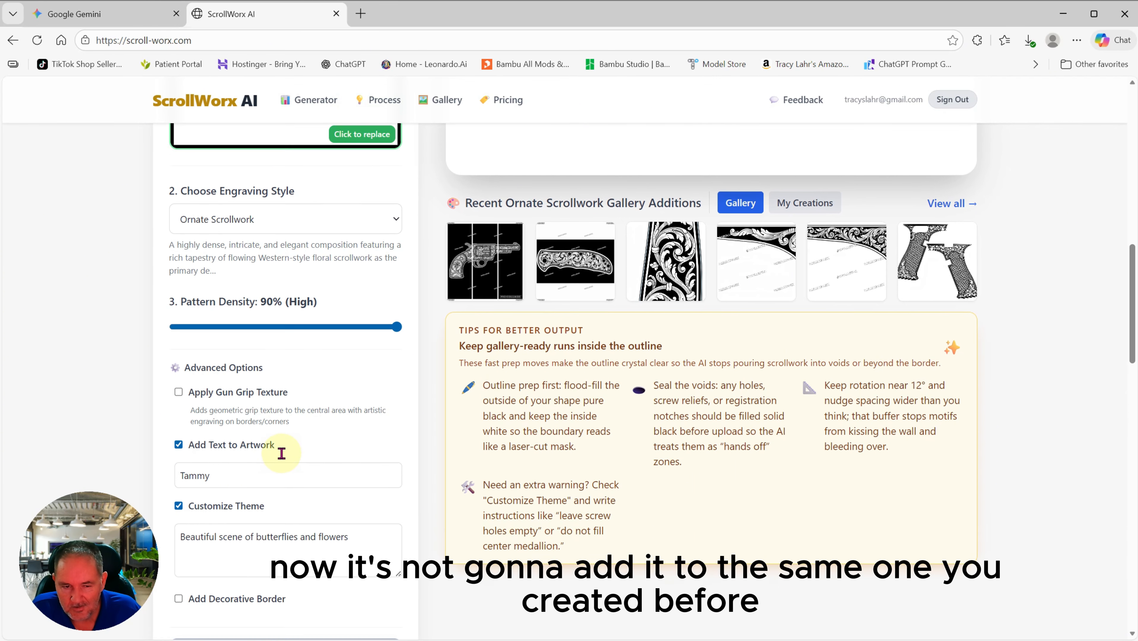
scroll(282, 453, "up", 2)
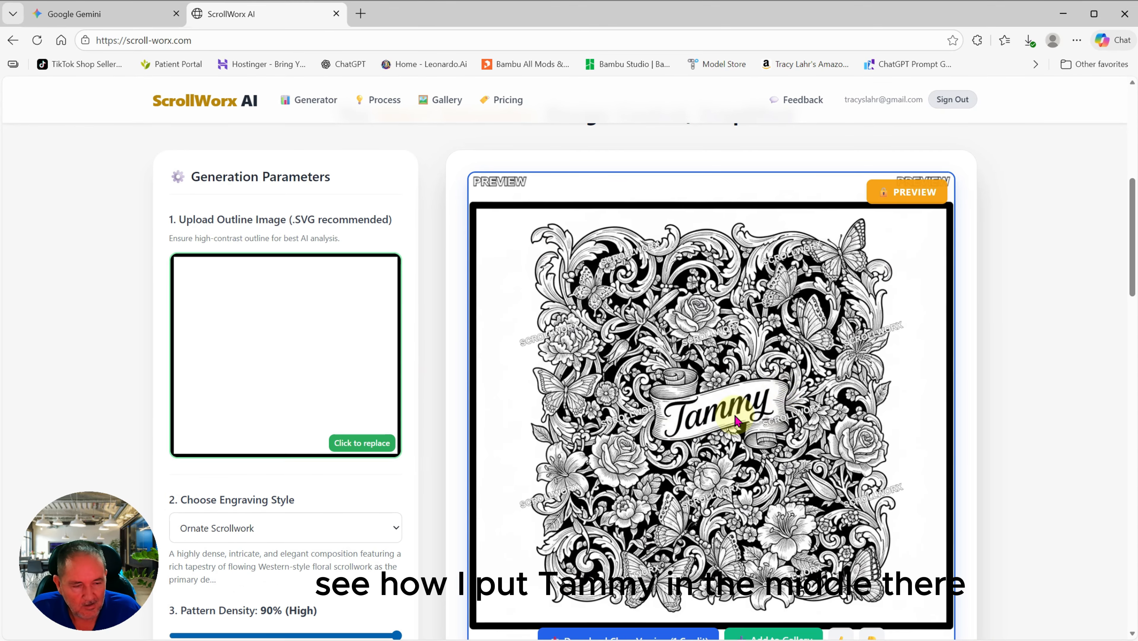
Step: End the theme with 'Place my text at the bottom of the design' and generate a free preview
scroll(388, 542, "down", 5)
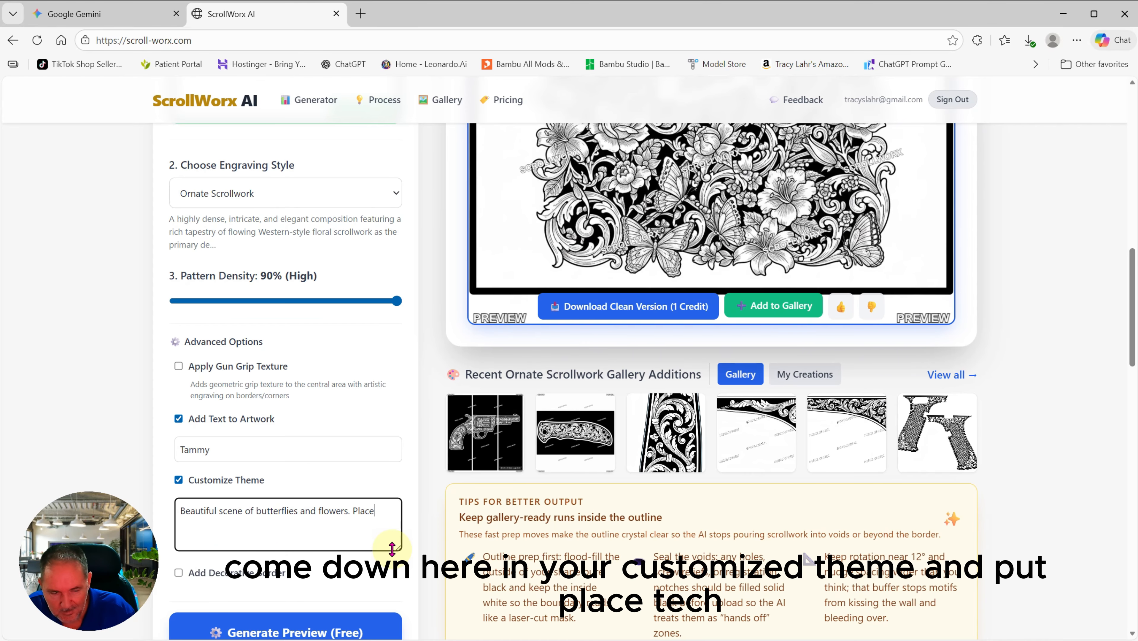
key("BackSpace")
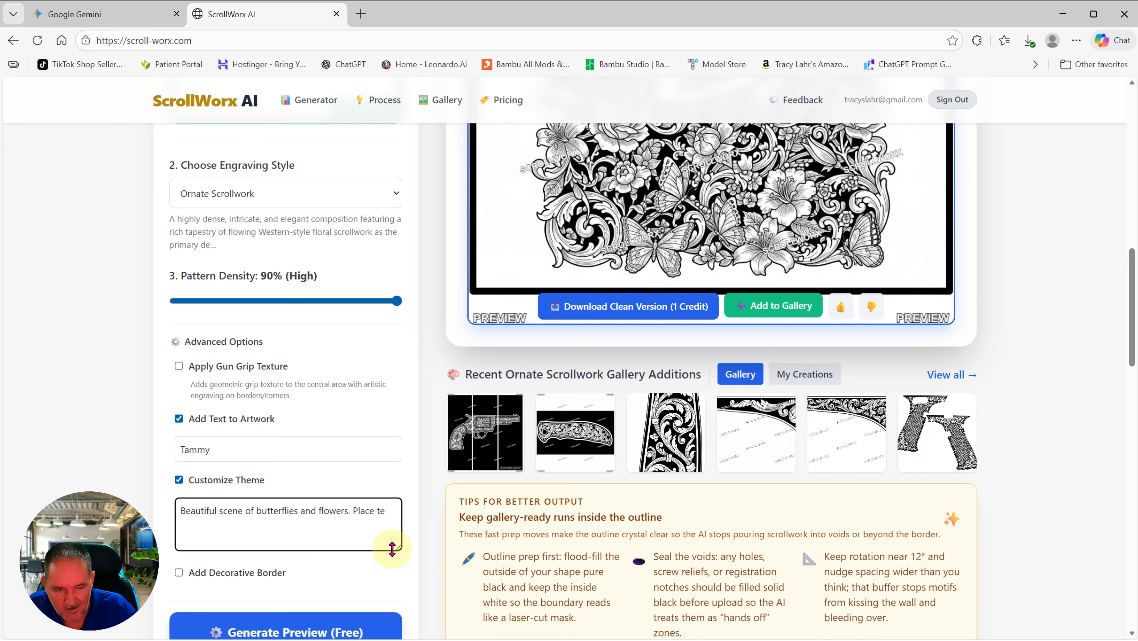
key("BackSpace")
key("BackSpace")
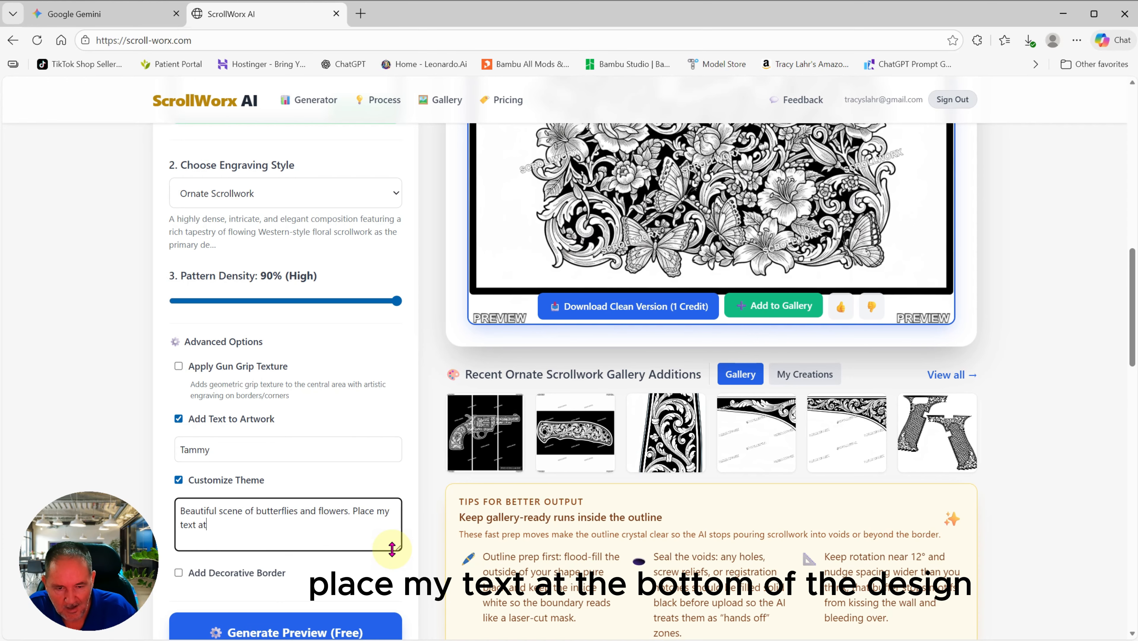
type("the des")
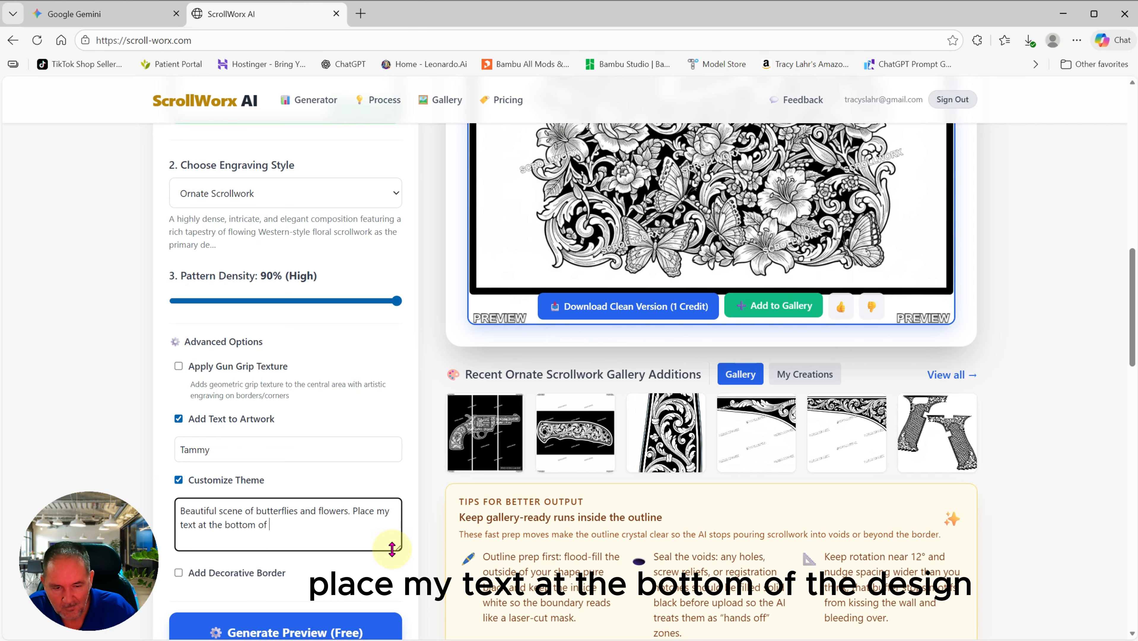
type("ign")
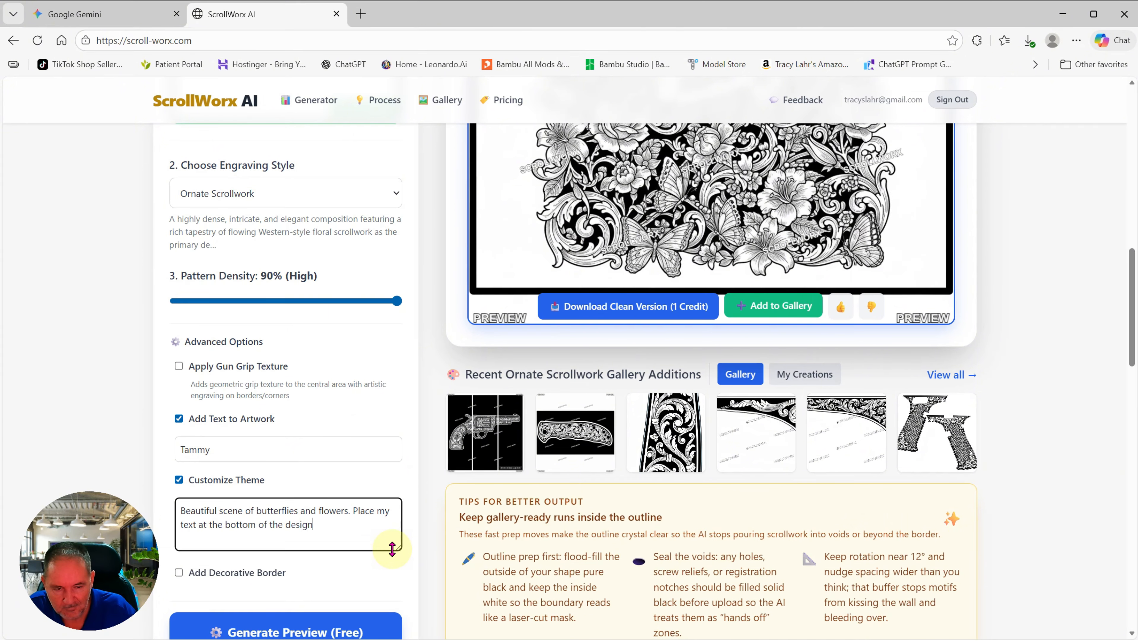
left_click(292, 628)
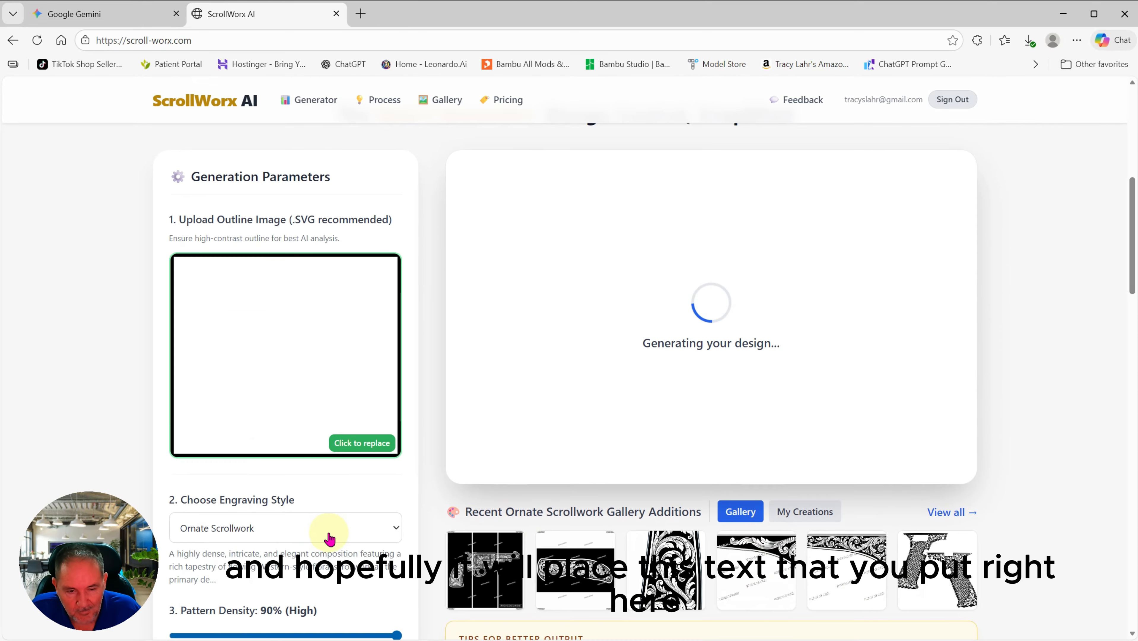
Step: Scroll through the regenerated butterflies-and-flowers preview to check the Tammy banner at the bottom
scroll(330, 534, "down", 3)
scroll(216, 518, "down", 3)
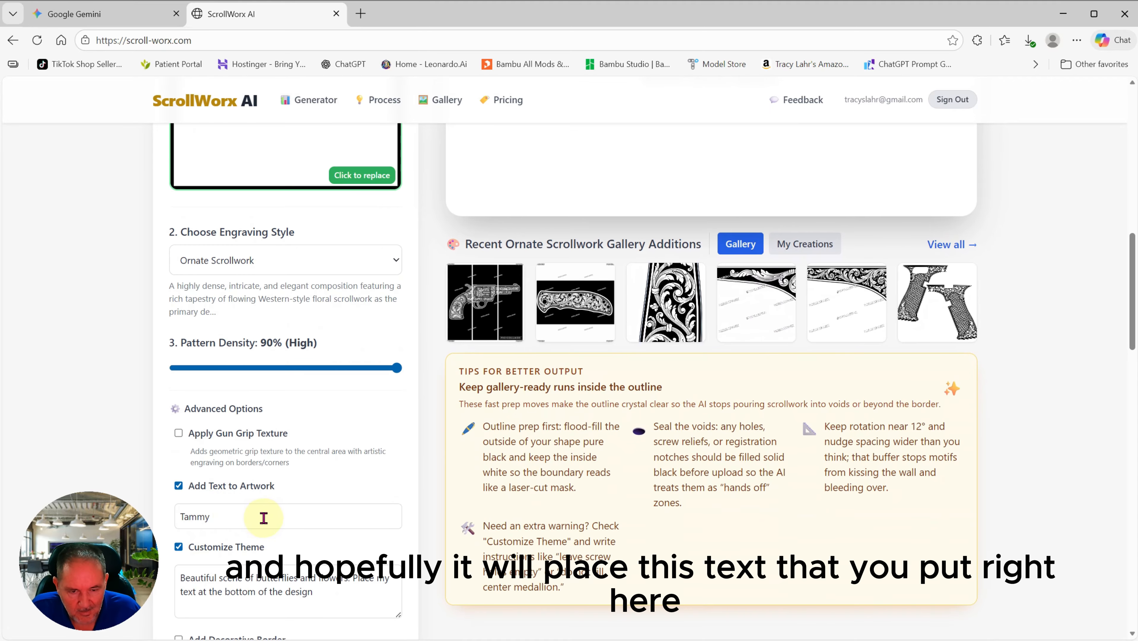
scroll(310, 516, "down", 3)
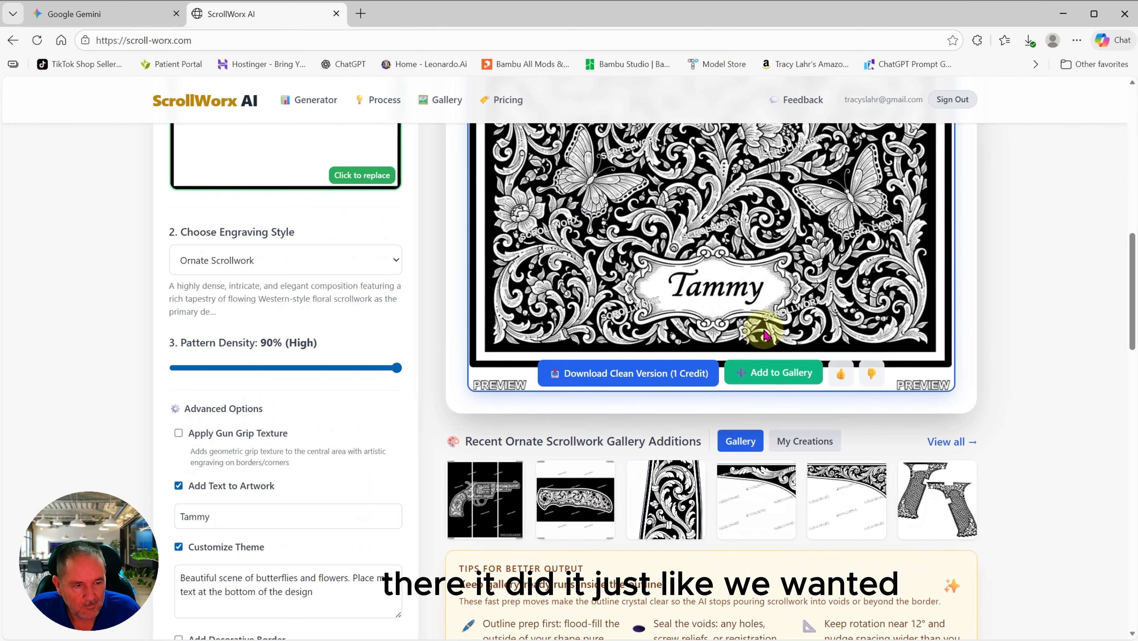
scroll(759, 332, "up", 5)
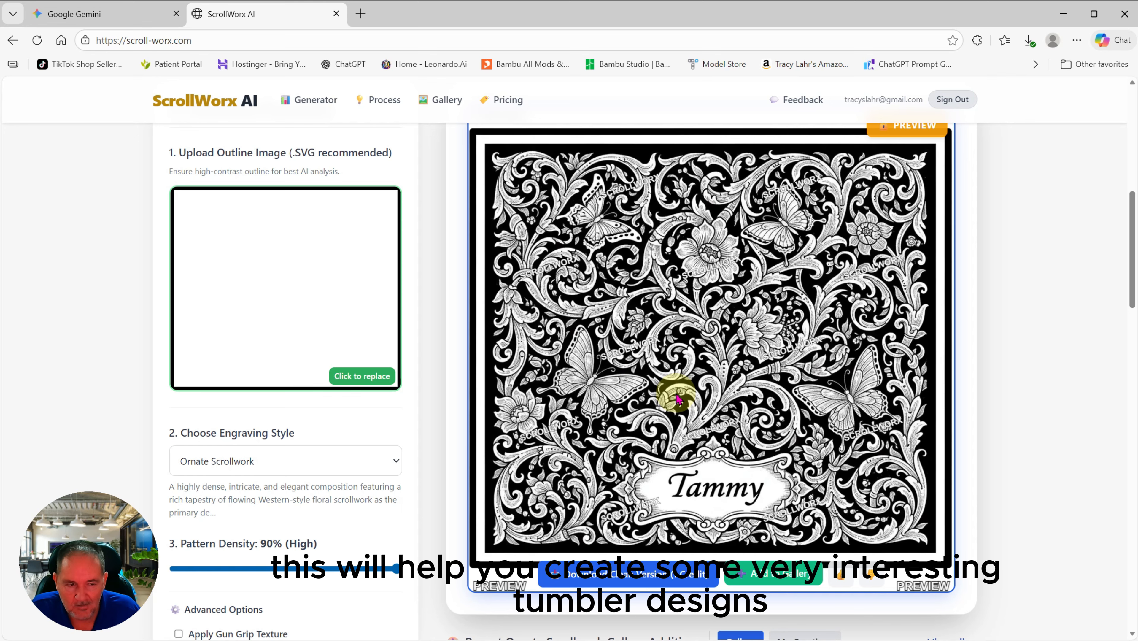
Step: Pick Western from the engraving style list and uncheck Add Text to Artwork
scroll(332, 439, "down", 4)
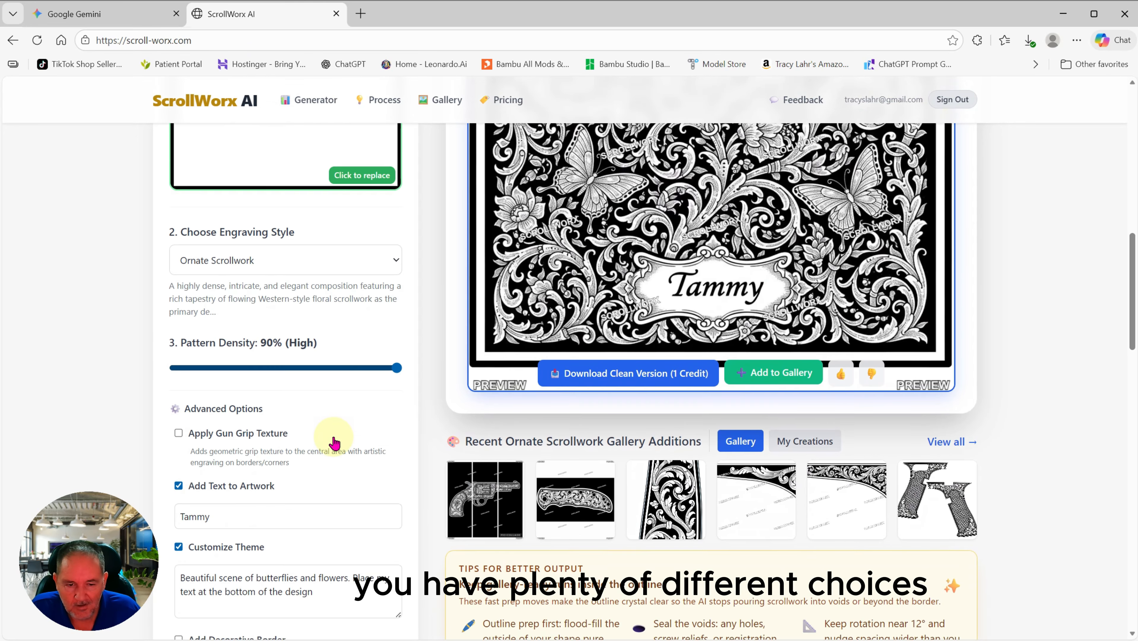
scroll(332, 440, "down", 1)
scroll(358, 436, "up", 7)
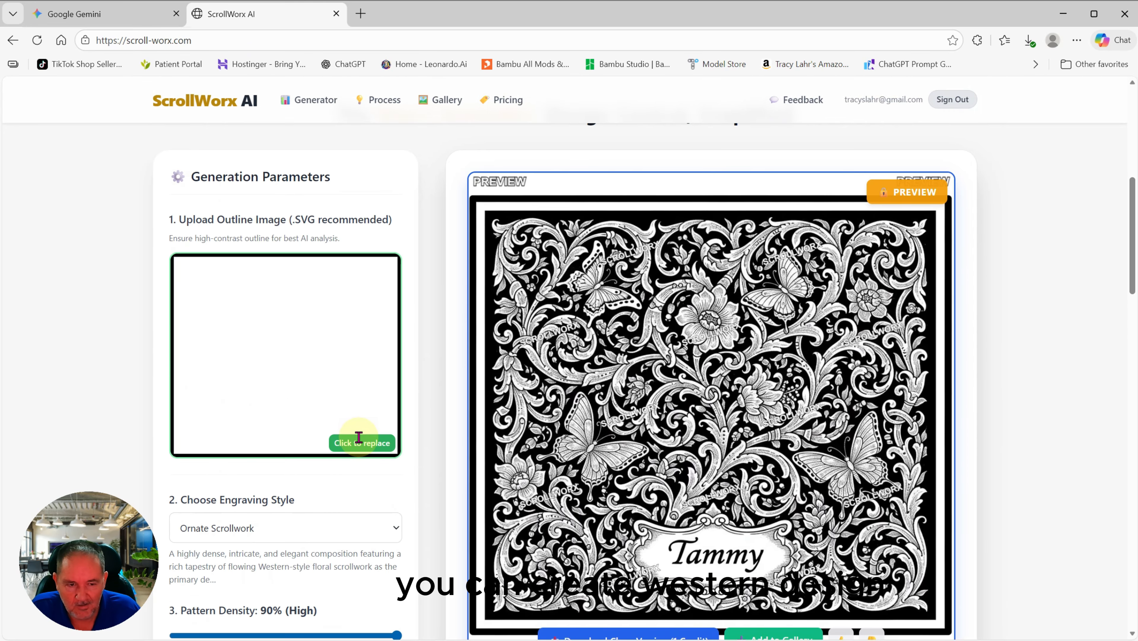
scroll(359, 437, "down", 4)
scroll(356, 437, "up", 3)
left_click(373, 452)
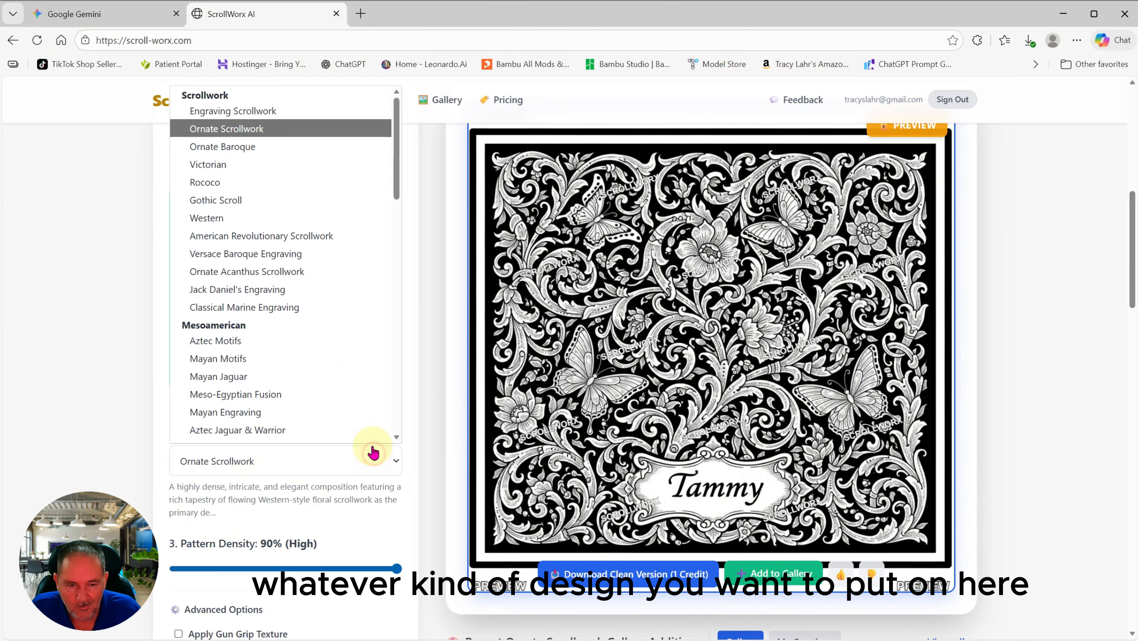
scroll(309, 288, "down", 14)
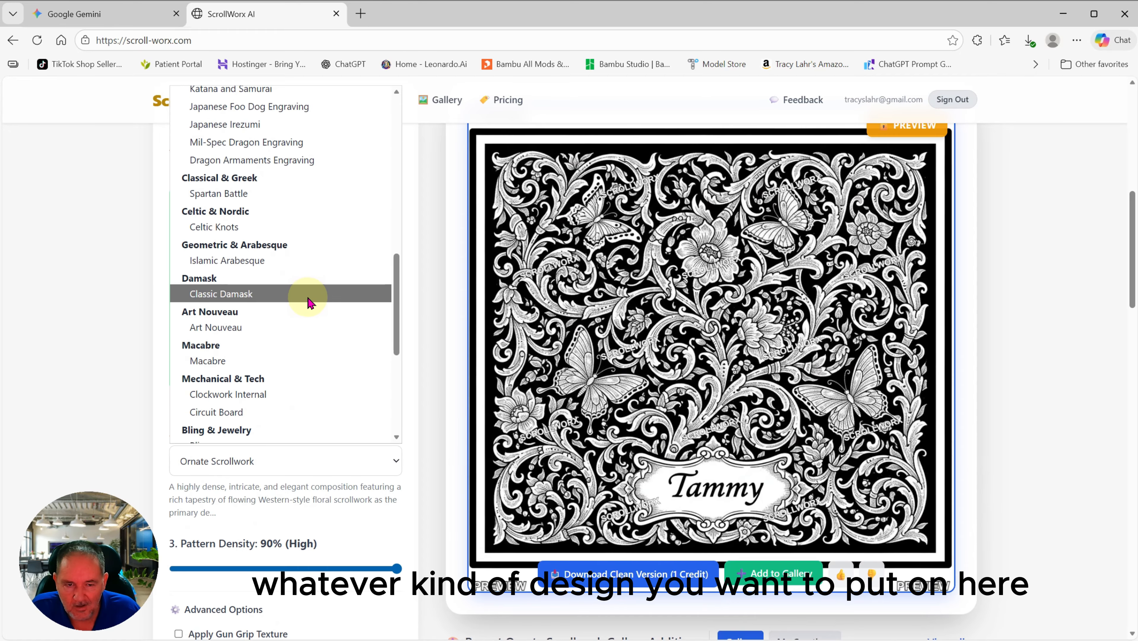
scroll(310, 314, "down", 3)
scroll(313, 338, "up", 17)
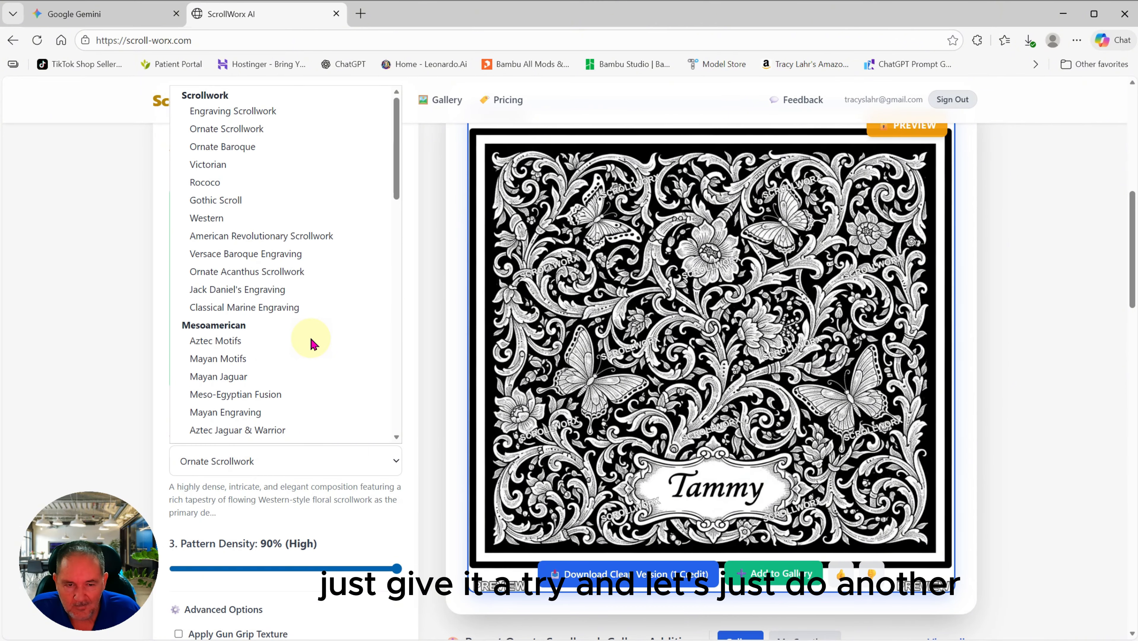
scroll(316, 332, "down", 2)
scroll(316, 332, "up", 2)
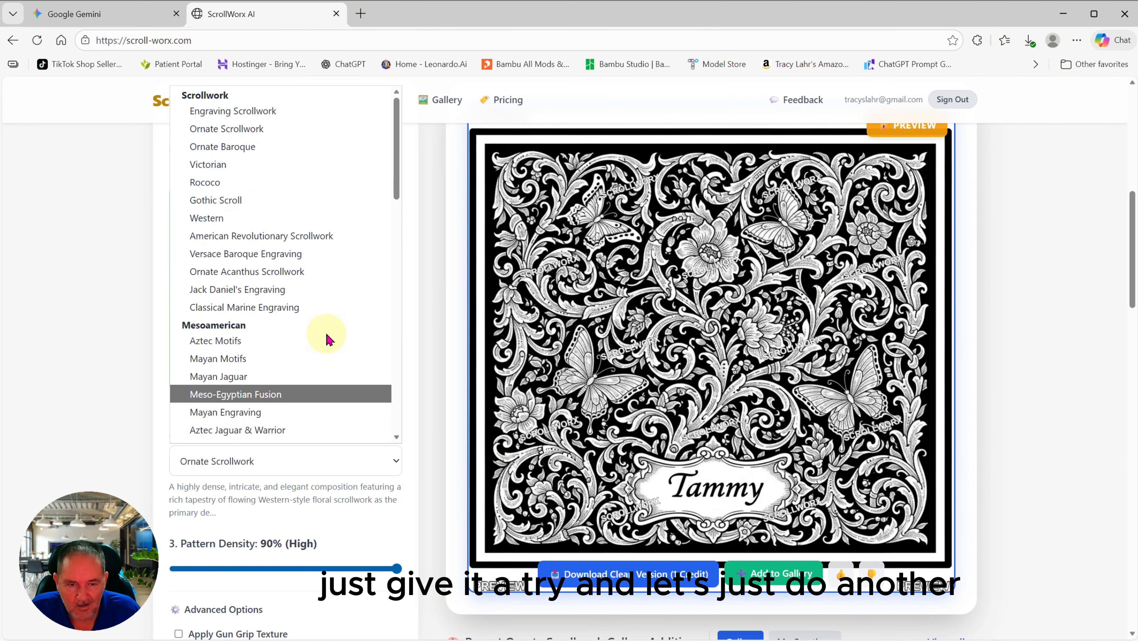
left_click(269, 218)
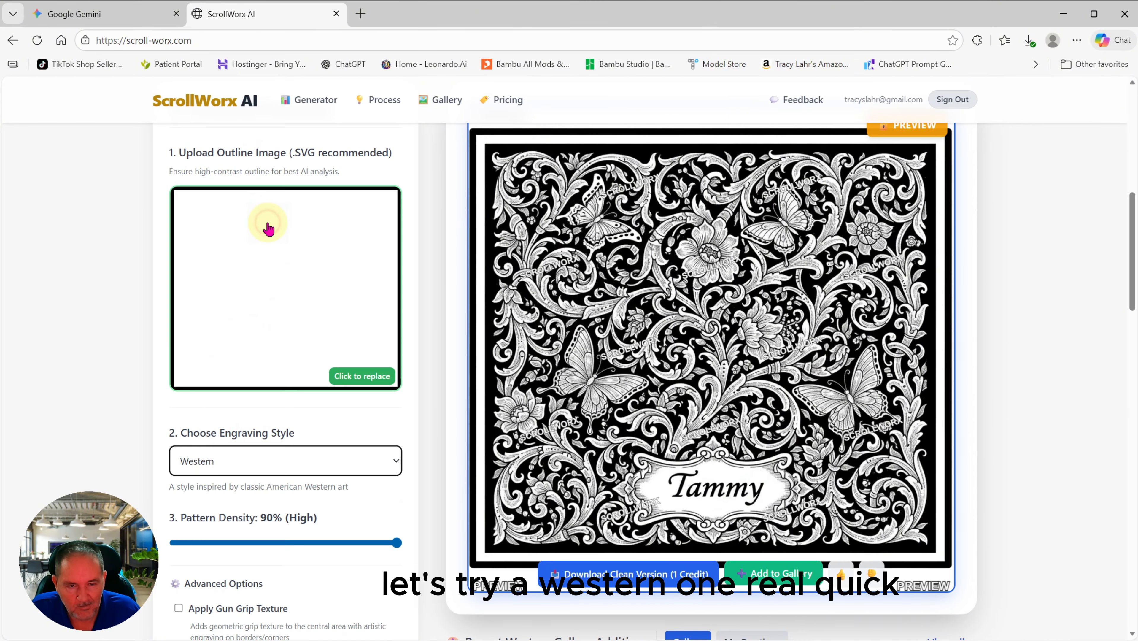
scroll(267, 228, "down", 6)
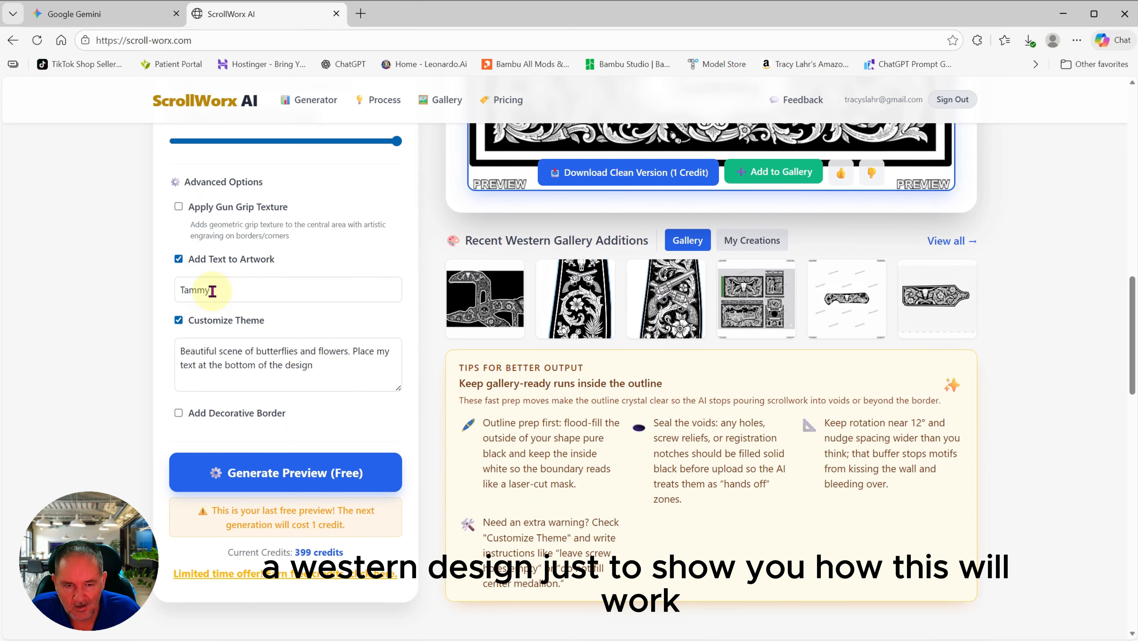
left_click(178, 259)
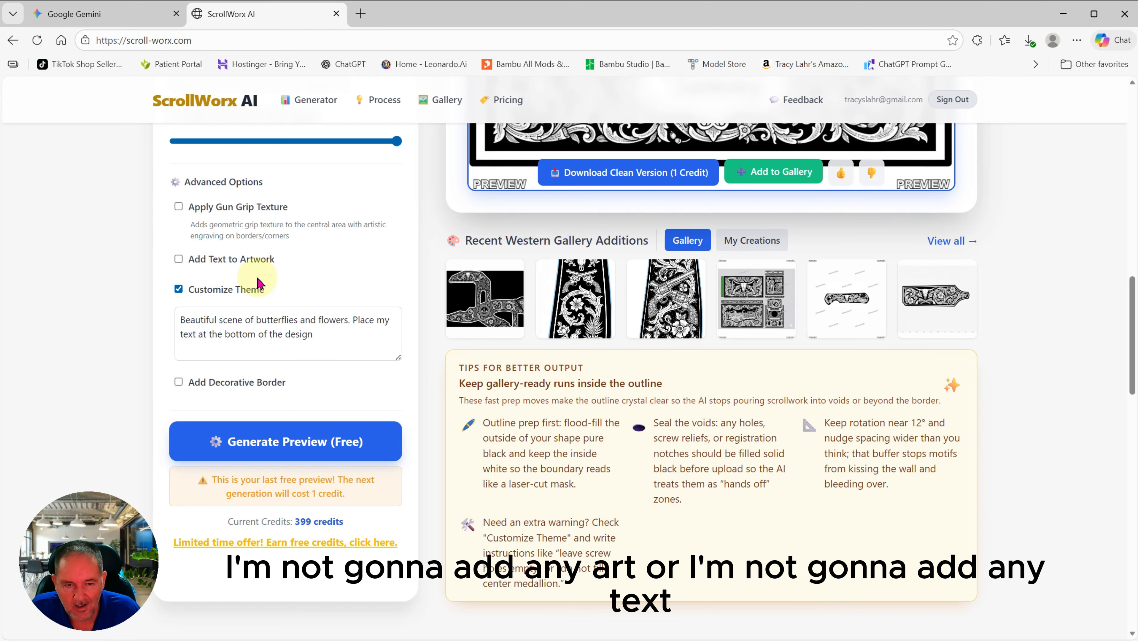
Step: Replace the butterflies-and-flowers theme wording with 'cowboys and horses'
left_click(324, 339)
left_click_drag(324, 339, 257, 320)
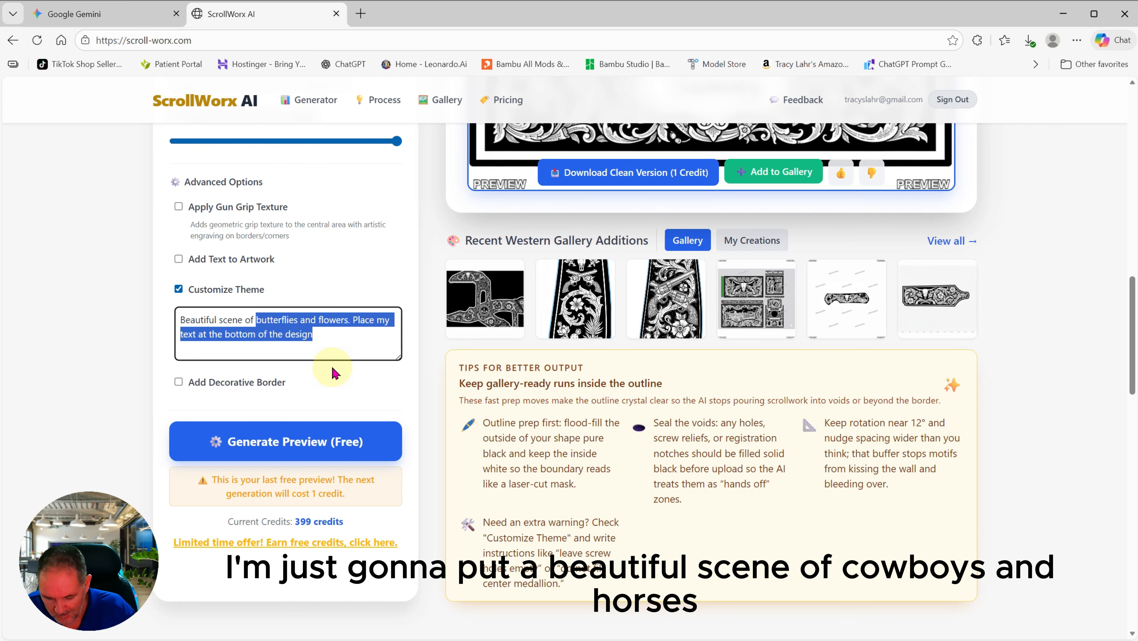
type("cowboys")
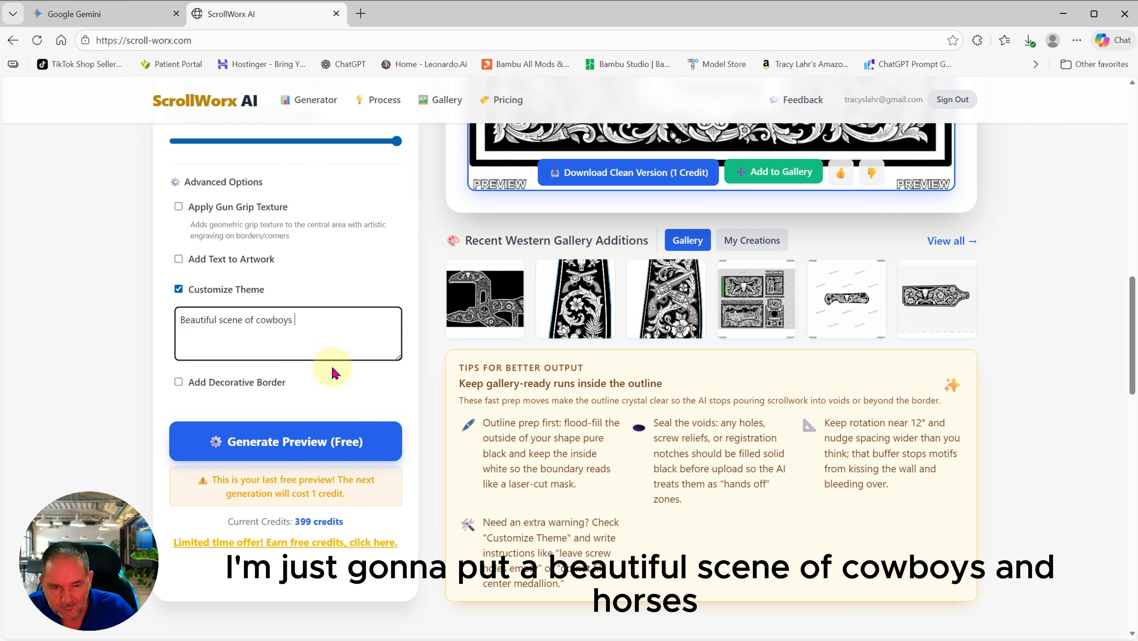
type(" and horses")
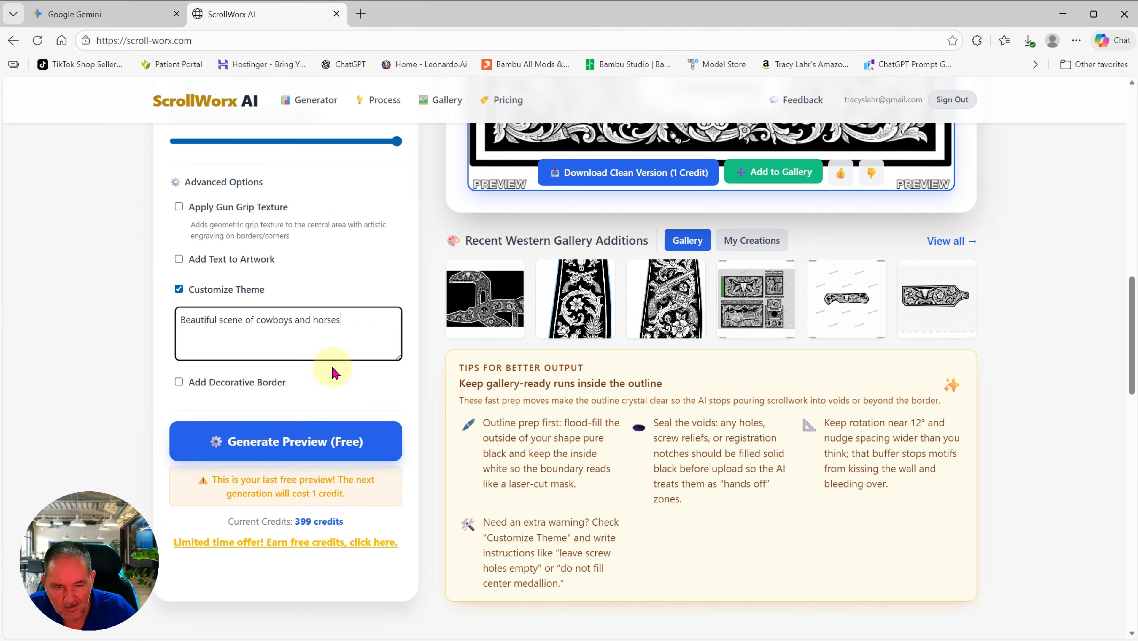
Step: Generate the Western preview and scroll to view the cowboys on horses
left_click(296, 441)
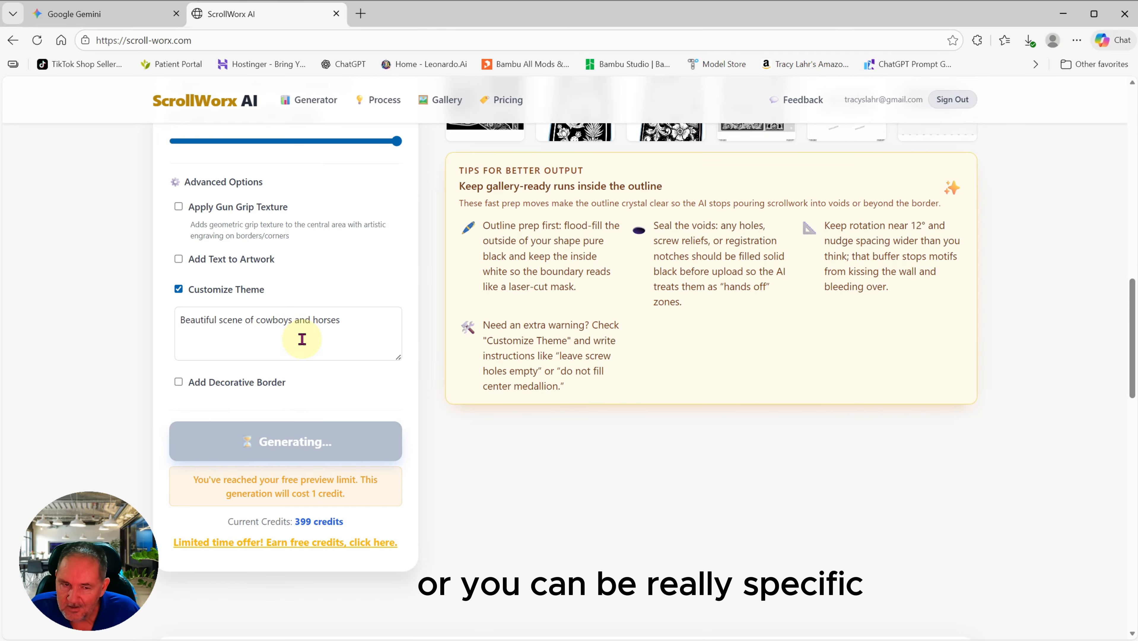
scroll(302, 339, "up", 1)
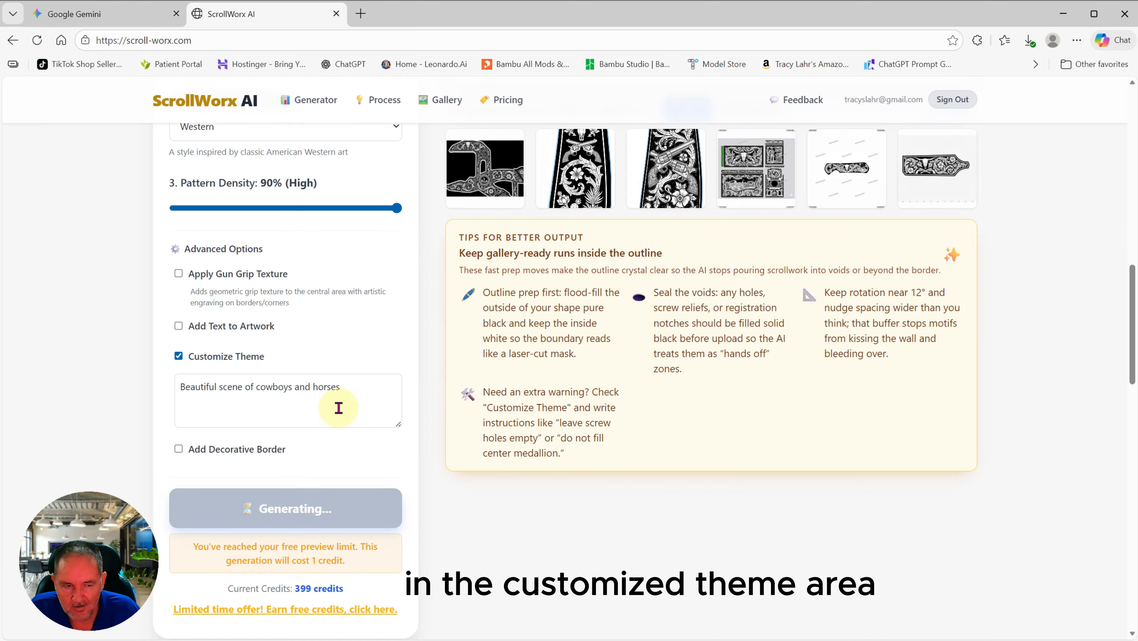
scroll(624, 454, "up", 6)
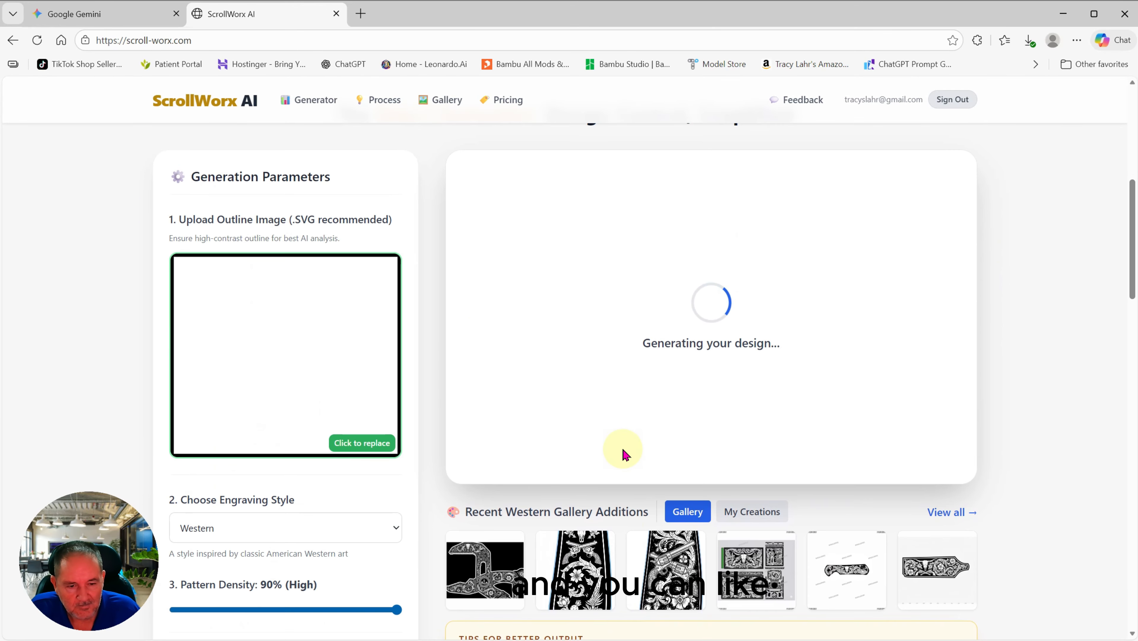
scroll(624, 455, "down", 4)
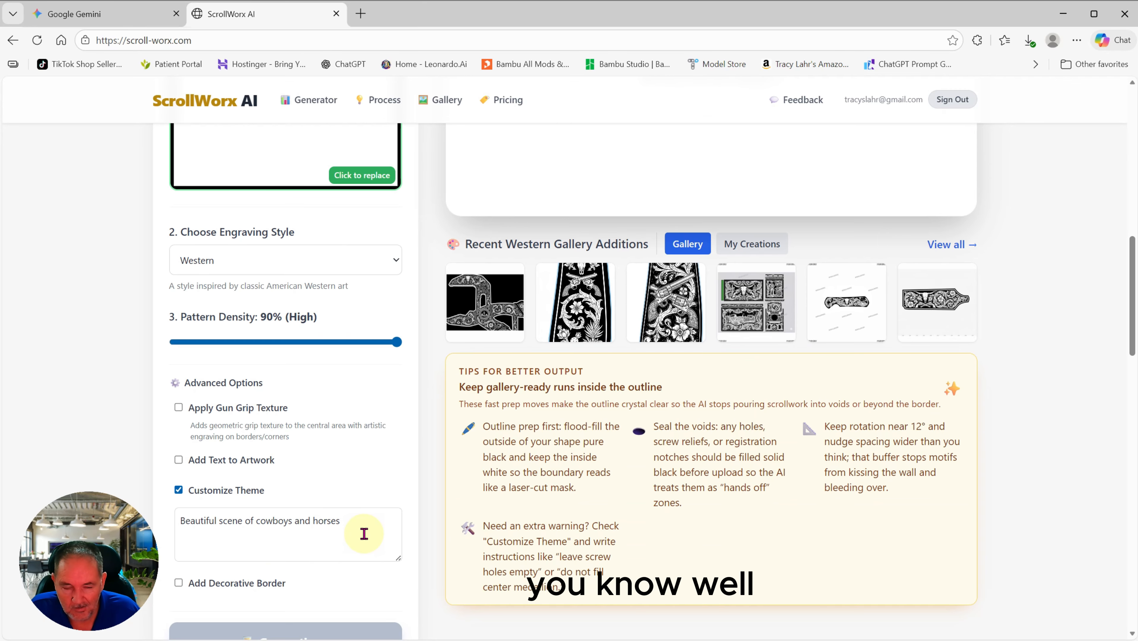
scroll(364, 534, "up", 1)
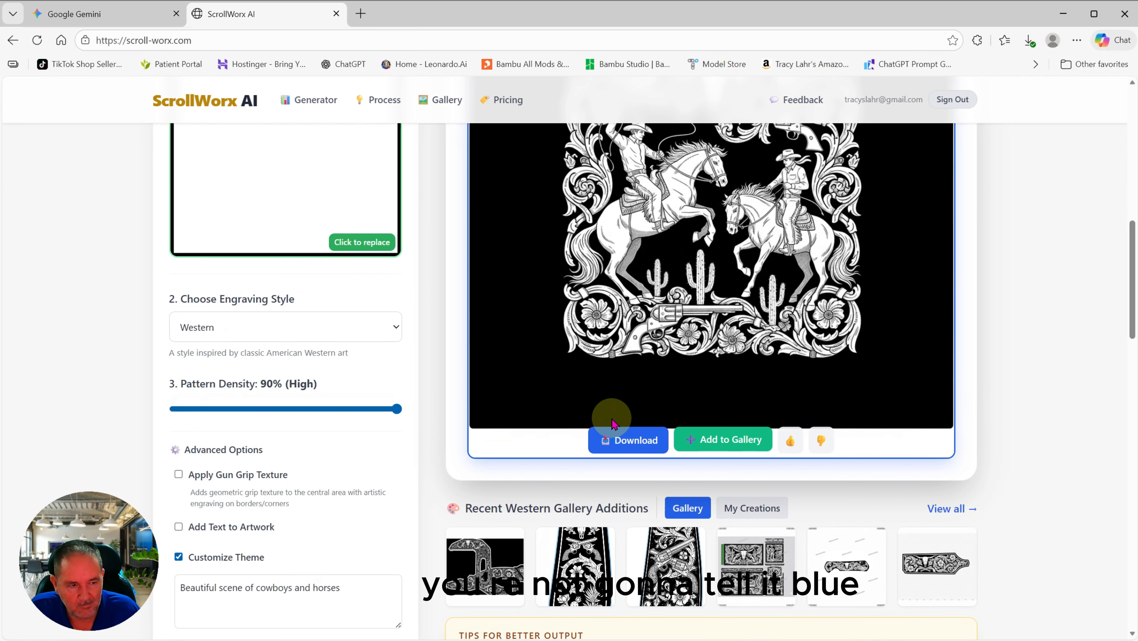
Step: Review the Western cowboys design, then reopen the engraving style list and scroll to Egyptian
scroll(628, 404, "up", 2)
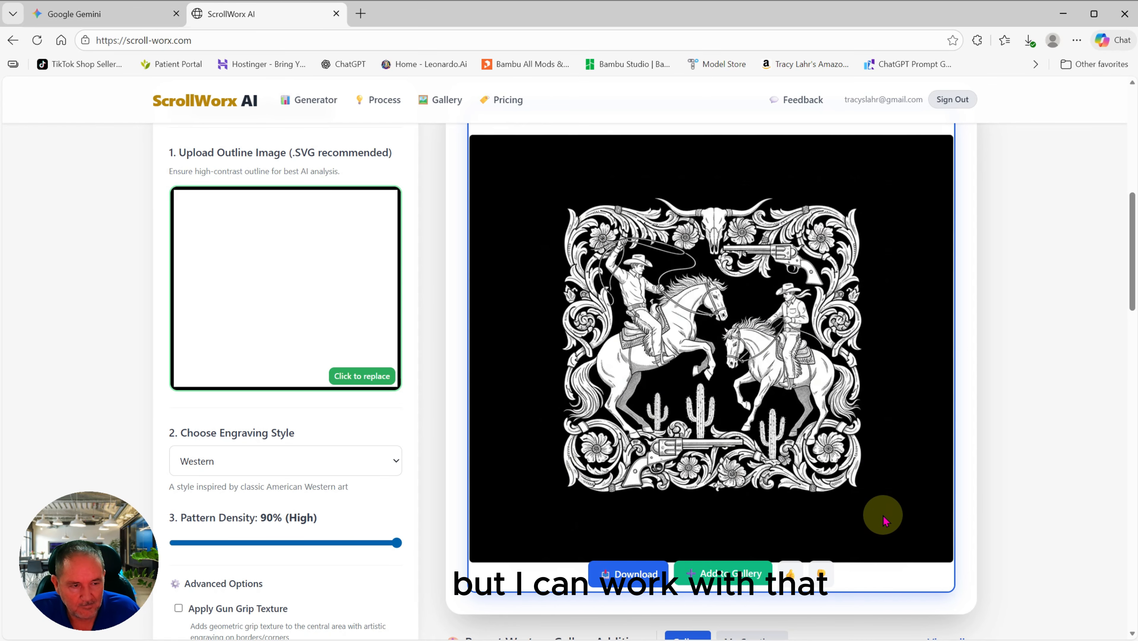
scroll(880, 516, "down", 1)
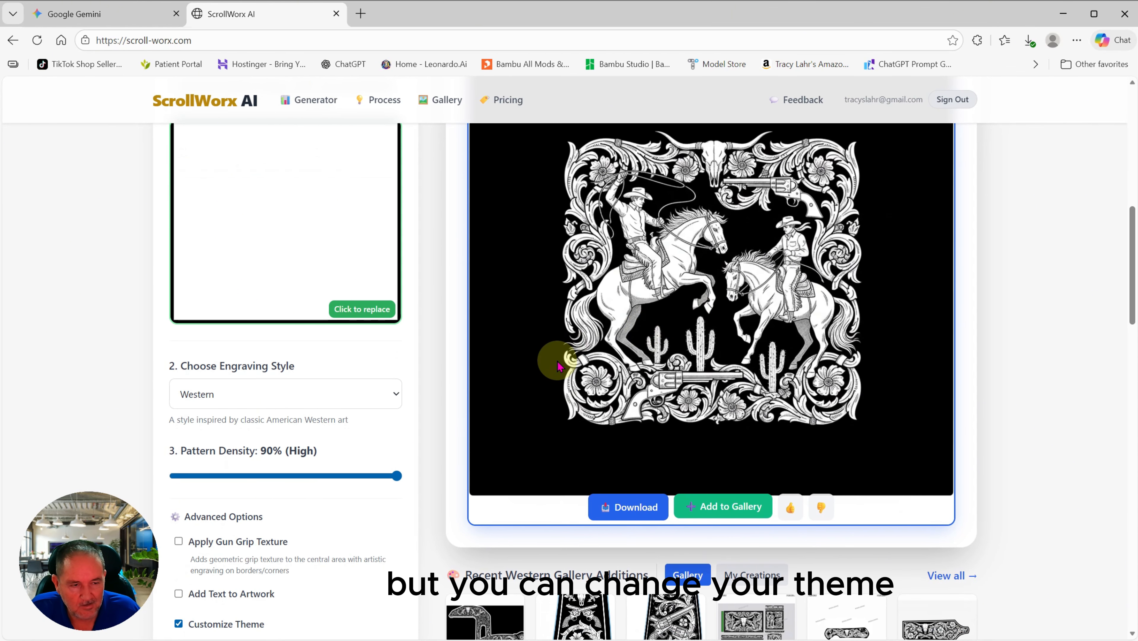
scroll(554, 359, "up", 1)
scroll(390, 466, "down", 1)
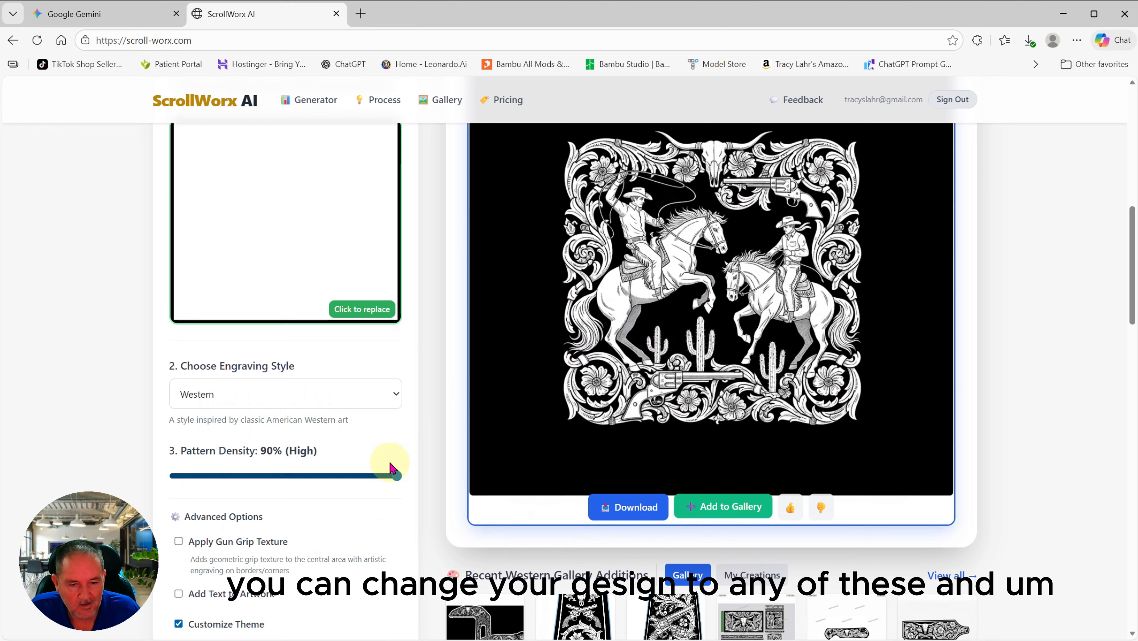
left_click(394, 394)
scroll(334, 231, "up", 1)
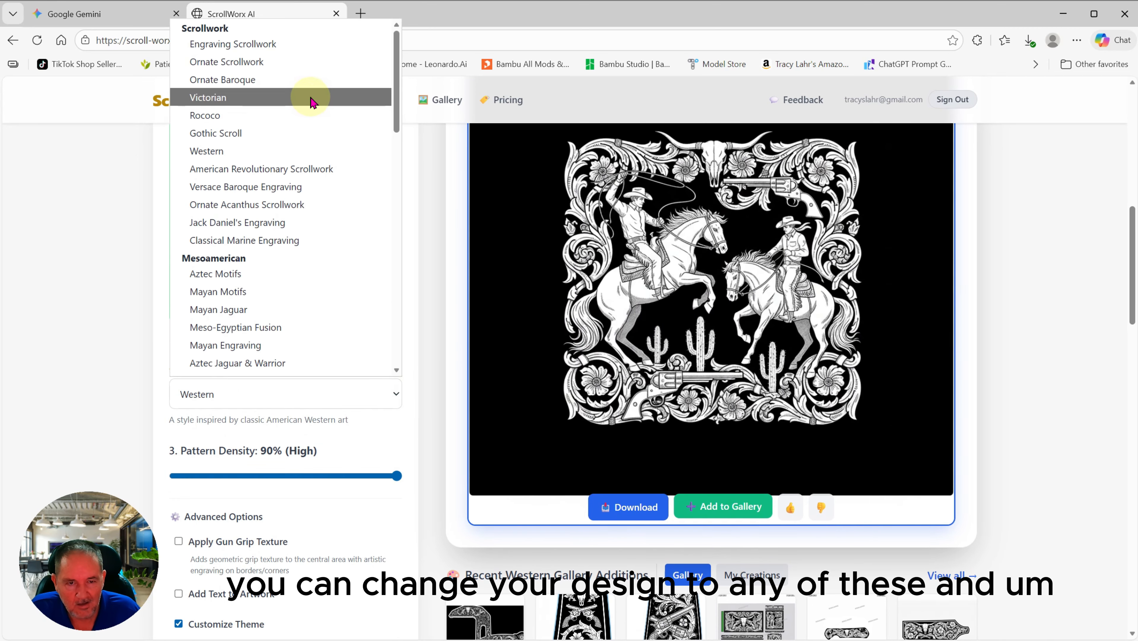
scroll(320, 254, "down", 5)
scroll(326, 274, "up", 4)
scroll(329, 278, "up", 1)
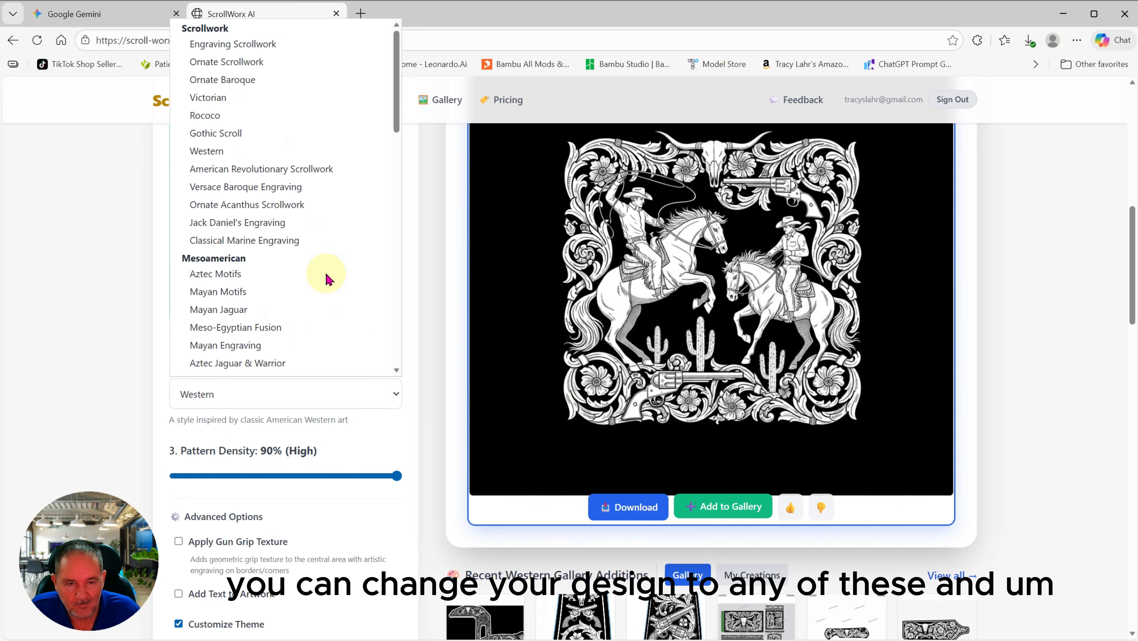
scroll(329, 278, "down", 1)
scroll(326, 278, "down", 4)
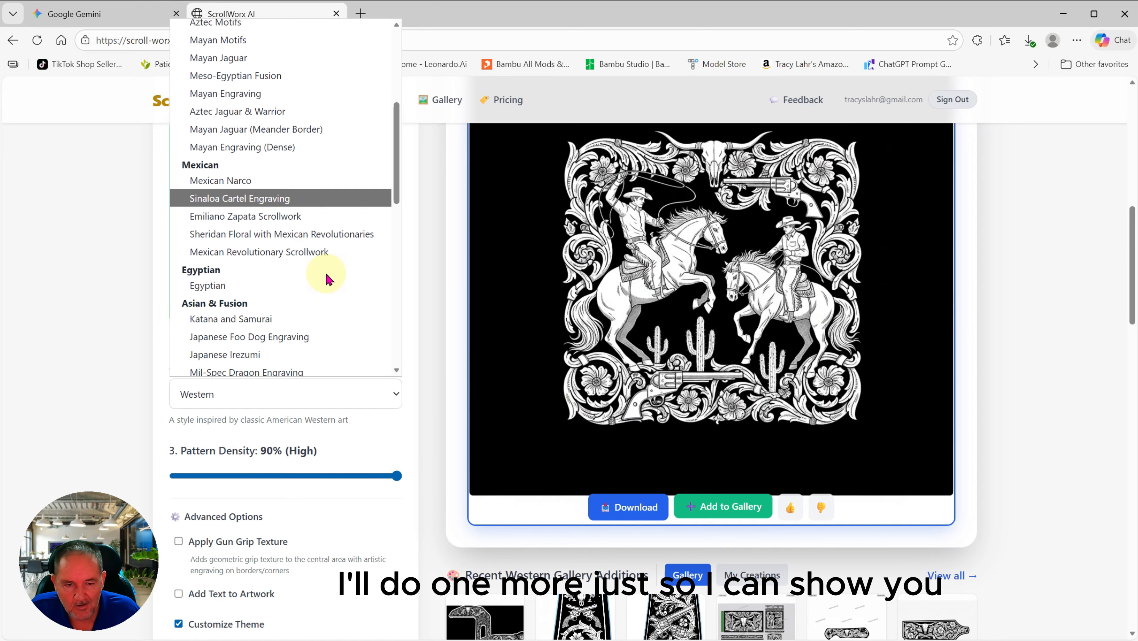
Step: Choose the Egyptian style and replace 'cowboys and horses' with 'pyramids and' in the theme
left_click(250, 270)
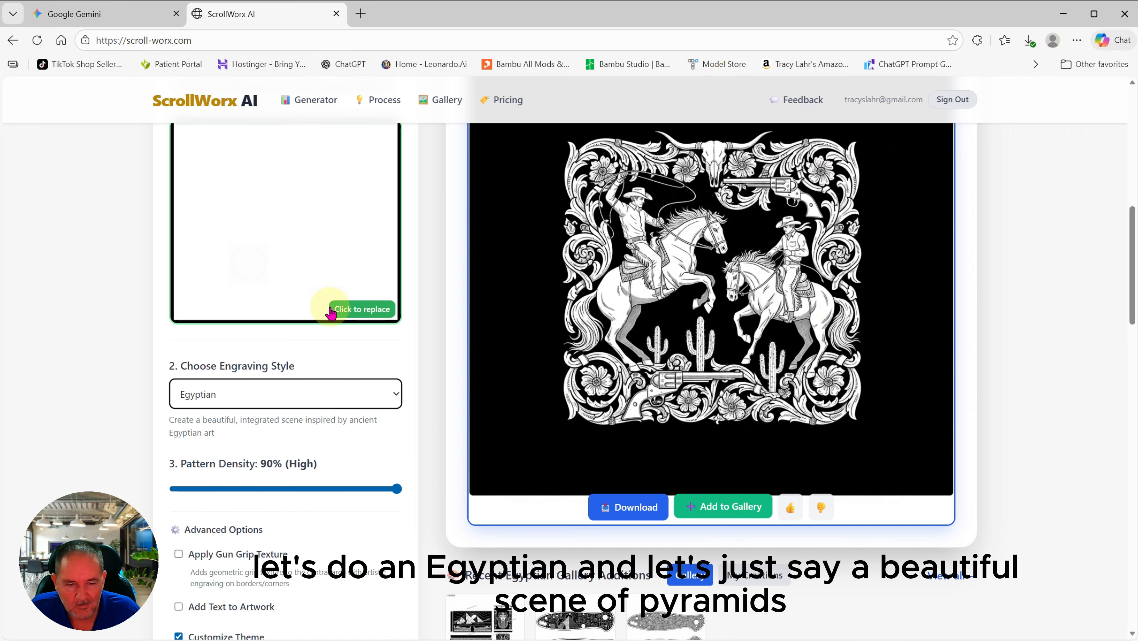
scroll(317, 363, "down", 5)
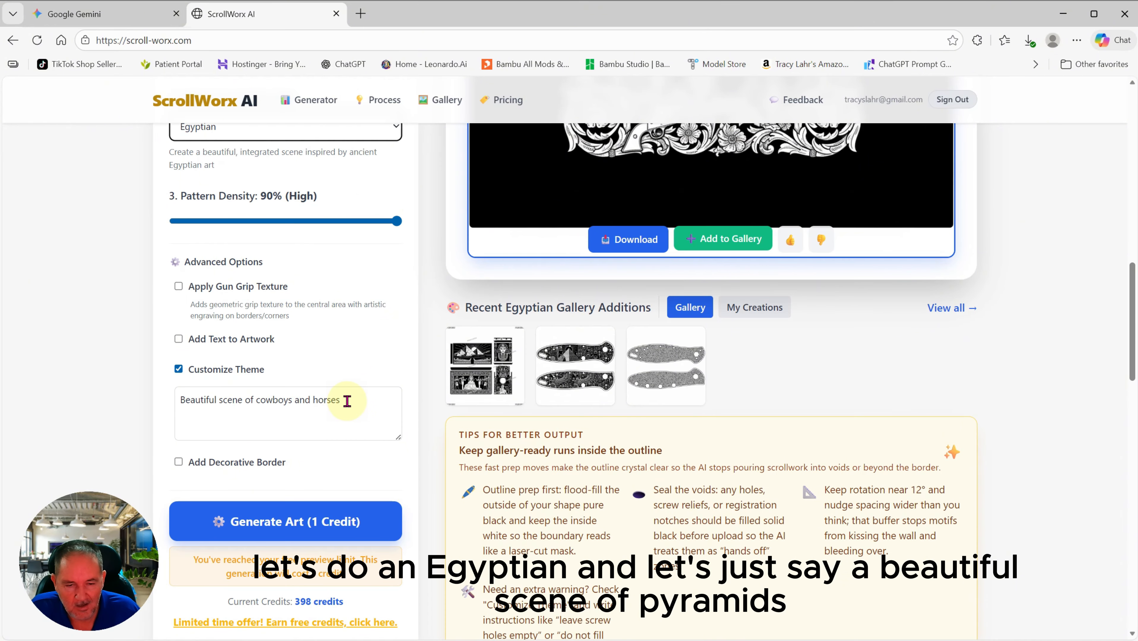
left_click_drag(346, 401, 260, 408)
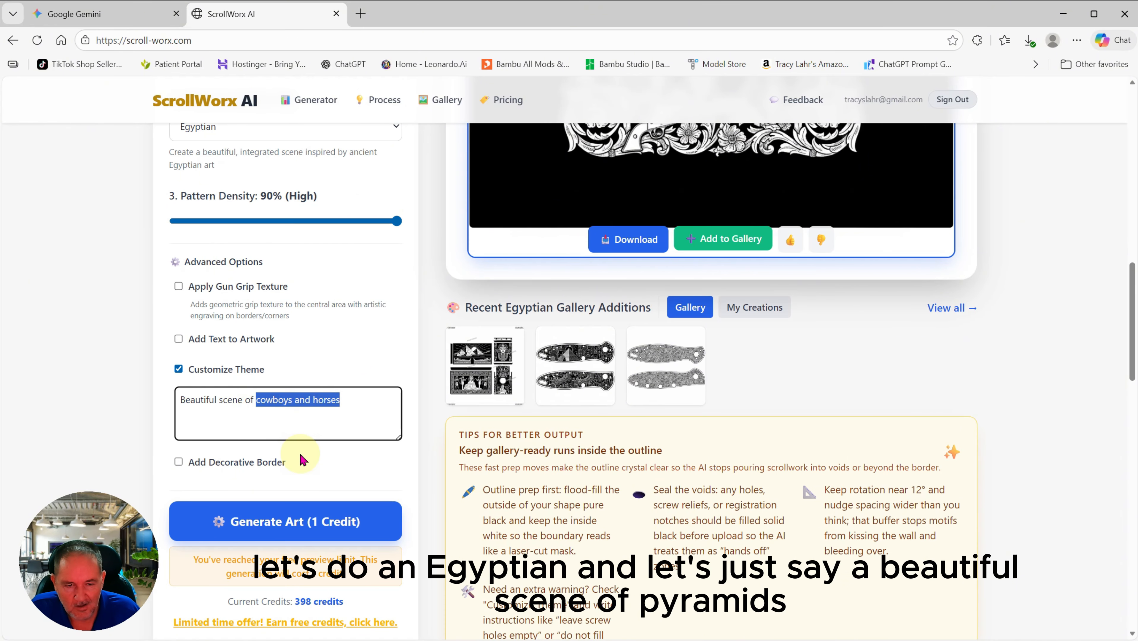
type("py")
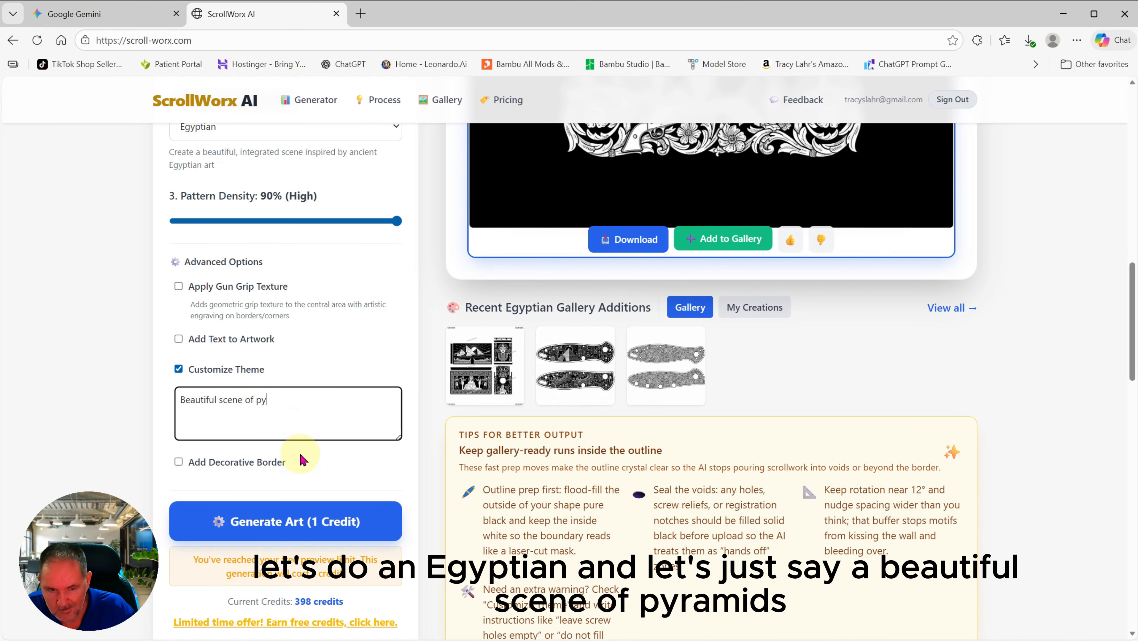
type("ramids ")
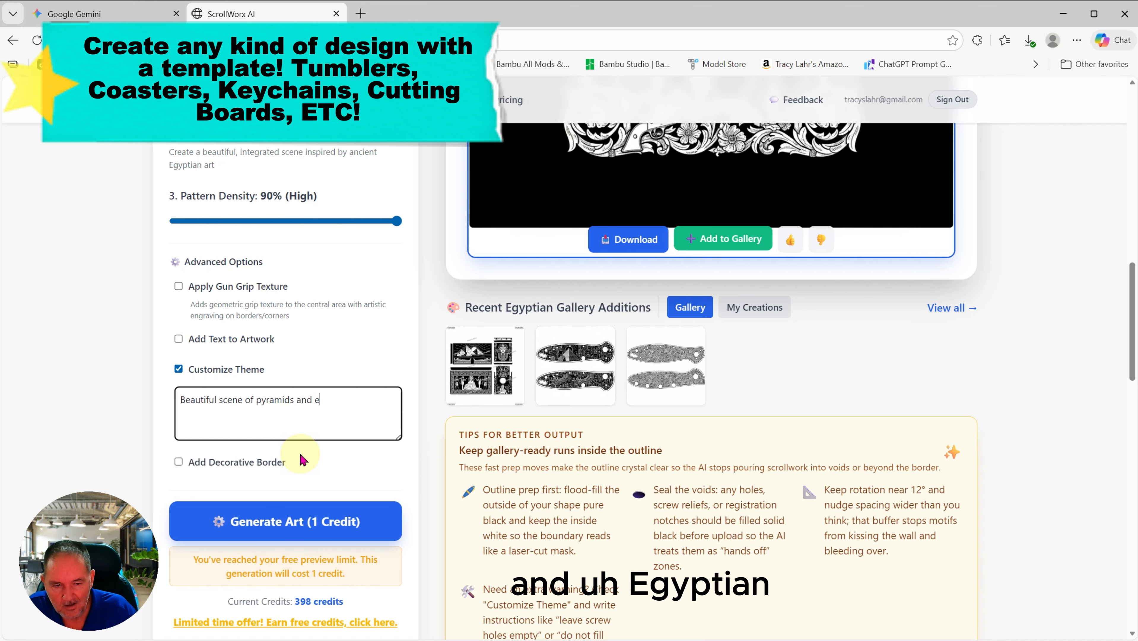
type("and egyu")
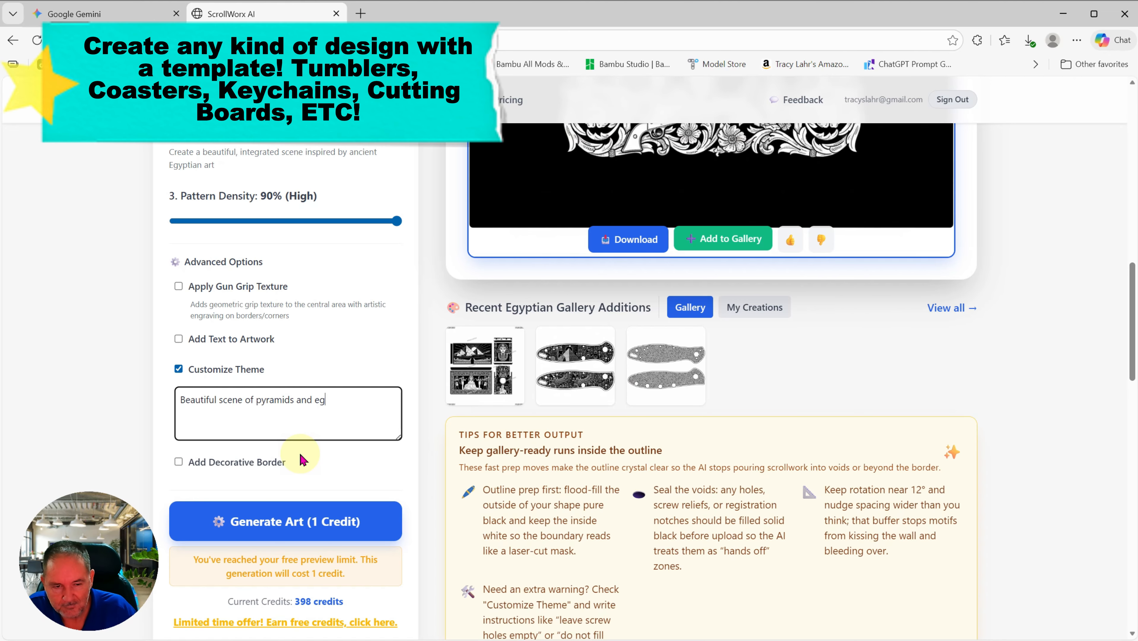
key("BackSpace")
key("BackSpace")
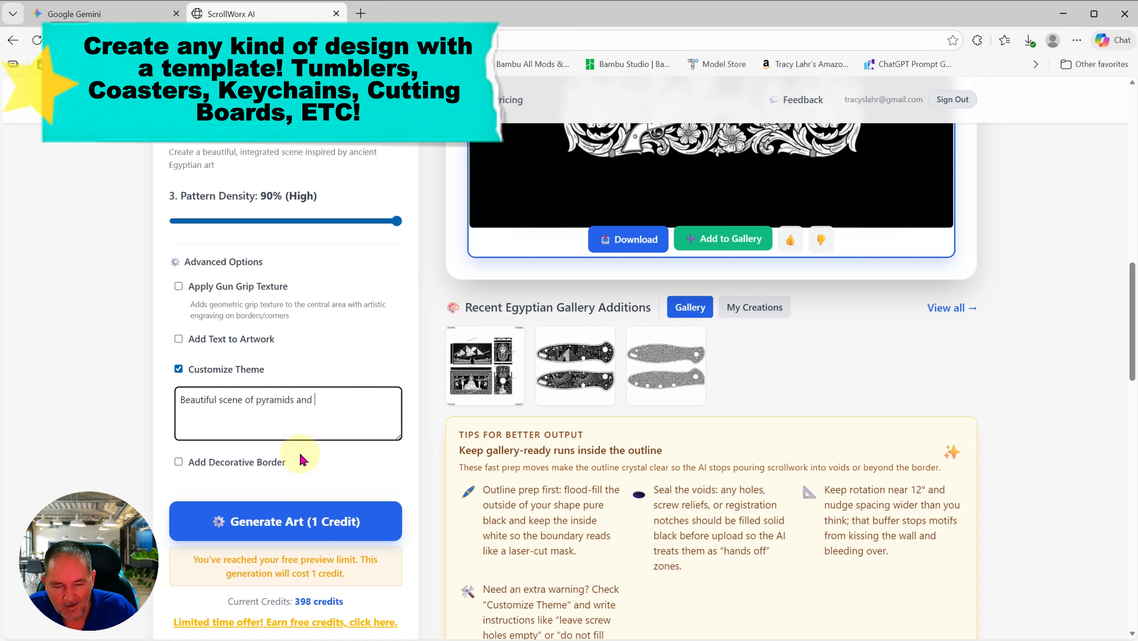
Step: Add 'hieroglyphics' with a spelling fix, then trim the theme to 'Beautiful scene of pyramids'
type("heiroglyp")
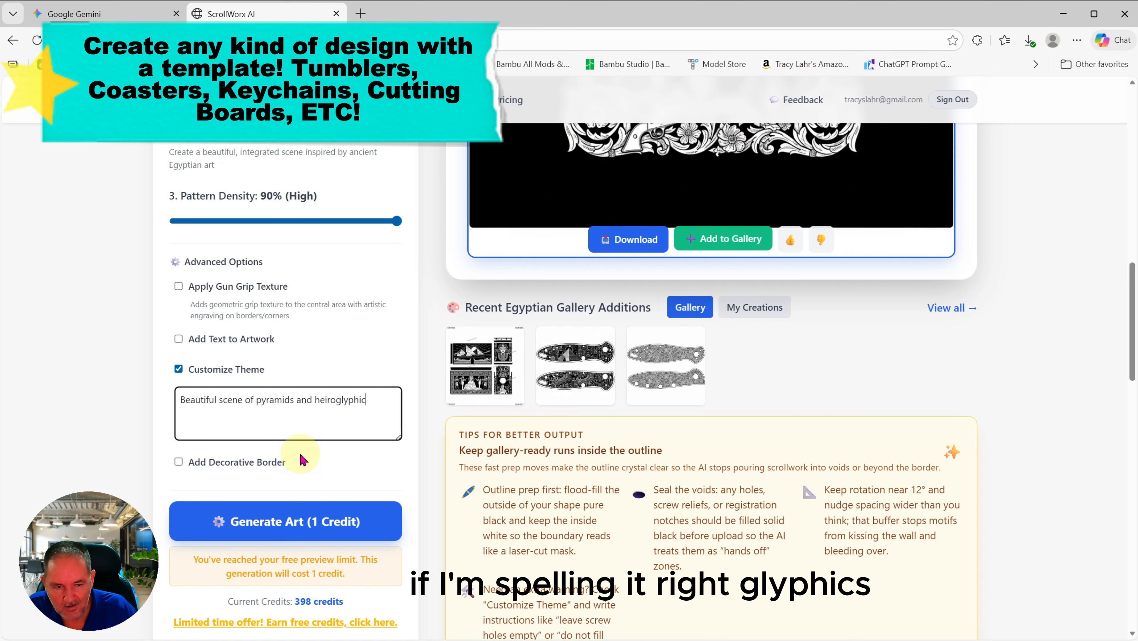
type("hi")
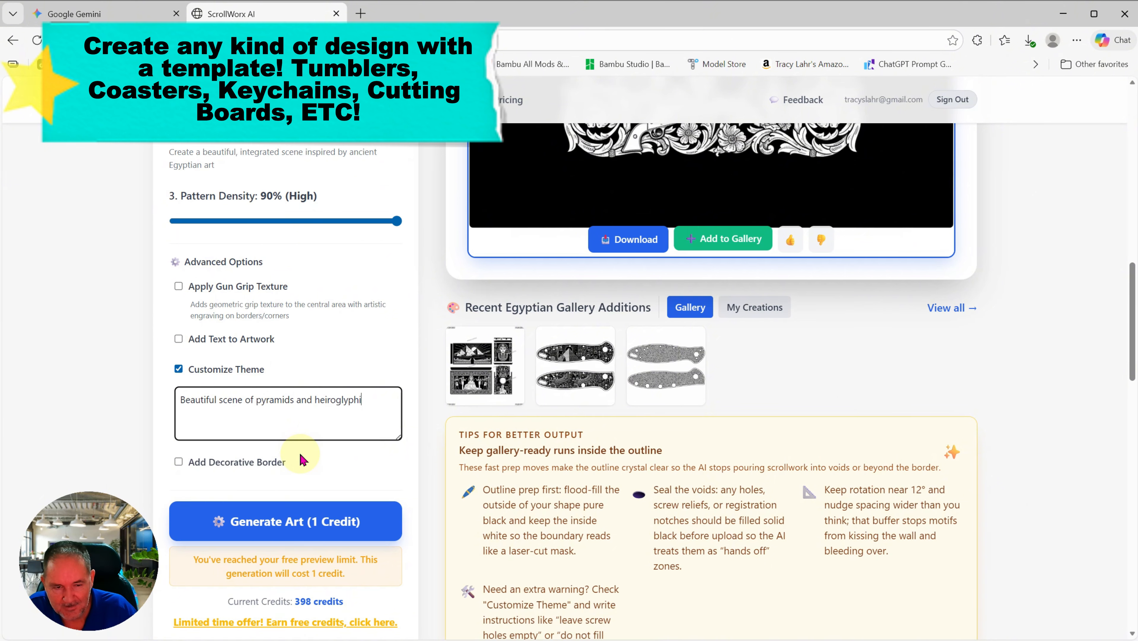
type("s")
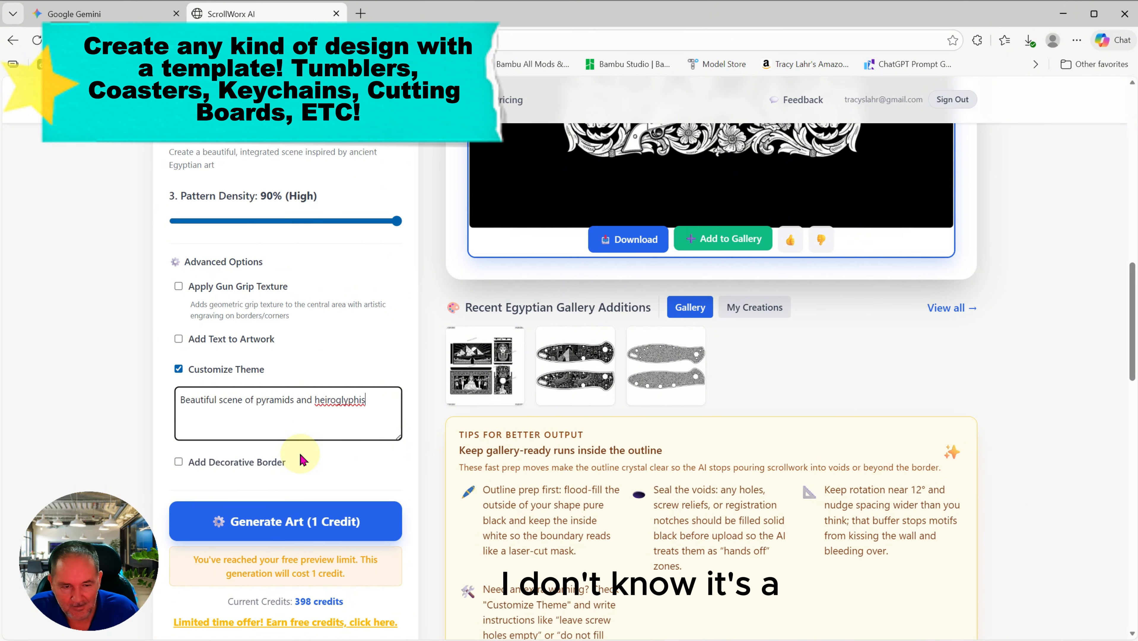
right_click(324, 399)
left_click(383, 420)
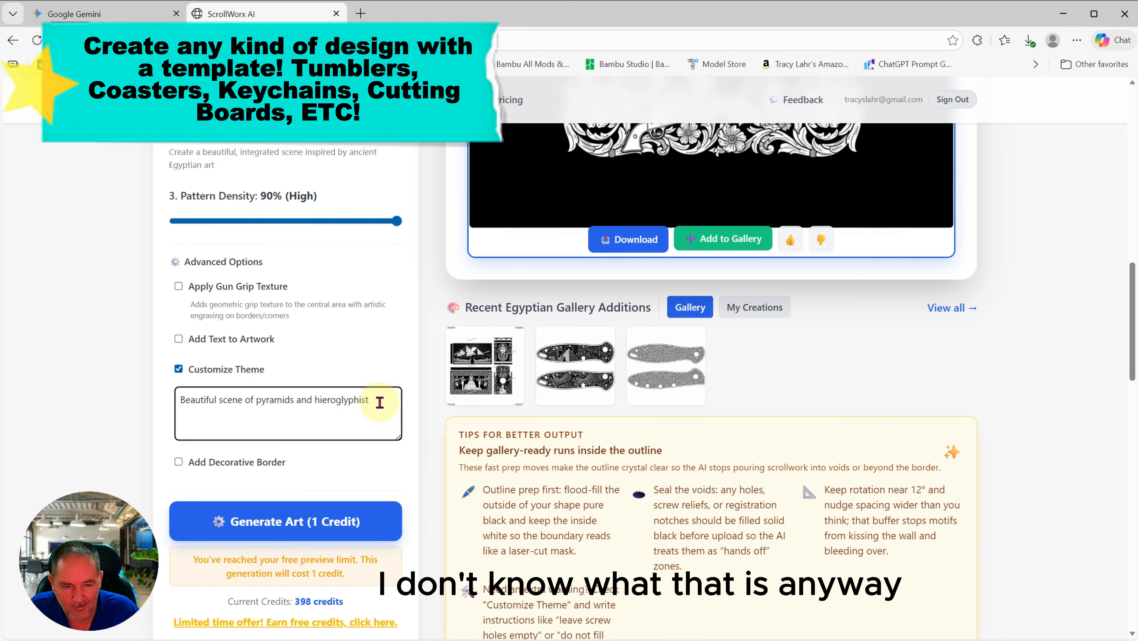
left_click_drag(376, 399, 294, 400)
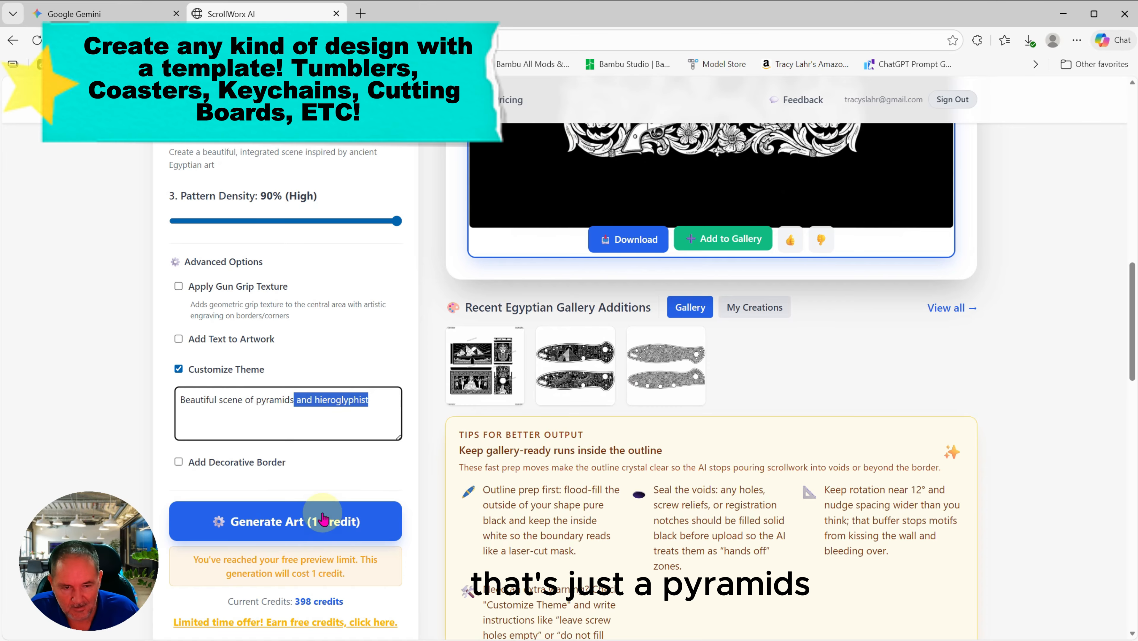
key("BackSpace")
Step: Start generating the Egyptian pyramids design for 1 credit
left_click(343, 521)
scroll(751, 413, "up", 2)
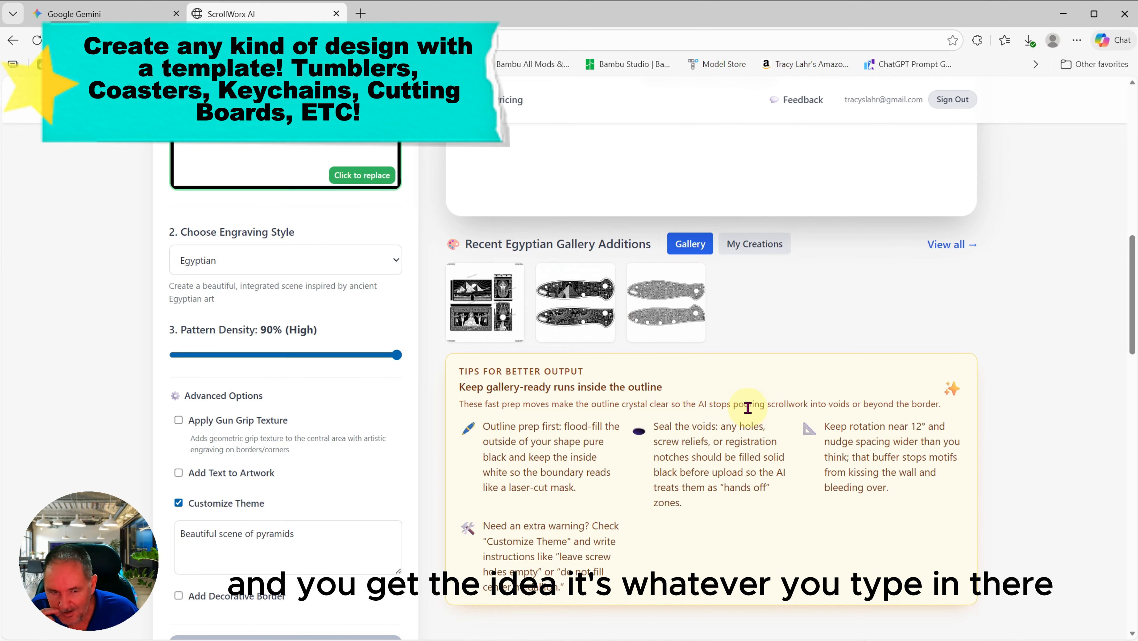
scroll(748, 407, "up", 9)
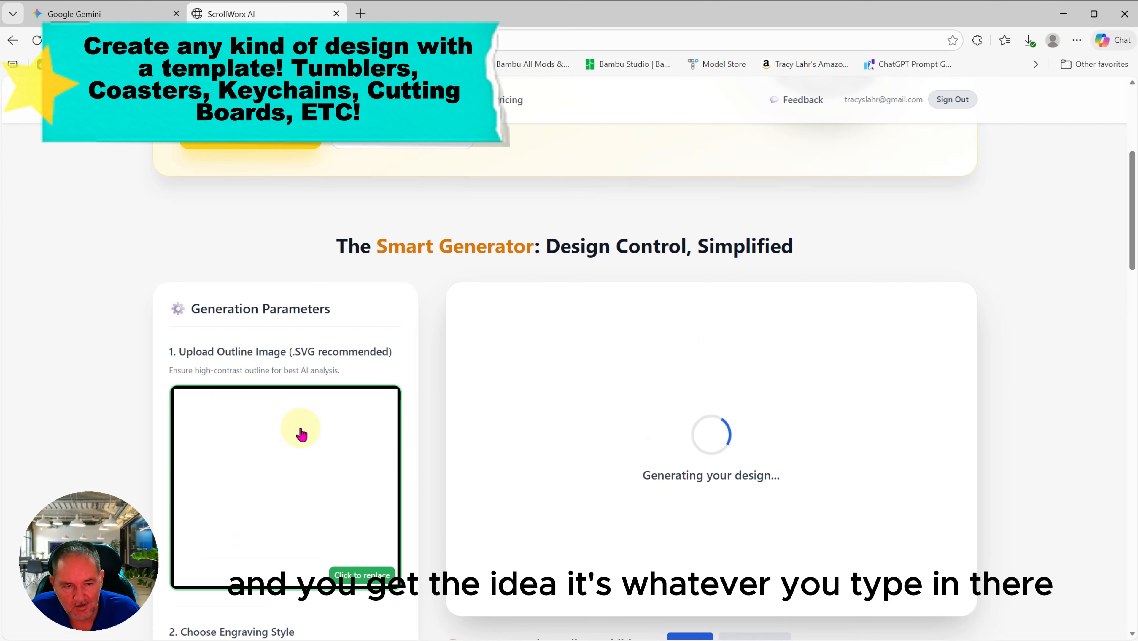
scroll(299, 431, "down", 4)
Step: Confirm Egyptian in the style list and scroll to view the pyramids, Sphinx and hieroglyph preview
left_click(378, 461)
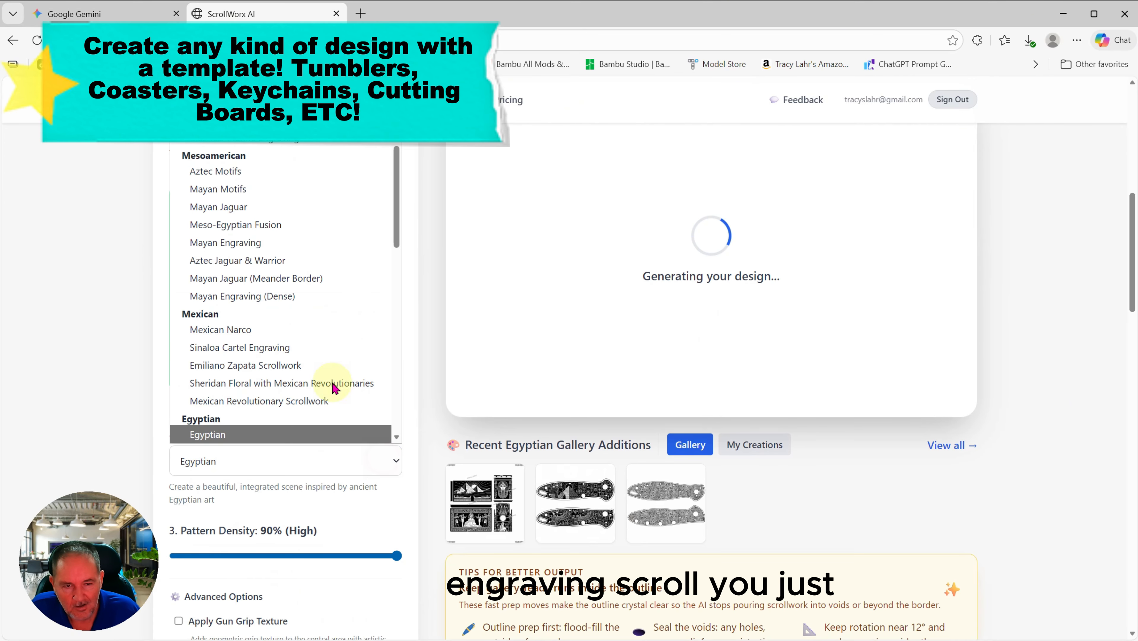
scroll(329, 345, "up", 3)
scroll(332, 354, "down", 6)
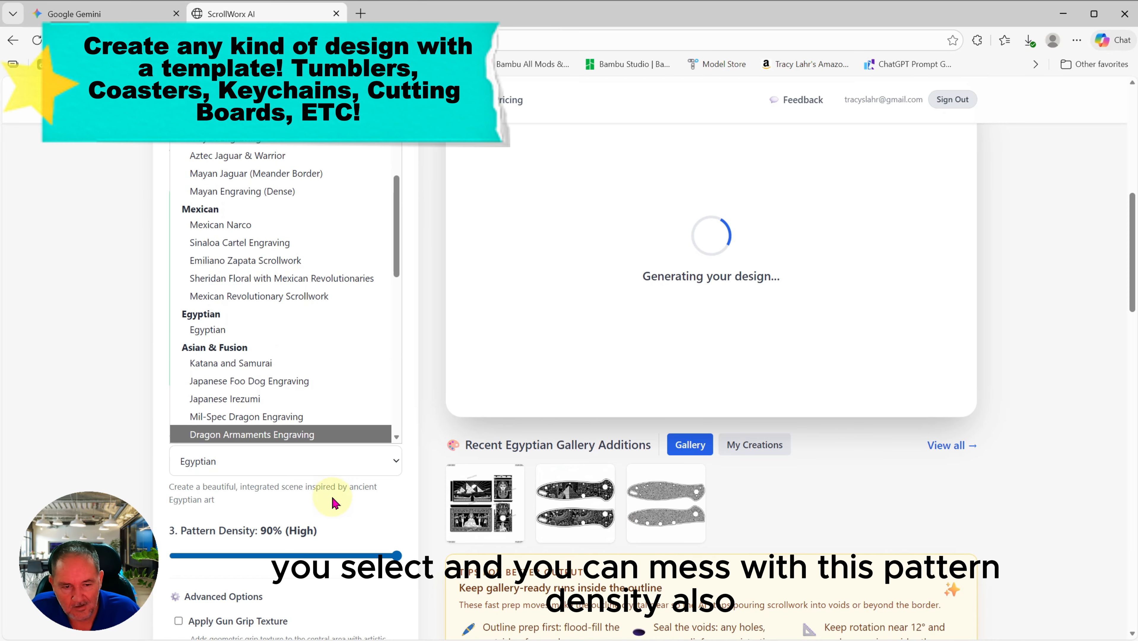
left_click(361, 502)
scroll(362, 502, "down", 2)
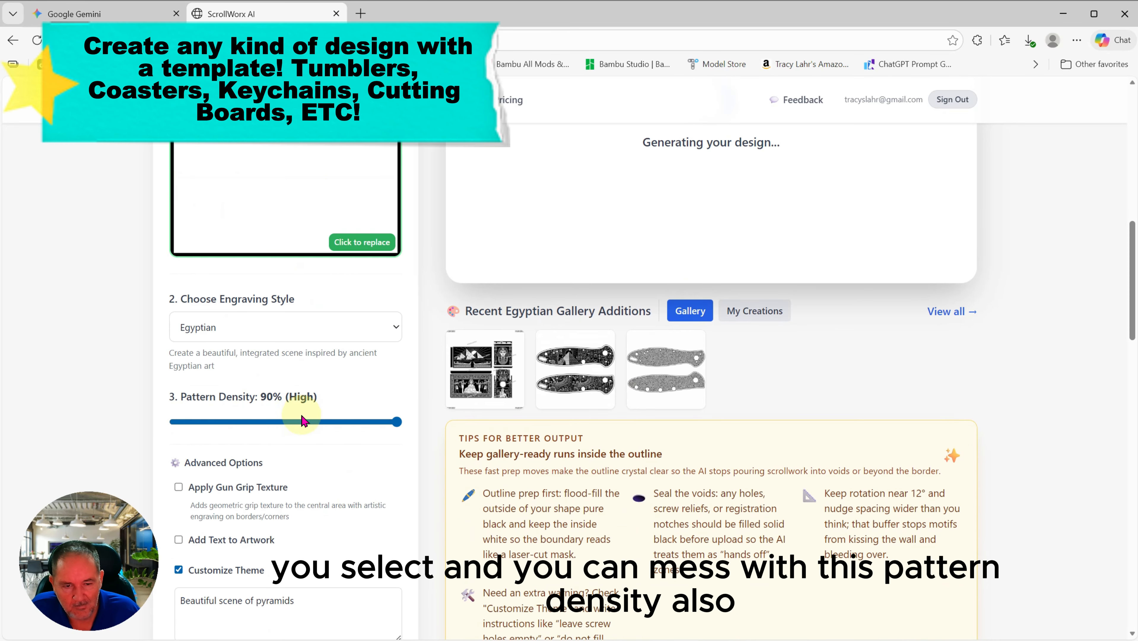
scroll(299, 426, "up", 1)
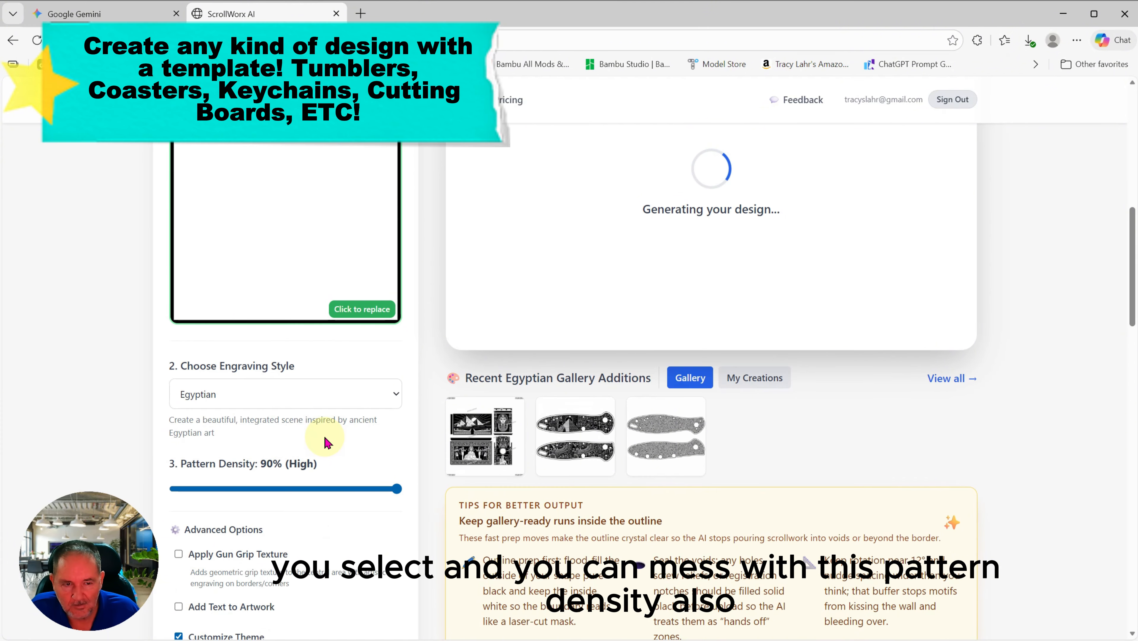
scroll(325, 437, "up", 3)
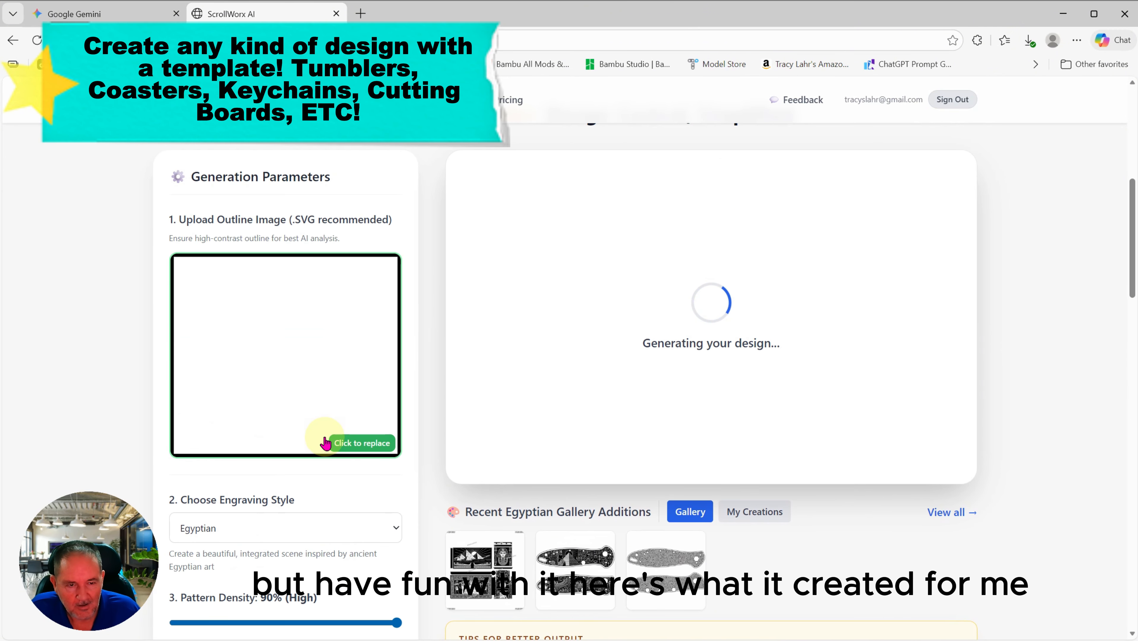
scroll(591, 476, "down", 3)
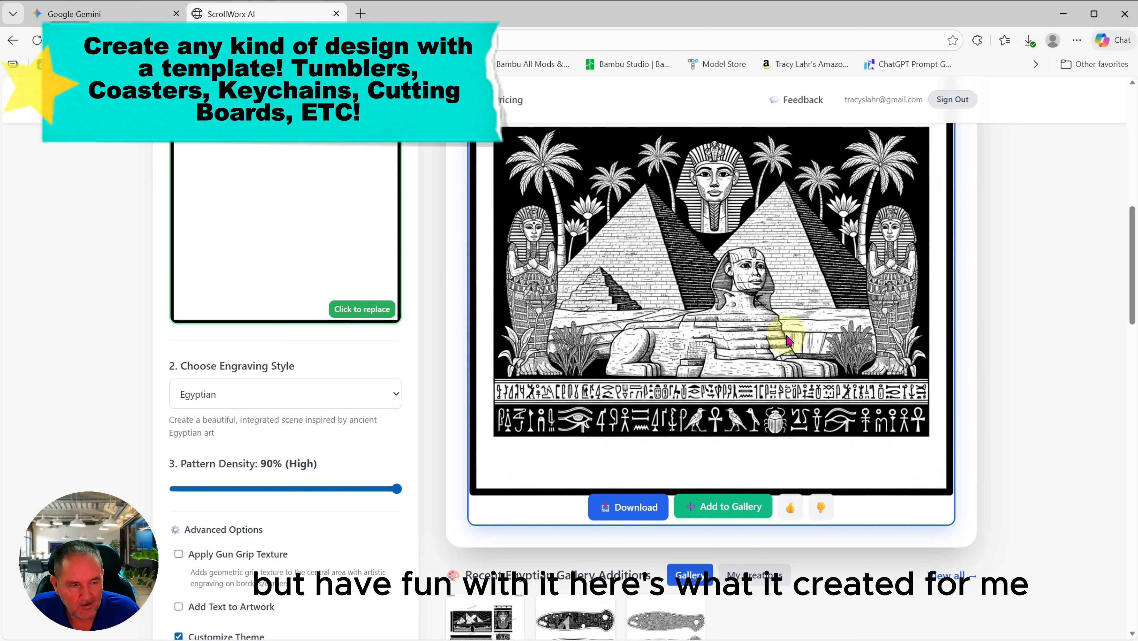
scroll(788, 342, "up", 2)
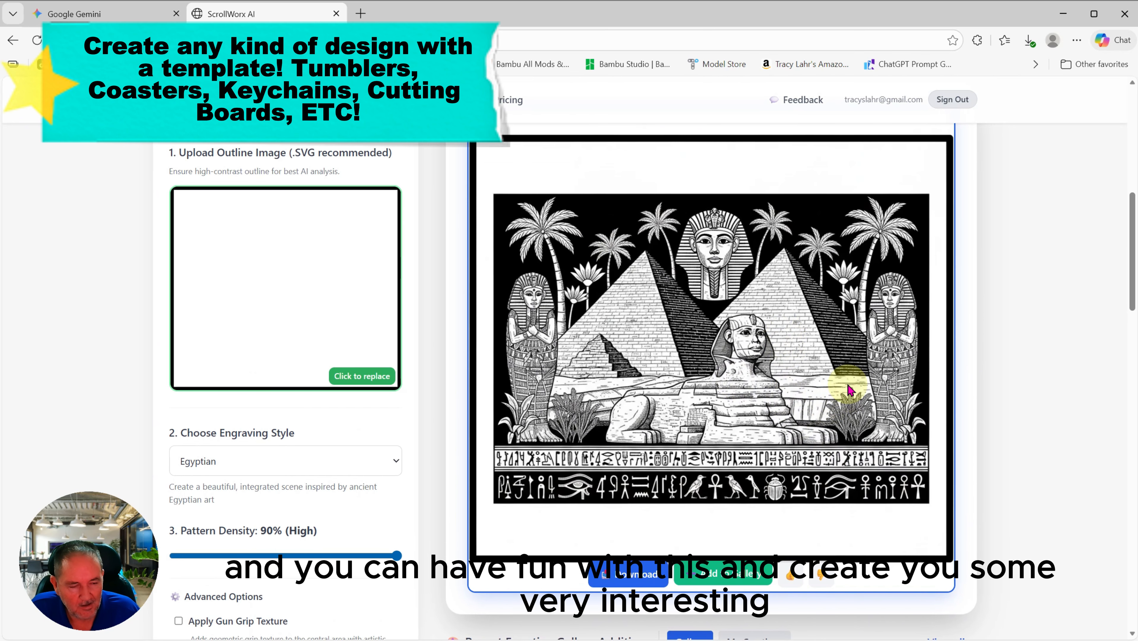
scroll(850, 391, "down", 2)
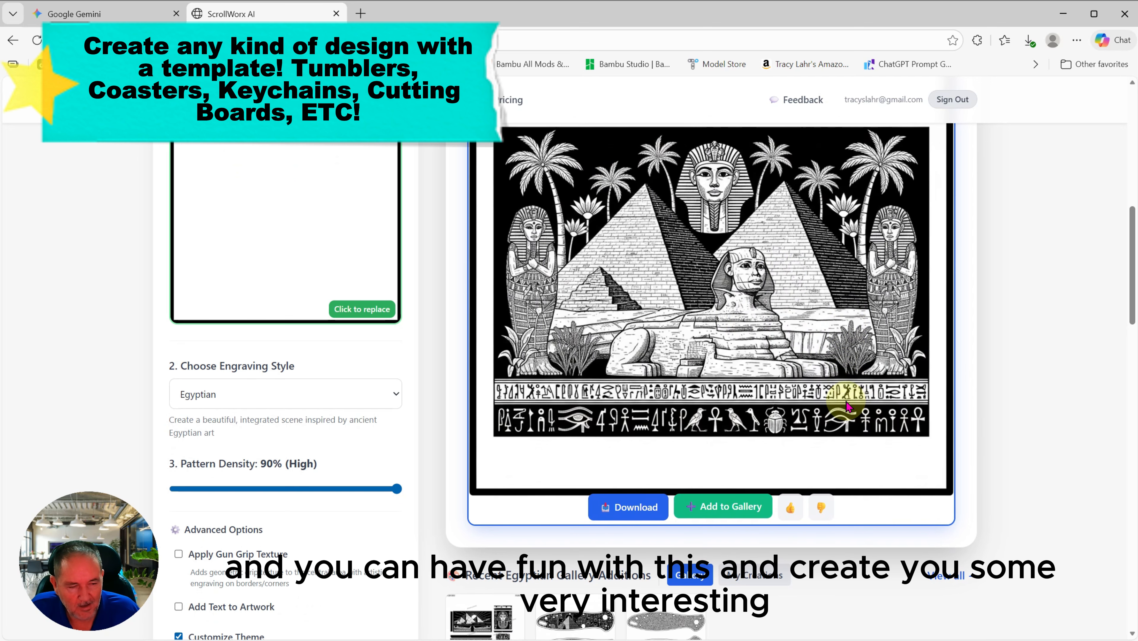